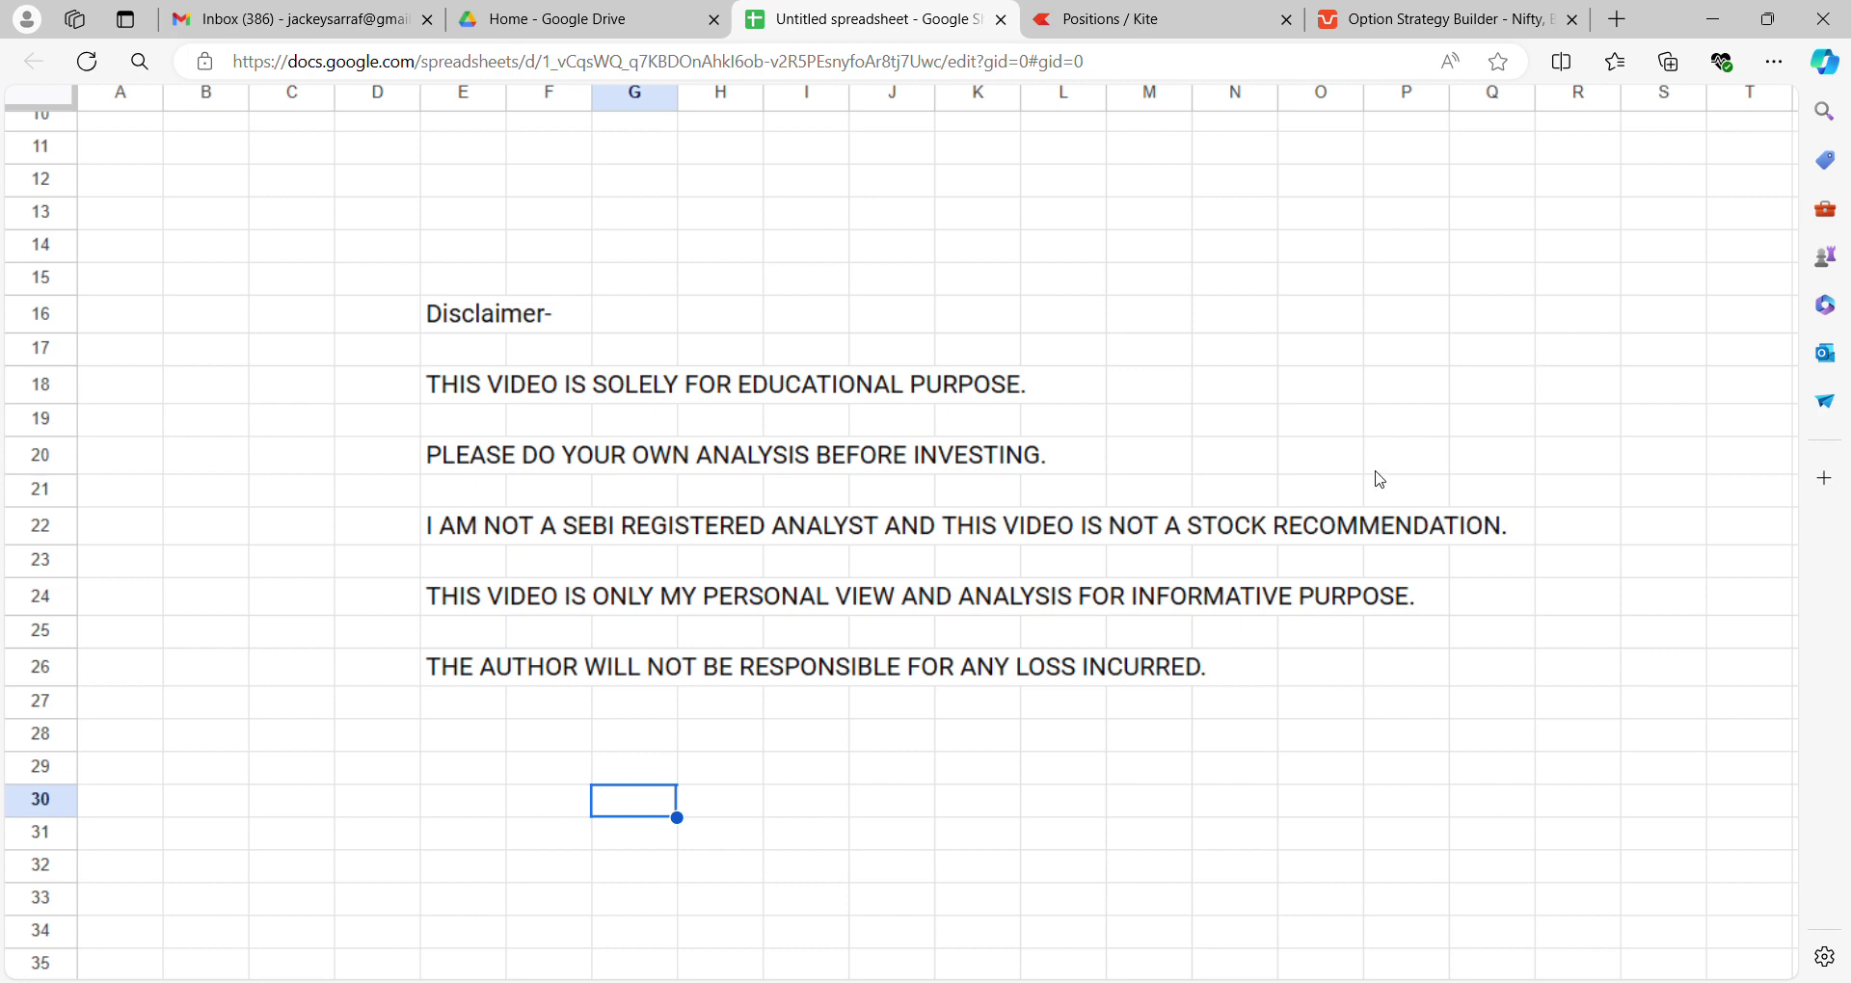
Review the open NIFTY positions and payoff chart in Kite, then bring up the Sensibull Strategy Builder
{"action": "left_click", "coordinate": [1138, 14]}
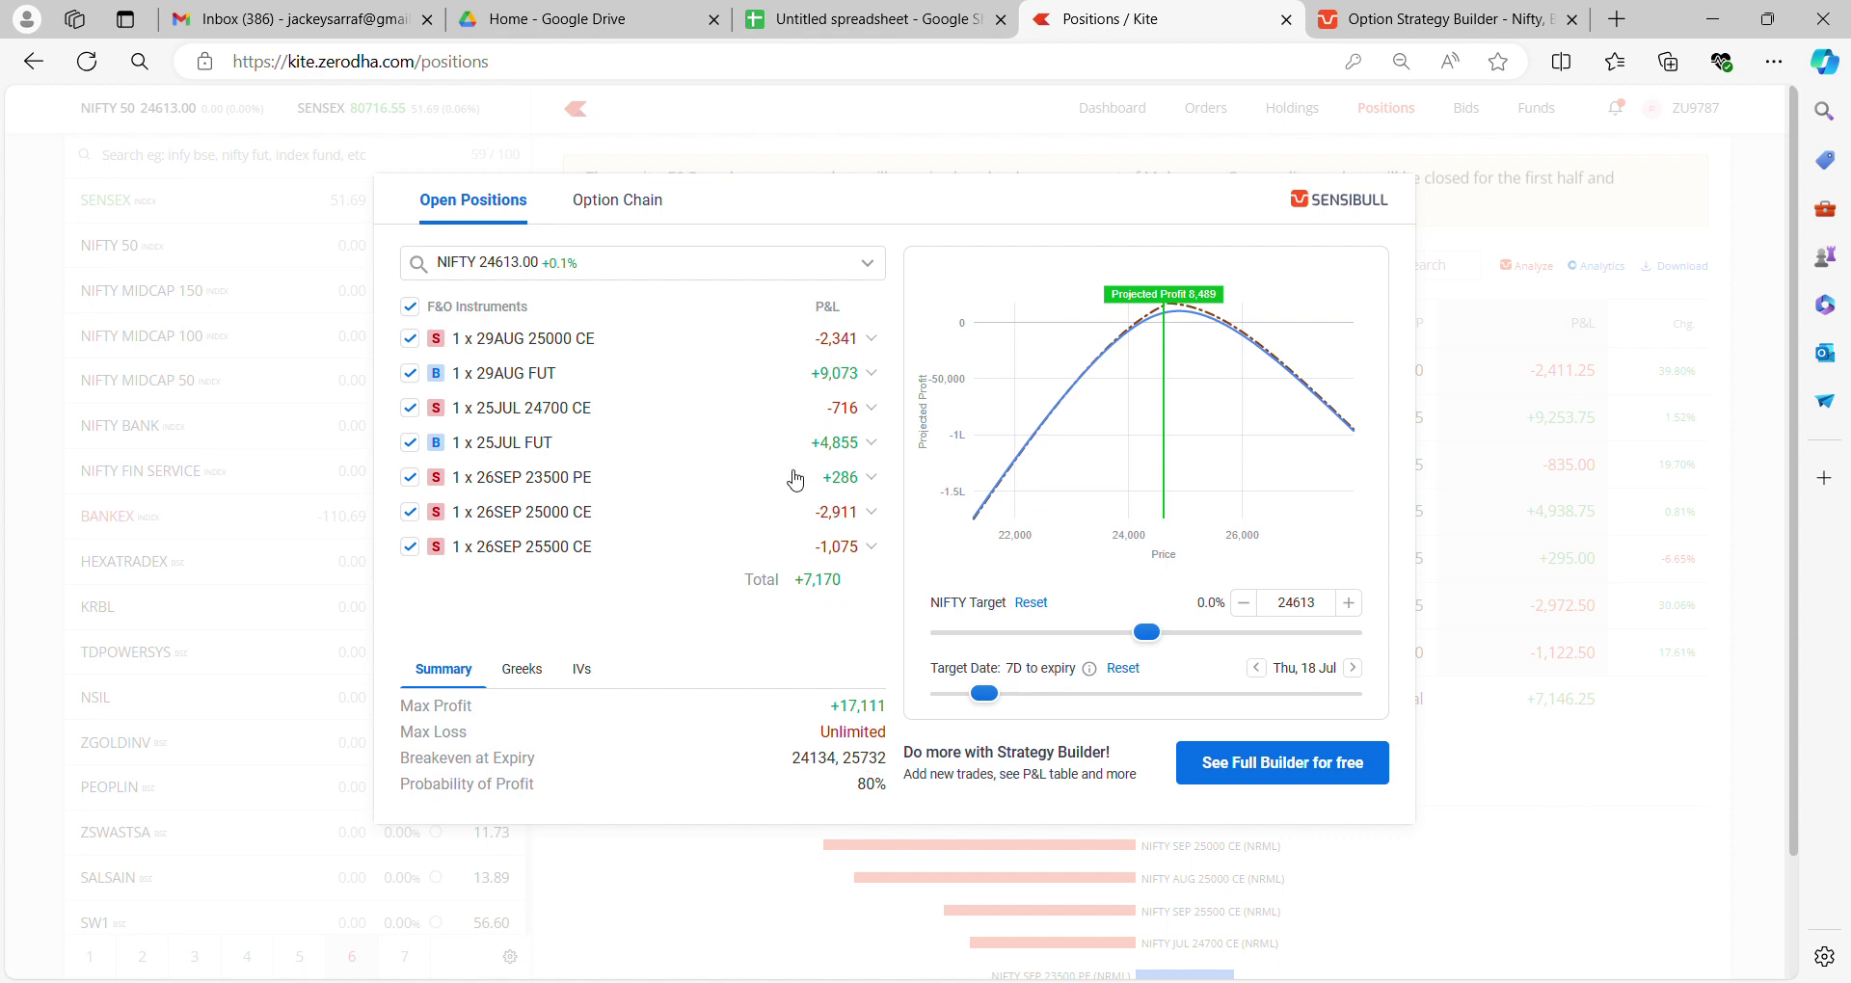
{"action": "mouse_move", "coordinate": [1013, 531]}
{"action": "left_click", "coordinate": [1361, 16]}
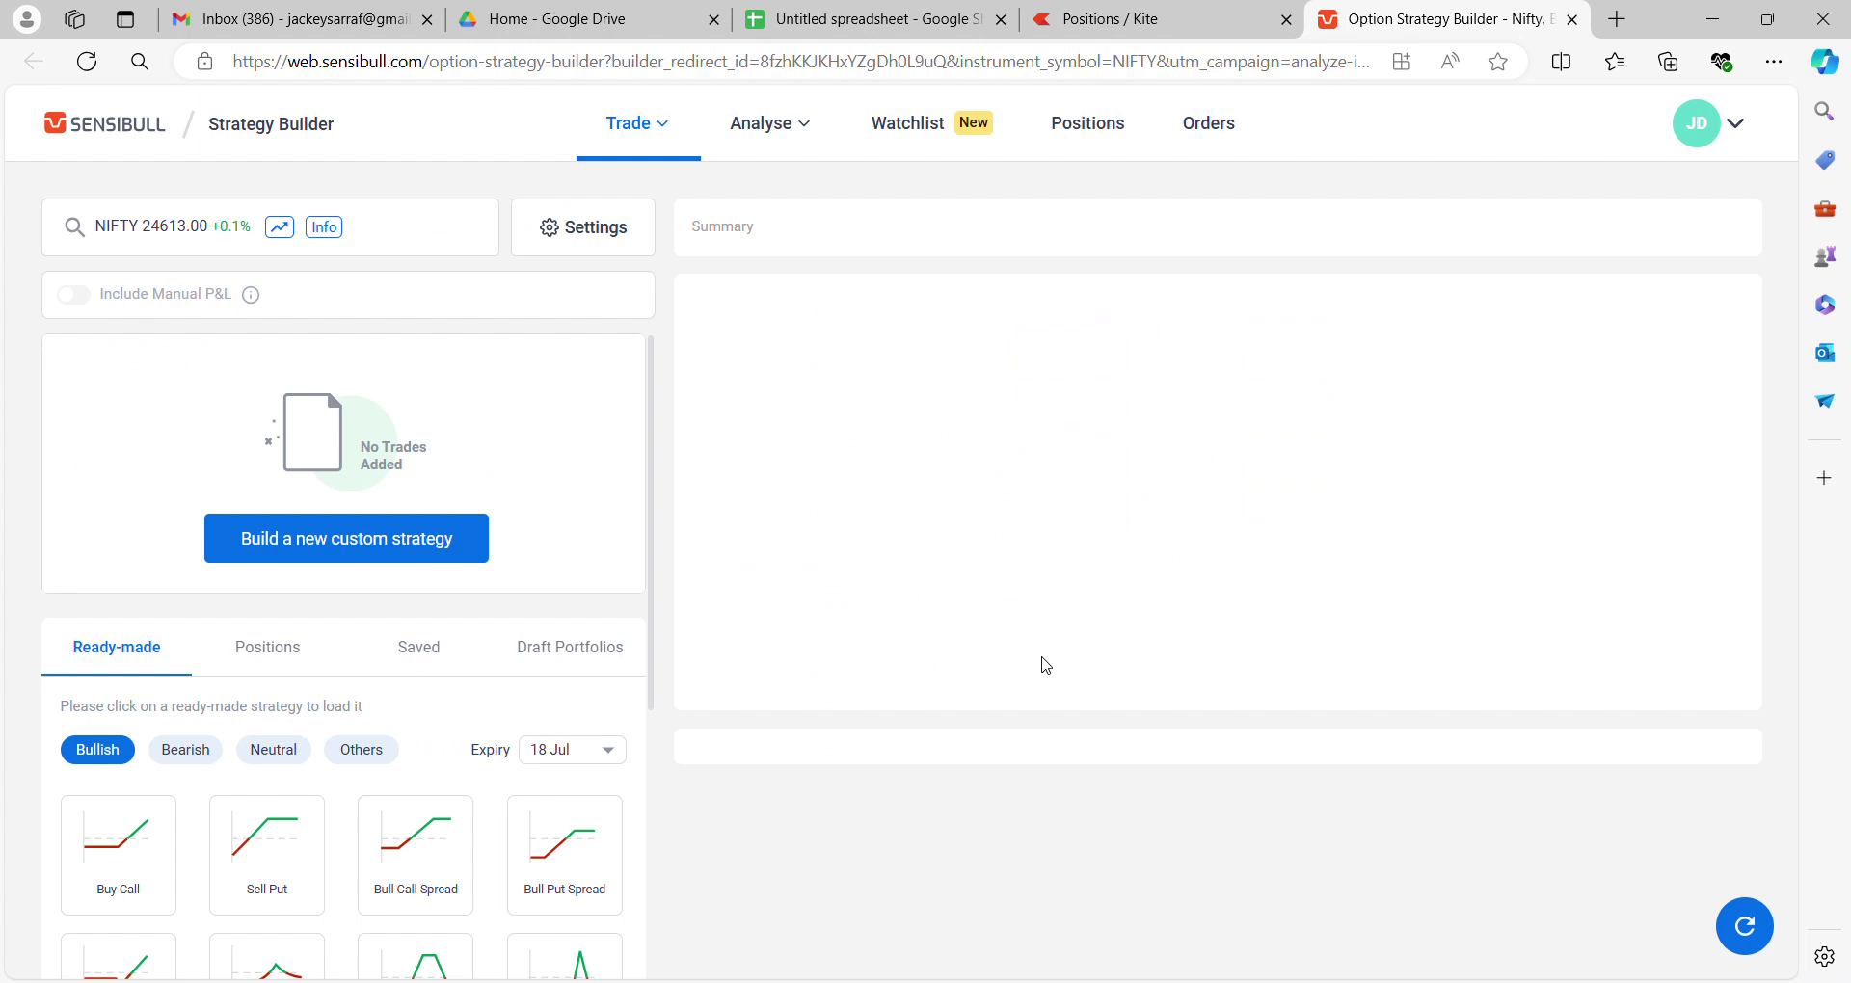
Return to the Google Sheets spreadsheet and delete the disclaimer text in cells E16:E26
{"action": "left_click", "coordinate": [868, 18]}
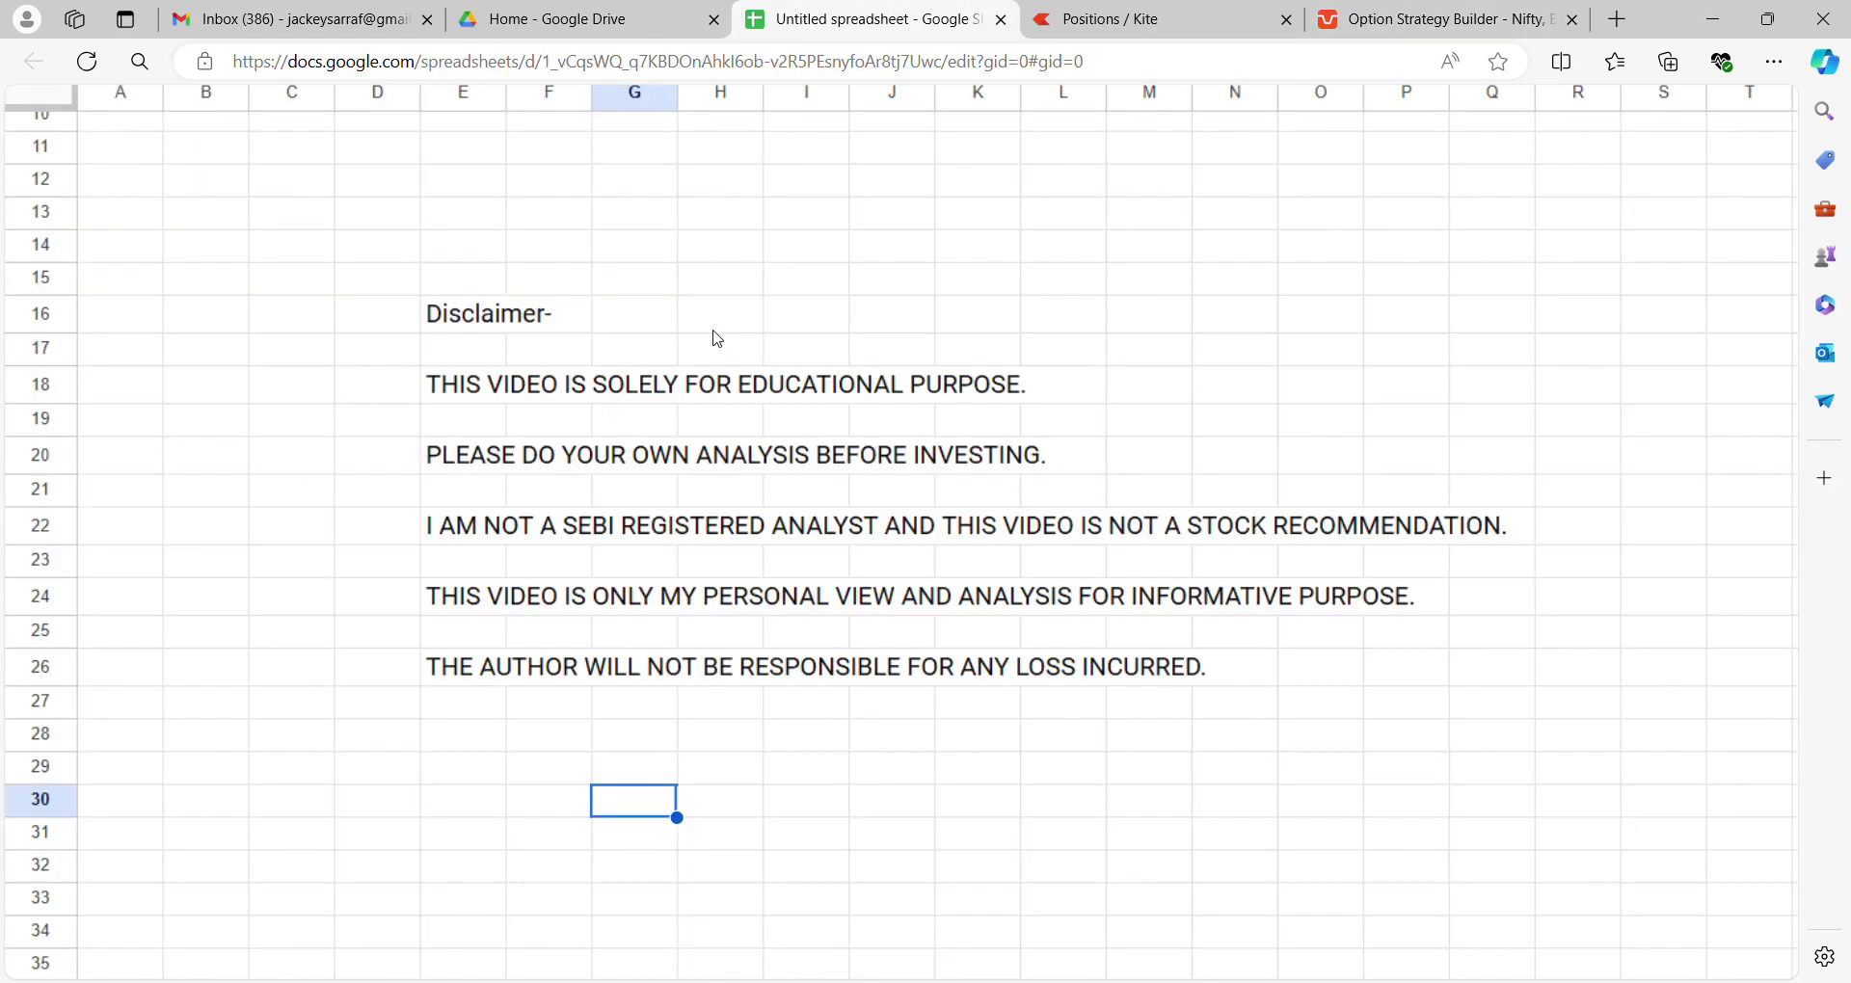
{"action": "key", "text": "Left"}
{"action": "key", "text": "Left"}
{"action": "key", "text": "Up"}
{"action": "key", "text": "Up"}
{"action": "key", "text": "Up"}
{"action": "key", "text": "Up"}
{"action": "key", "text": "shift+Up"}
{"action": "key", "text": "shift+Up"}
{"action": "key", "text": "shift+Up"}
{"action": "key", "text": "shift+Up"}
{"action": "key", "text": "shift+Up"}
{"action": "key", "text": "shift+Up"}
{"action": "key", "text": "shift+Up"}
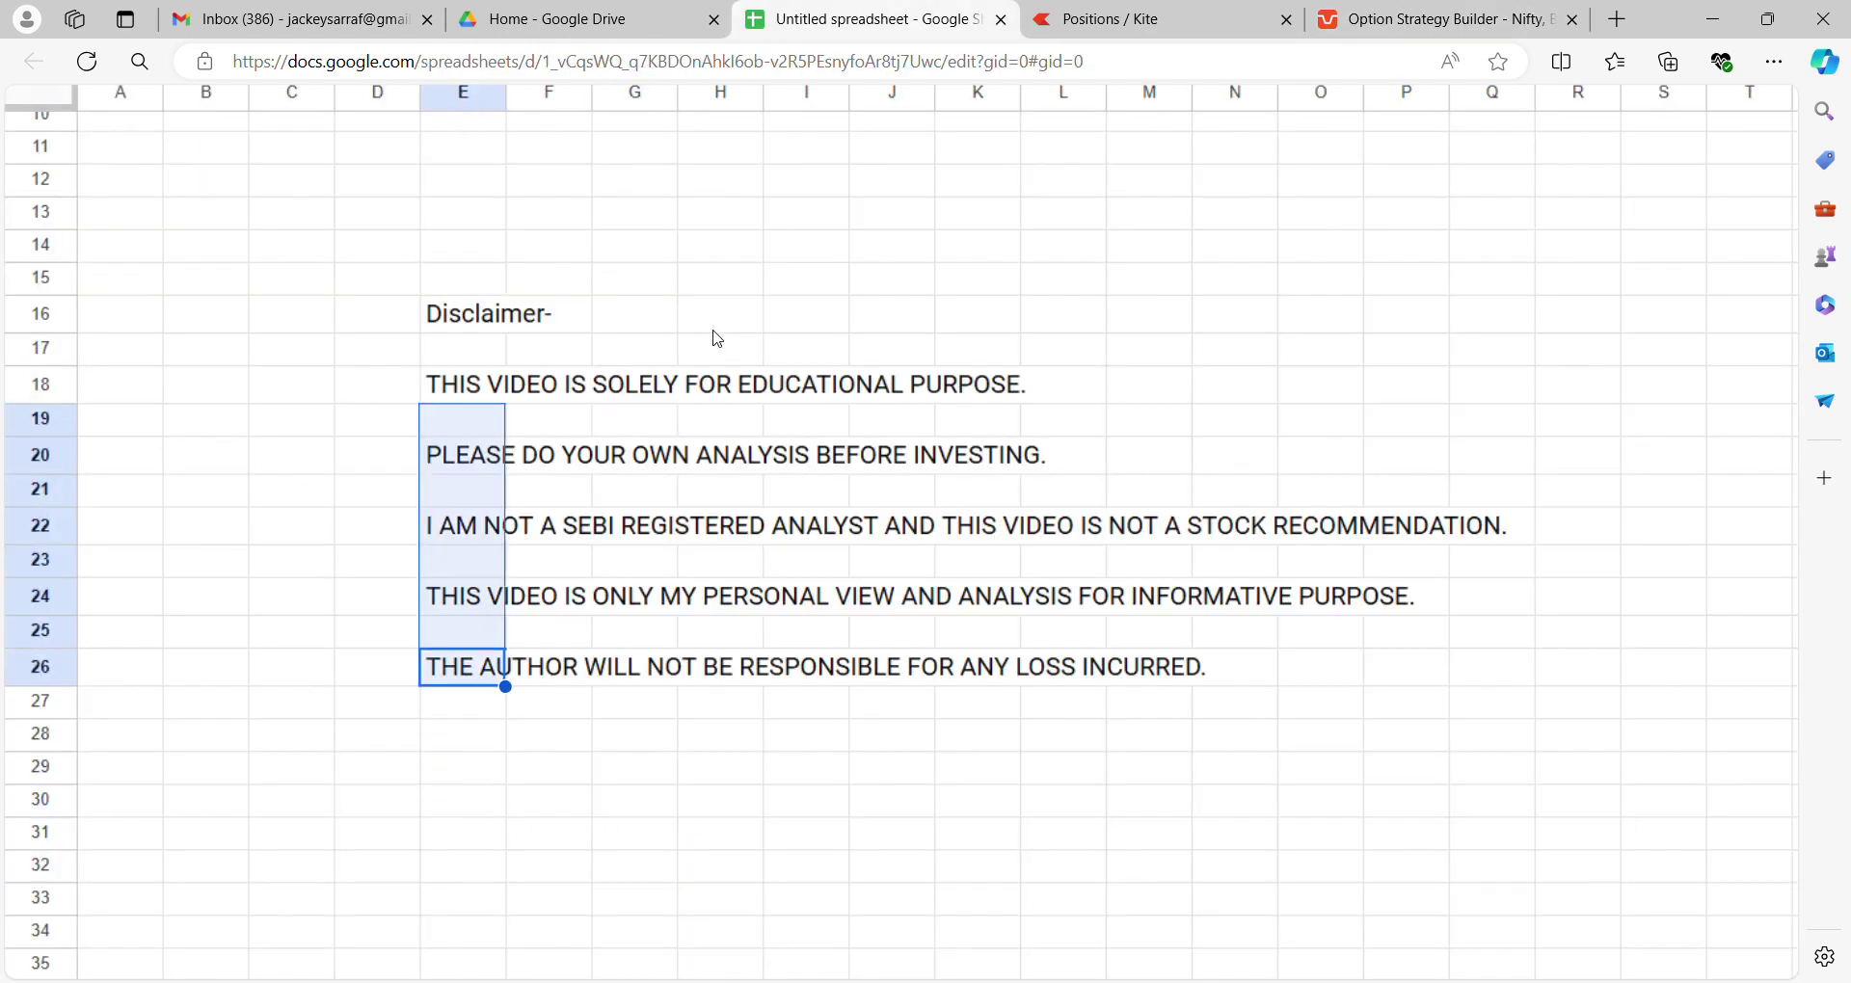
{"action": "key", "text": "shift+Up"}
{"action": "key", "text": "shift+Up"}
{"action": "key", "text": "shift+Up"}
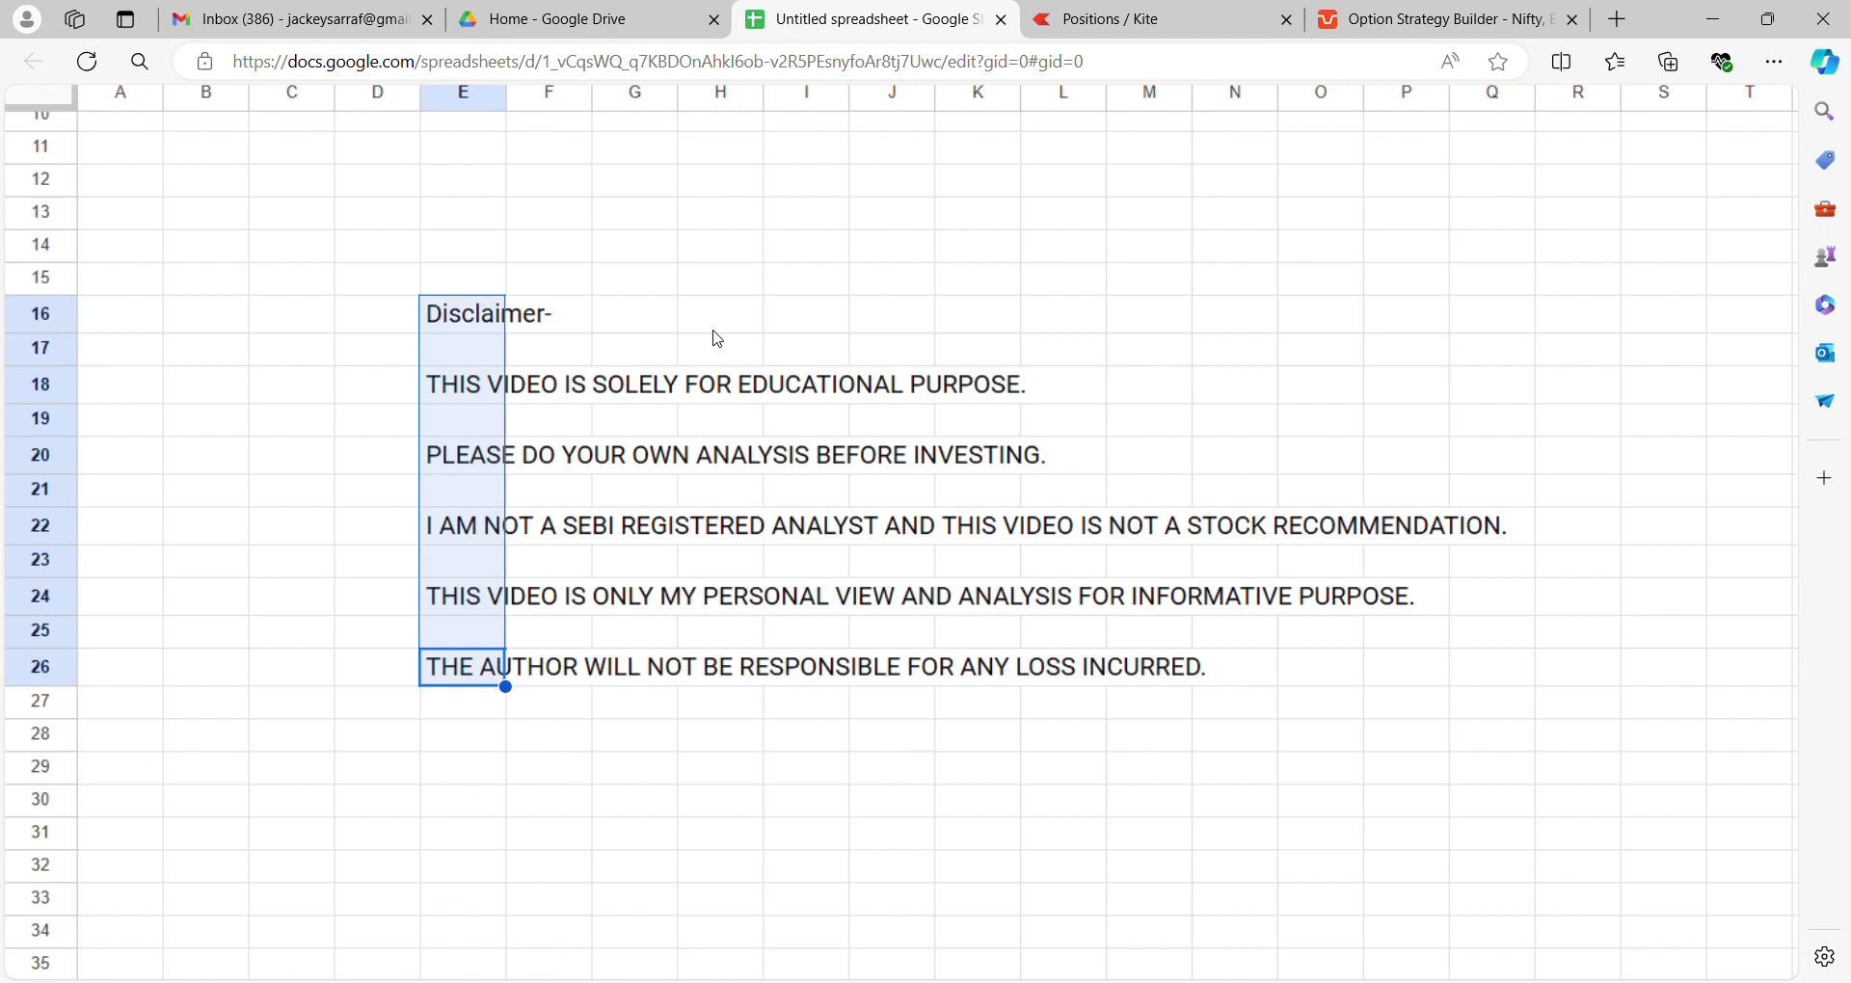
{"action": "key", "text": "Delete"}
{"action": "key", "text": "Escape"}
{"action": "scroll", "coordinate": [717, 338], "scroll_direction": "up", "scroll_amount": 3}
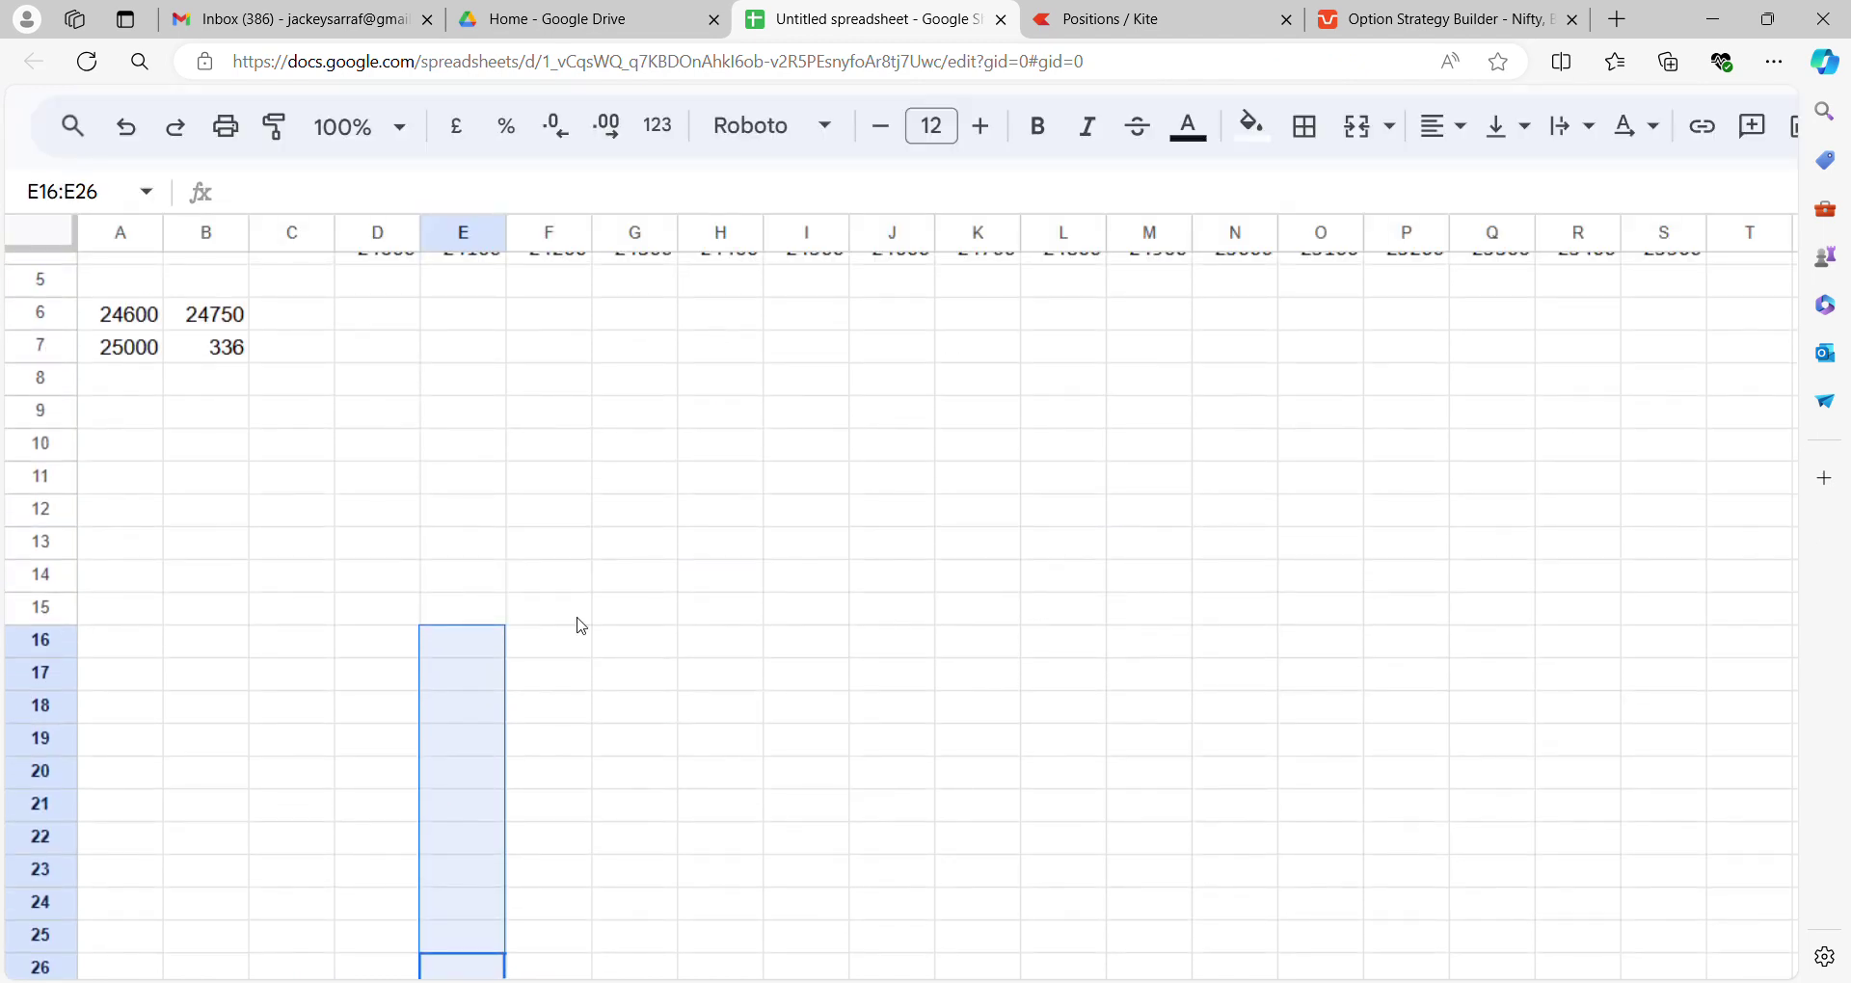
Enter 90 in cell H15 and 100 in cell K15
{"action": "left_click", "coordinate": [756, 608]}
{"action": "scroll", "coordinate": [756, 609], "scroll_direction": "down", "scroll_amount": 3}
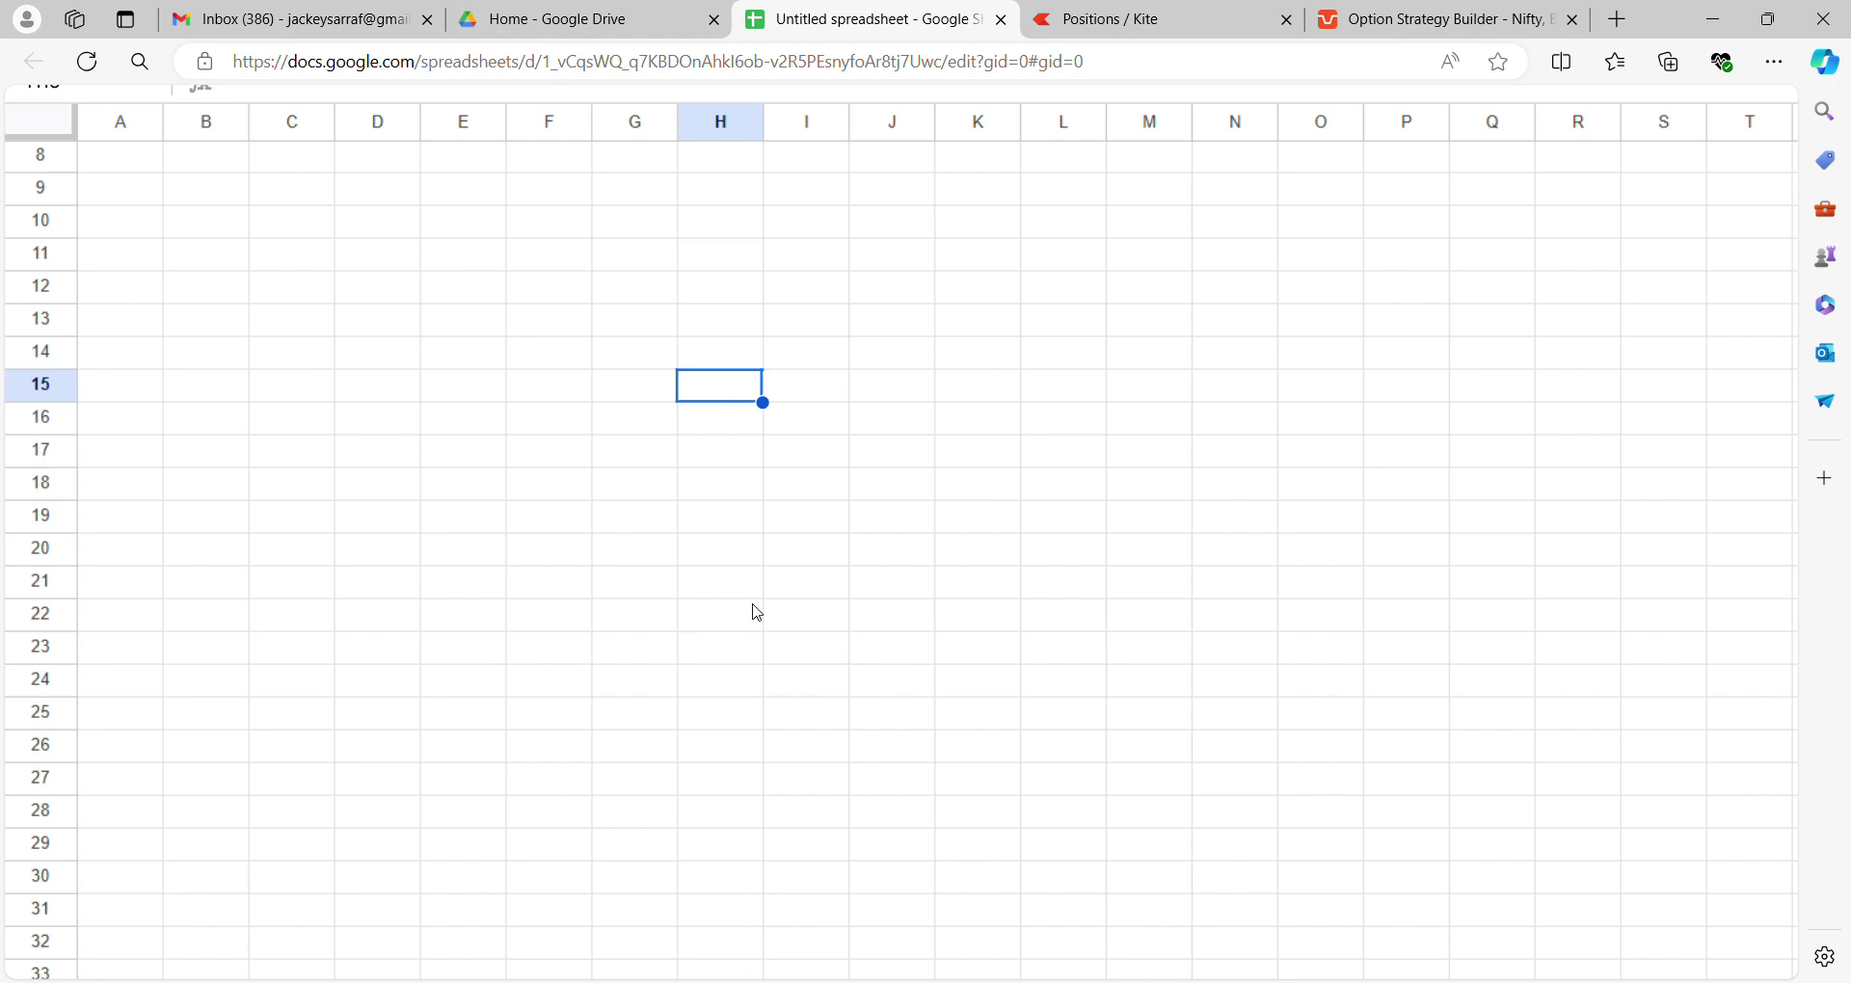
{"action": "type", "text": "90"}
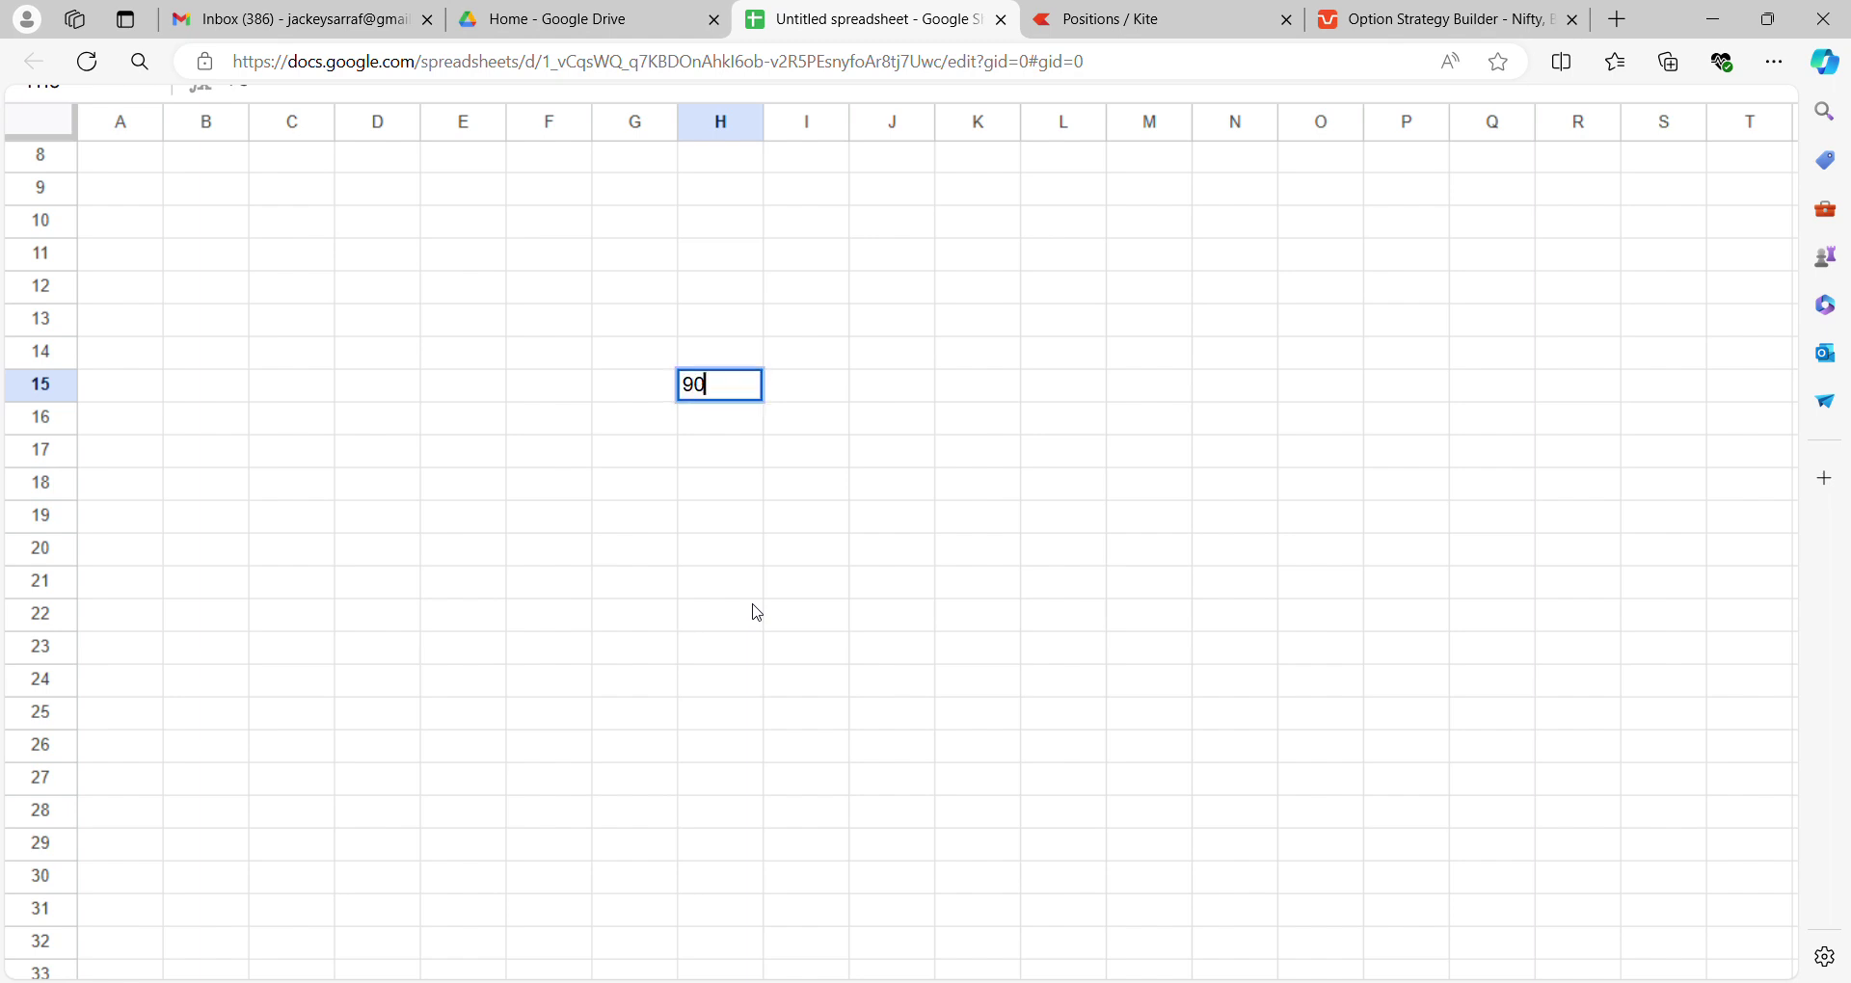
{"action": "key", "text": "Return"}
{"action": "key", "text": "Up"}
{"action": "key", "text": "Right"}
{"action": "key", "text": "Right"}
{"action": "key", "text": "Right"}
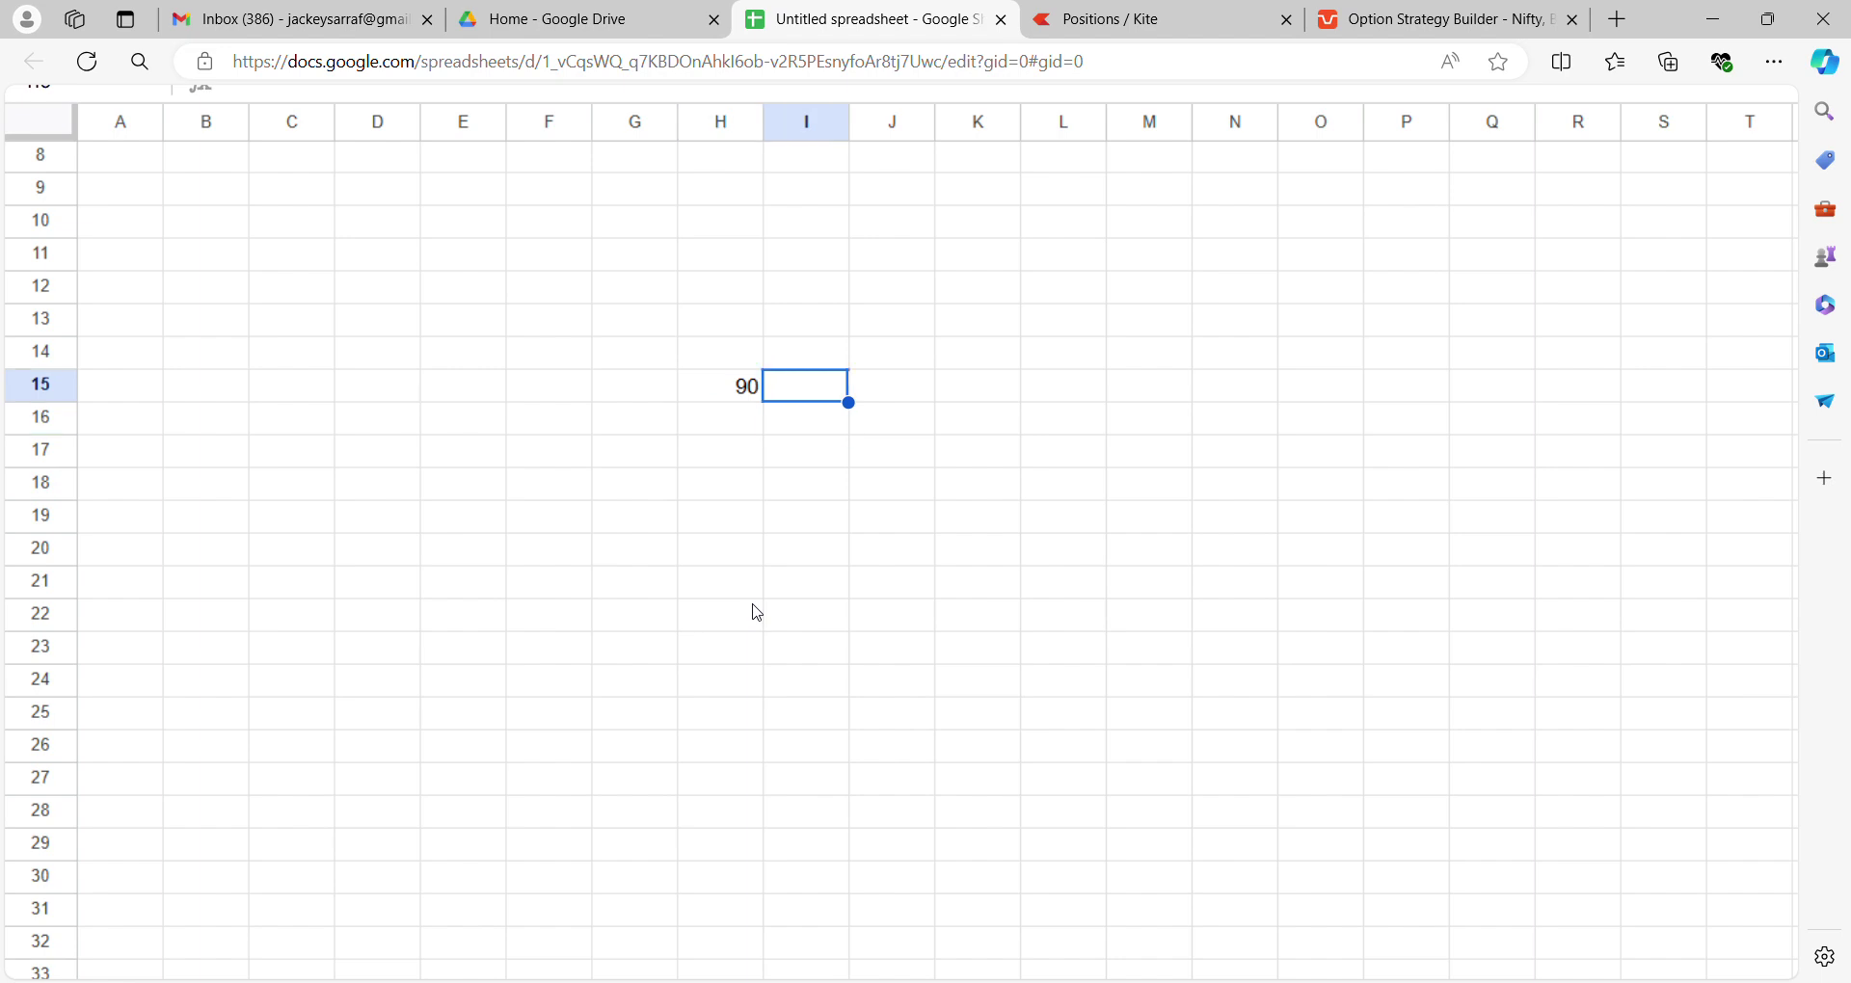
{"action": "type", "text": "100"}
{"action": "key", "text": "Return"}
Enter 5 in cell H16, directly below the 90
{"action": "key", "text": "Right"}
{"action": "key", "text": "Left"}
{"action": "key", "text": "Left"}
{"action": "key", "text": "Left"}
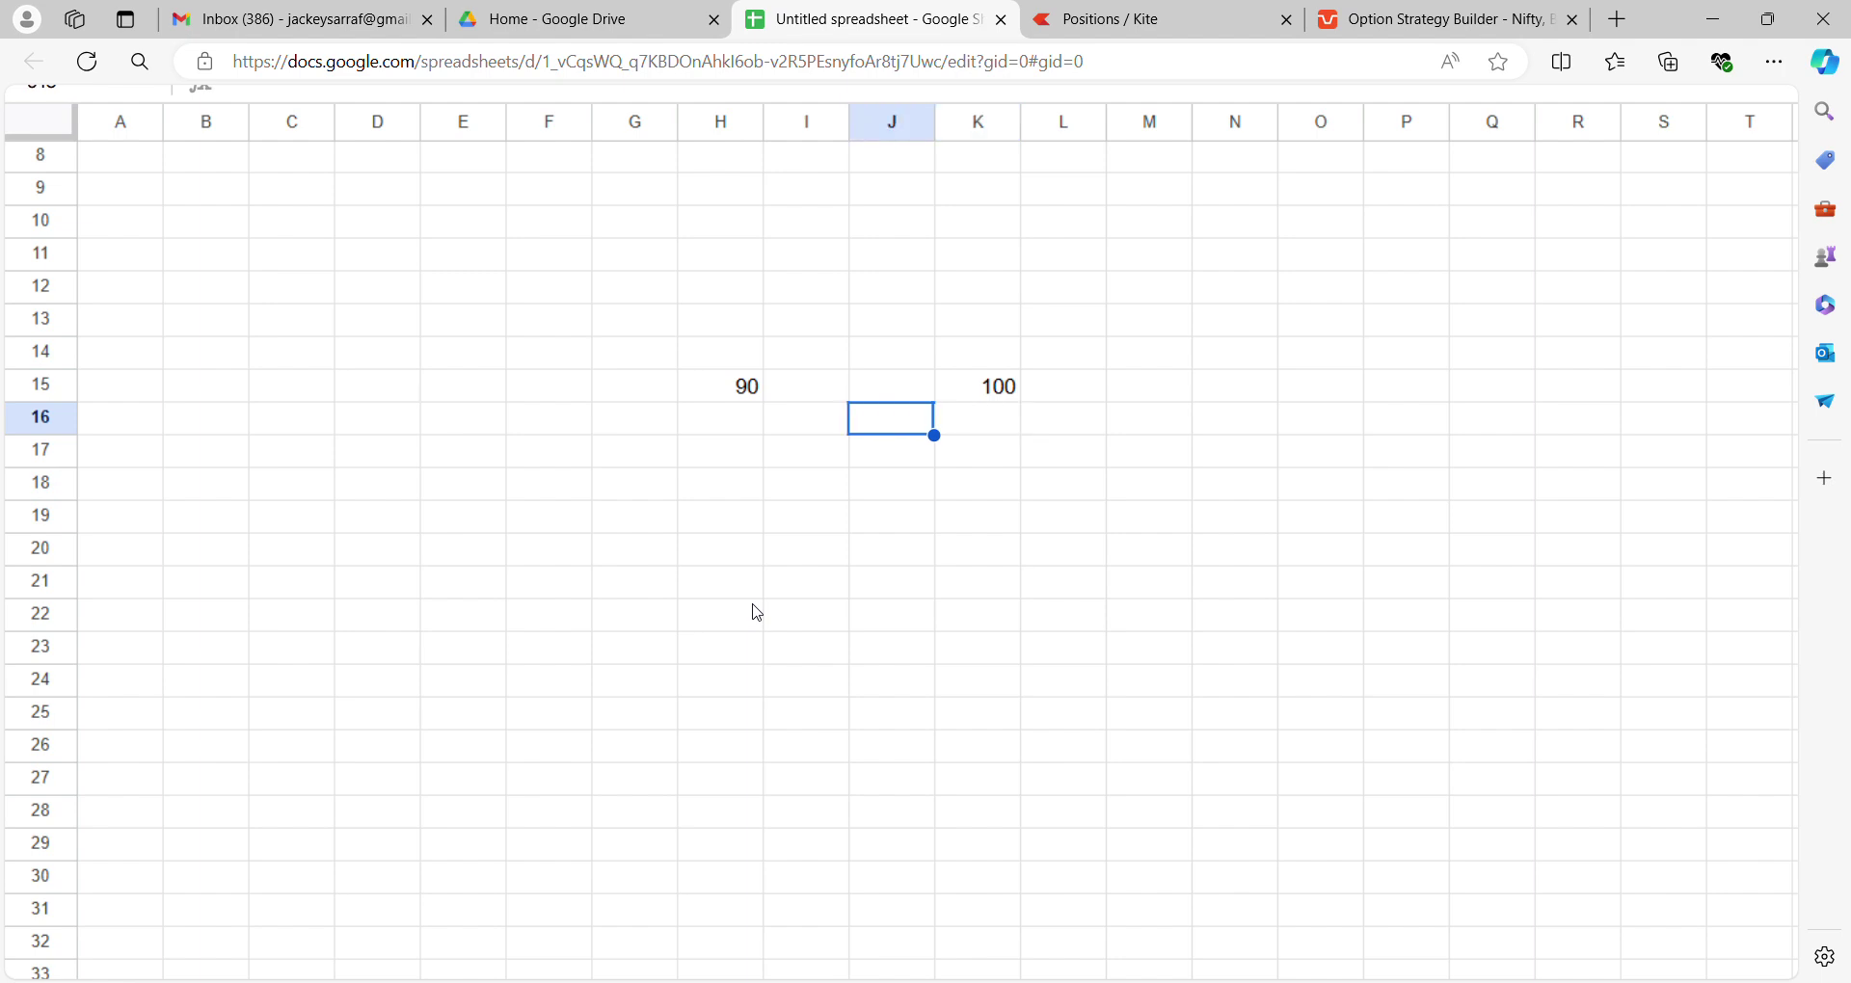
{"action": "type", "text": "5"}
{"action": "key", "text": "Right"}
{"action": "key", "text": "Right"}
{"action": "key", "text": "Right"}
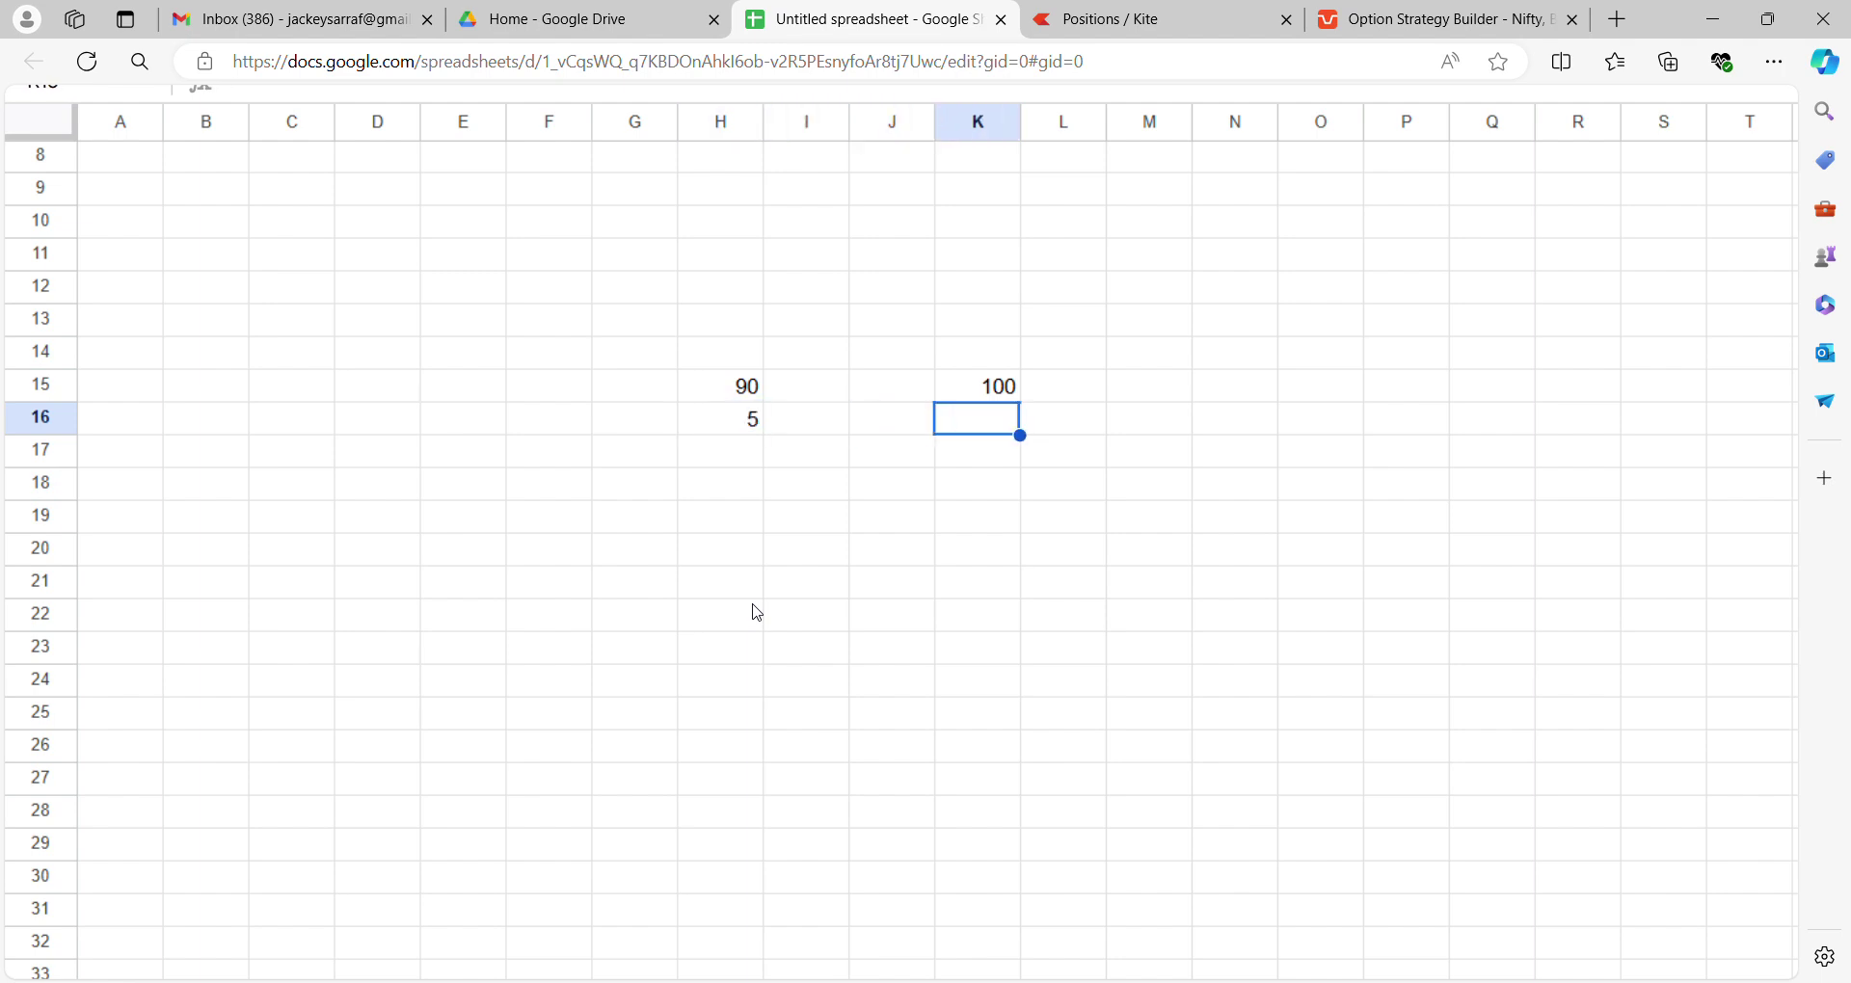
{"action": "key", "text": "Left"}
{"action": "key", "text": "Left"}
{"action": "key", "text": "Left"}
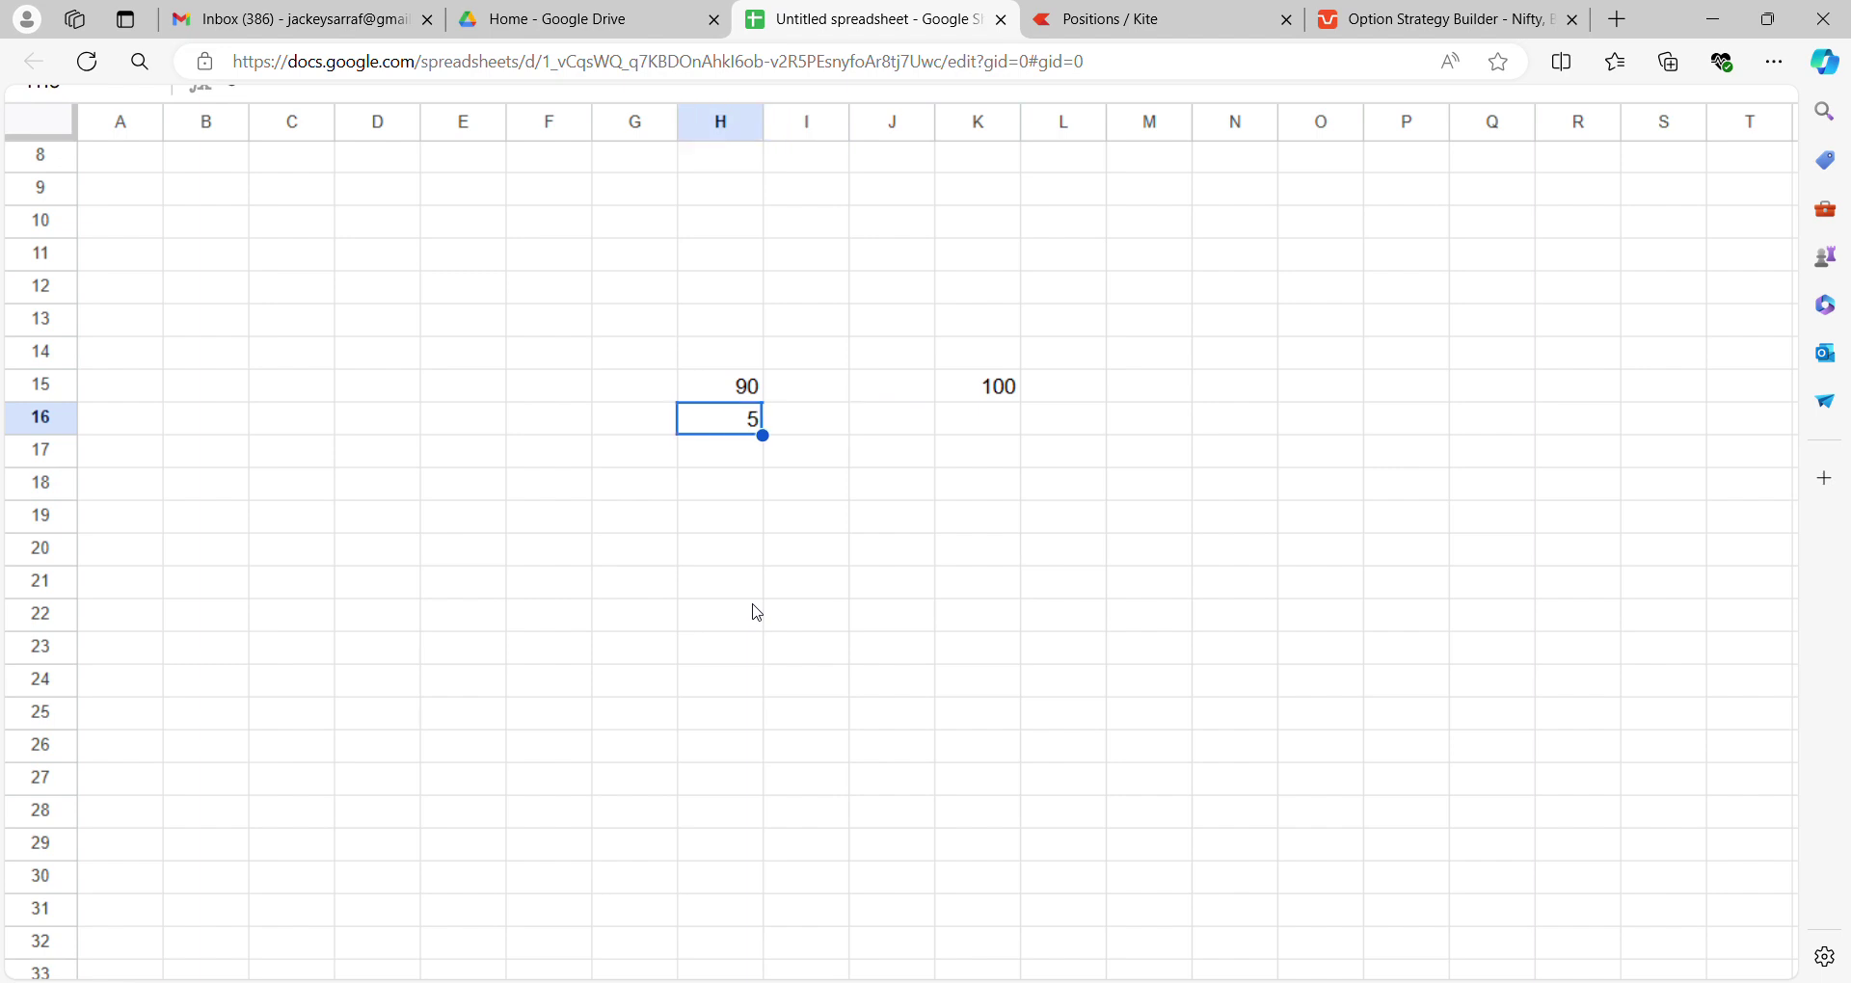
Enter 0 in cell K16, directly below the 100
{"action": "key", "text": "Right"}
{"action": "key", "text": "Right"}
{"action": "key", "text": "Up"}
{"action": "key", "text": "Right"}
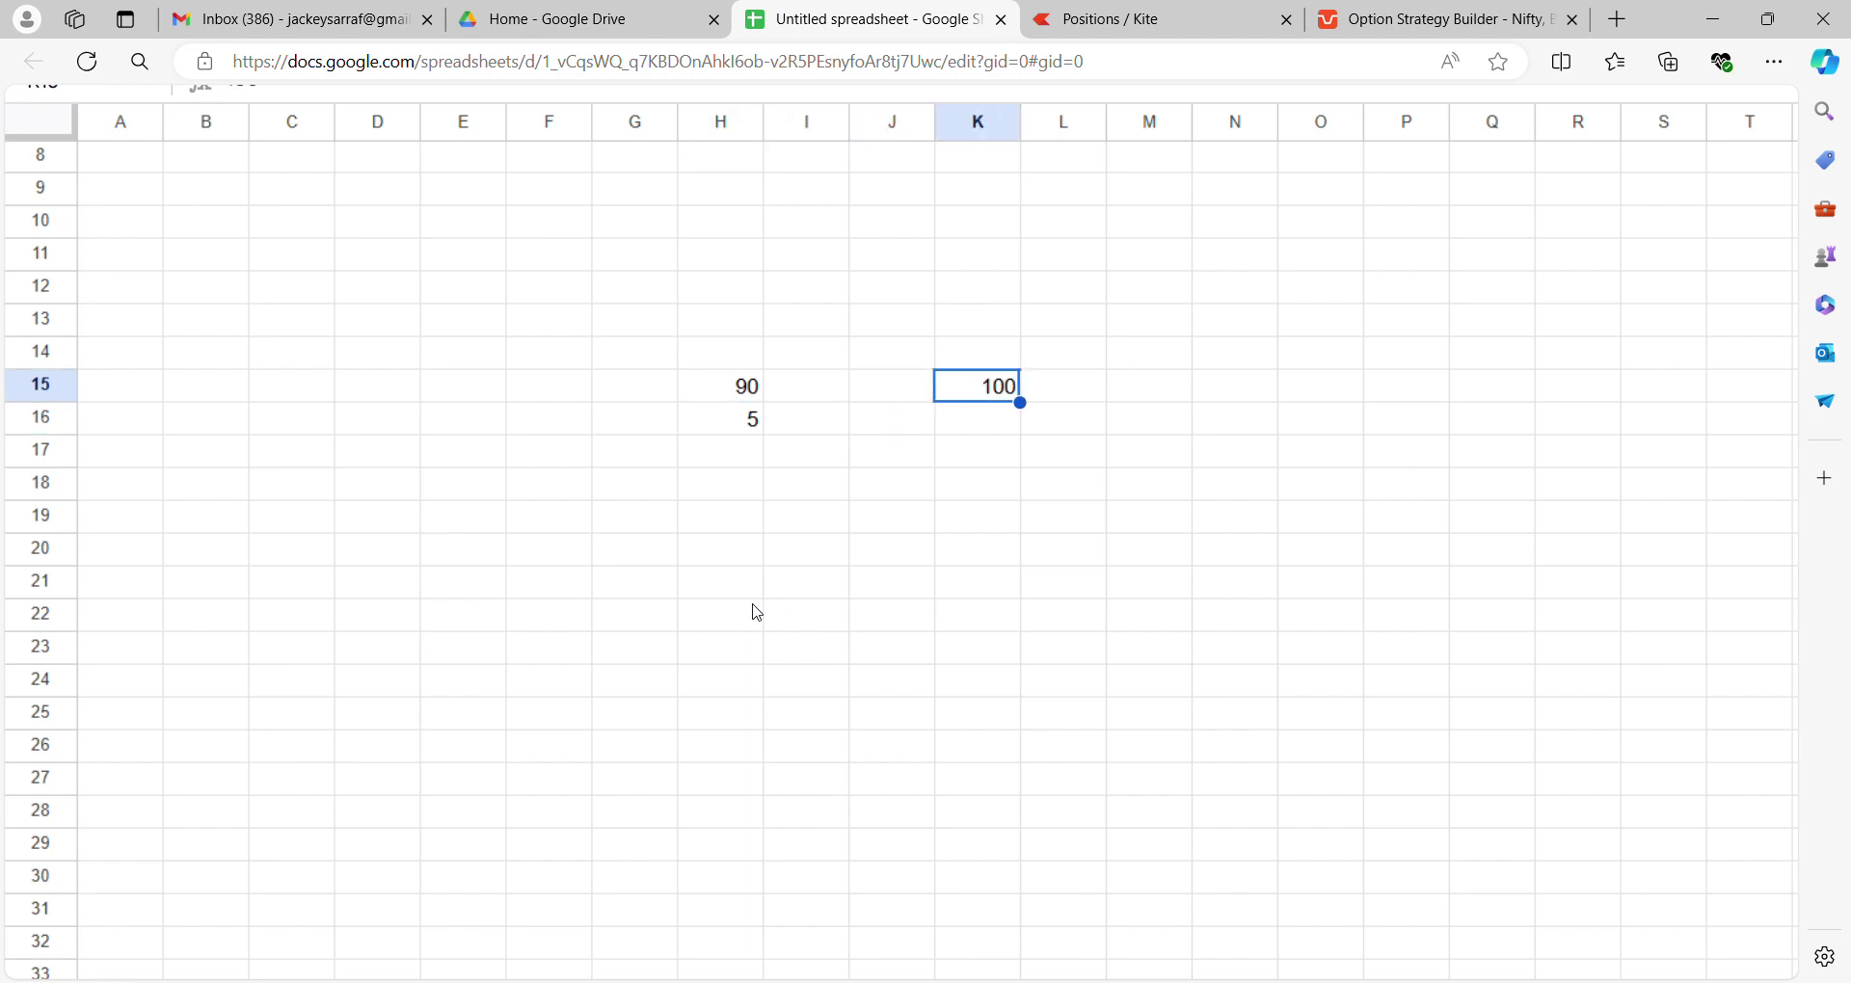
{"action": "key", "text": "Down"}
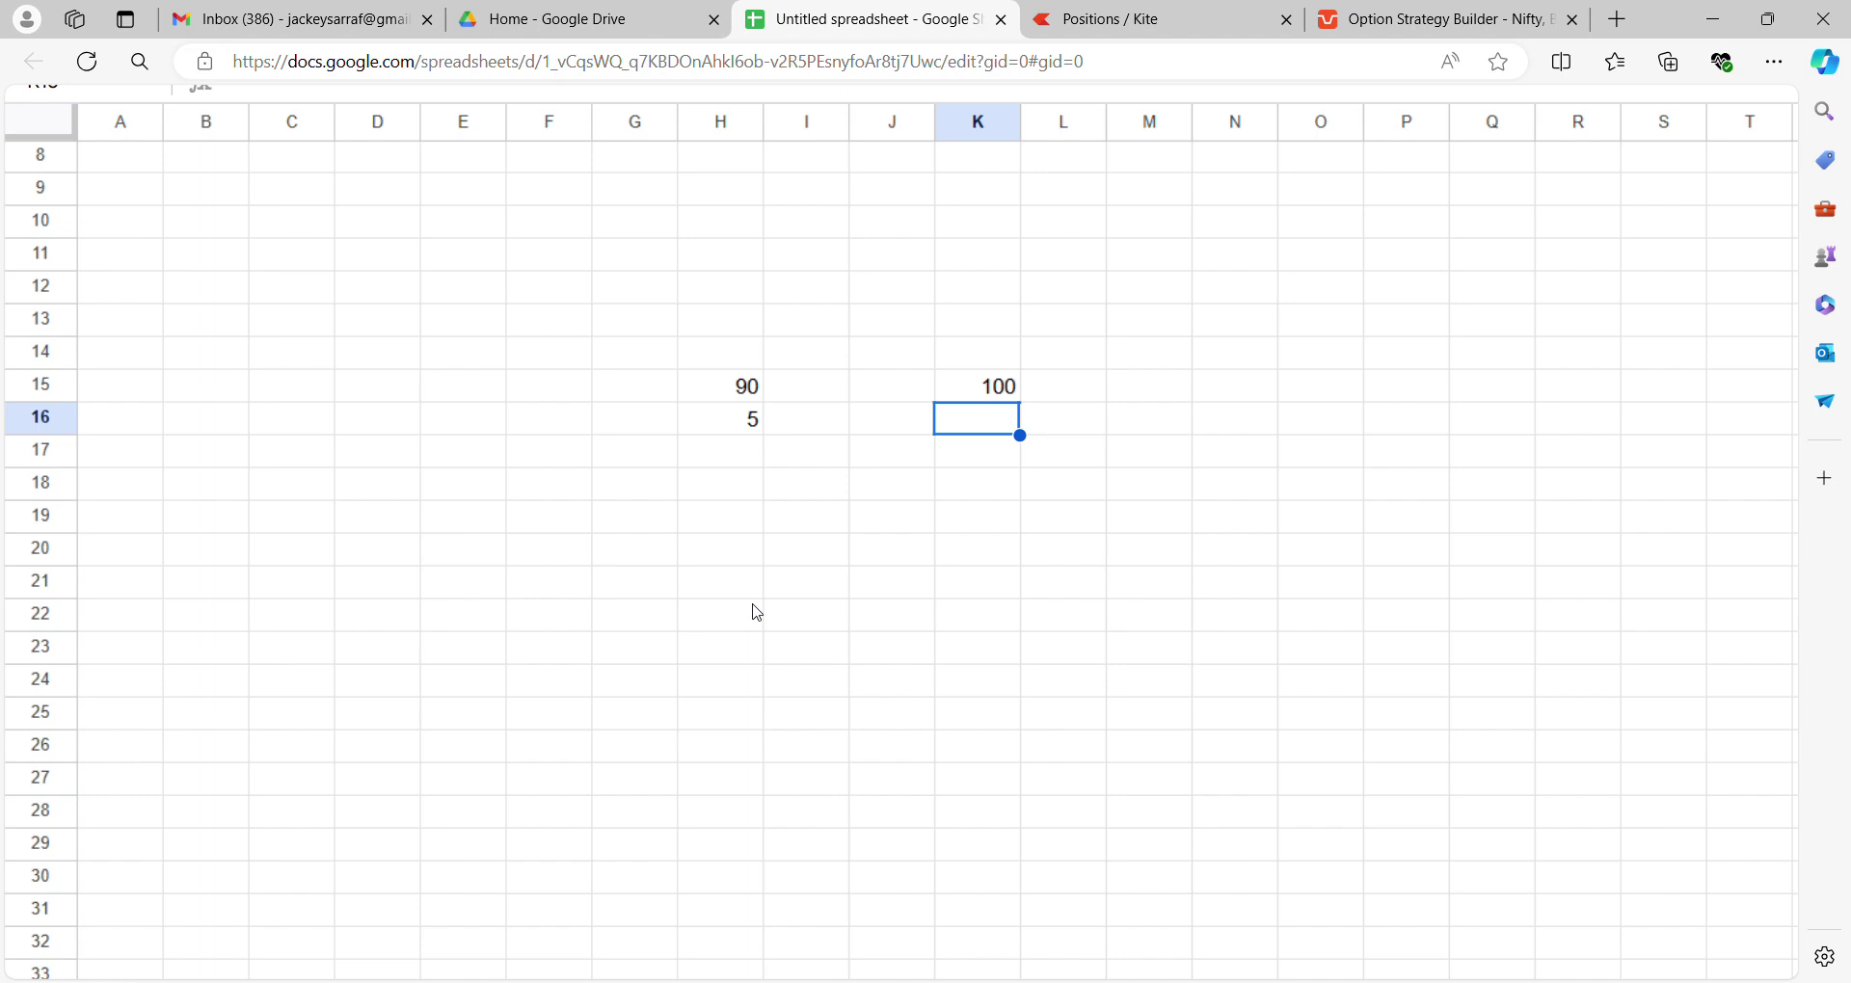
{"action": "type", "text": "0"}
Add 105 in cell L15 with 5 below it in L16
{"action": "key", "text": "Up"}
{"action": "key", "text": "Right"}
{"action": "type", "text": "105"}
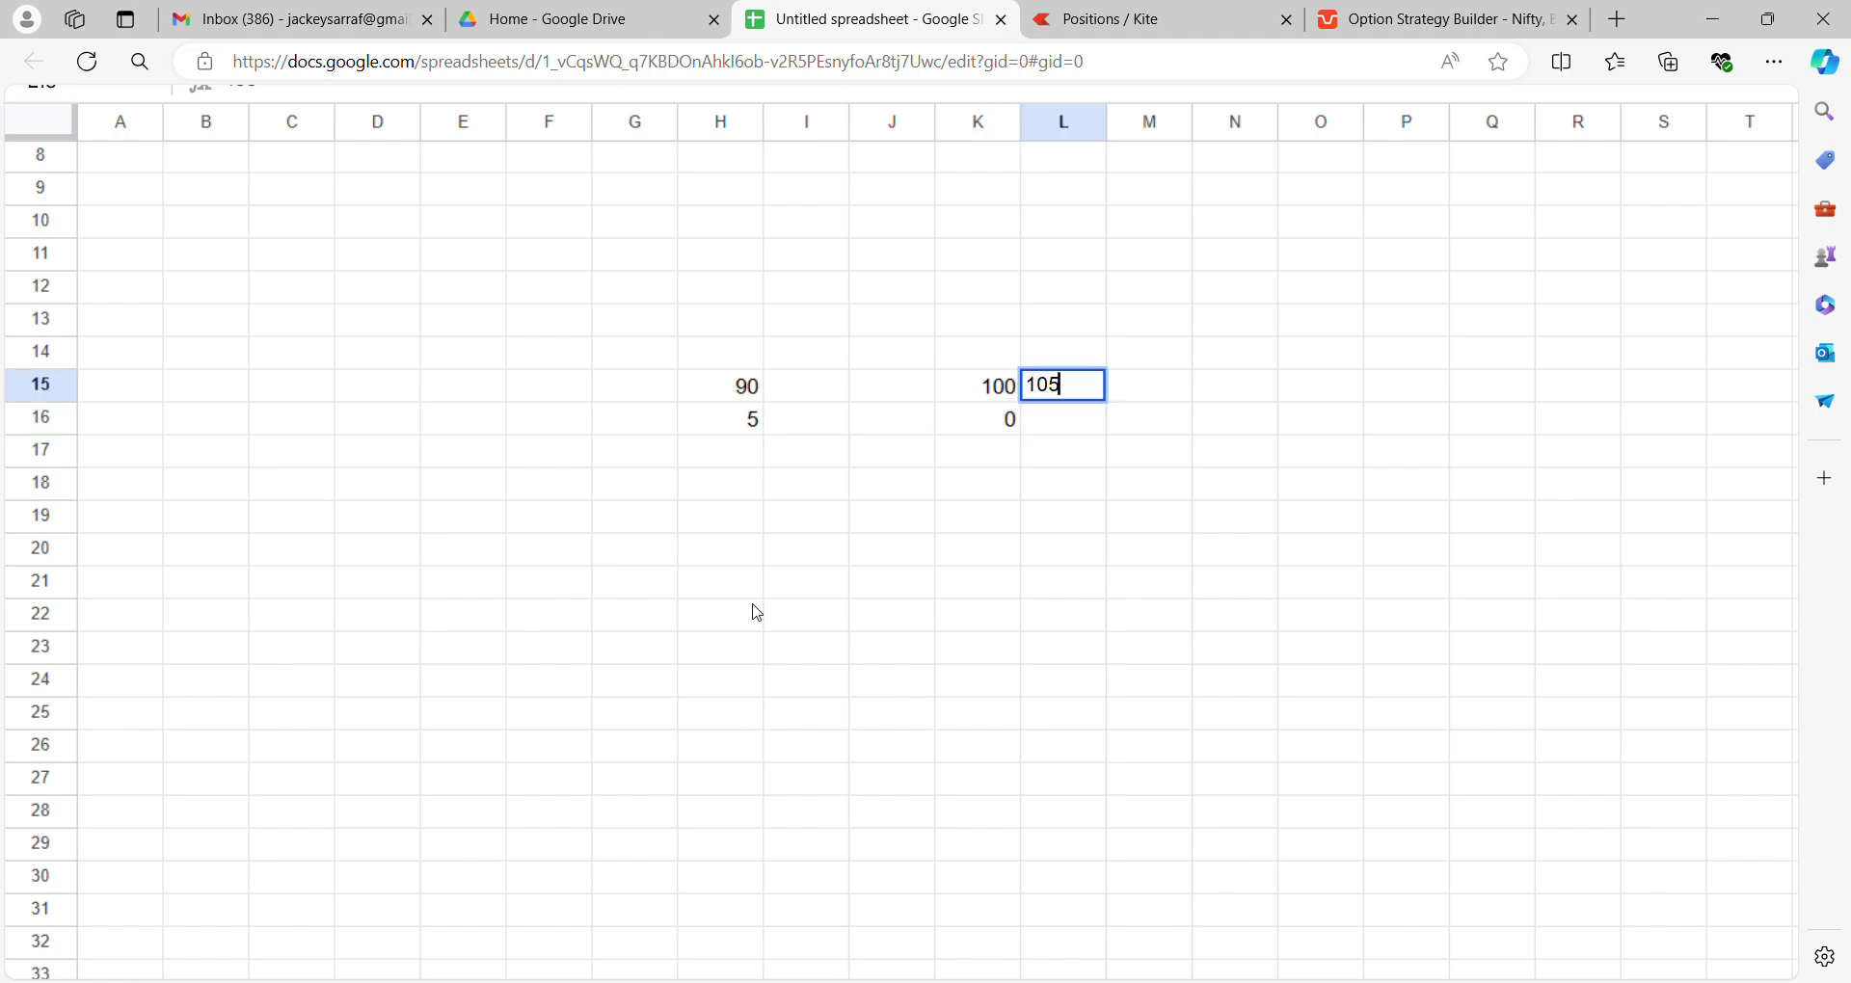
{"action": "key", "text": "Return"}
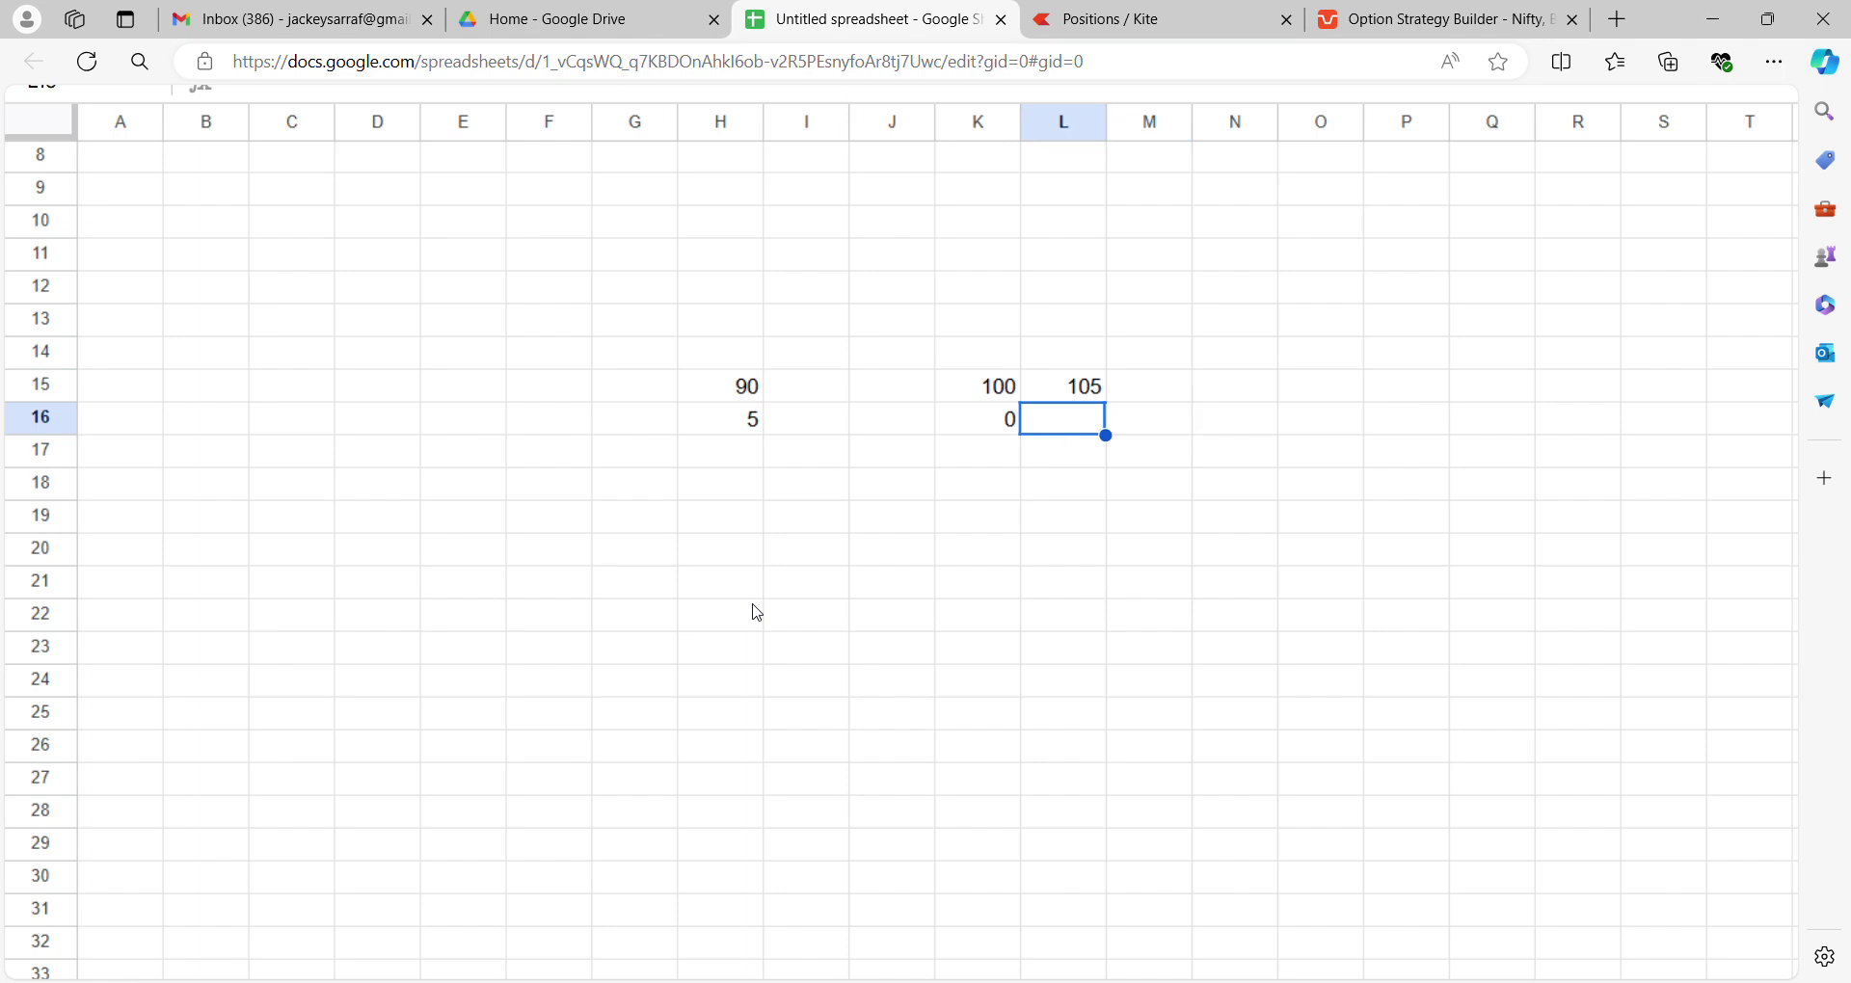
{"action": "type", "text": "5"}
Add 110 in cell M15 with 10 below it in M16
{"action": "key", "text": "Up"}
{"action": "key", "text": "Right"}
{"action": "type", "text": "110"}
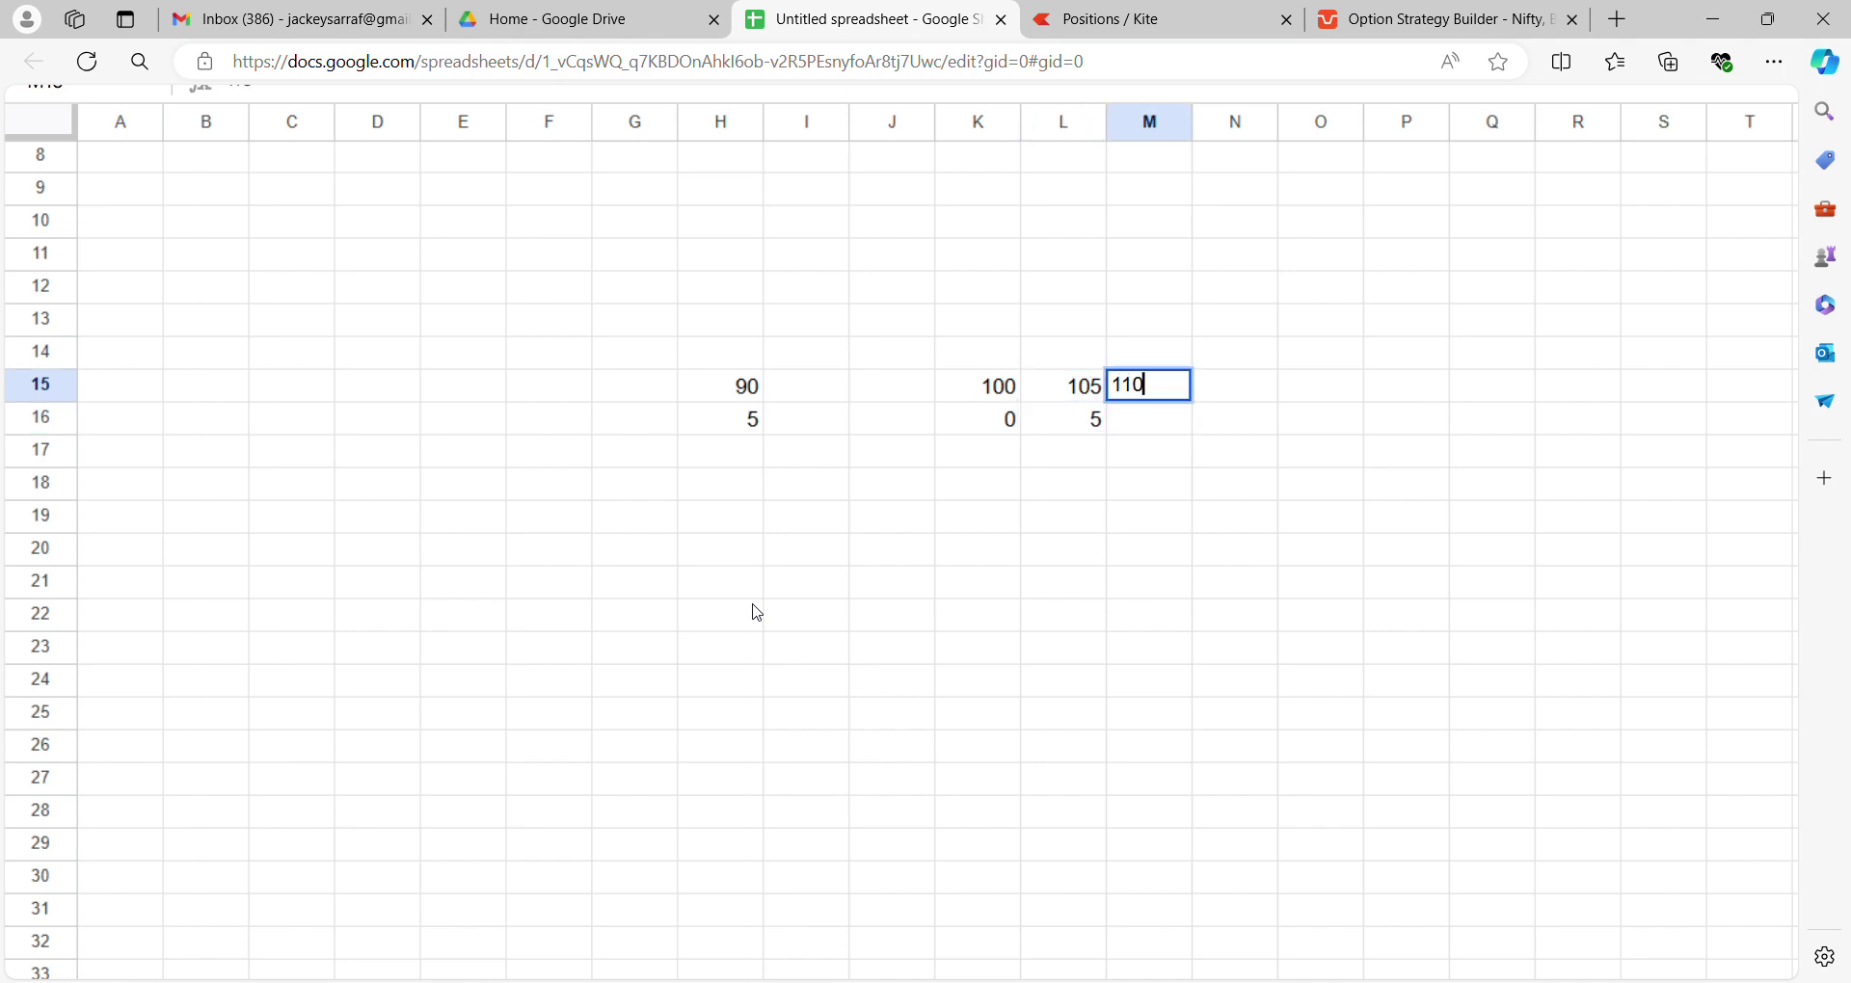
{"action": "key", "text": "Return"}
{"action": "type", "text": "10"}
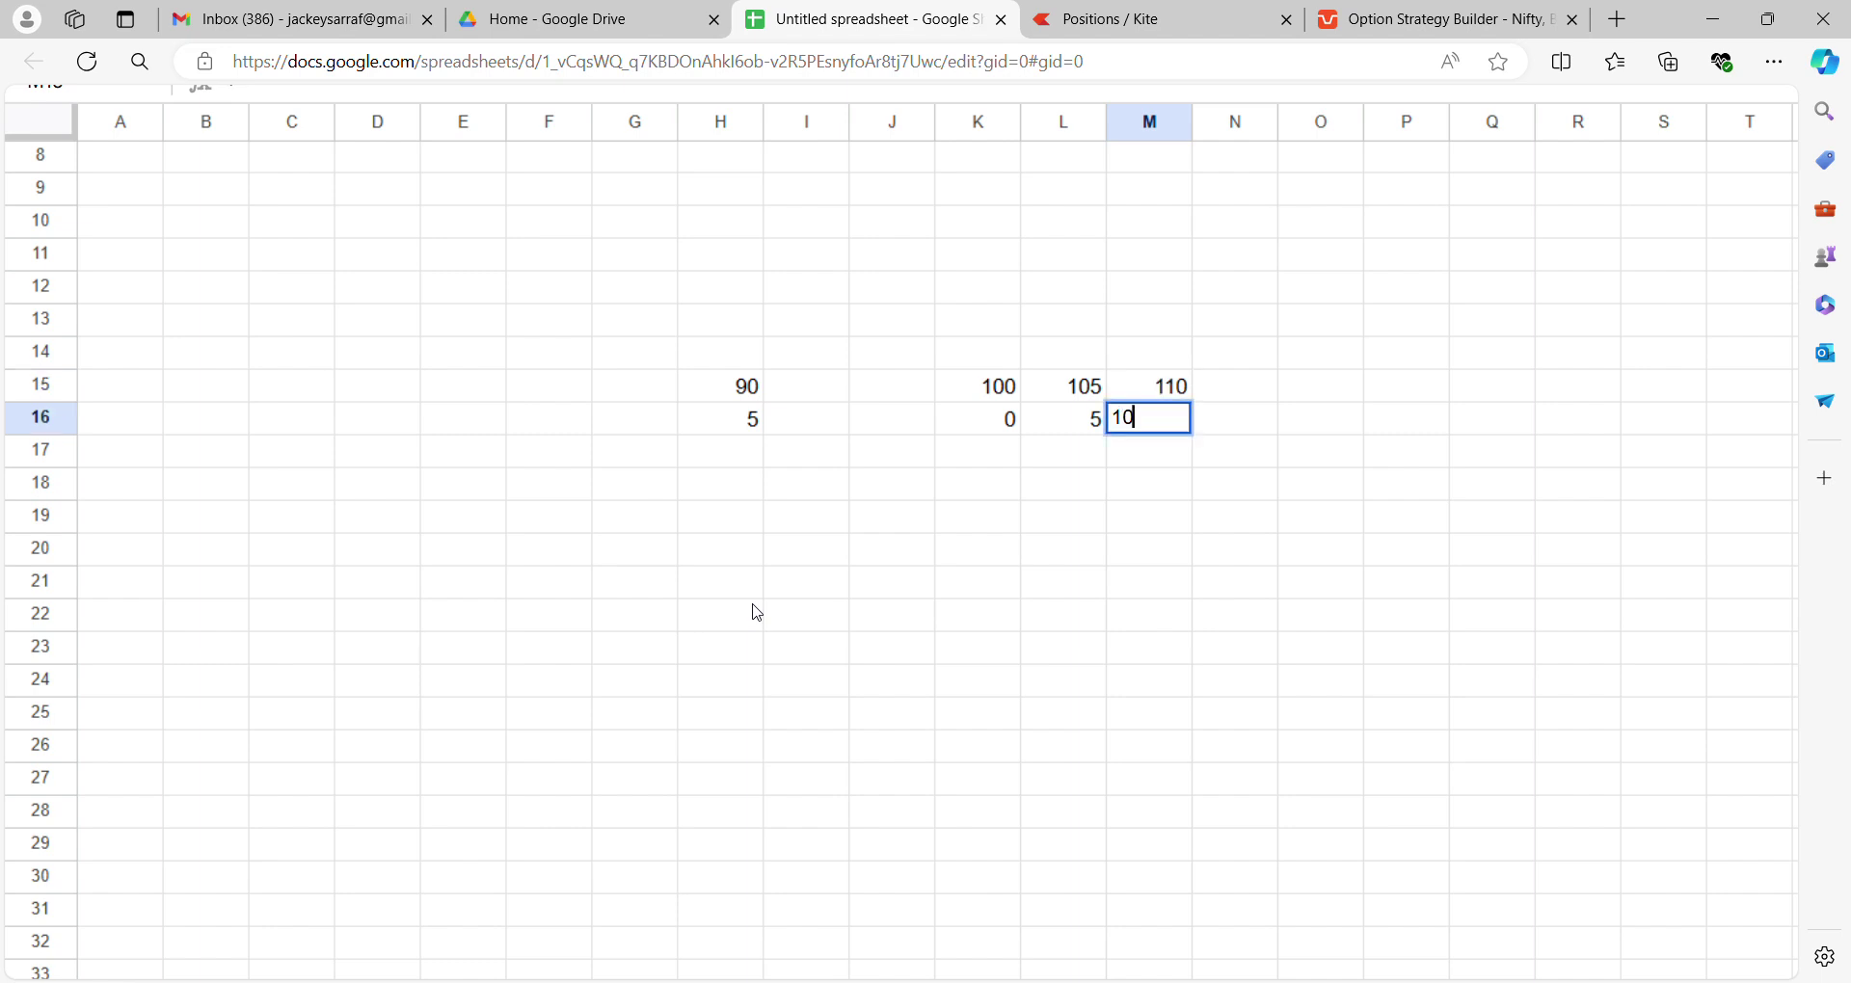
{"action": "key", "text": "Return"}
Examine the example figures in H15:M16, comparing each value in row 15 with the one below it
{"action": "key", "text": "Up"}
{"action": "key", "text": "Left"}
{"action": "key", "text": "Left"}
{"action": "key", "text": "Left"}
{"action": "key", "text": "Left"}
{"action": "key", "text": "Left"}
{"action": "key", "text": "Right"}
{"action": "key", "text": "Right"}
{"action": "key", "text": "Right"}
{"action": "key", "text": "Right"}
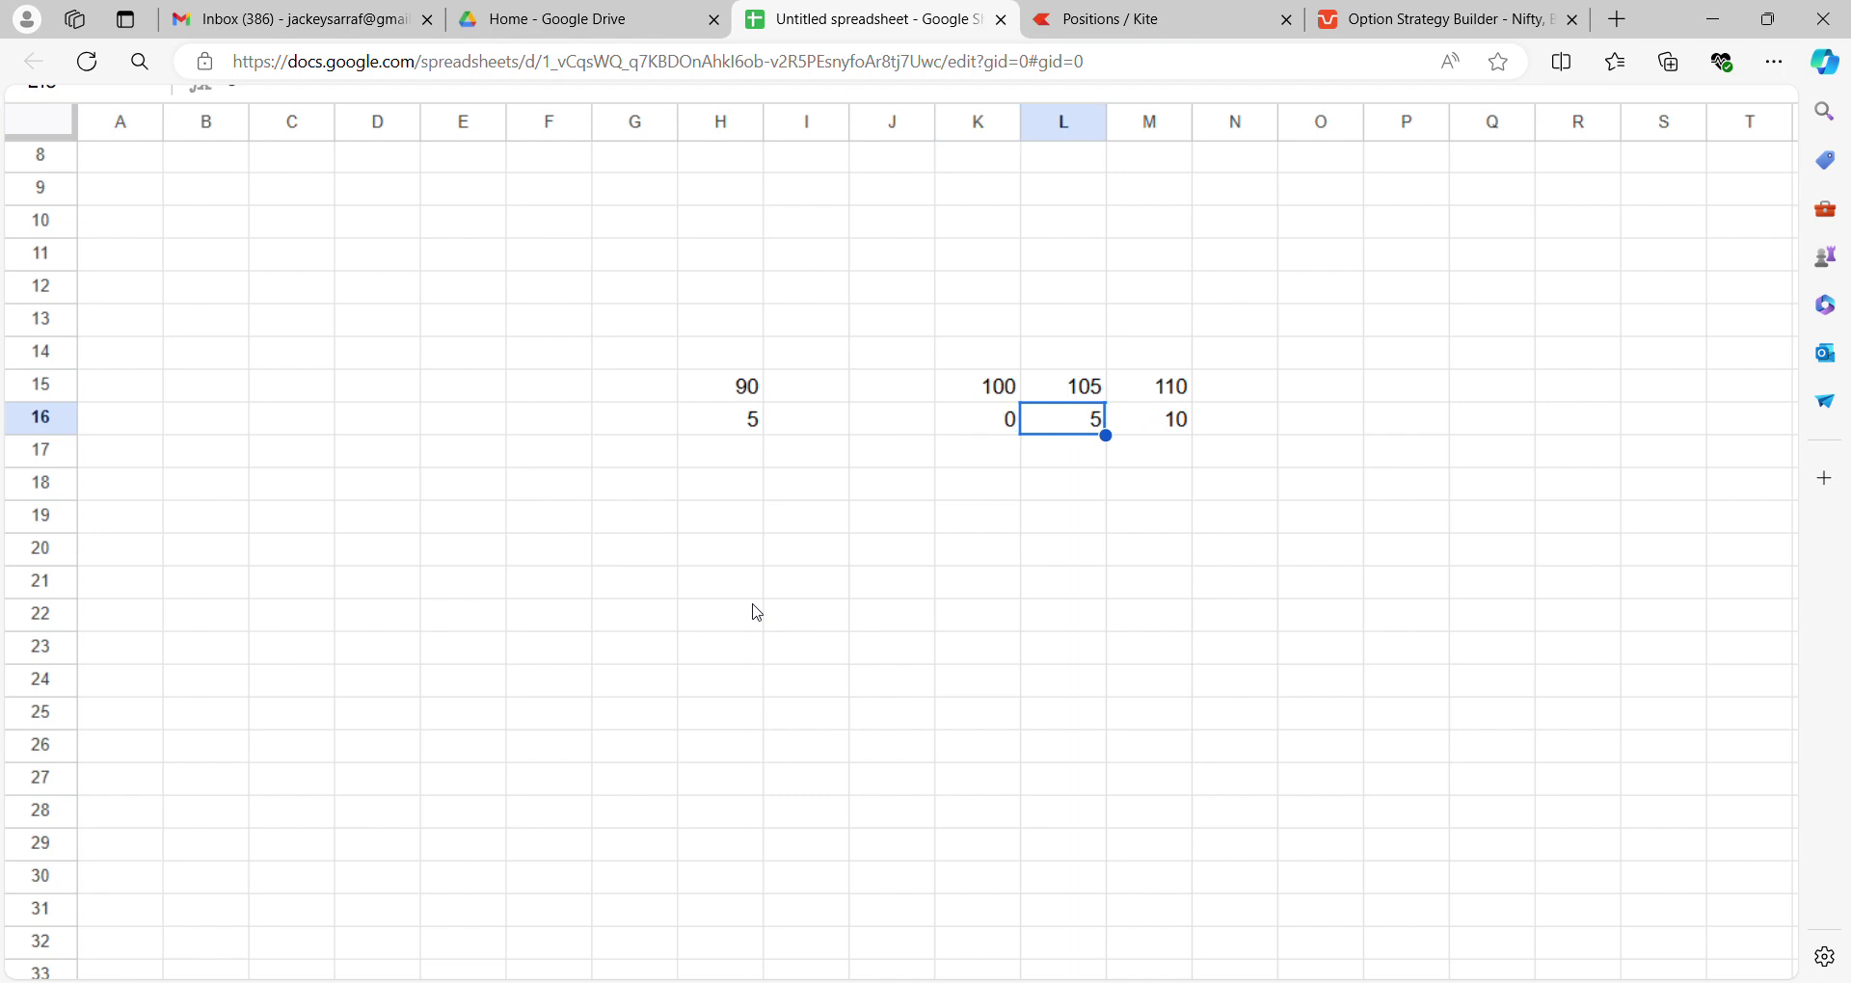
{"action": "key", "text": "Up"}
{"action": "key", "text": "Right"}
{"action": "key", "text": "Right"}
{"action": "key", "text": "Left"}
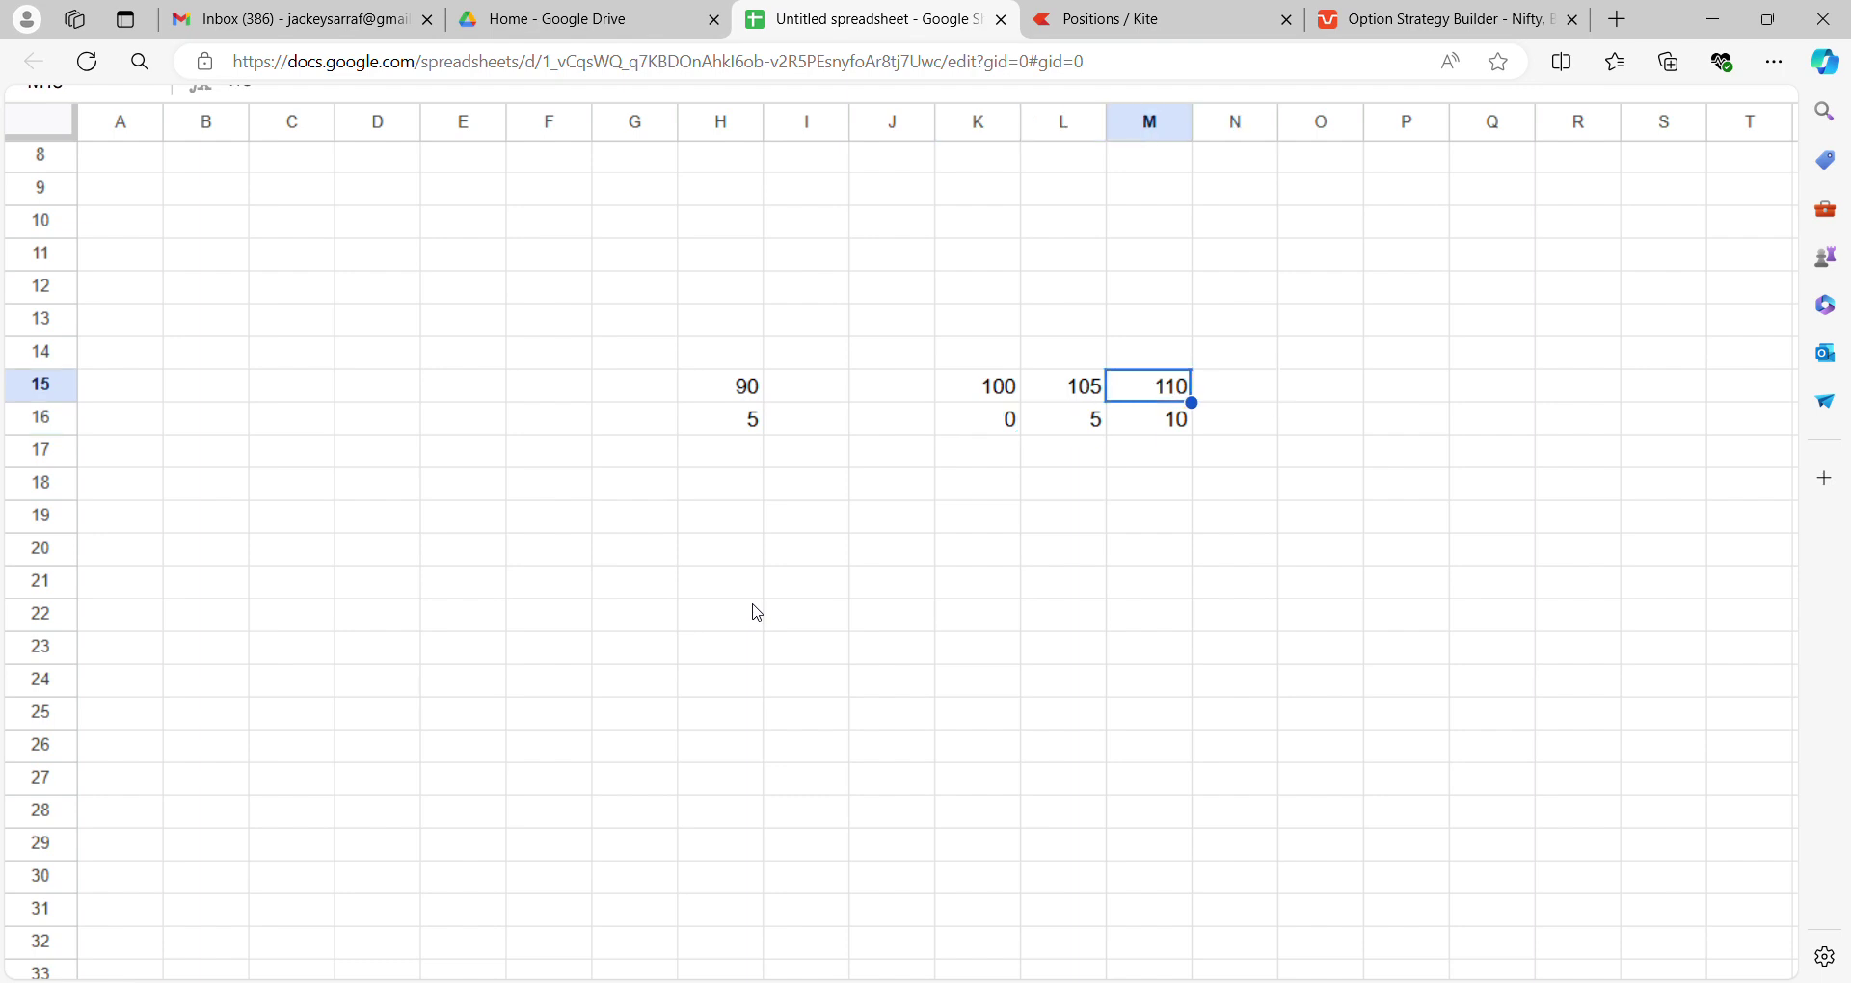
{"action": "key", "text": "Down"}
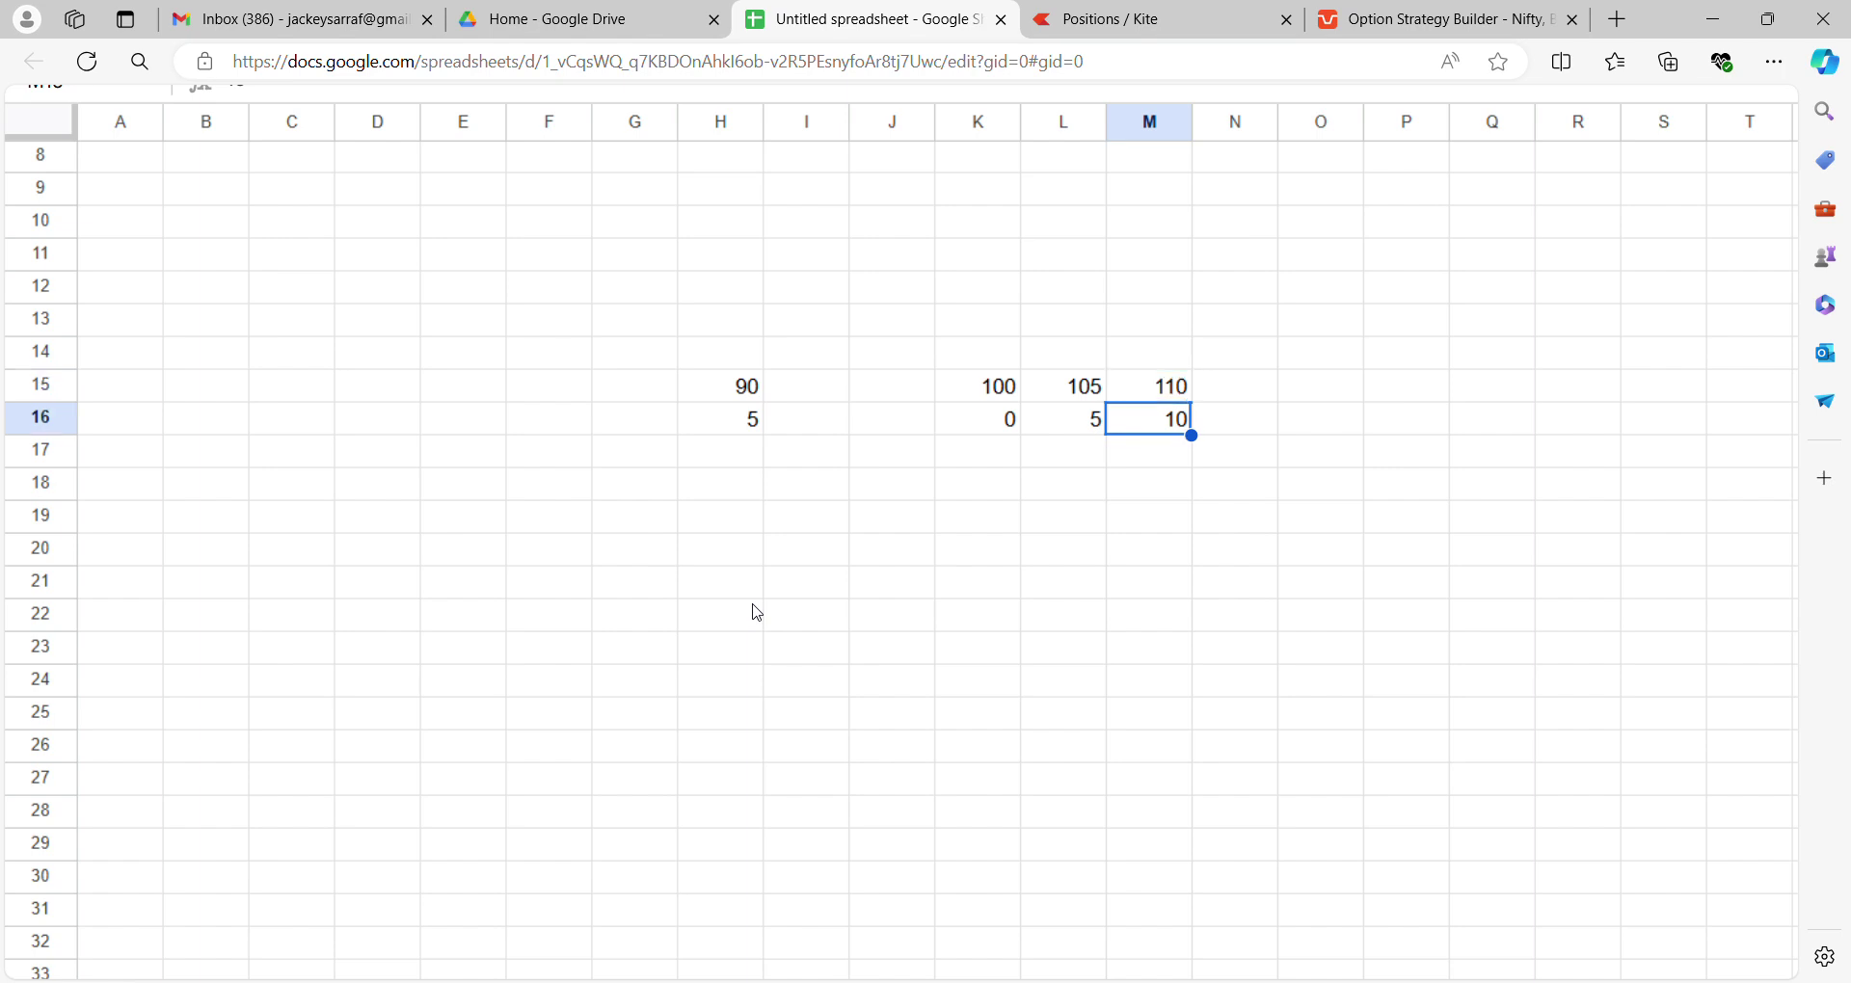
{"action": "key", "text": "Up"}
{"action": "key", "text": "Left"}
{"action": "key", "text": "Left"}
{"action": "key", "text": "Down"}
{"action": "key", "text": "Up"}
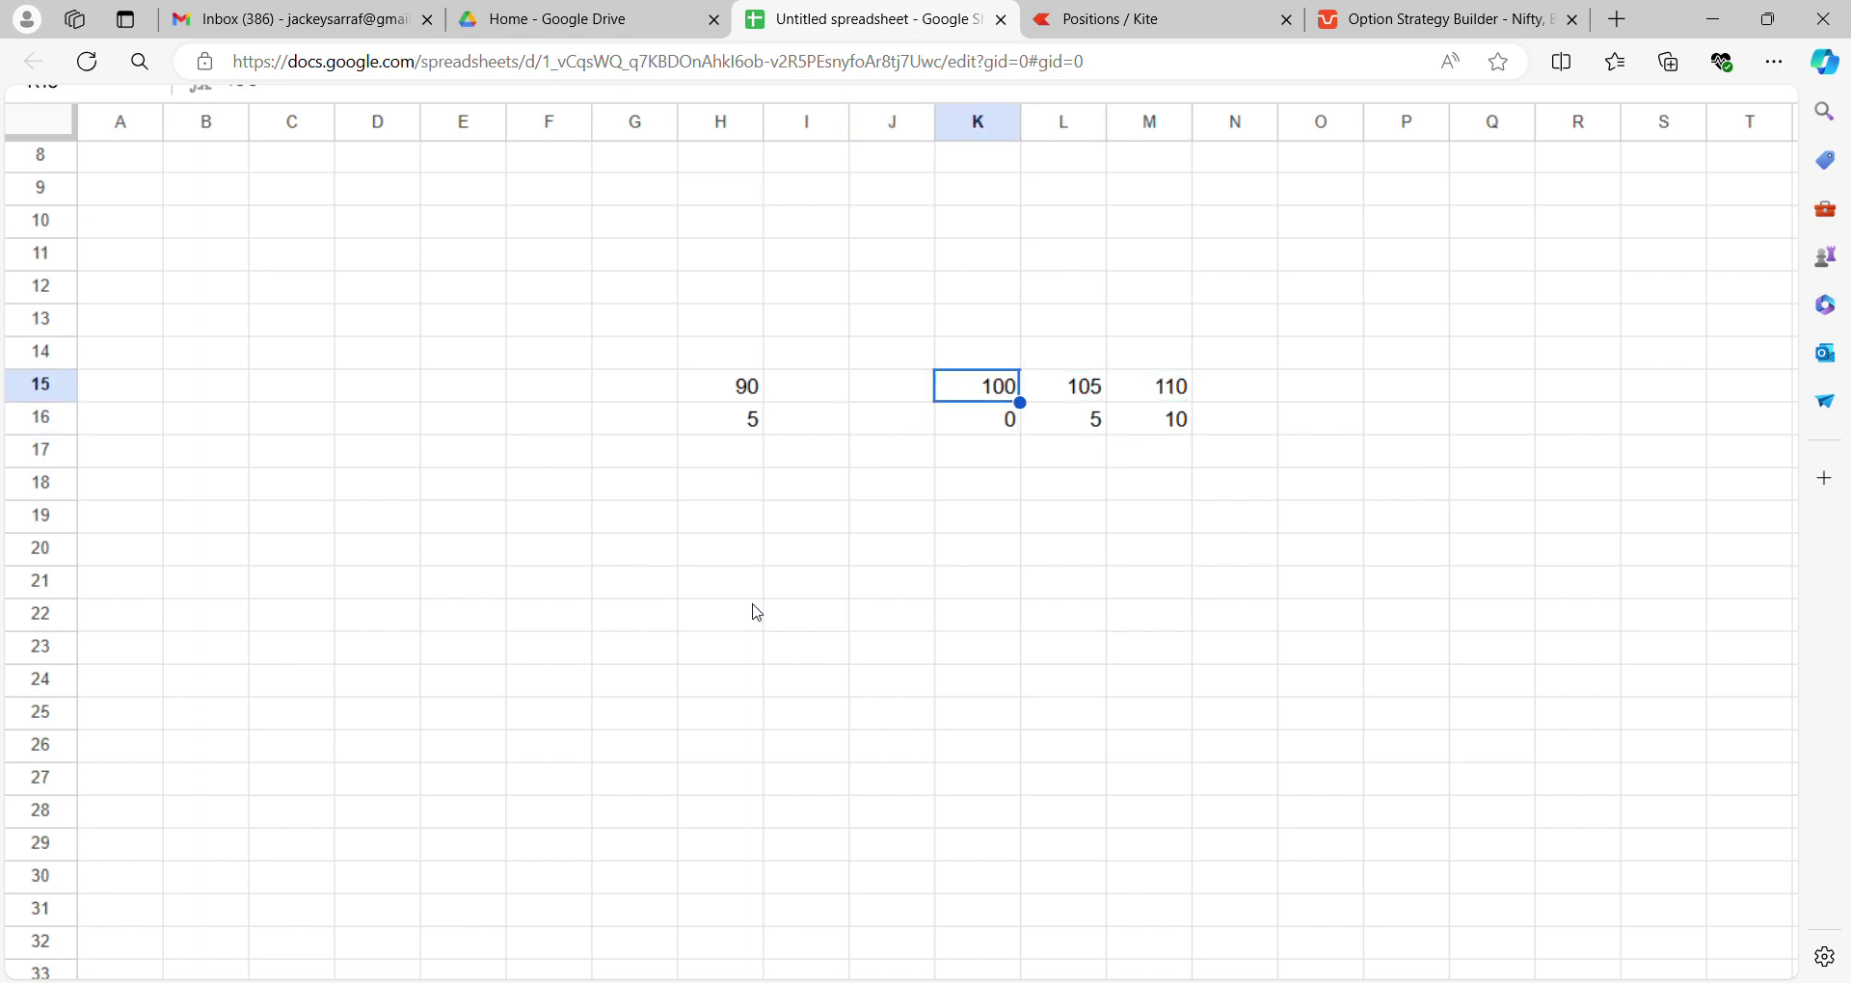
Enter 100 in cell K19 and 115 in cell K20
{"action": "key", "text": "Down"}
{"action": "key", "text": "Down"}
{"action": "key", "text": "Down"}
{"action": "key", "text": "Down"}
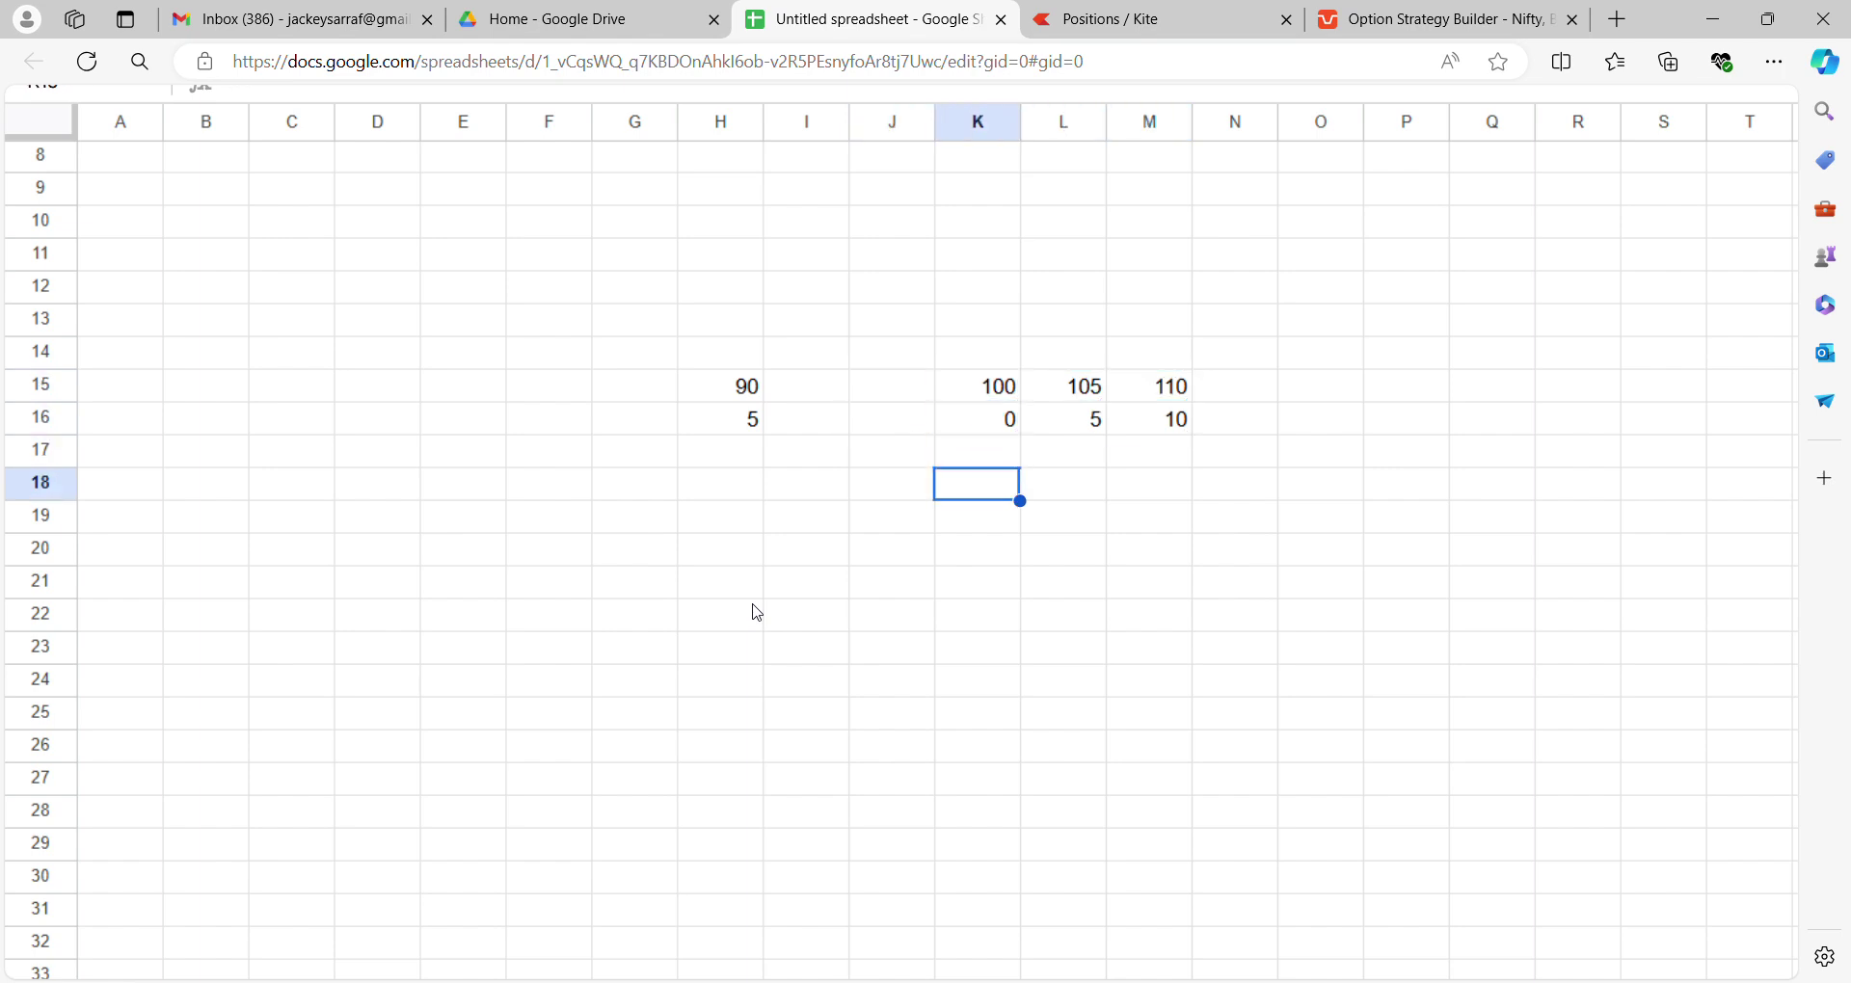
{"action": "type", "text": "100"}
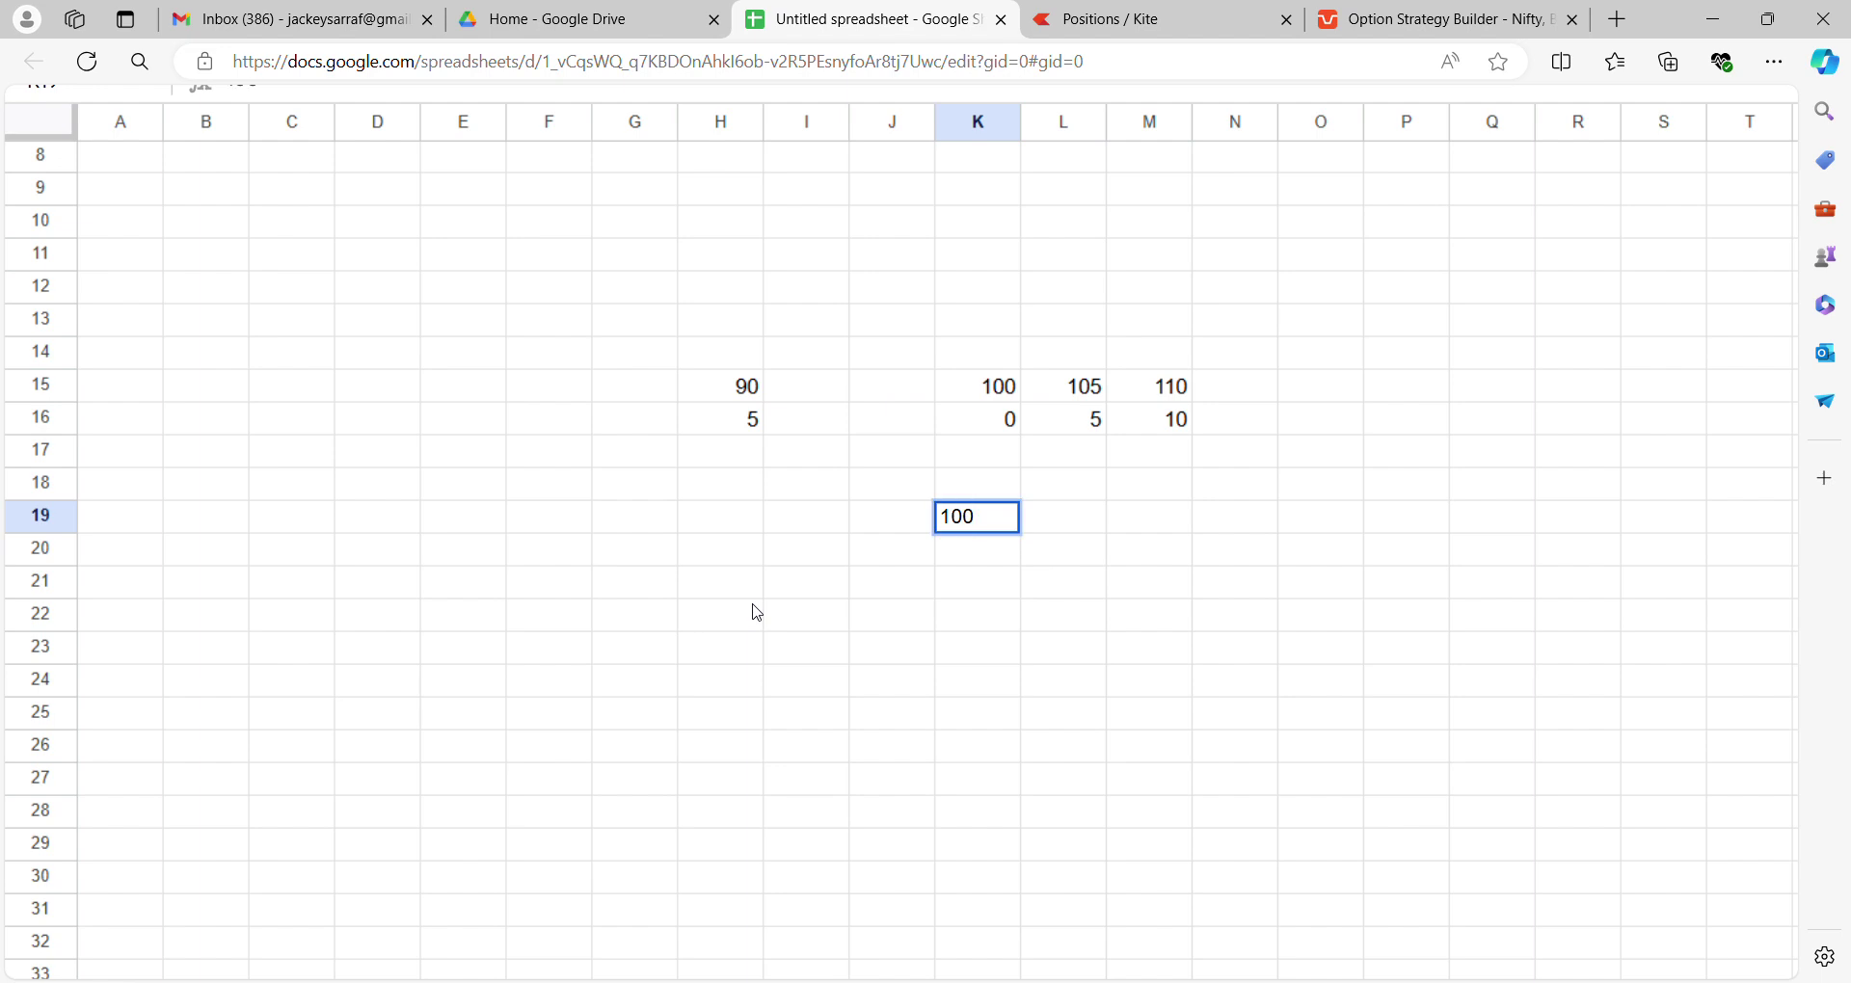
{"action": "key", "text": "Return"}
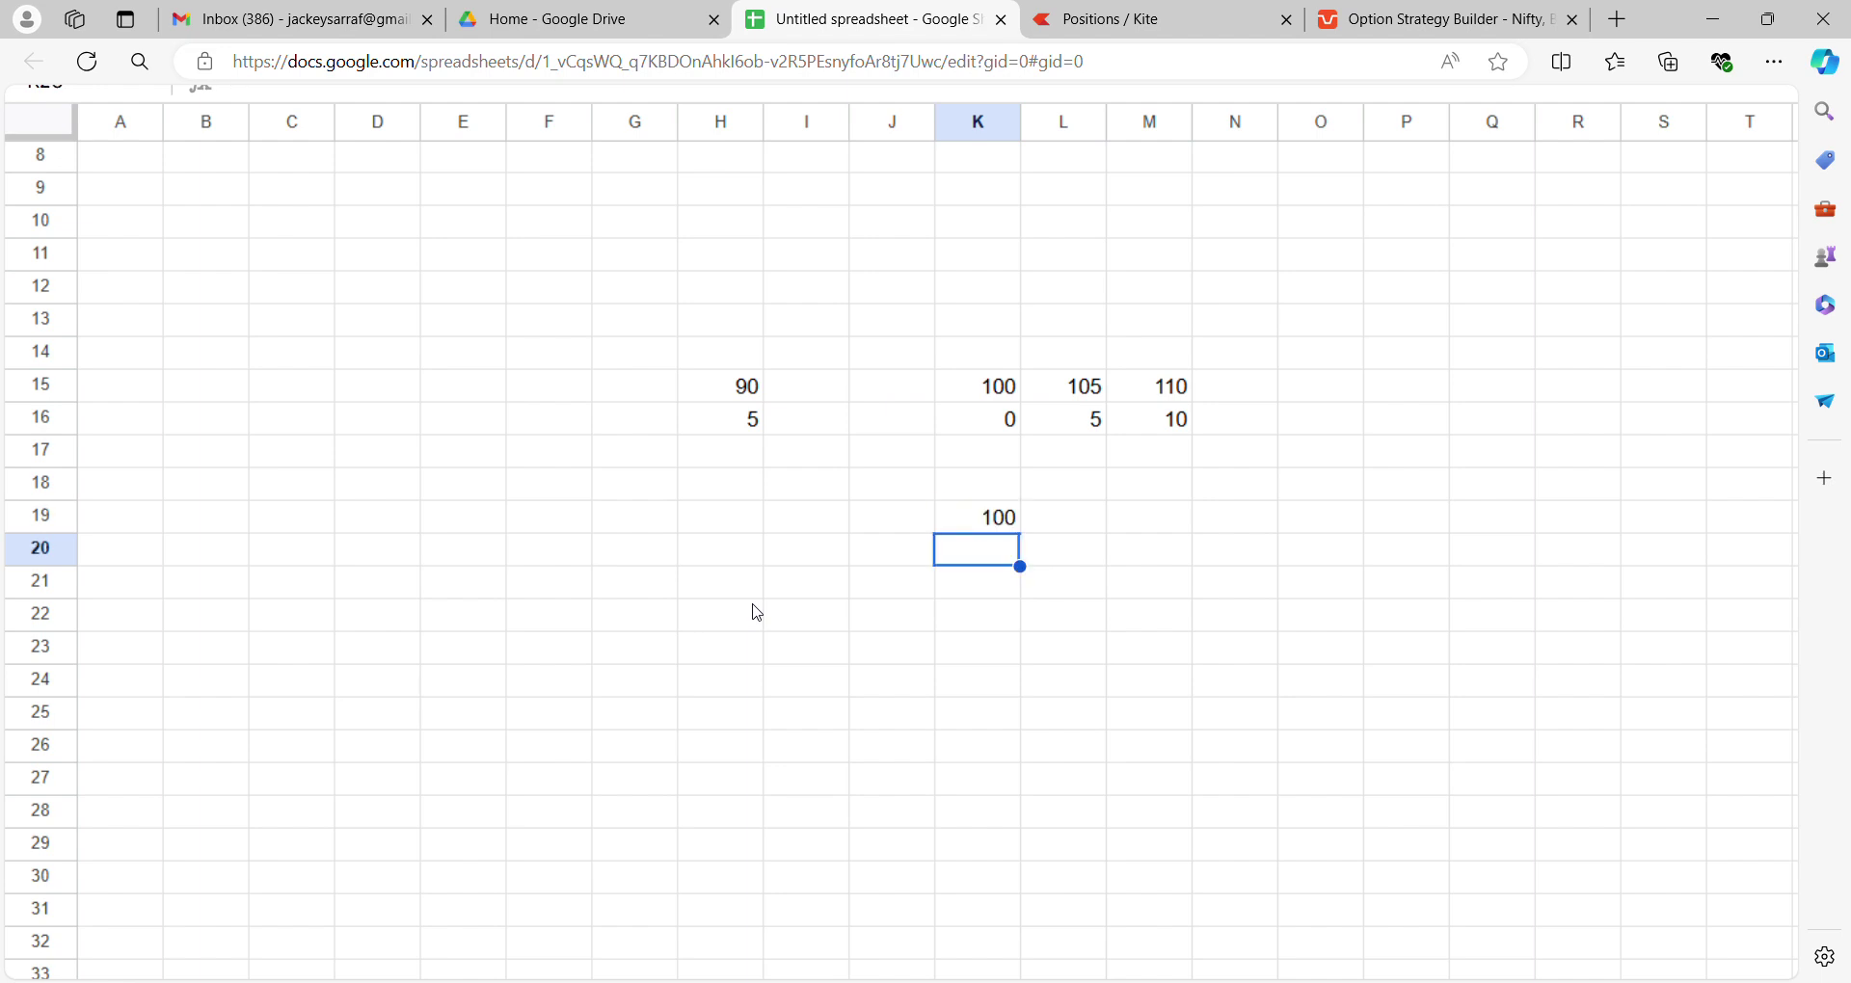
{"action": "type", "text": "115"}
{"action": "key", "text": "Up"}
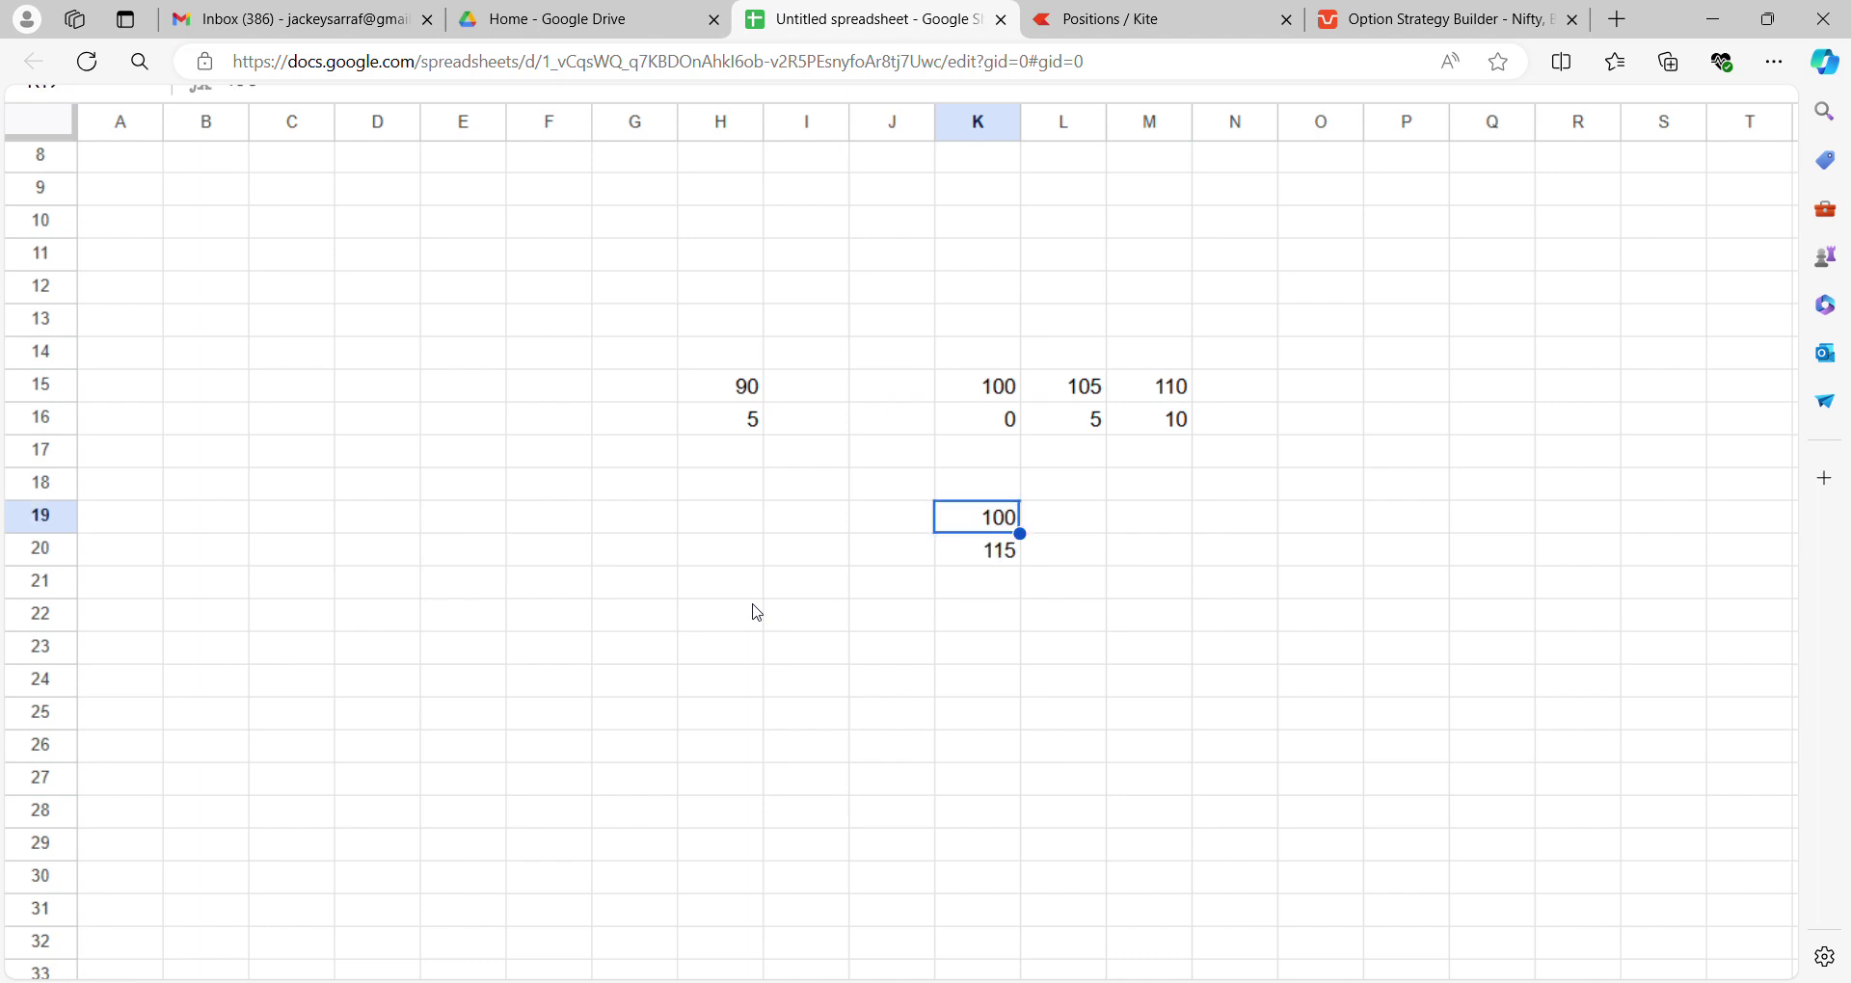
Enter 15 in cell K21, below the 115
{"action": "key", "text": "Down"}
{"action": "key", "text": "Down"}
{"action": "key", "text": "Up"}
{"action": "key", "text": "Up"}
{"action": "key", "text": "Left"}
{"action": "key", "text": "Left"}
{"action": "key", "text": "Up"}
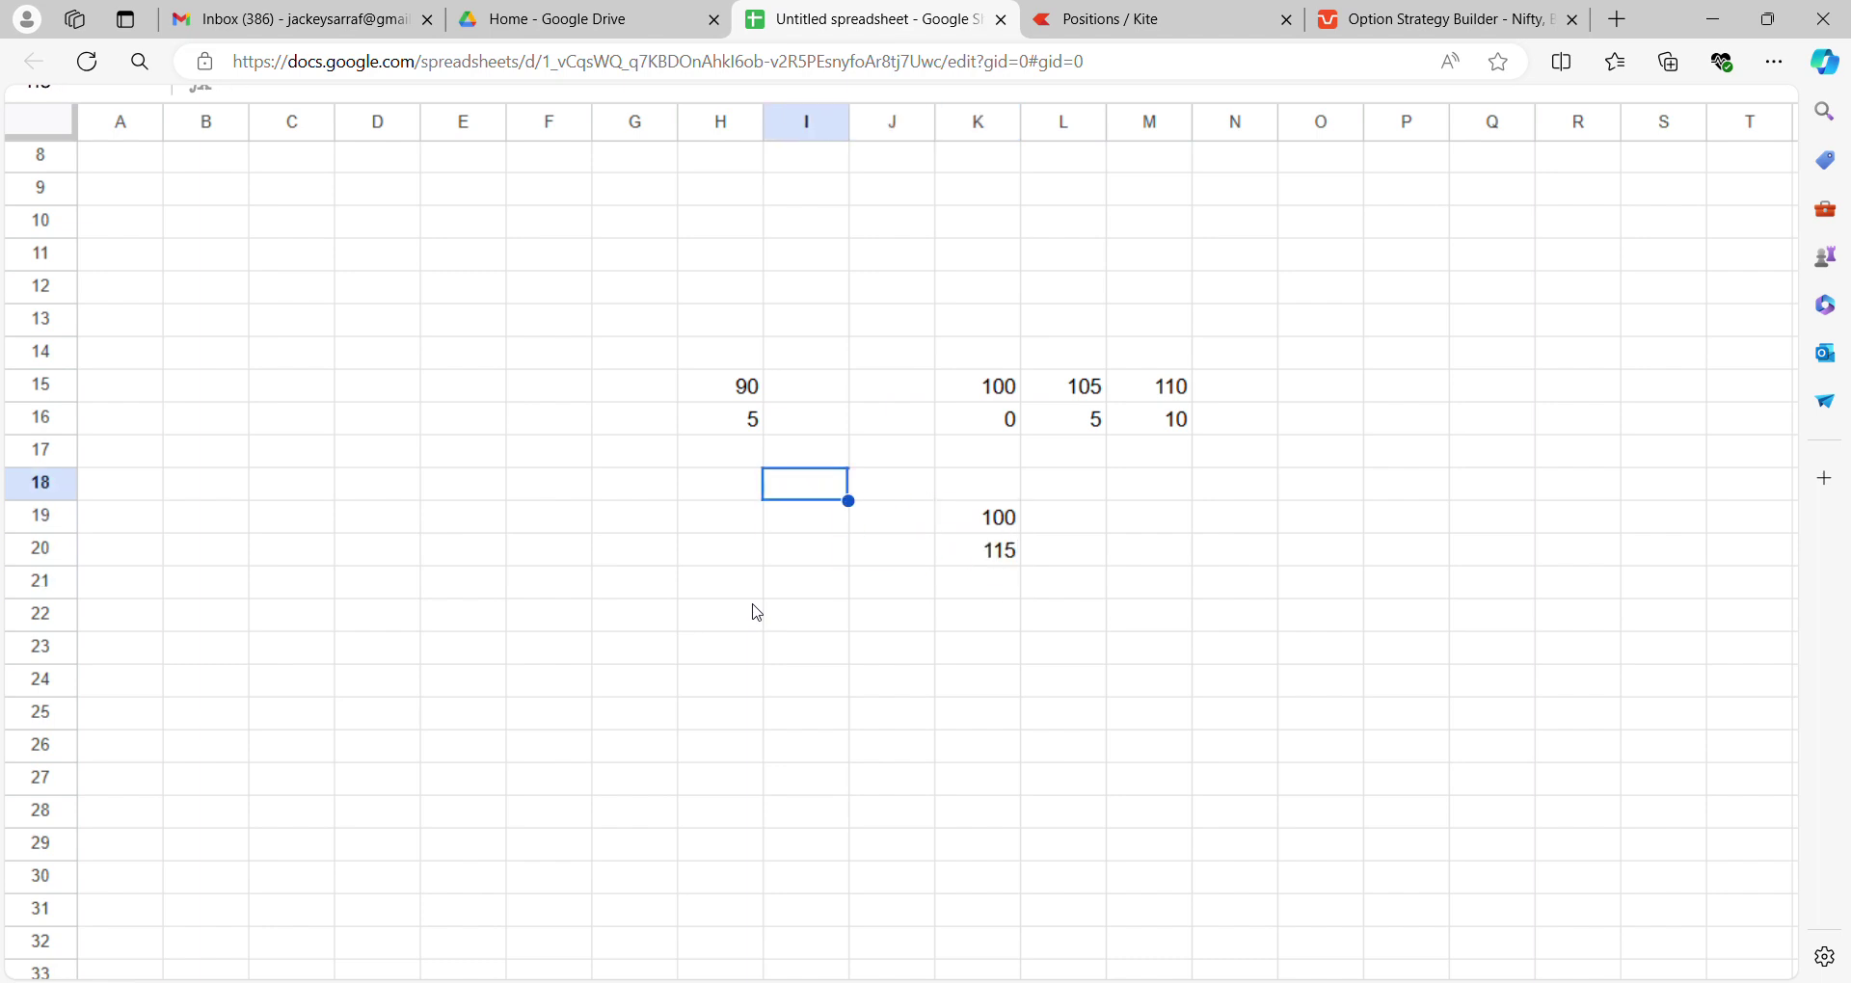
{"action": "key", "text": "Up"}
{"action": "key", "text": "Up"}
{"action": "key", "text": "Left"}
{"action": "key", "text": "Down"}
{"action": "key", "text": "Down"}
{"action": "key", "text": "Down"}
{"action": "key", "text": "Down"}
{"action": "key", "text": "Down"}
{"action": "key", "text": "Right"}
{"action": "key", "text": "Right"}
{"action": "key", "text": "Right"}
{"action": "type", "text": "15"}
{"action": "key", "text": "Return"}
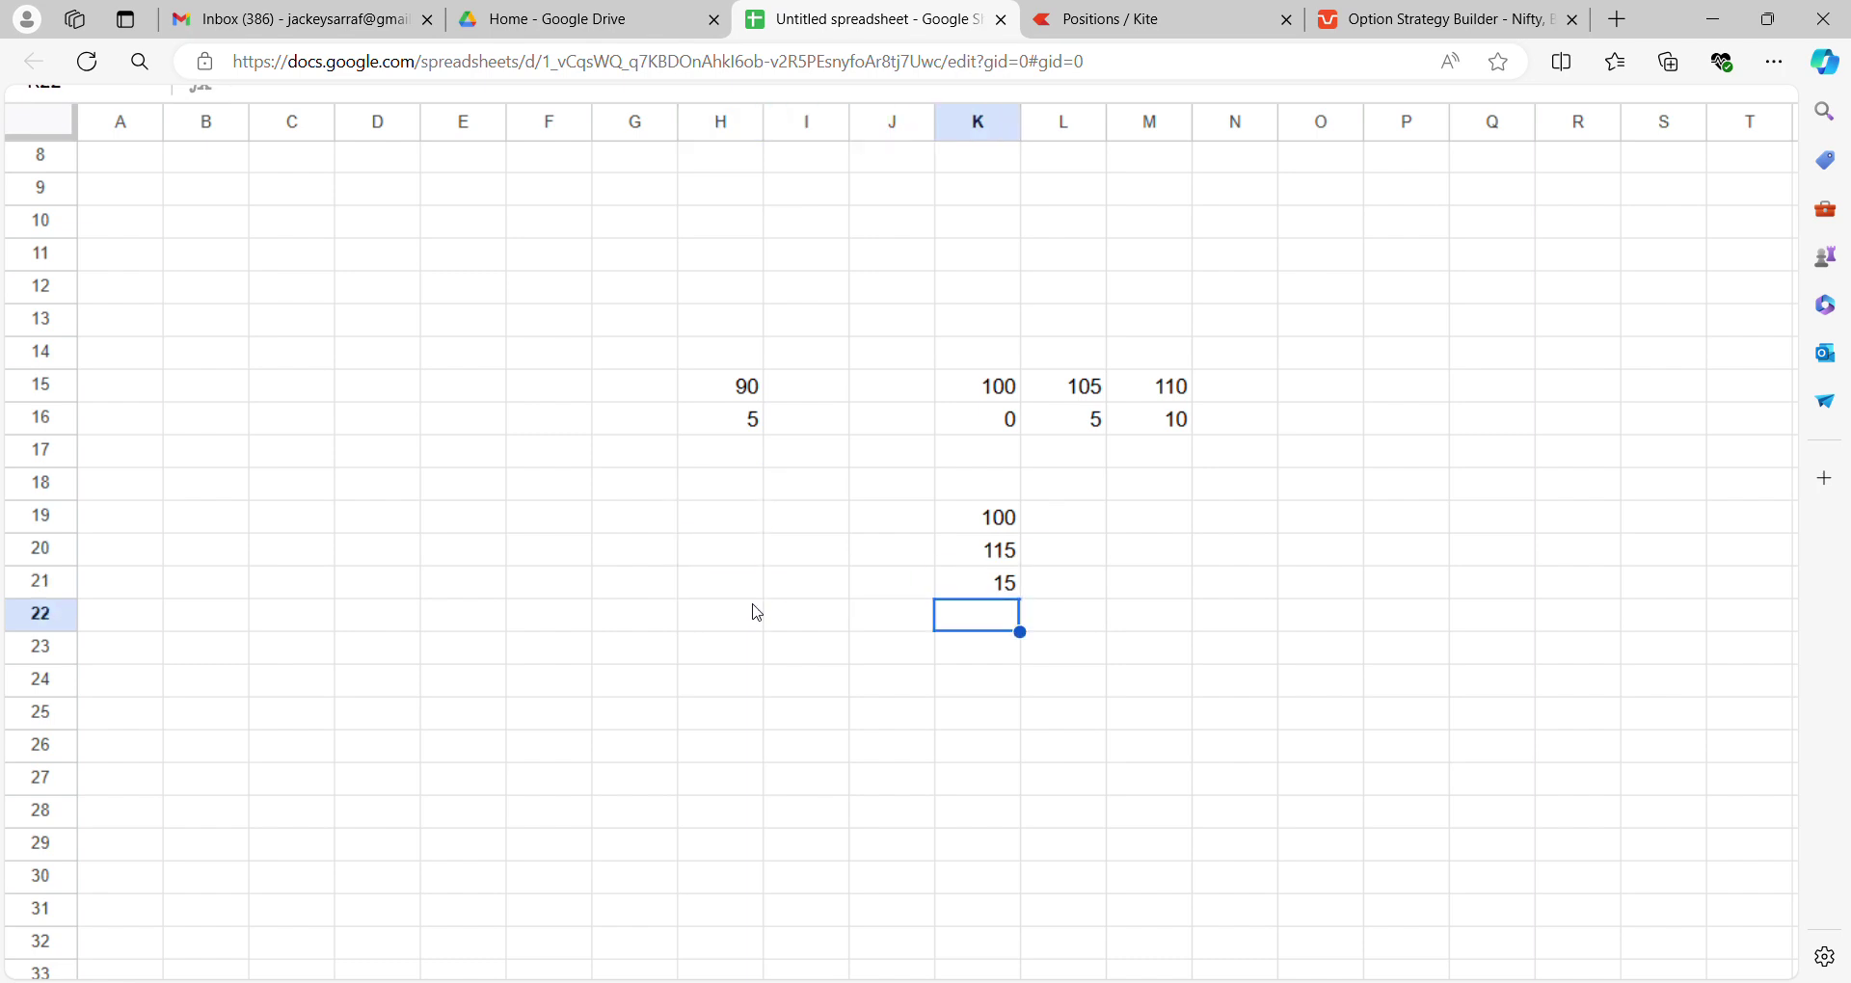
Clear all the example figures from the range H15:M22
{"action": "key", "text": "Up"}
{"action": "key", "text": "Up"}
{"action": "key", "text": "Up"}
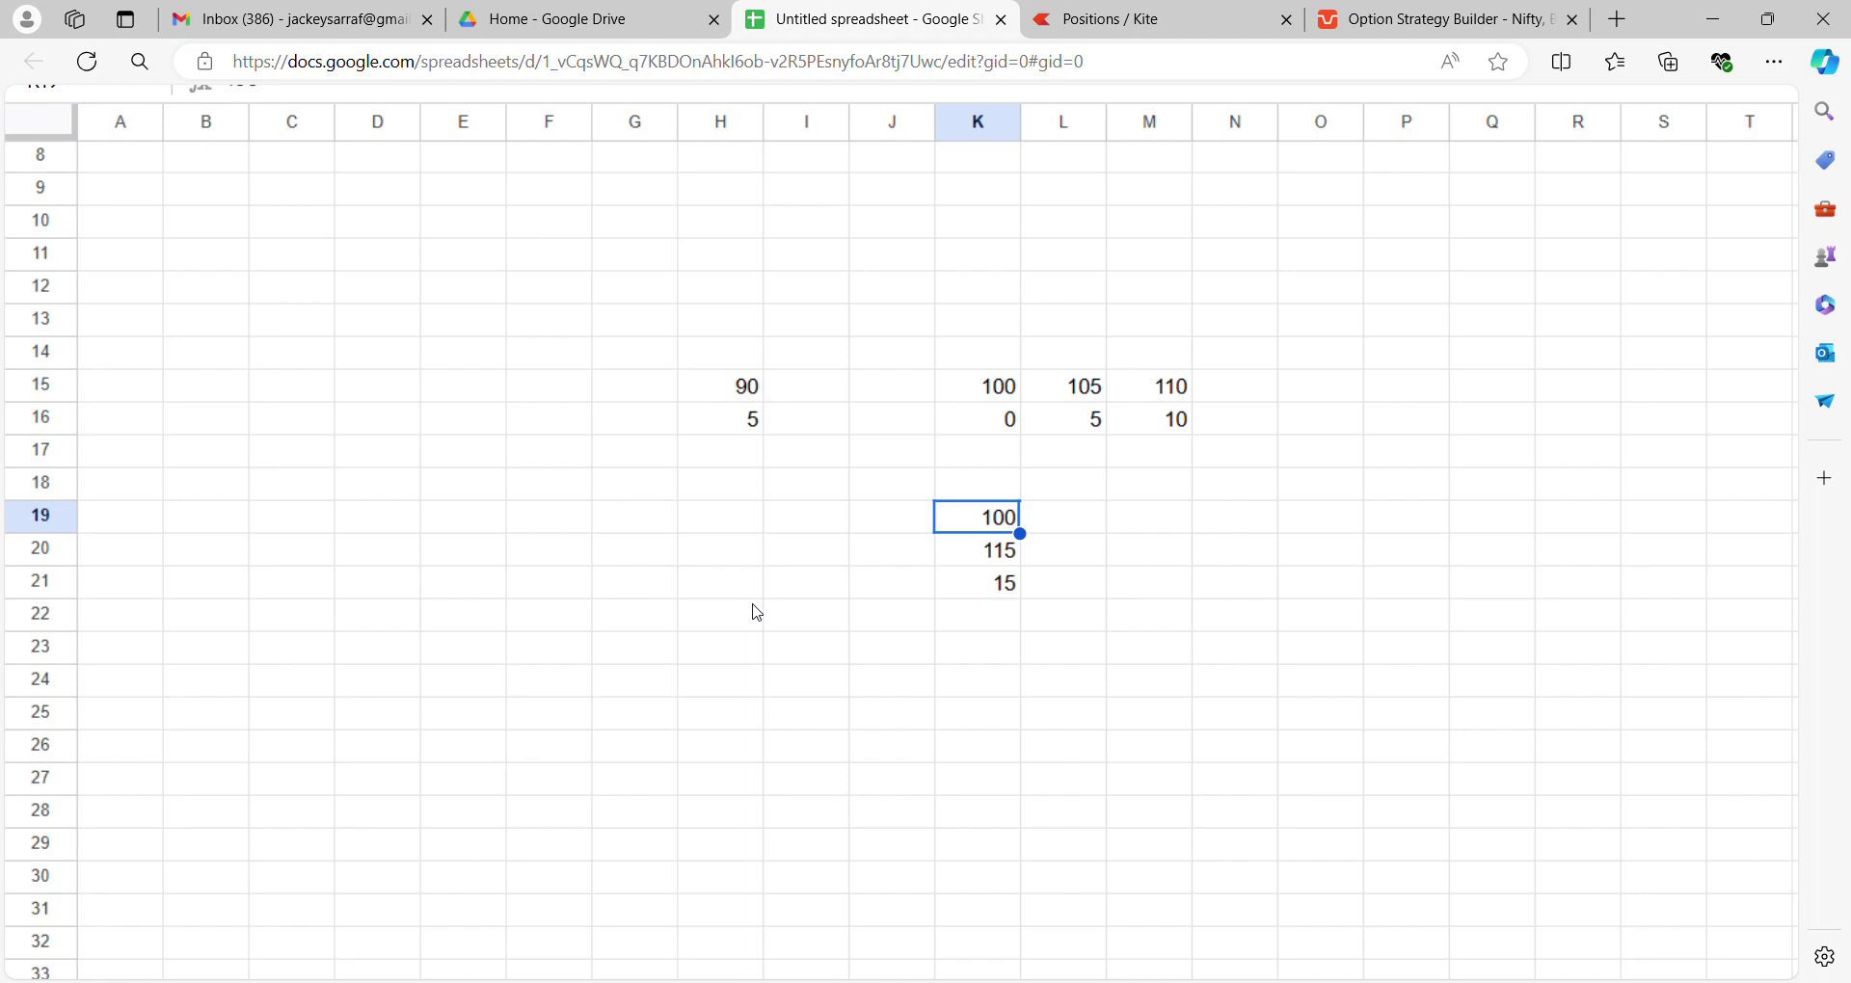
{"action": "key", "text": "Up"}
{"action": "key", "text": "Up"}
{"action": "key", "text": "Up"}
{"action": "key", "text": "Left"}
{"action": "key", "text": "Left"}
{"action": "key", "text": "Left"}
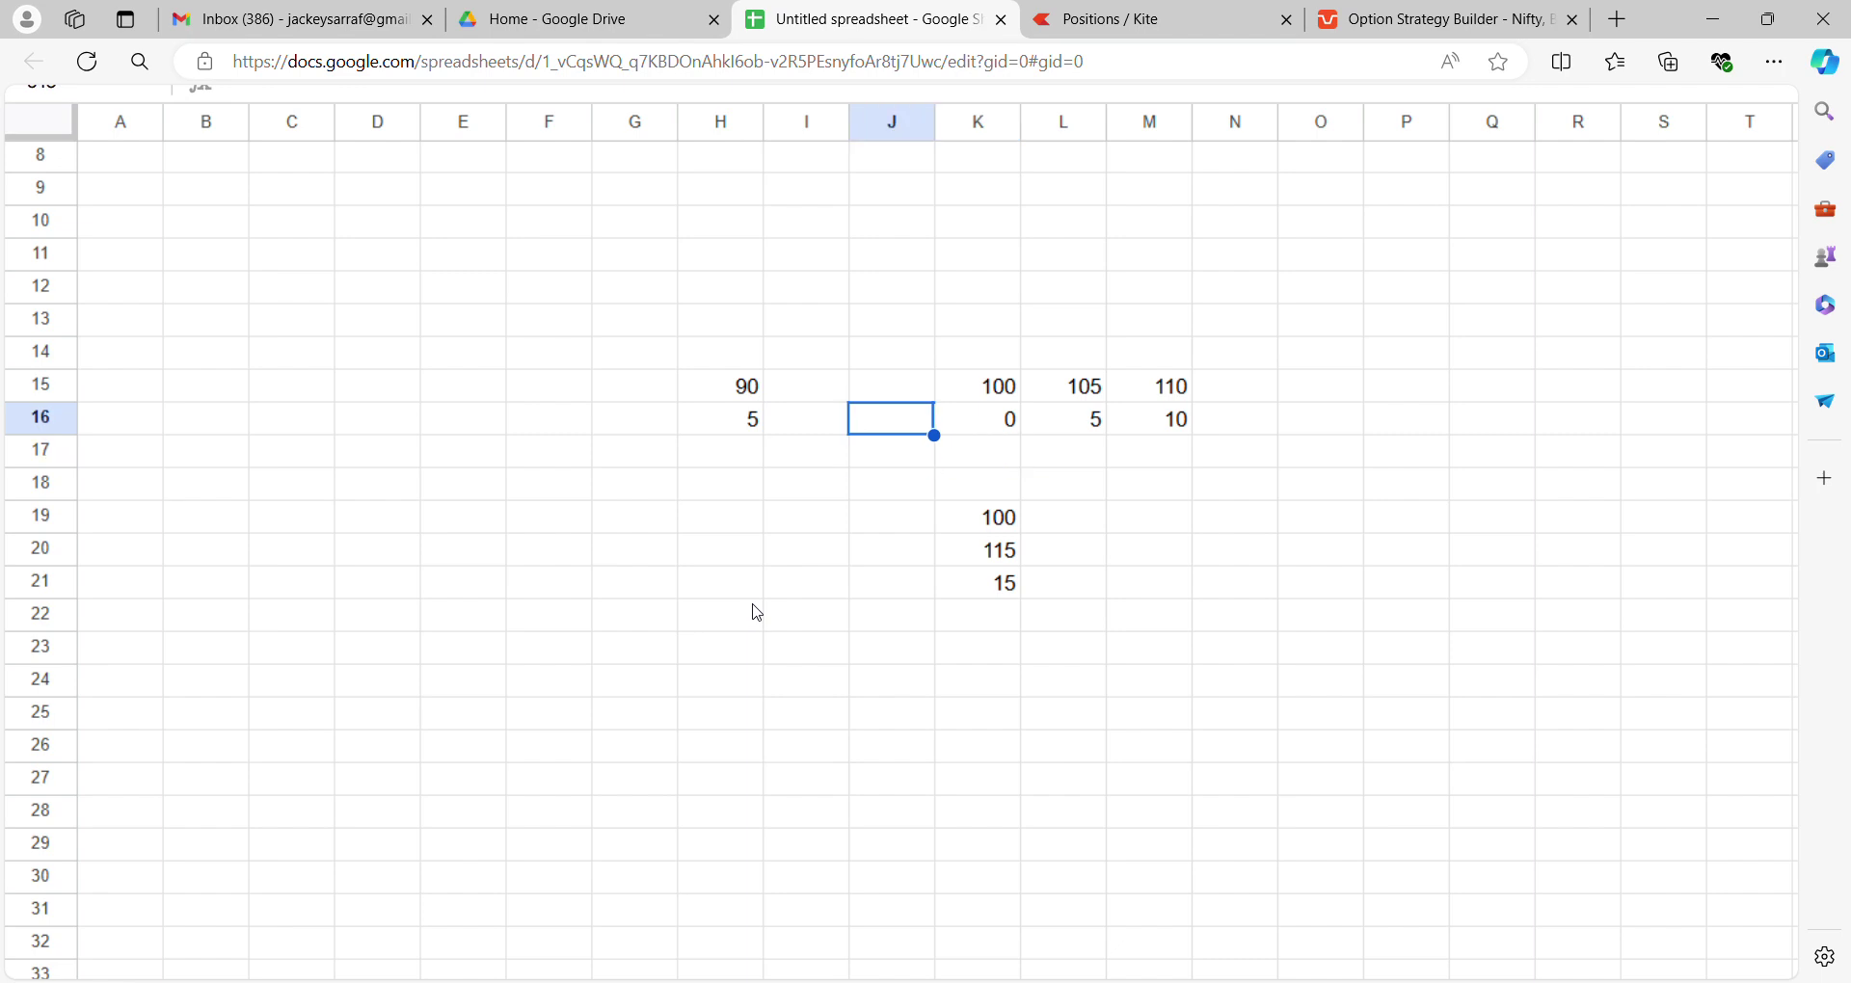
{"action": "key", "text": "Up"}
{"action": "key", "text": "shift+Right"}
{"action": "key", "text": "shift+Right"}
{"action": "key", "text": "shift+Right"}
{"action": "key", "text": "shift+Right"}
{"action": "key", "text": "shift+Right"}
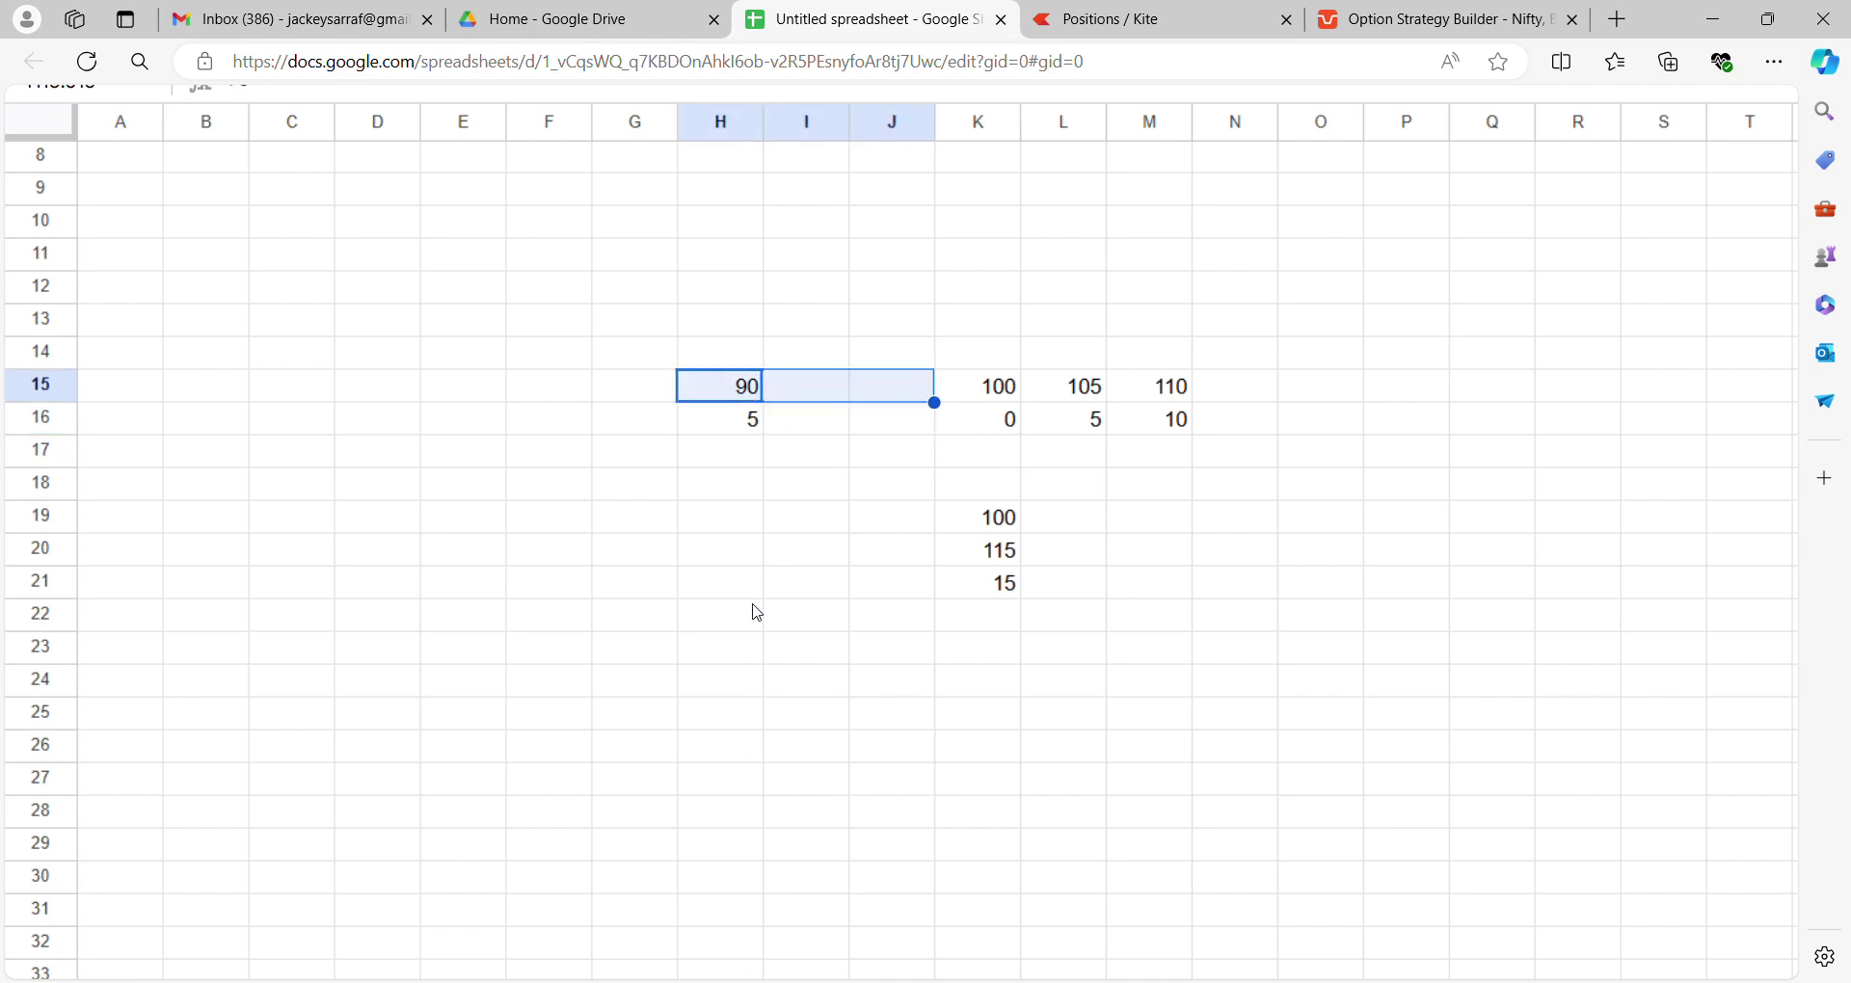
{"action": "key", "text": "shift+Down"}
{"action": "key", "text": "shift+Down"}
{"action": "key", "text": "shift+Down"}
{"action": "key", "text": "shift+Down"}
{"action": "key", "text": "shift+Down"}
{"action": "key", "text": "shift+Down"}
{"action": "key", "text": "shift+Down"}
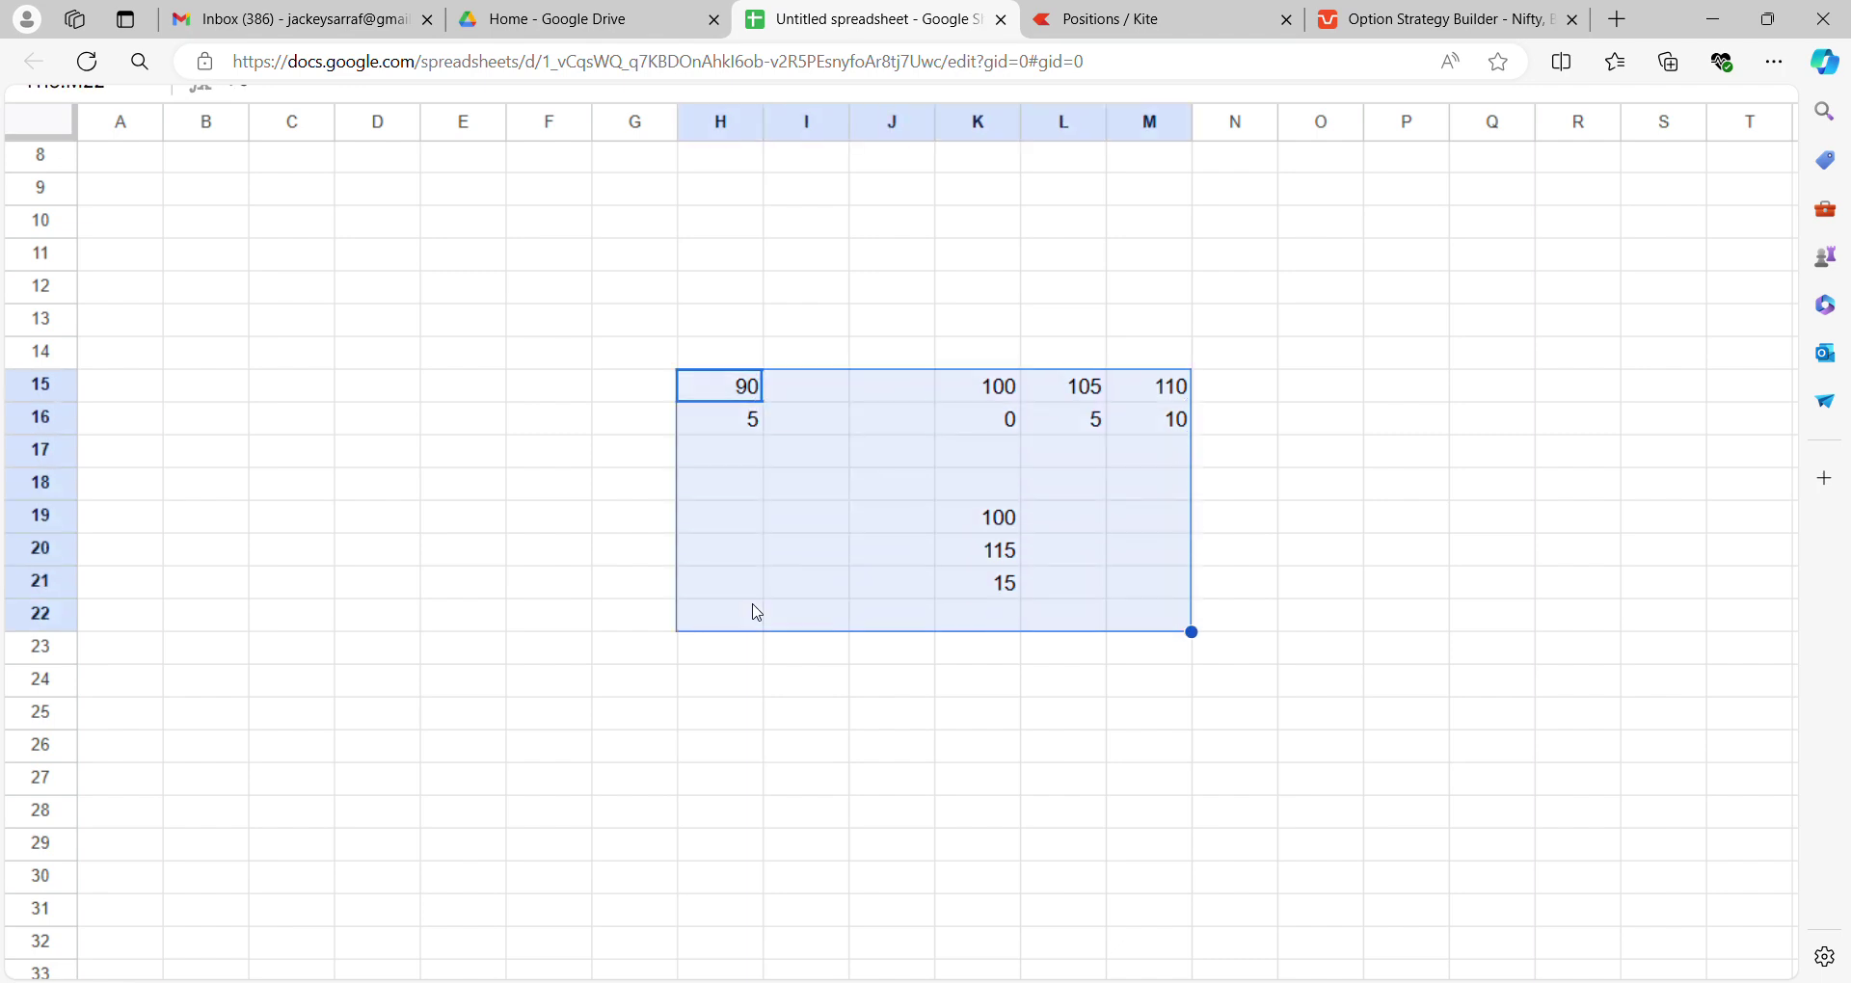
{"action": "key", "text": "Delete"}
{"action": "key", "text": "Up"}
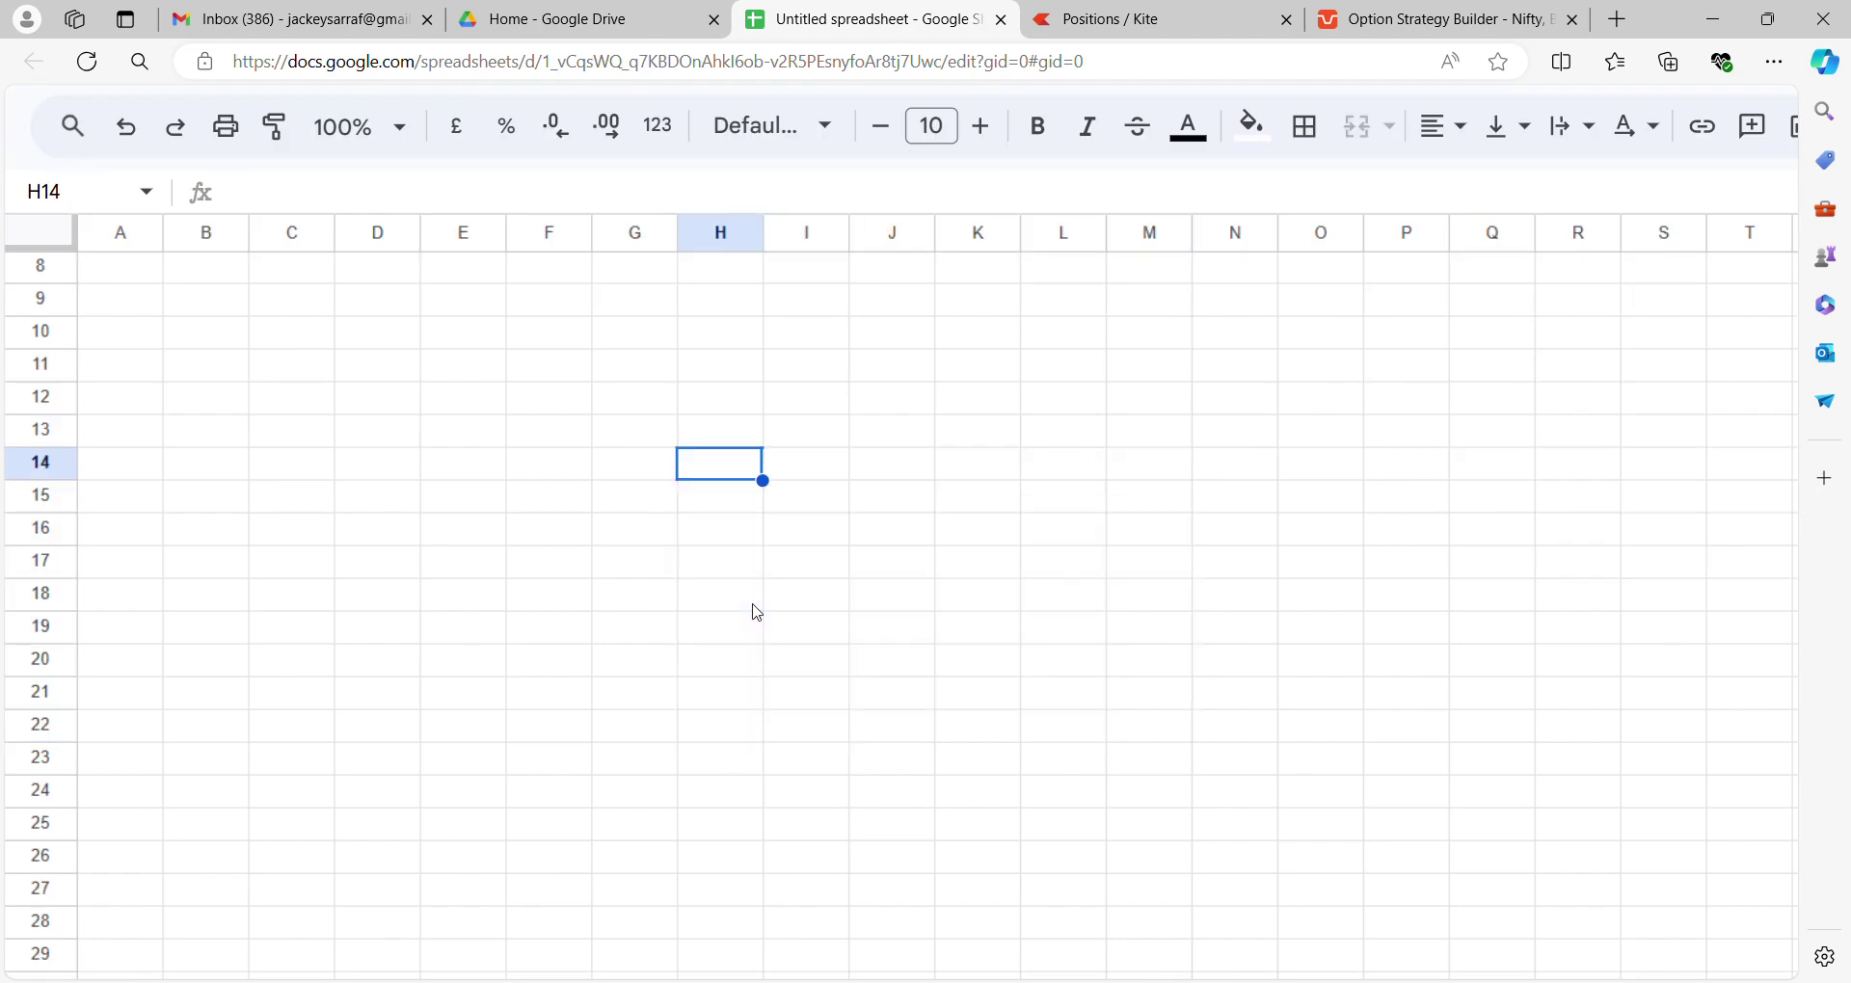
{"action": "key", "text": "ctrl+Up"}
{"action": "key", "text": "ctrl+Left"}
{"action": "key", "text": "ctrl+Left"}
{"action": "key", "text": "ctrl+Up"}
{"action": "scroll", "coordinate": [846, 430], "scroll_direction": "down", "scroll_amount": 2}
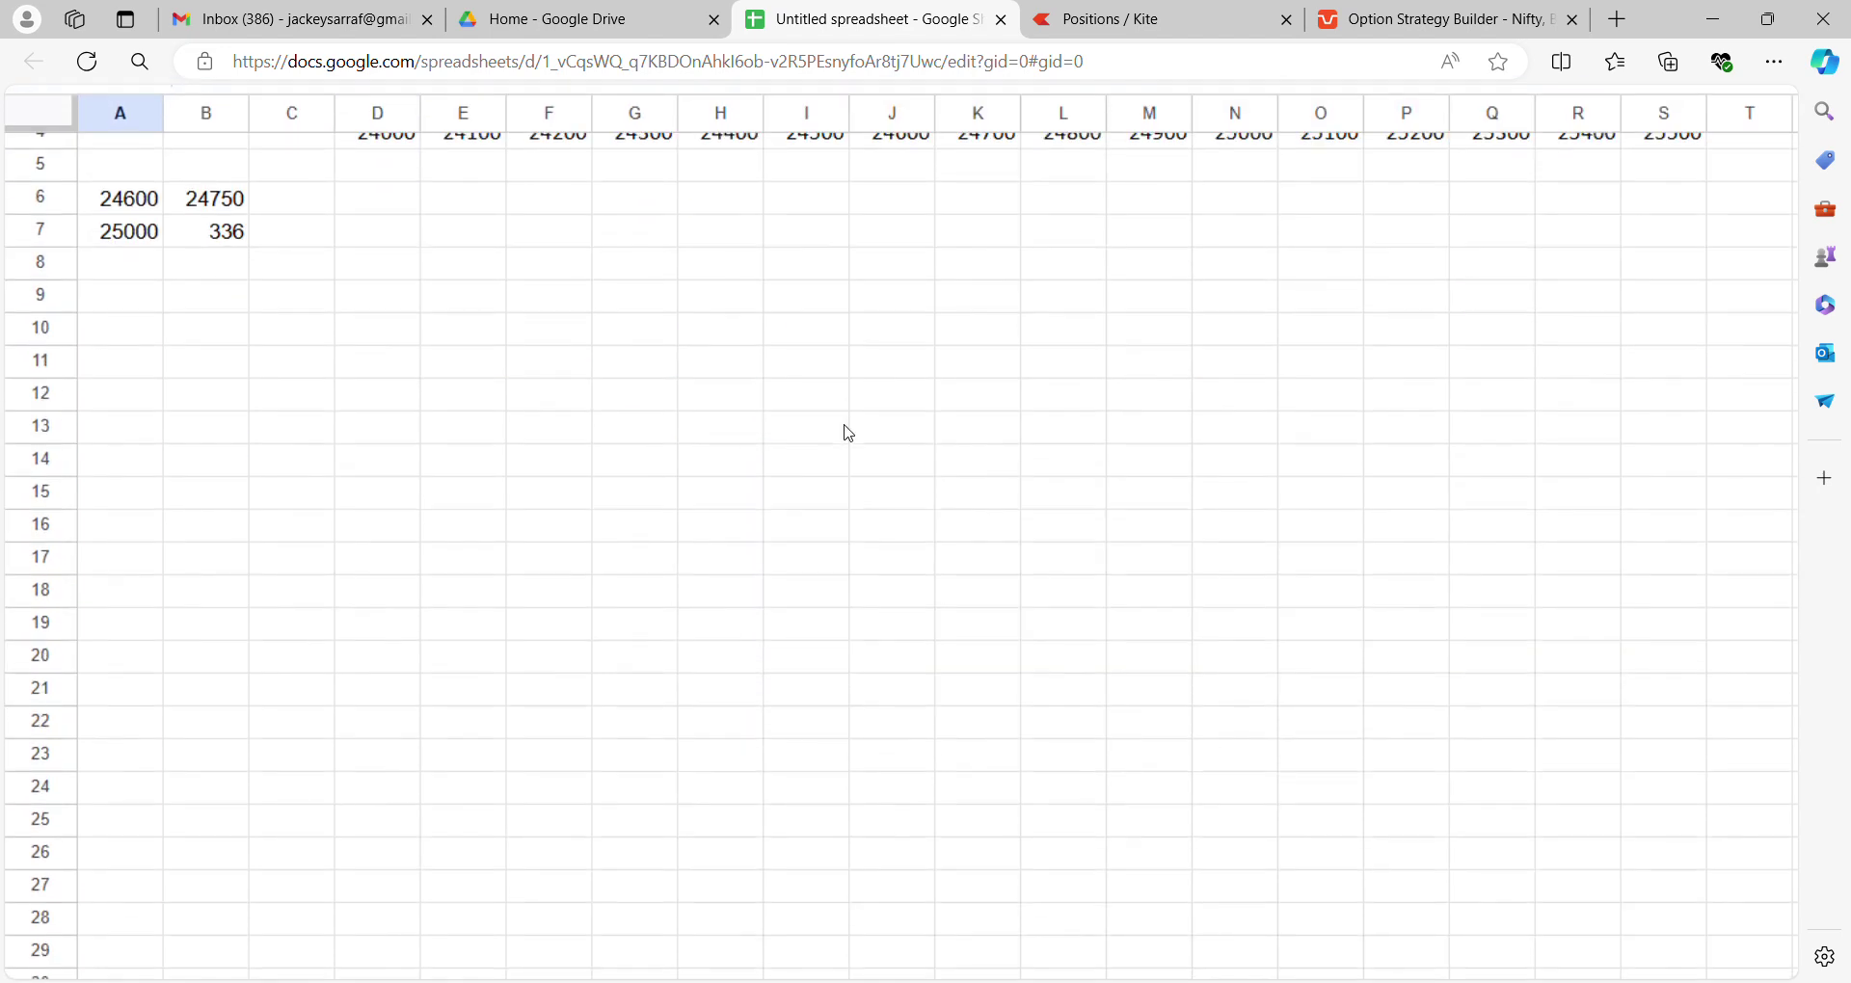
{"action": "left_click", "coordinate": [859, 549]}
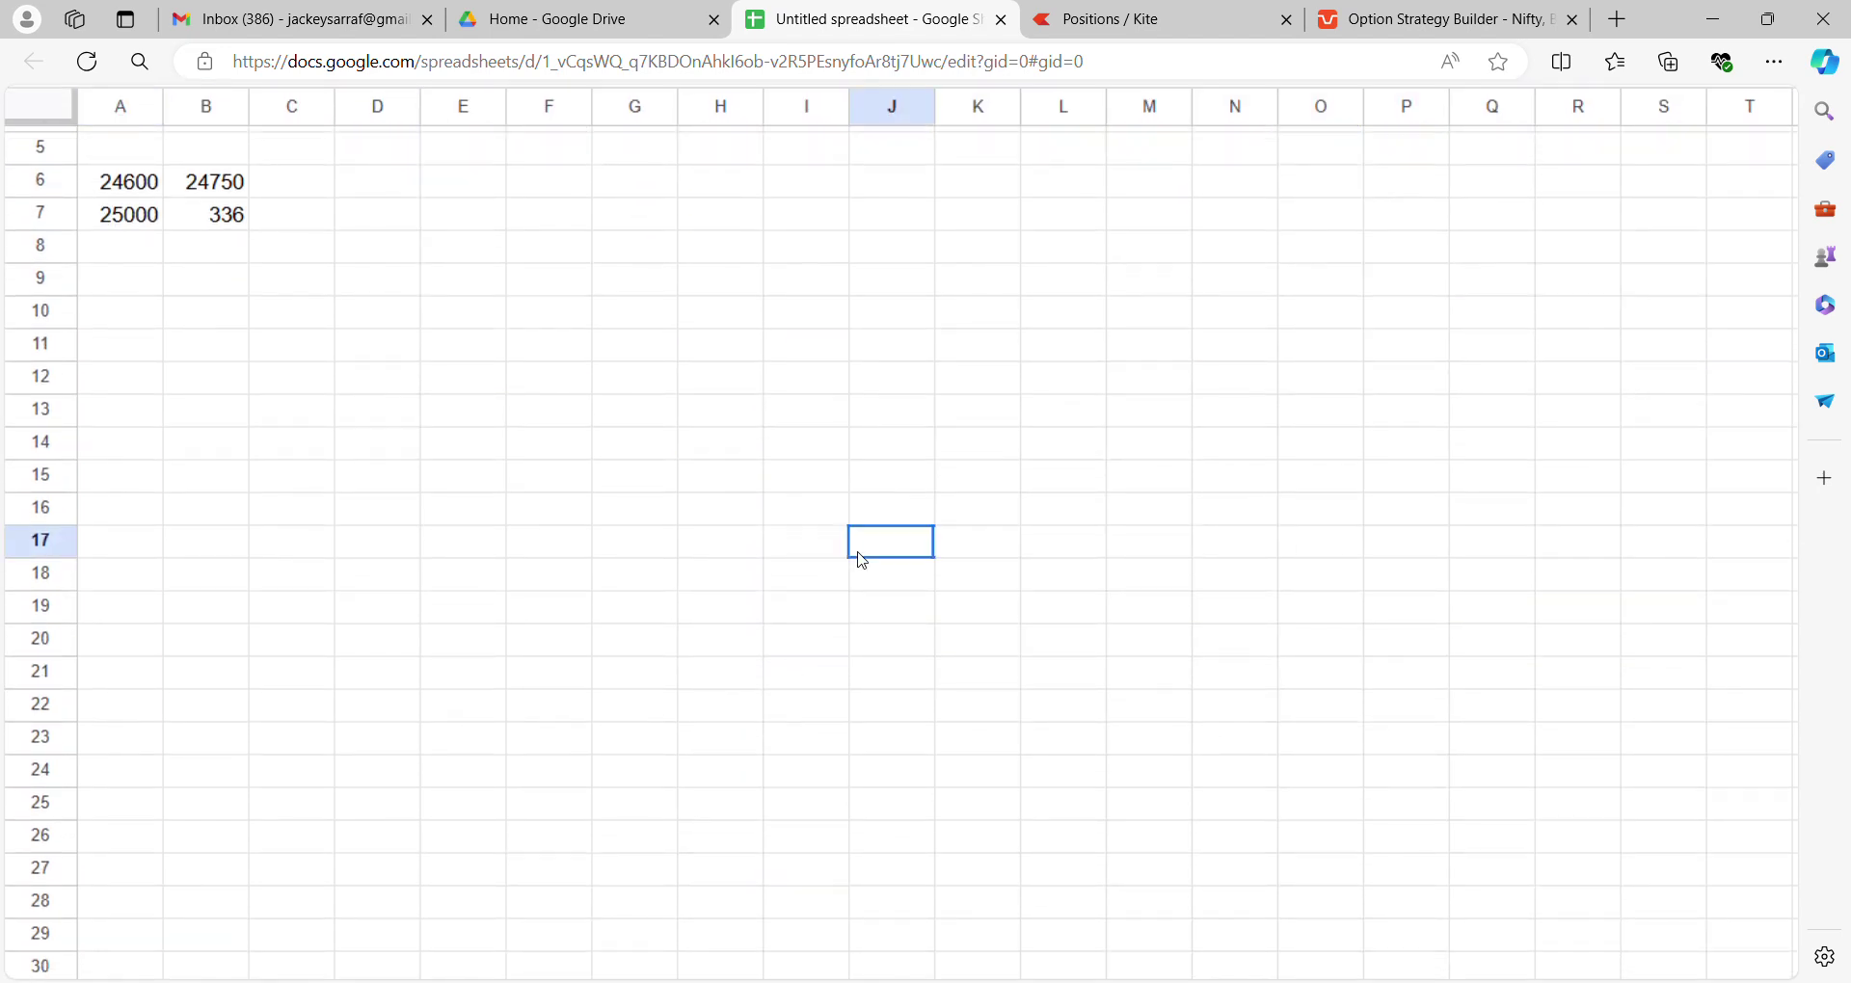
{"action": "scroll", "coordinate": [859, 559], "scroll_direction": "up", "scroll_amount": 2}
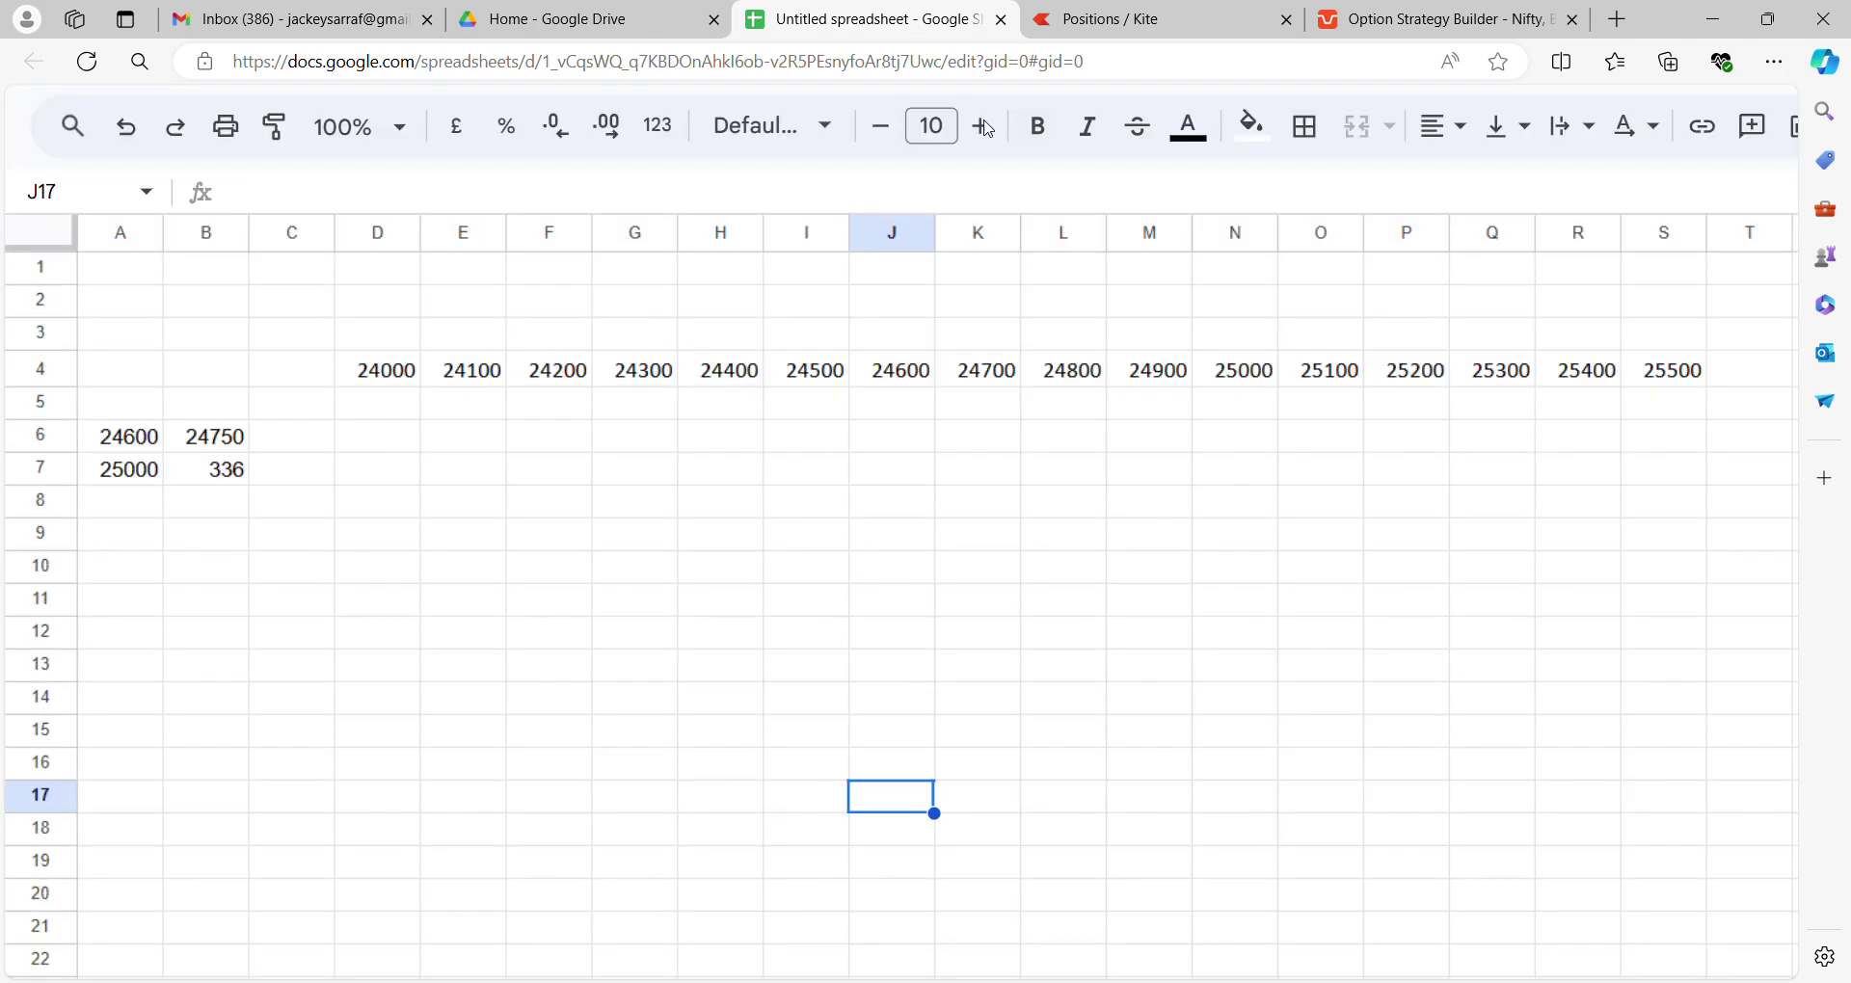
Switch to the Sensibull Strategy Builder and start a custom NIFTY strategy with one sold 29 Aug 25000 call
{"action": "left_click", "coordinate": [1430, 20]}
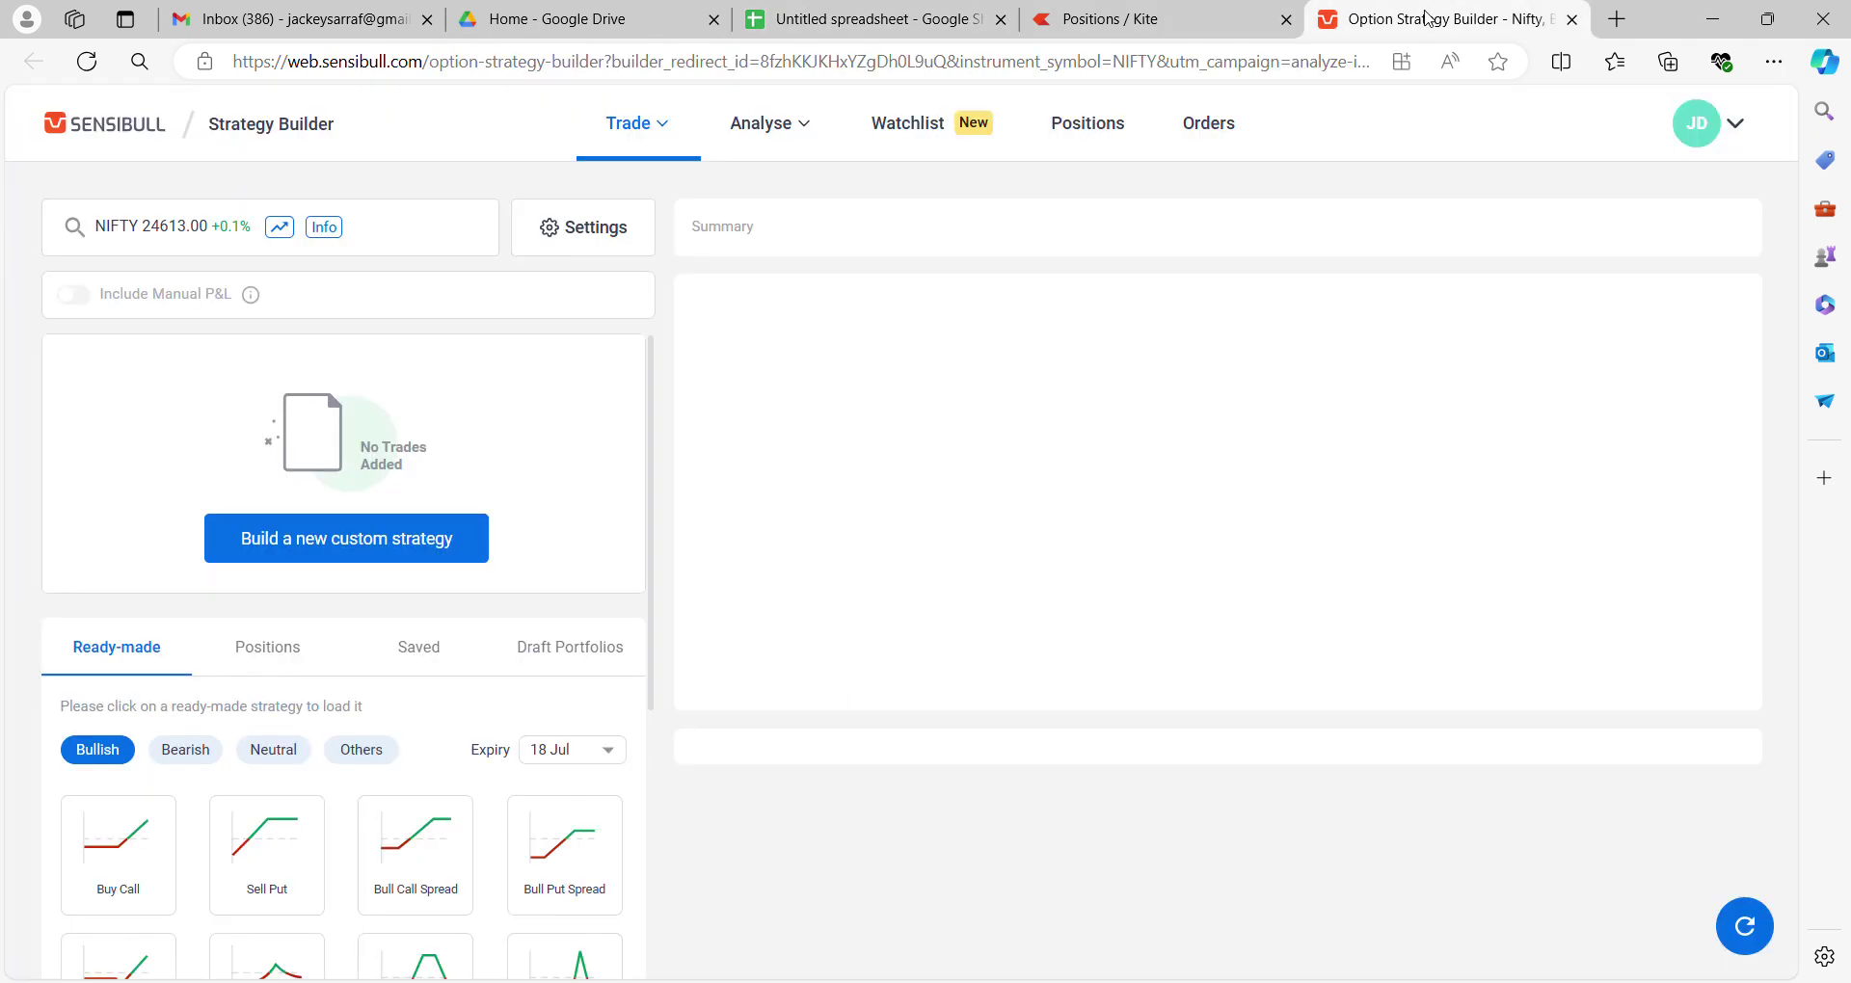
{"action": "left_click", "coordinate": [438, 552]}
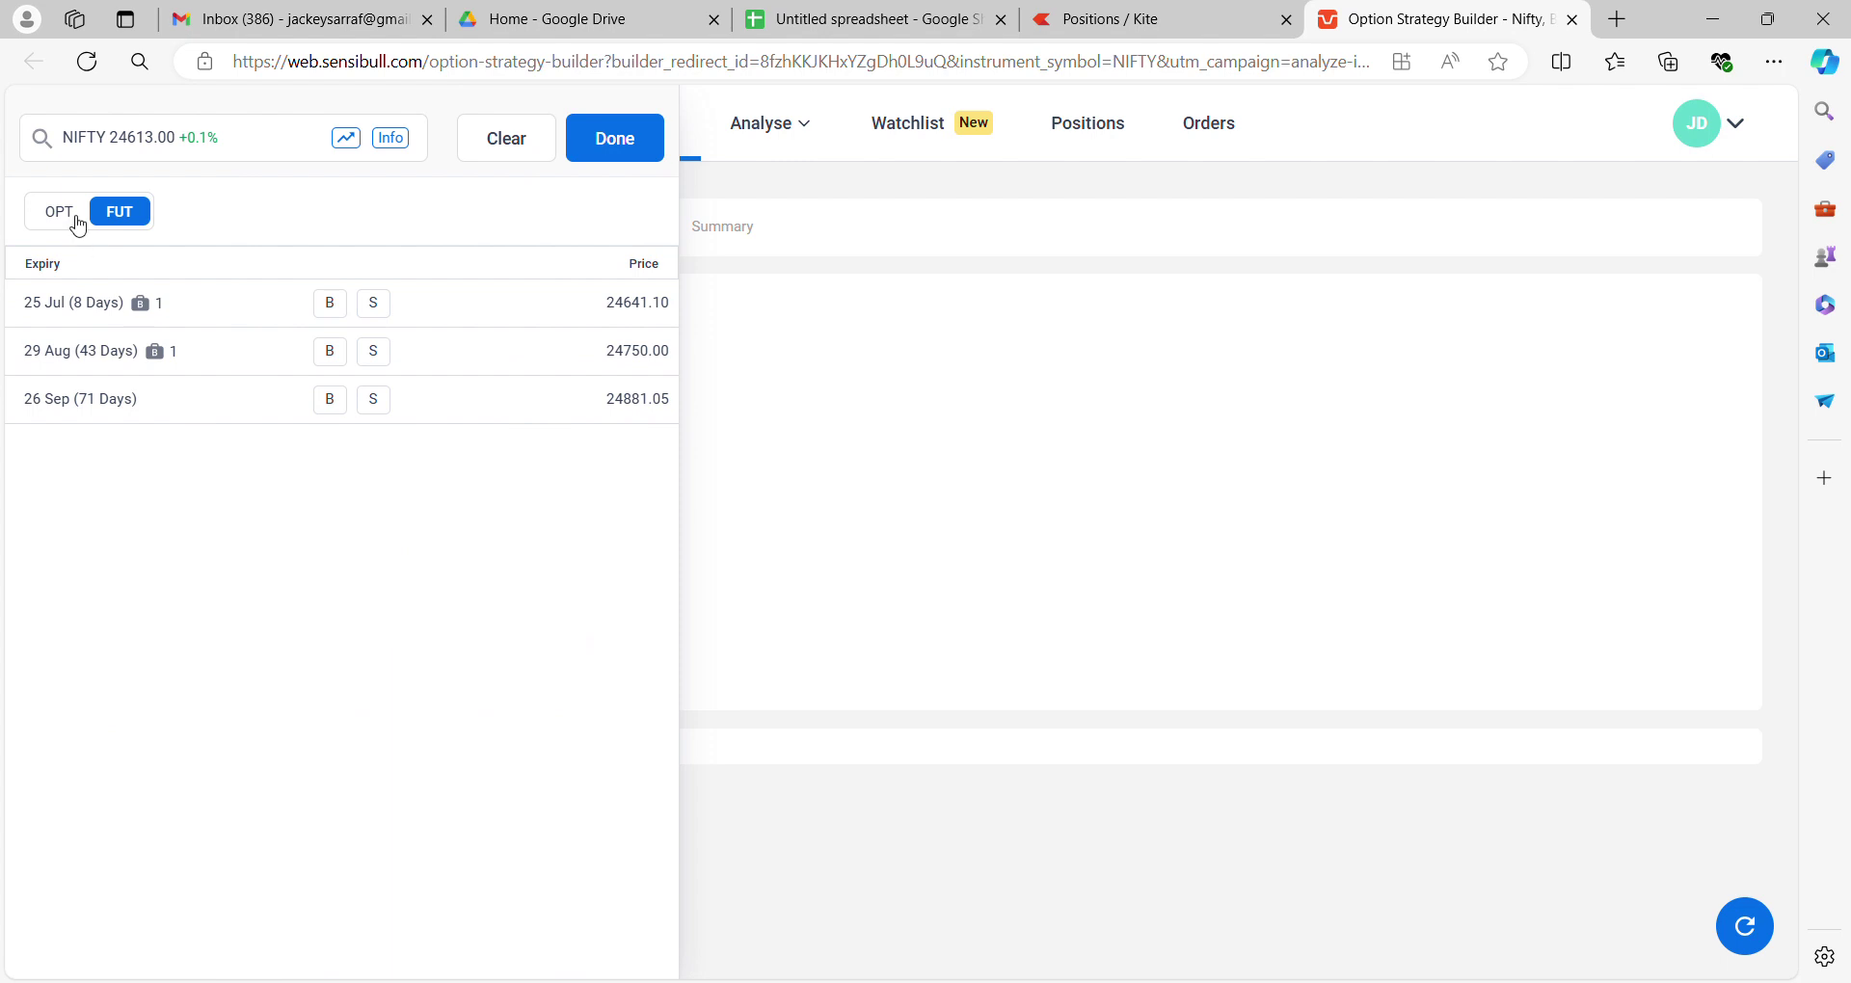
{"action": "left_click", "coordinate": [64, 211]}
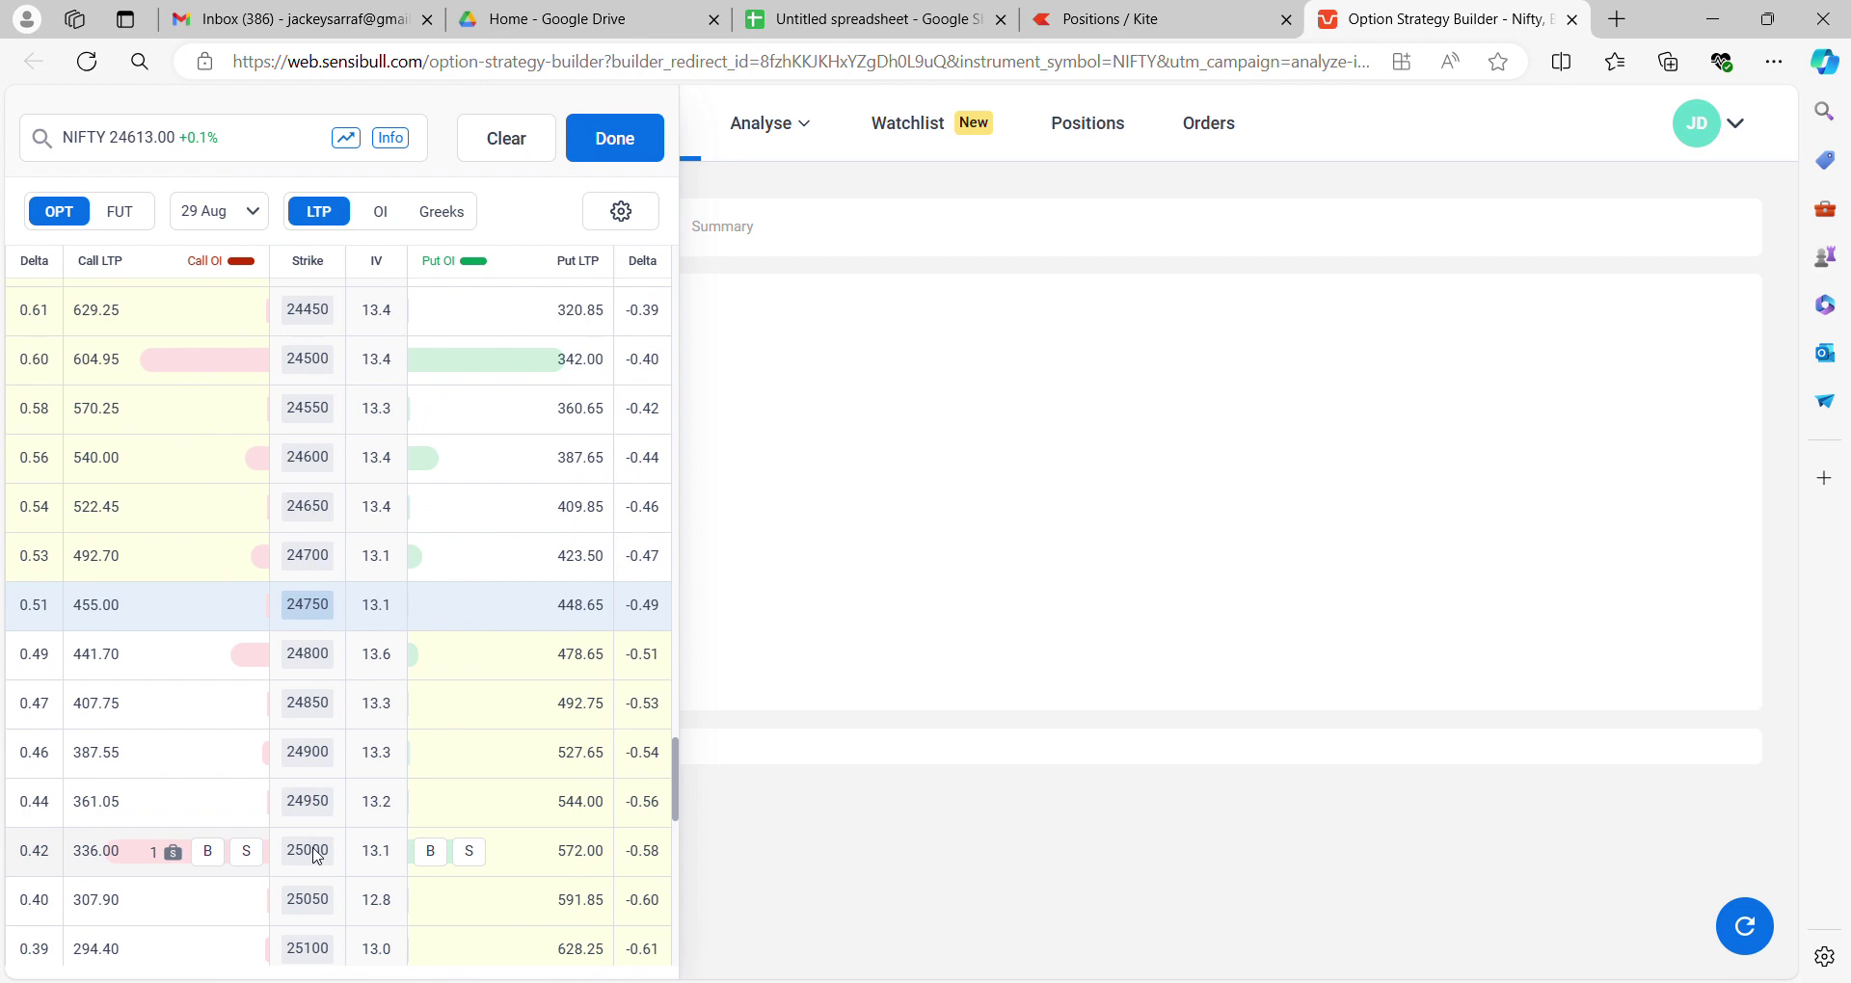
{"action": "left_click", "coordinate": [247, 852]}
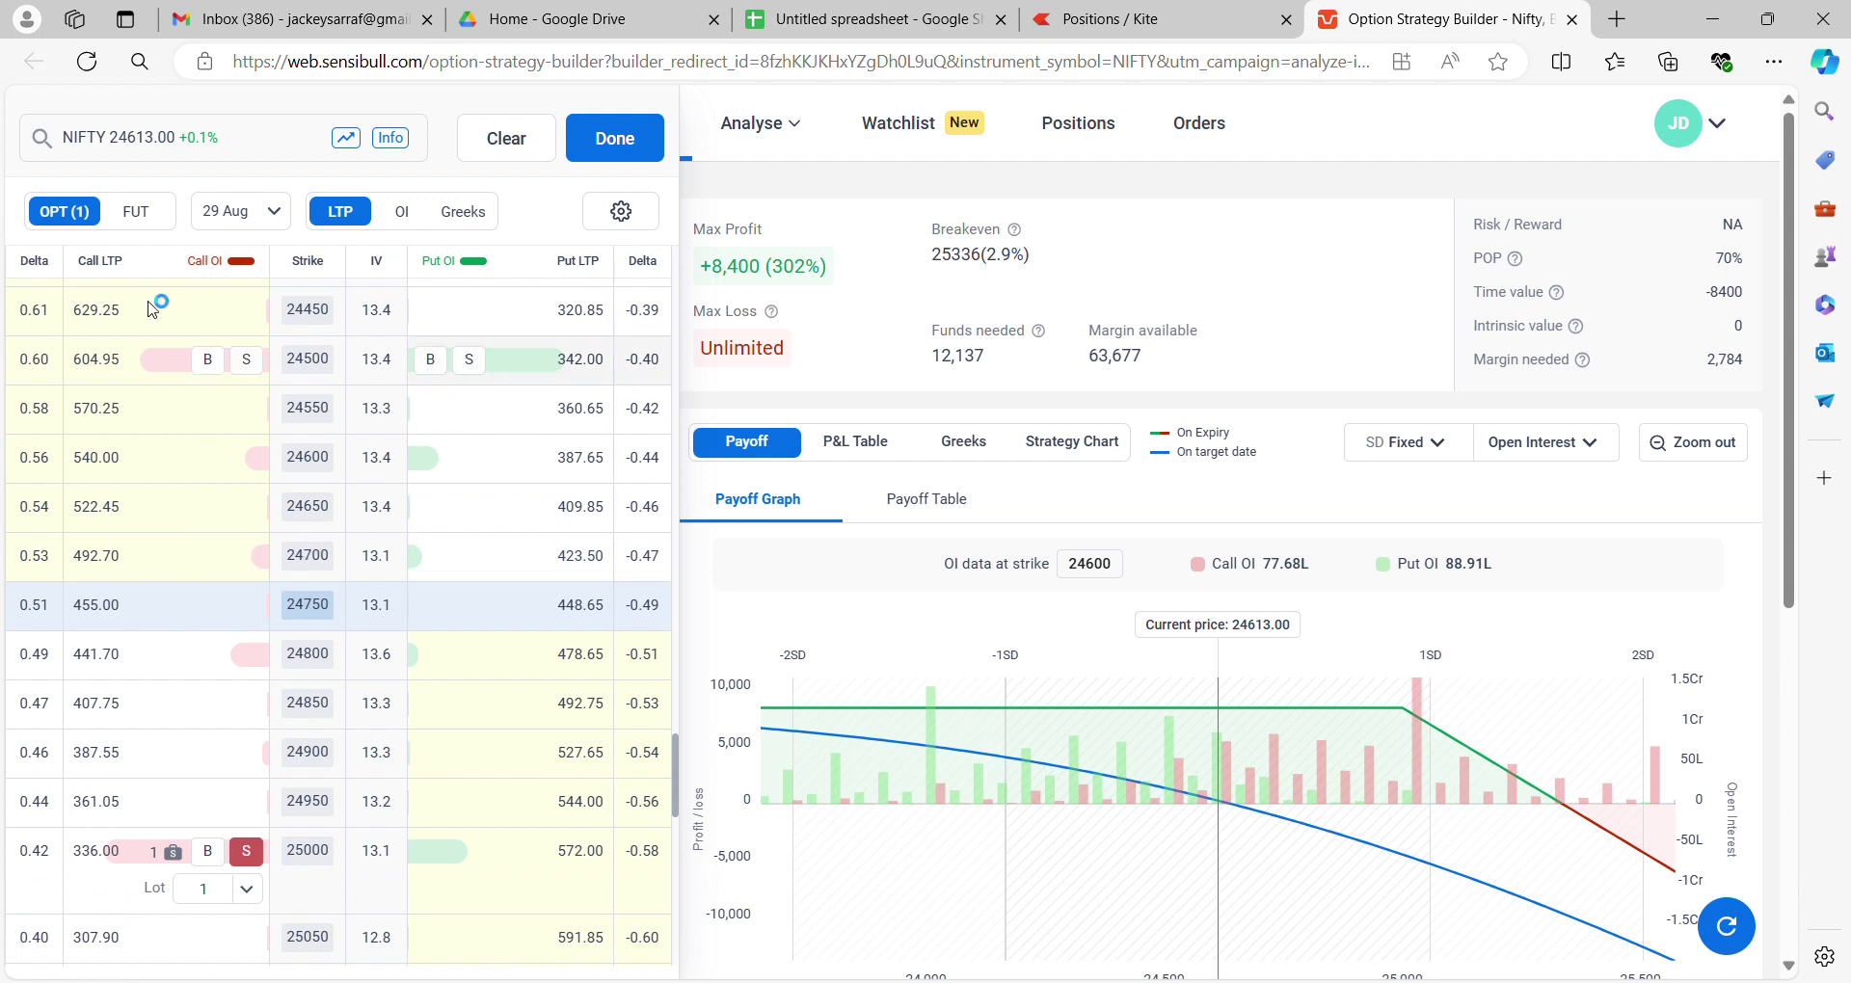
Add one bought 29 Aug NIFTY future to the strategy and finish selecting its trades
{"action": "left_click", "coordinate": [137, 213]}
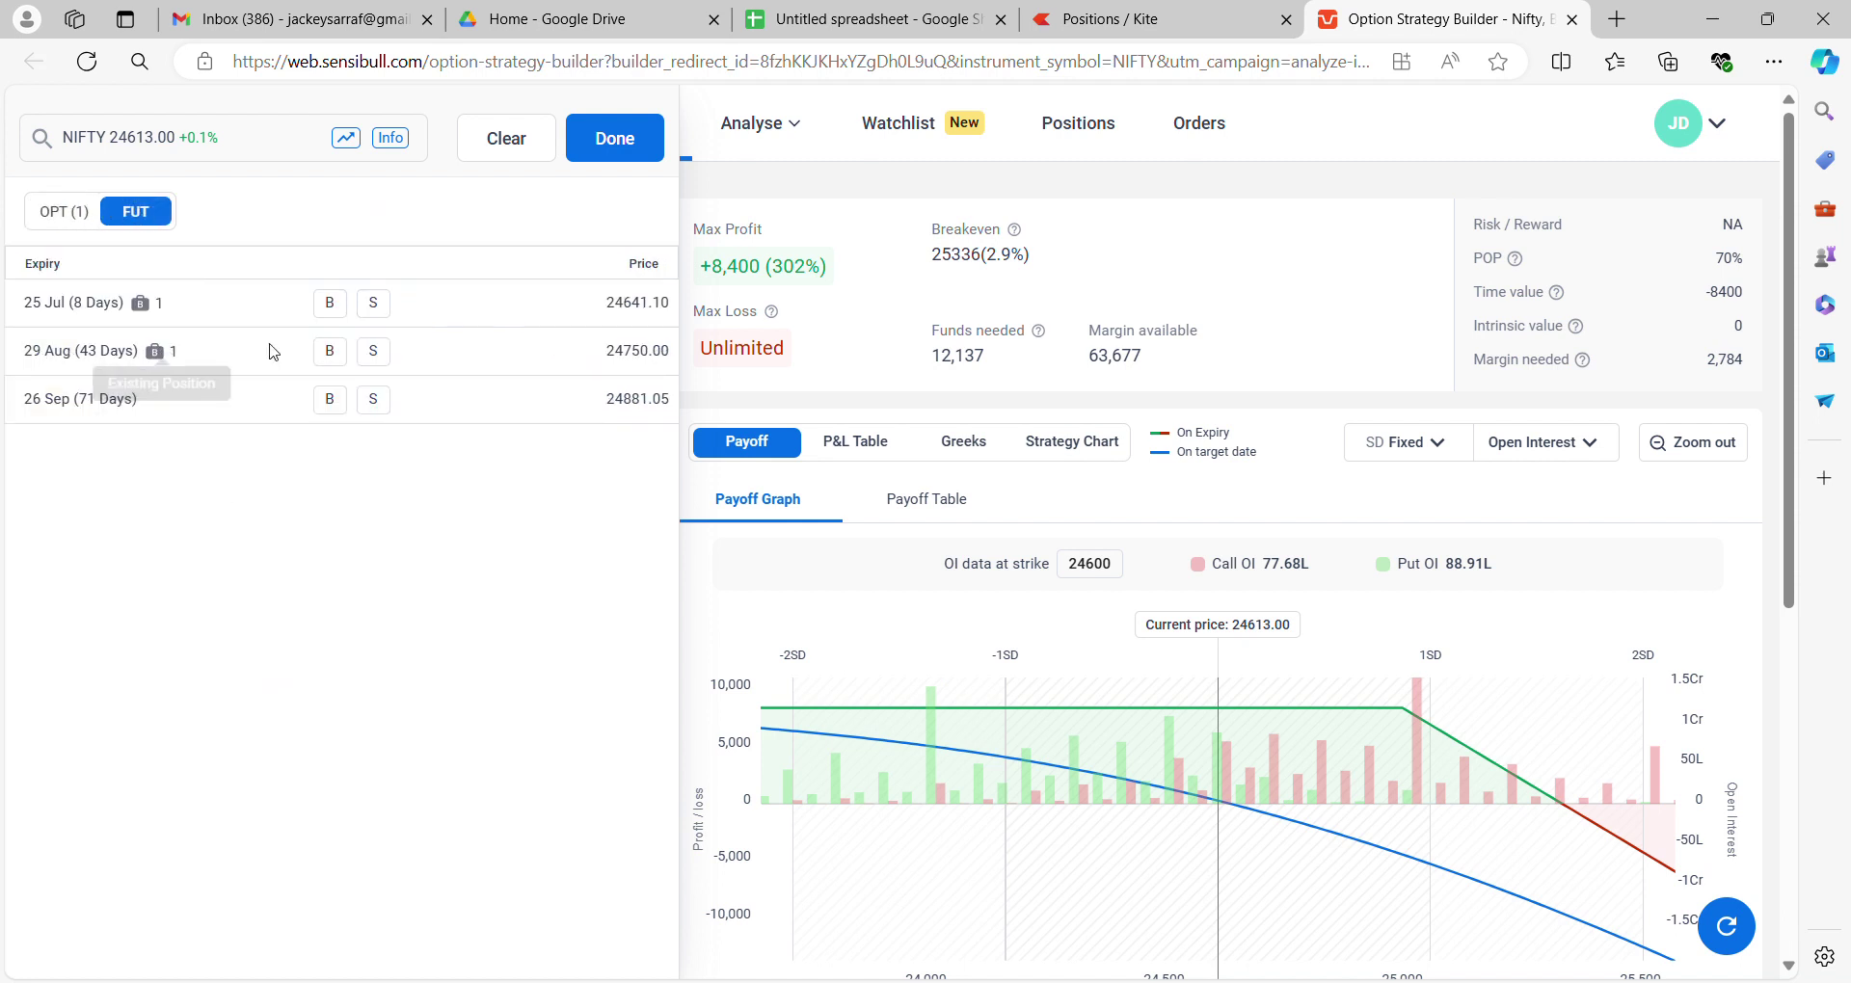
{"action": "left_click", "coordinate": [330, 353]}
{"action": "left_click", "coordinate": [617, 138]}
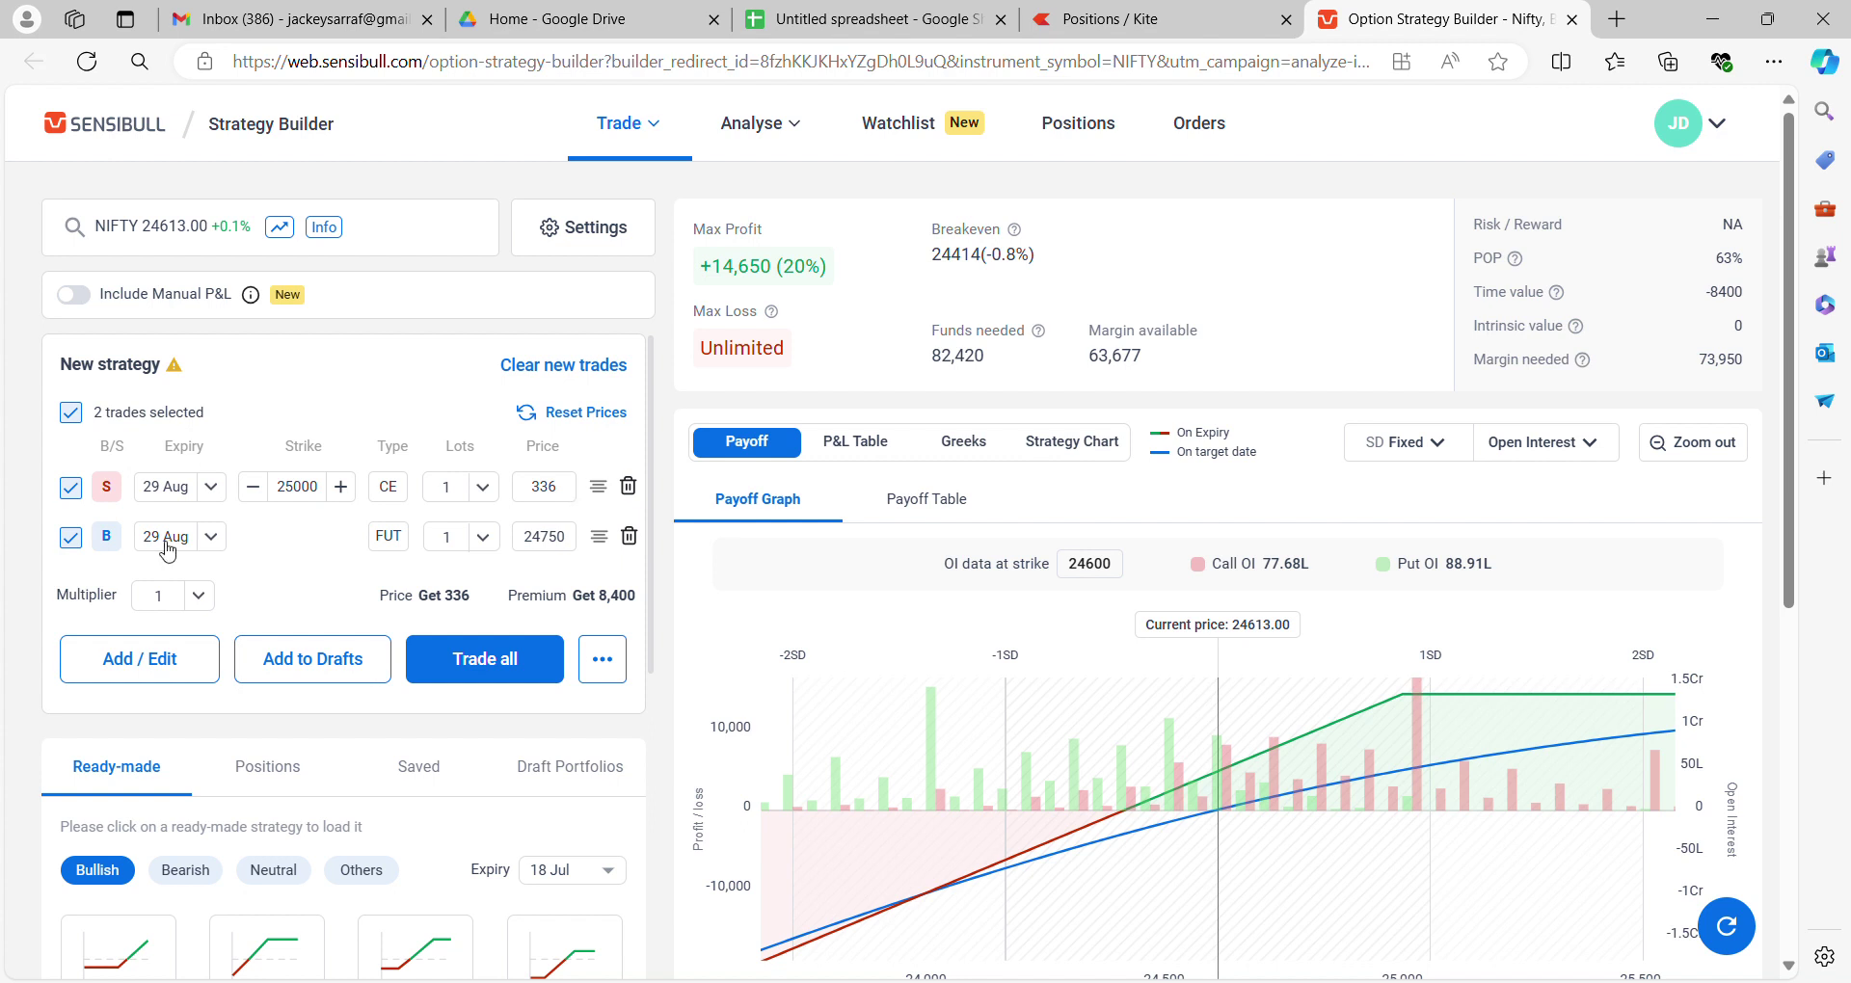
Switch to the Google Sheets spreadsheet and examine the row 4 price levels from 24000 to 25500
{"action": "left_click", "coordinate": [853, 11]}
{"action": "left_click", "coordinate": [406, 372]}
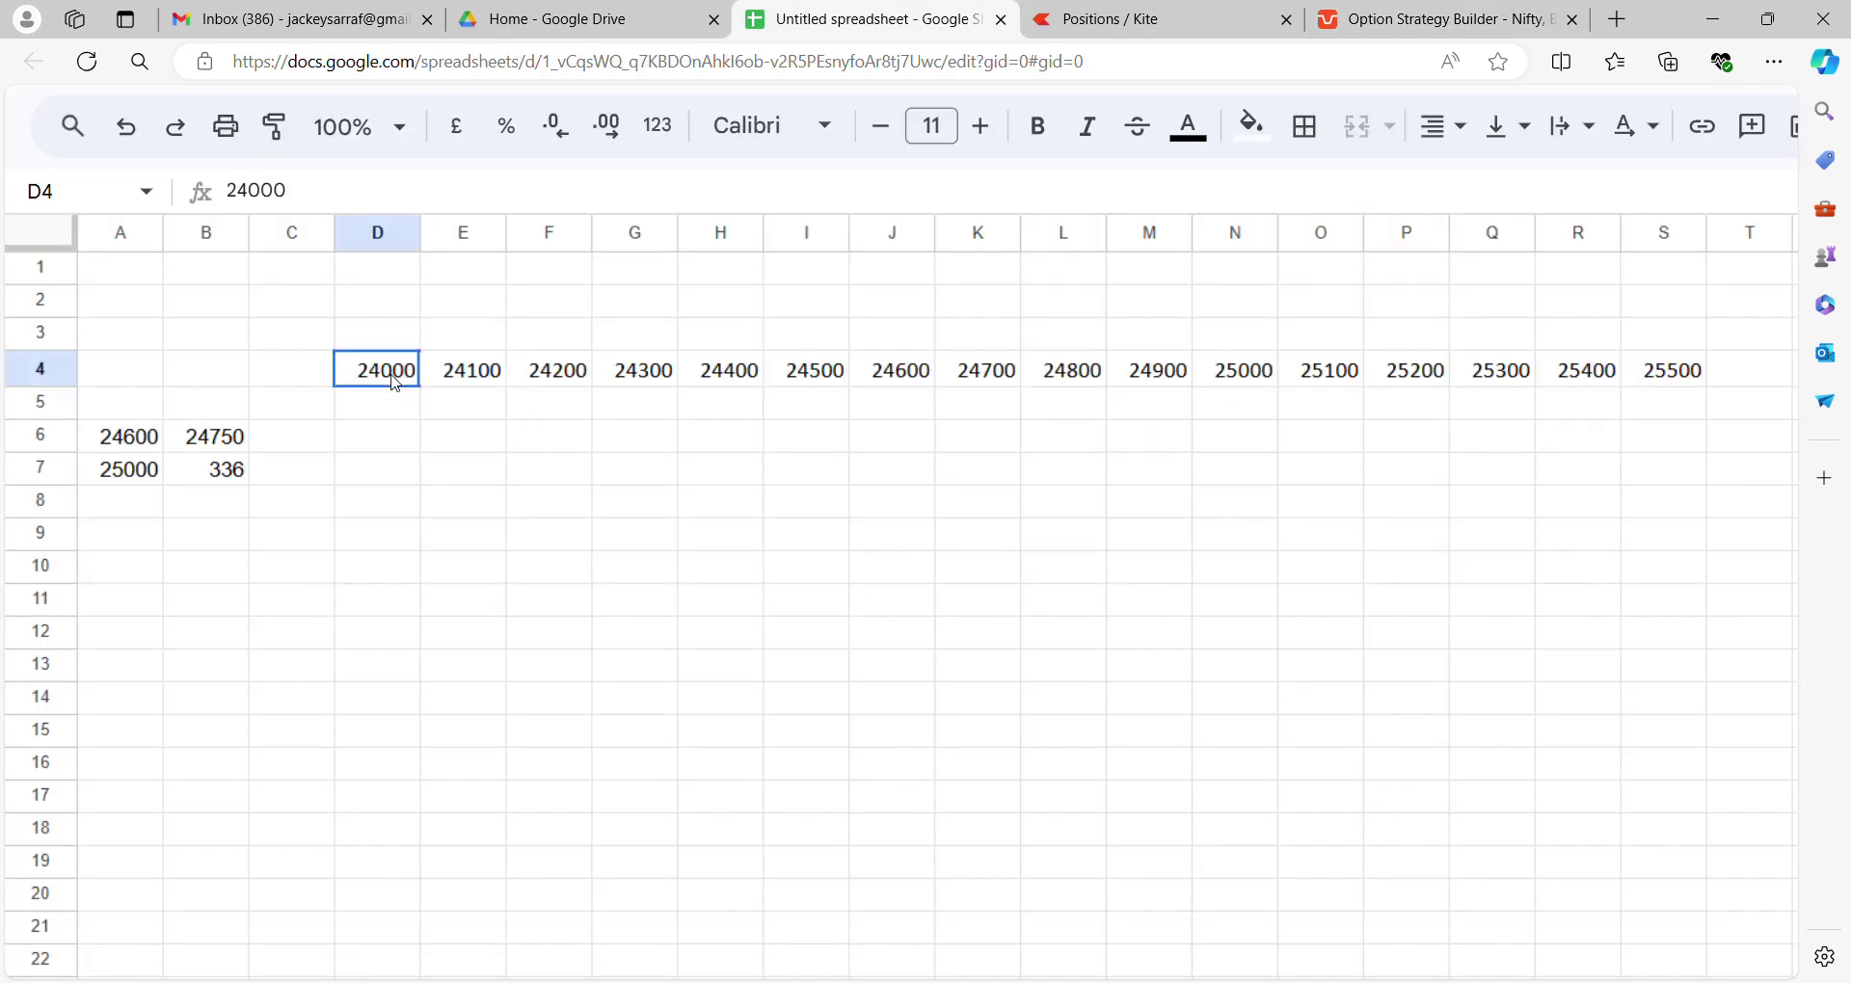
{"action": "key", "text": "ctrl+Right"}
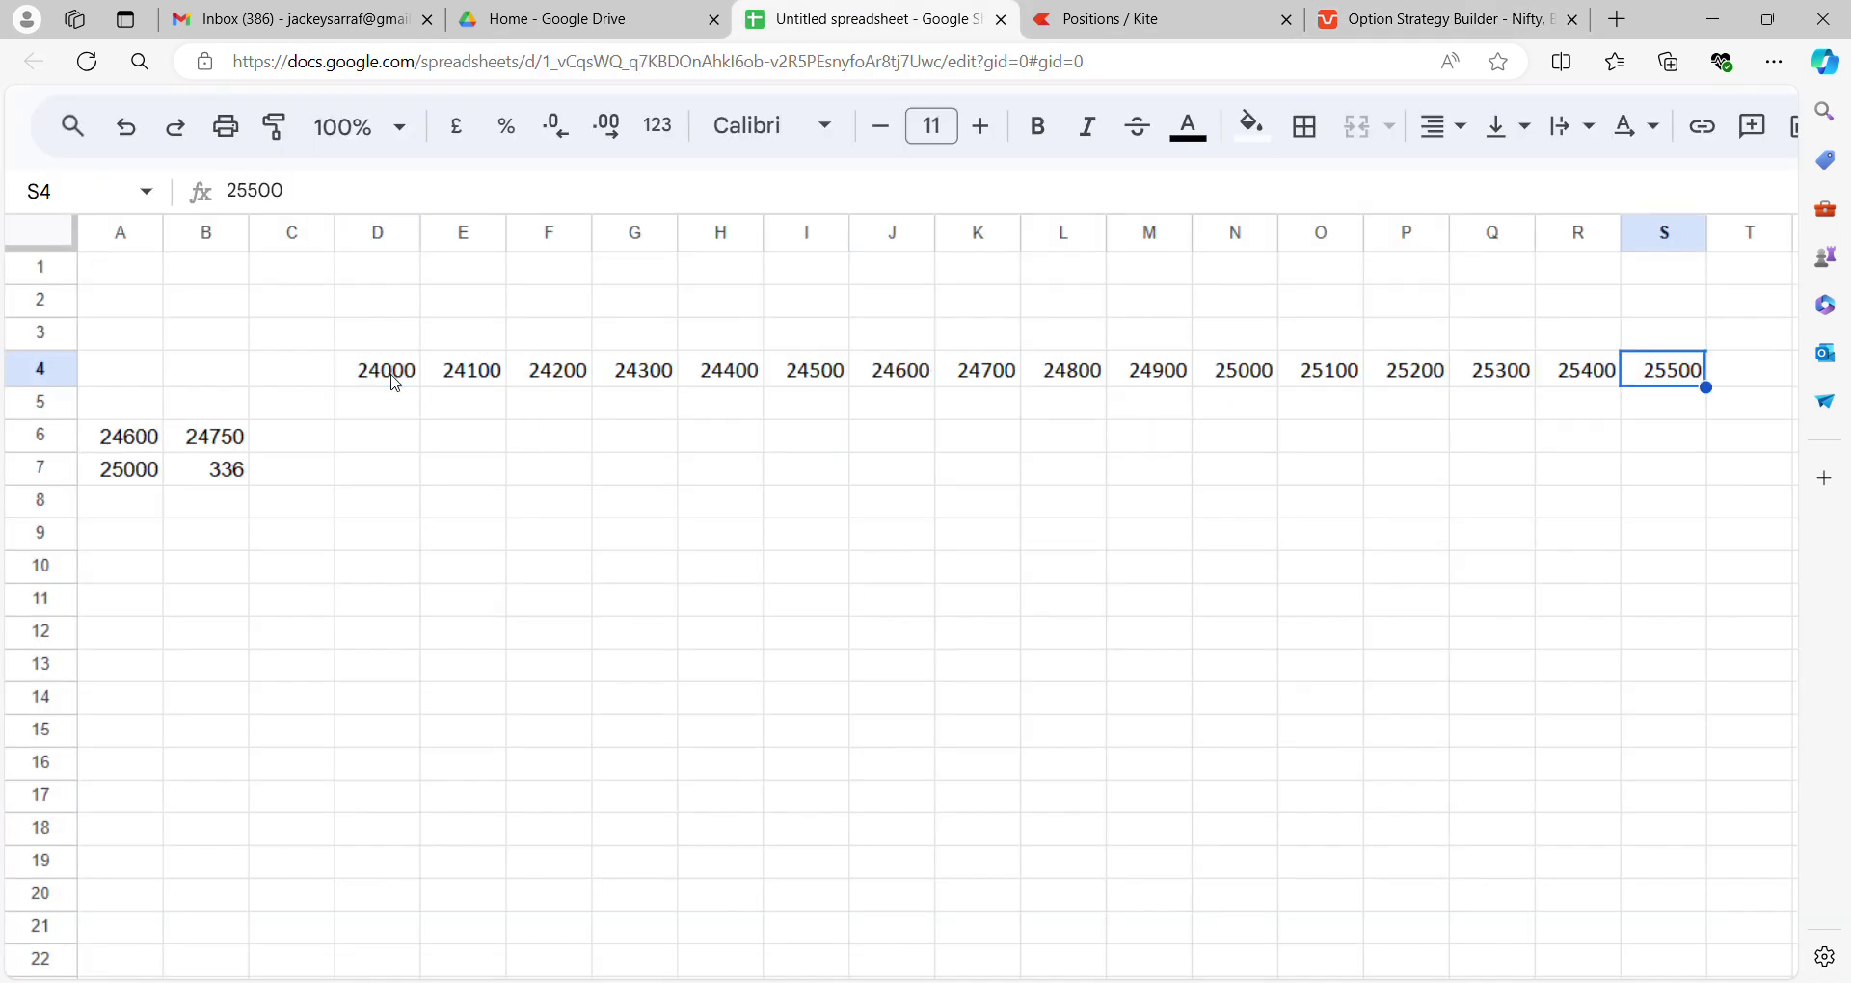
{"action": "key", "text": "Left"}
{"action": "key", "text": "Left"}
{"action": "key", "text": "Left"}
{"action": "key", "text": "Left"}
{"action": "key", "text": "Left"}
{"action": "key", "text": "Left"}
{"action": "key", "text": "Left"}
{"action": "key", "text": "Left"}
{"action": "key", "text": "Left"}
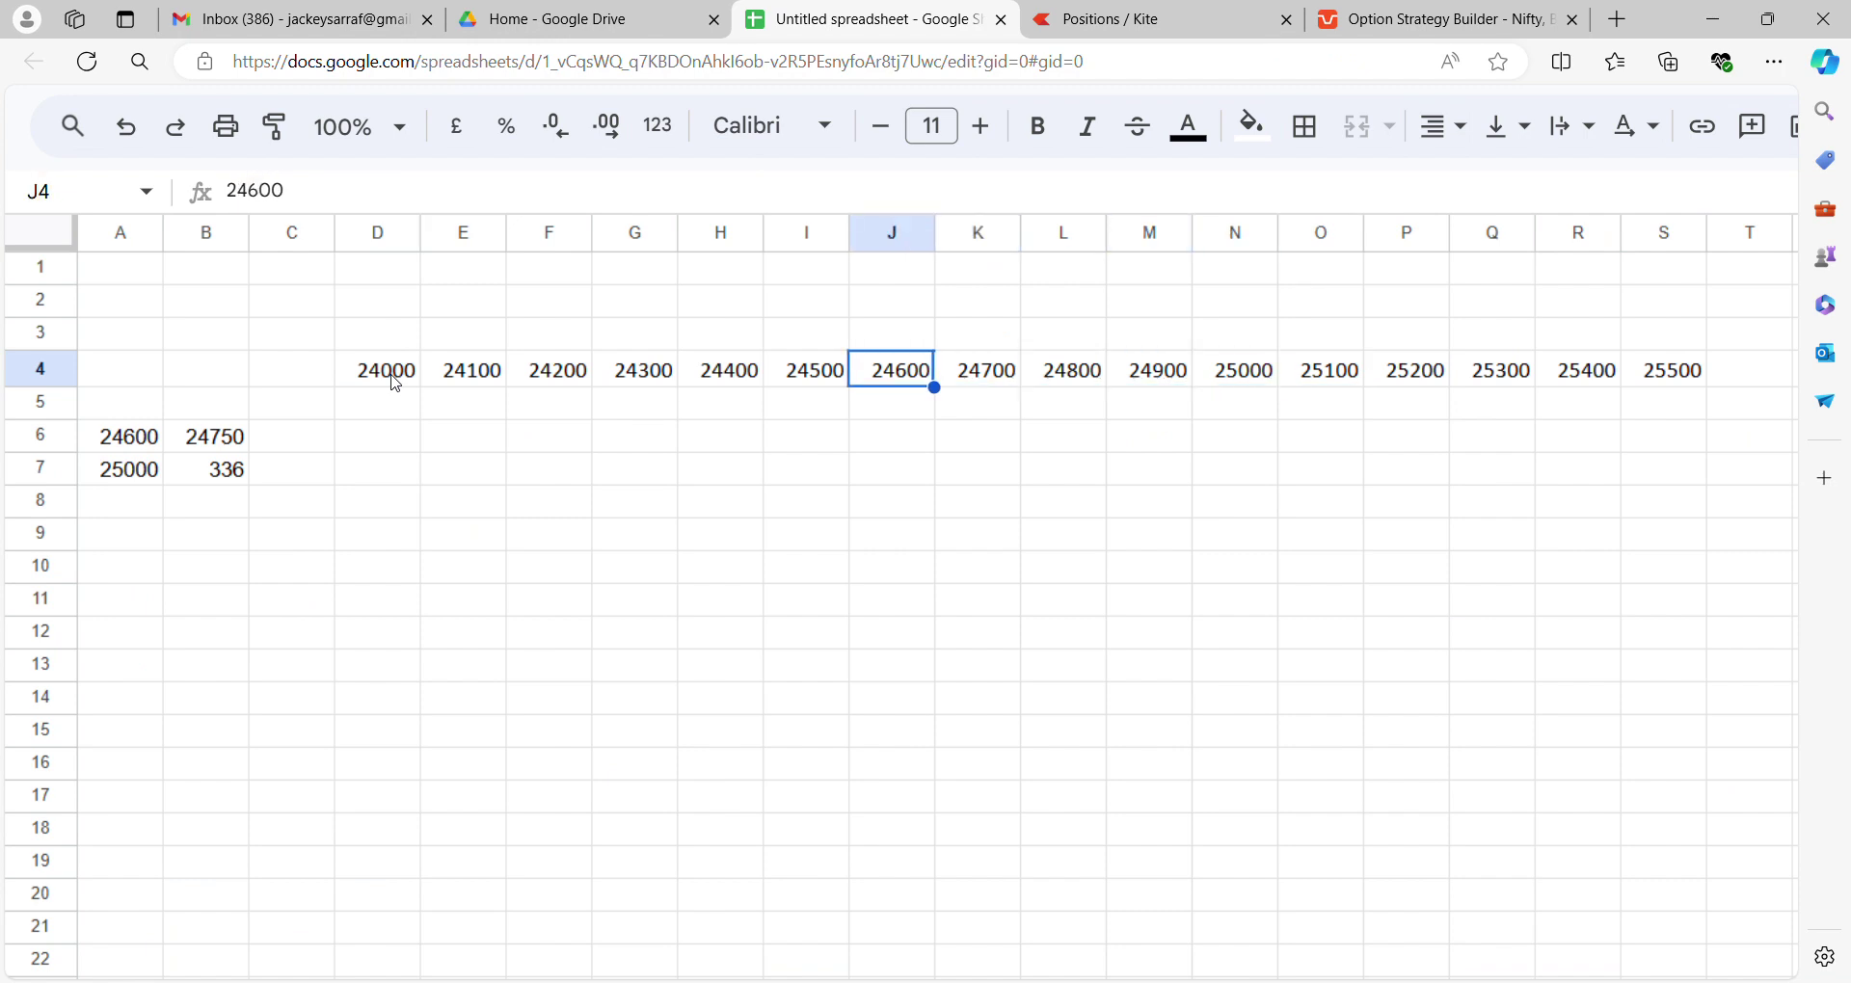
{"action": "key", "text": "Right"}
{"action": "key", "text": "Left"}
{"action": "key", "text": "Left"}
{"action": "key", "text": "Left"}
{"action": "key", "text": "Left"}
{"action": "key", "text": "Left"}
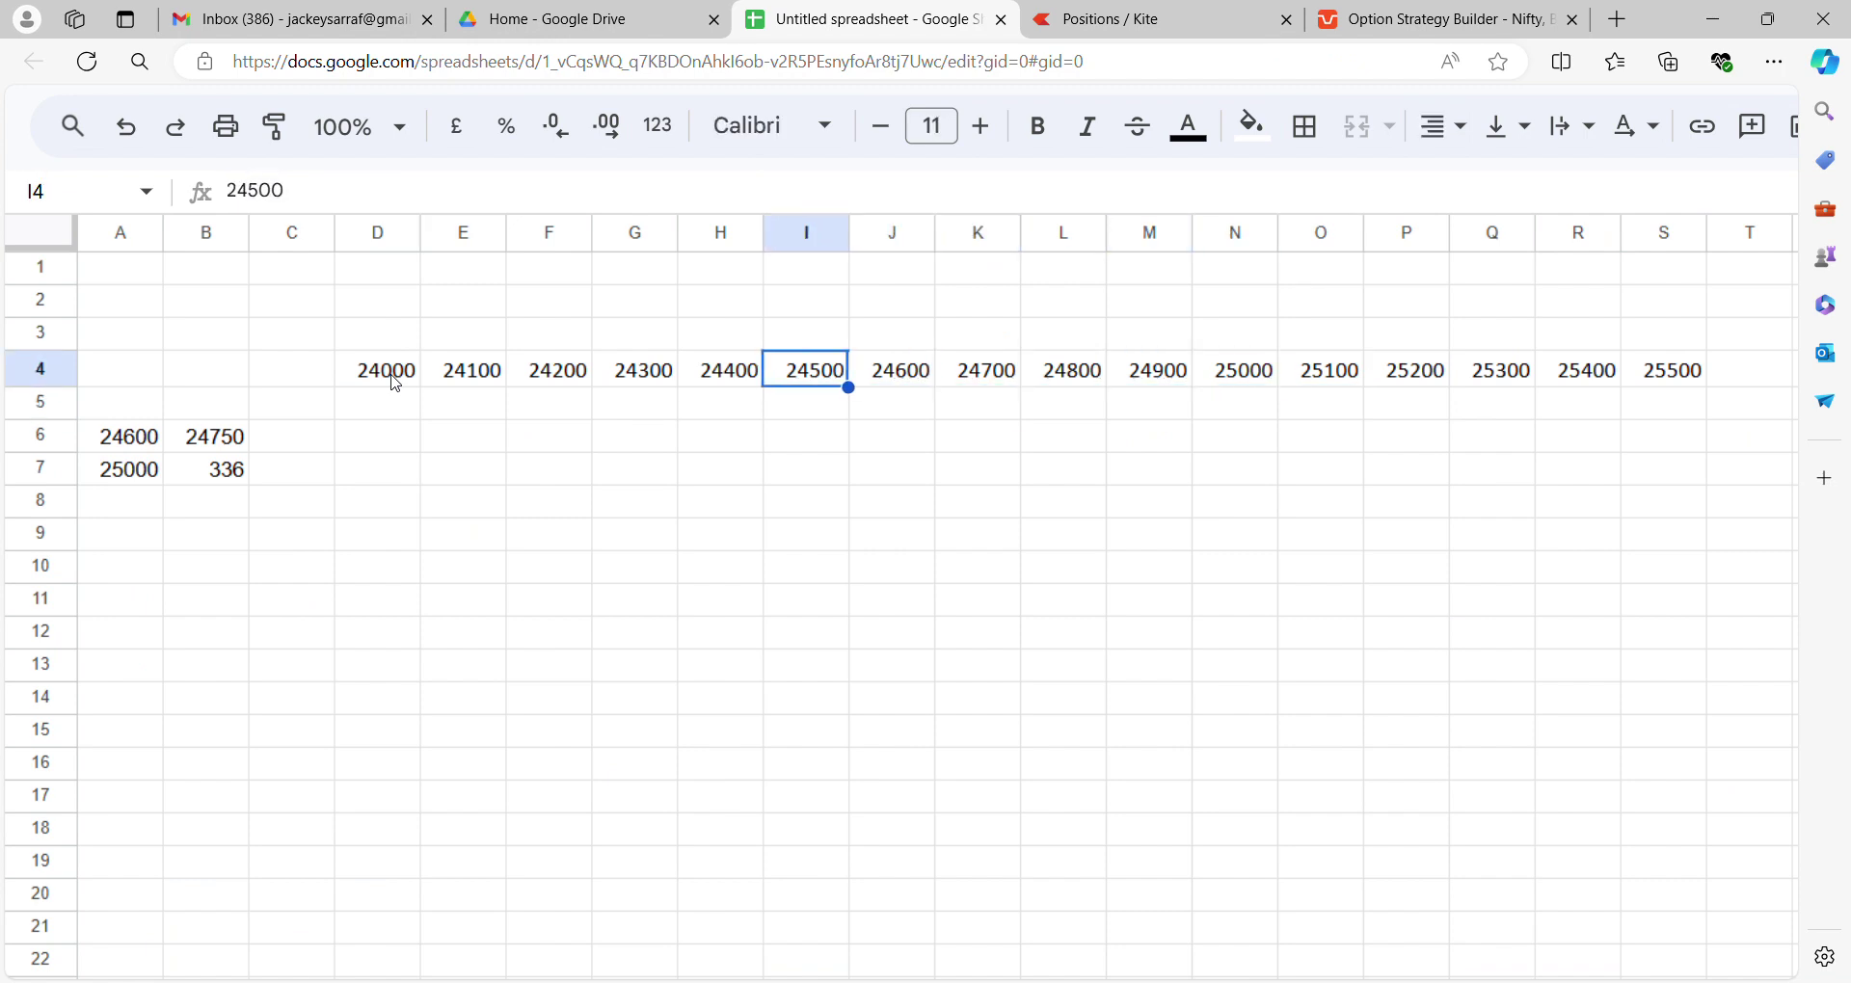
Enter the formula =D4-$A$6 in cell D6, below the 24000 price level
{"action": "key", "text": "Left"}
{"action": "key", "text": "Left"}
{"action": "key", "text": "Down"}
{"action": "key", "text": "Down"}
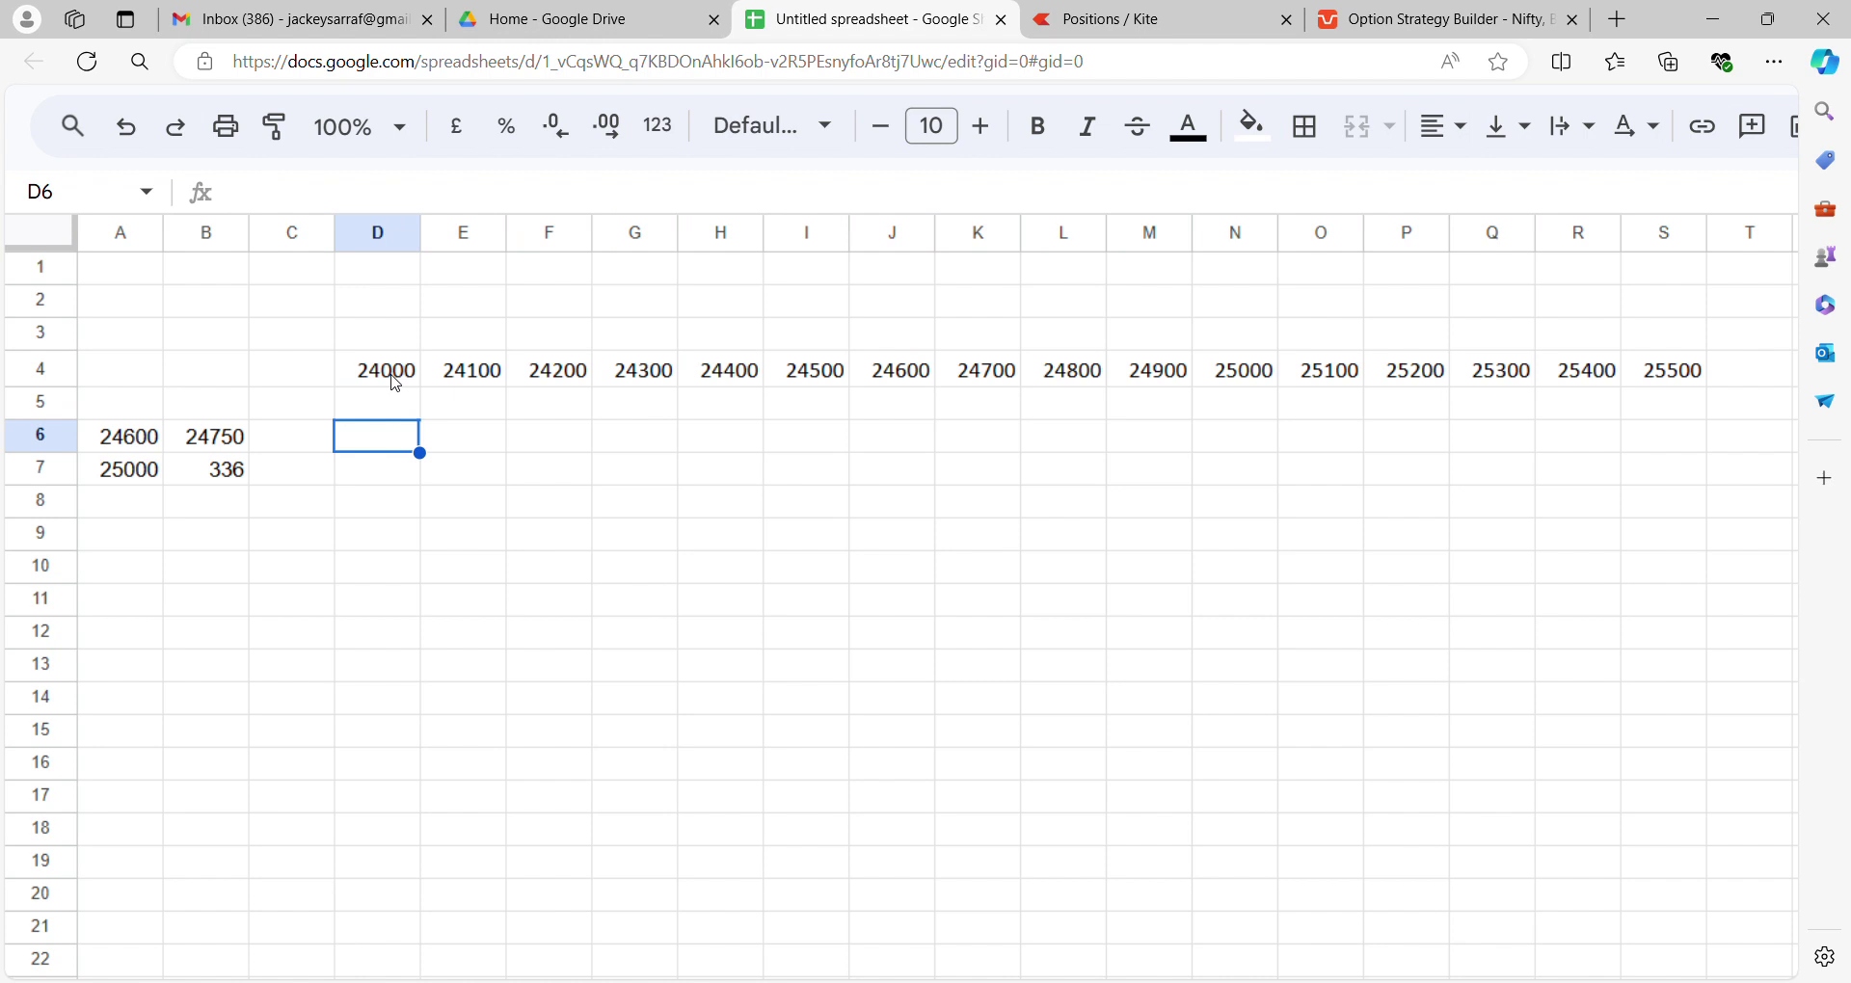
{"action": "type", "text": "="}
{"action": "left_click", "coordinate": [396, 385]}
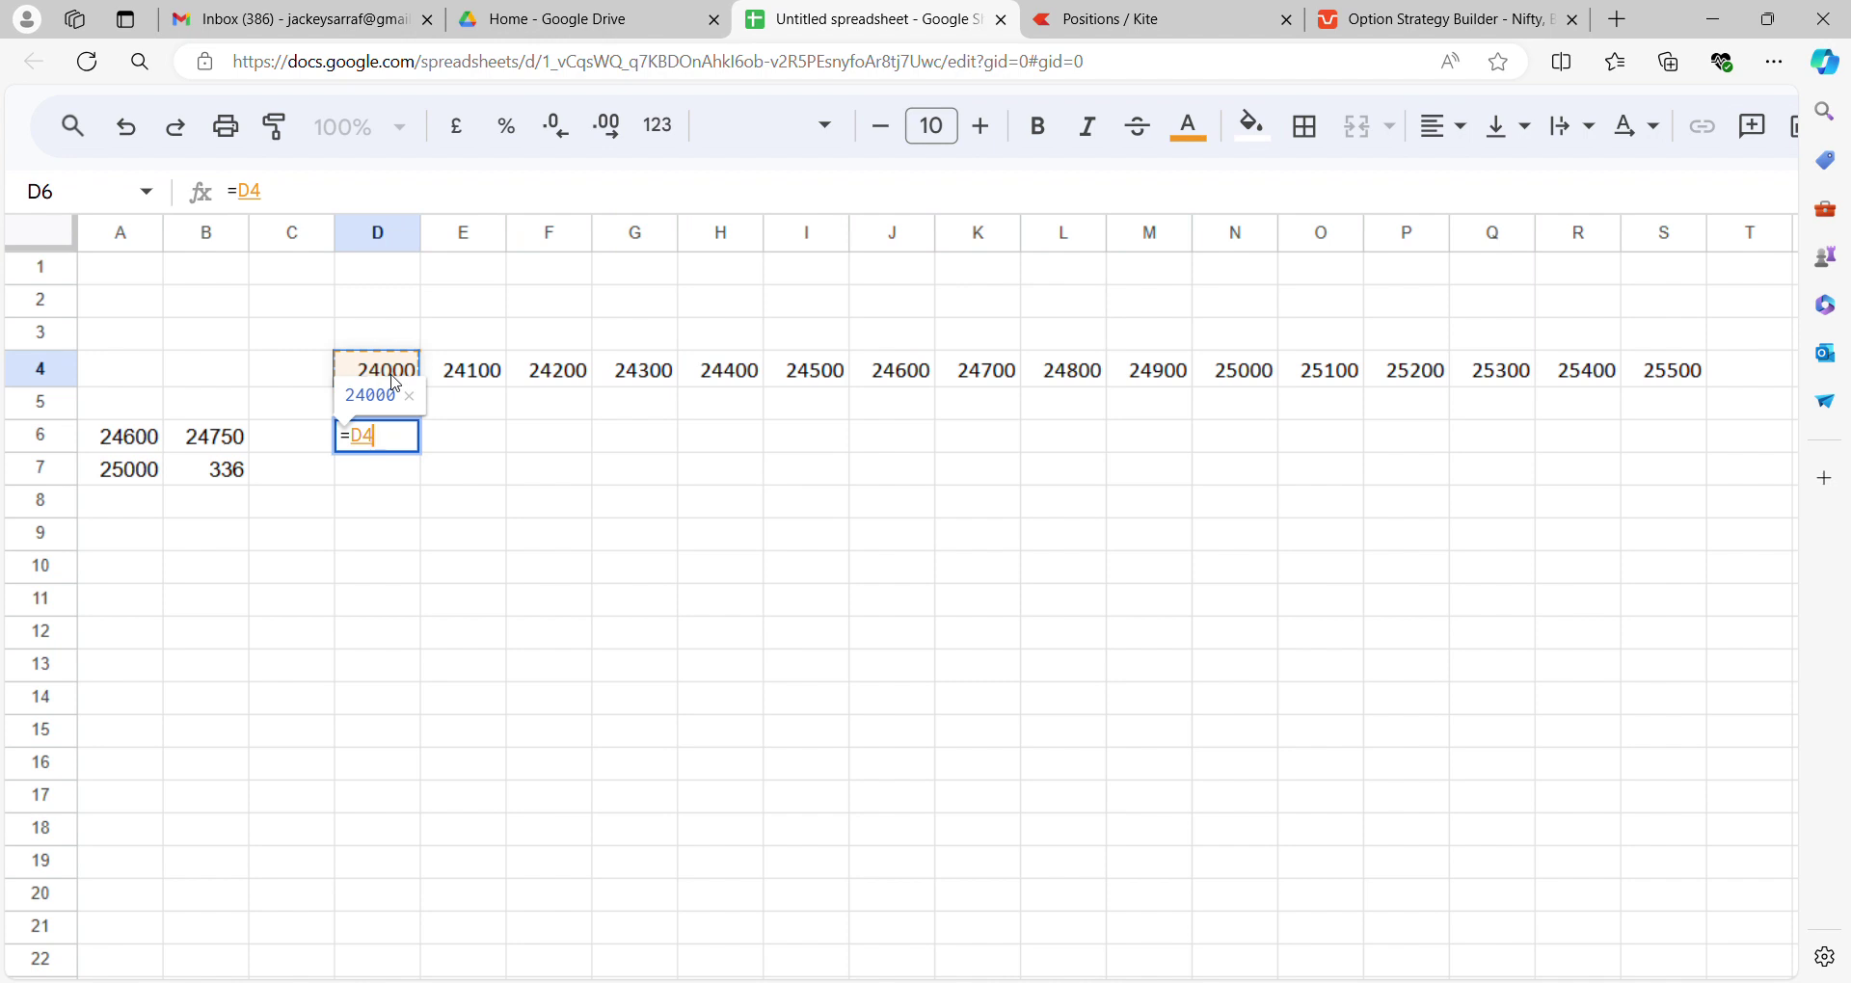
{"action": "type", "text": "-"}
{"action": "key", "text": "Left"}
{"action": "key", "text": "Left"}
{"action": "key", "text": "Left"}
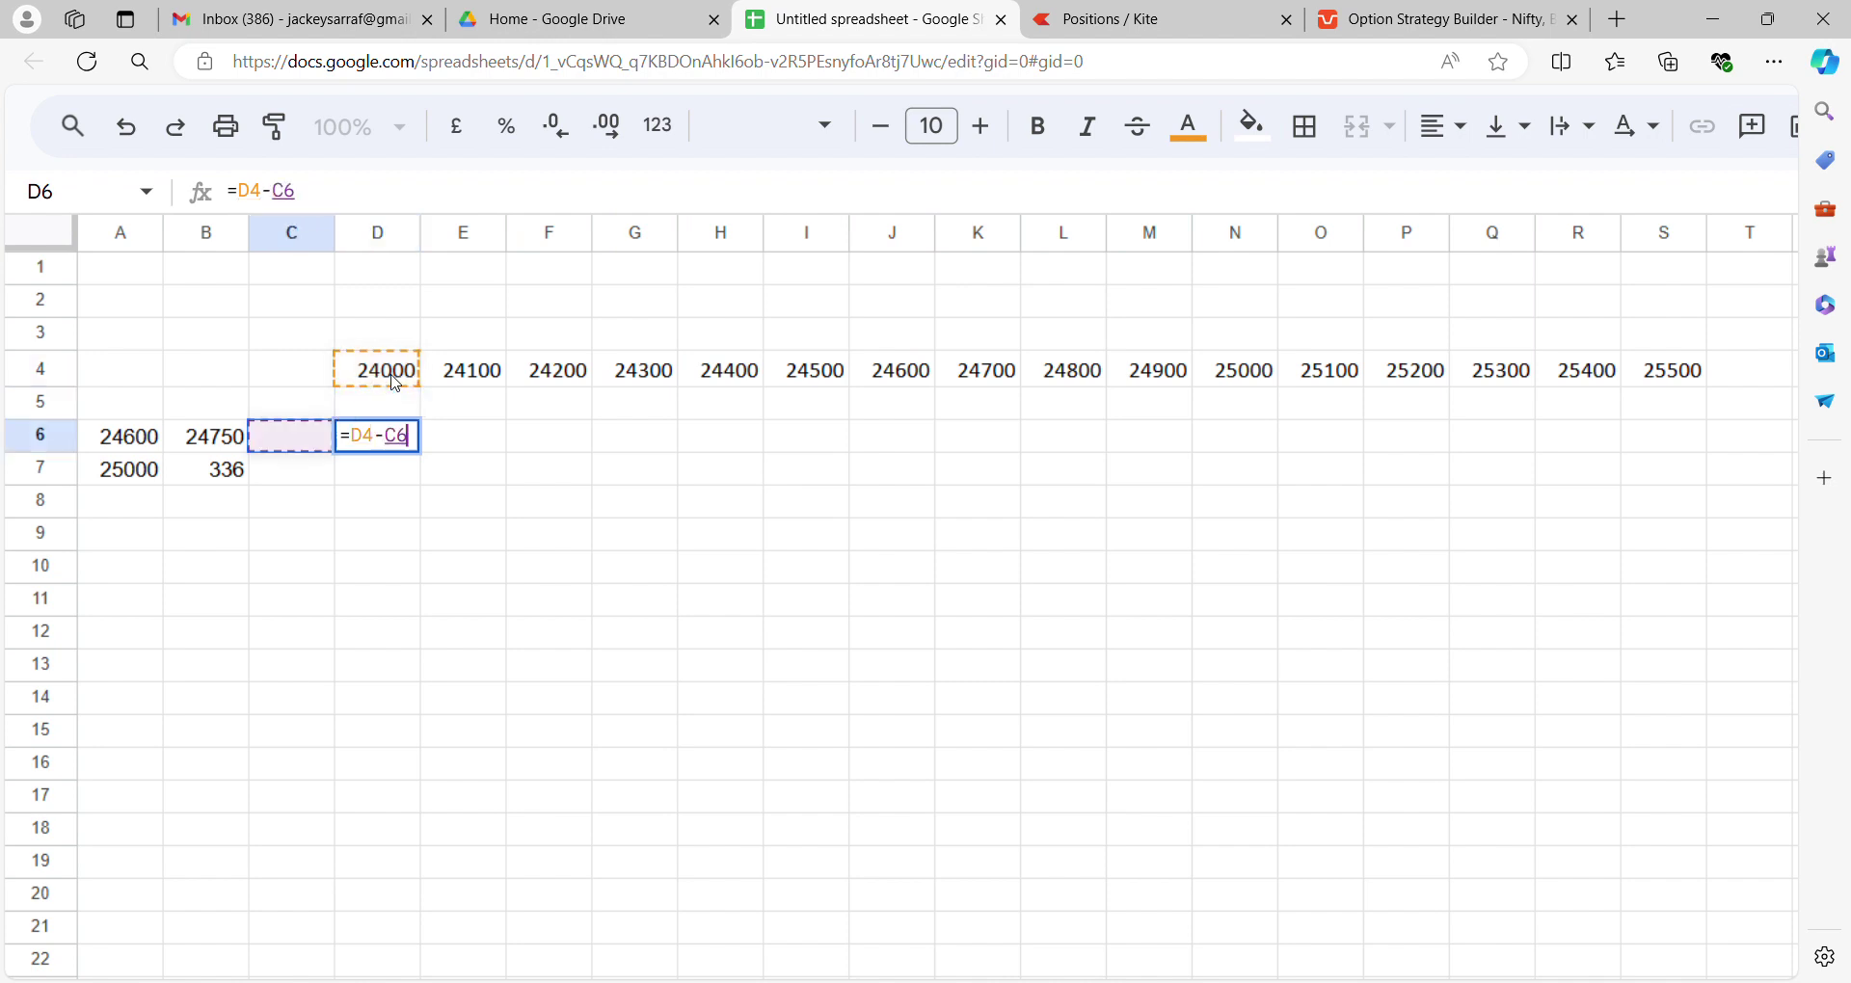
{"action": "key", "text": "F4"}
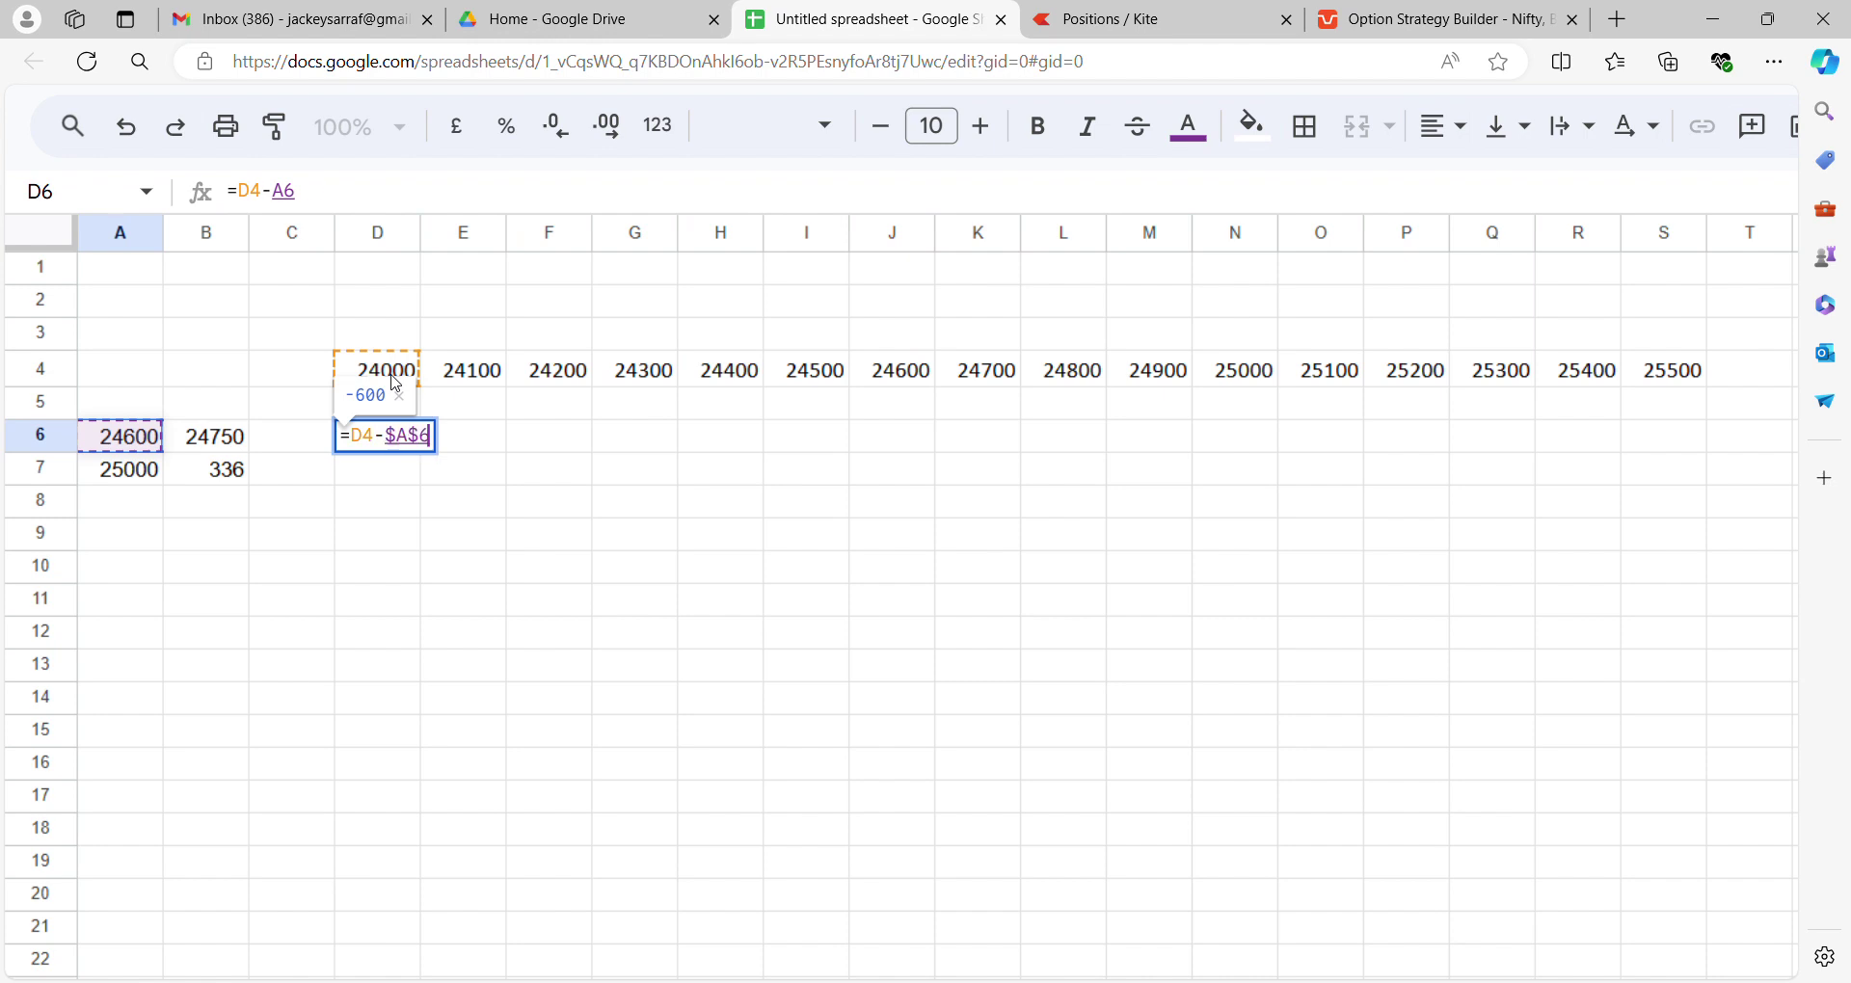
{"action": "key", "text": "Return"}
{"action": "key", "text": "Up"}
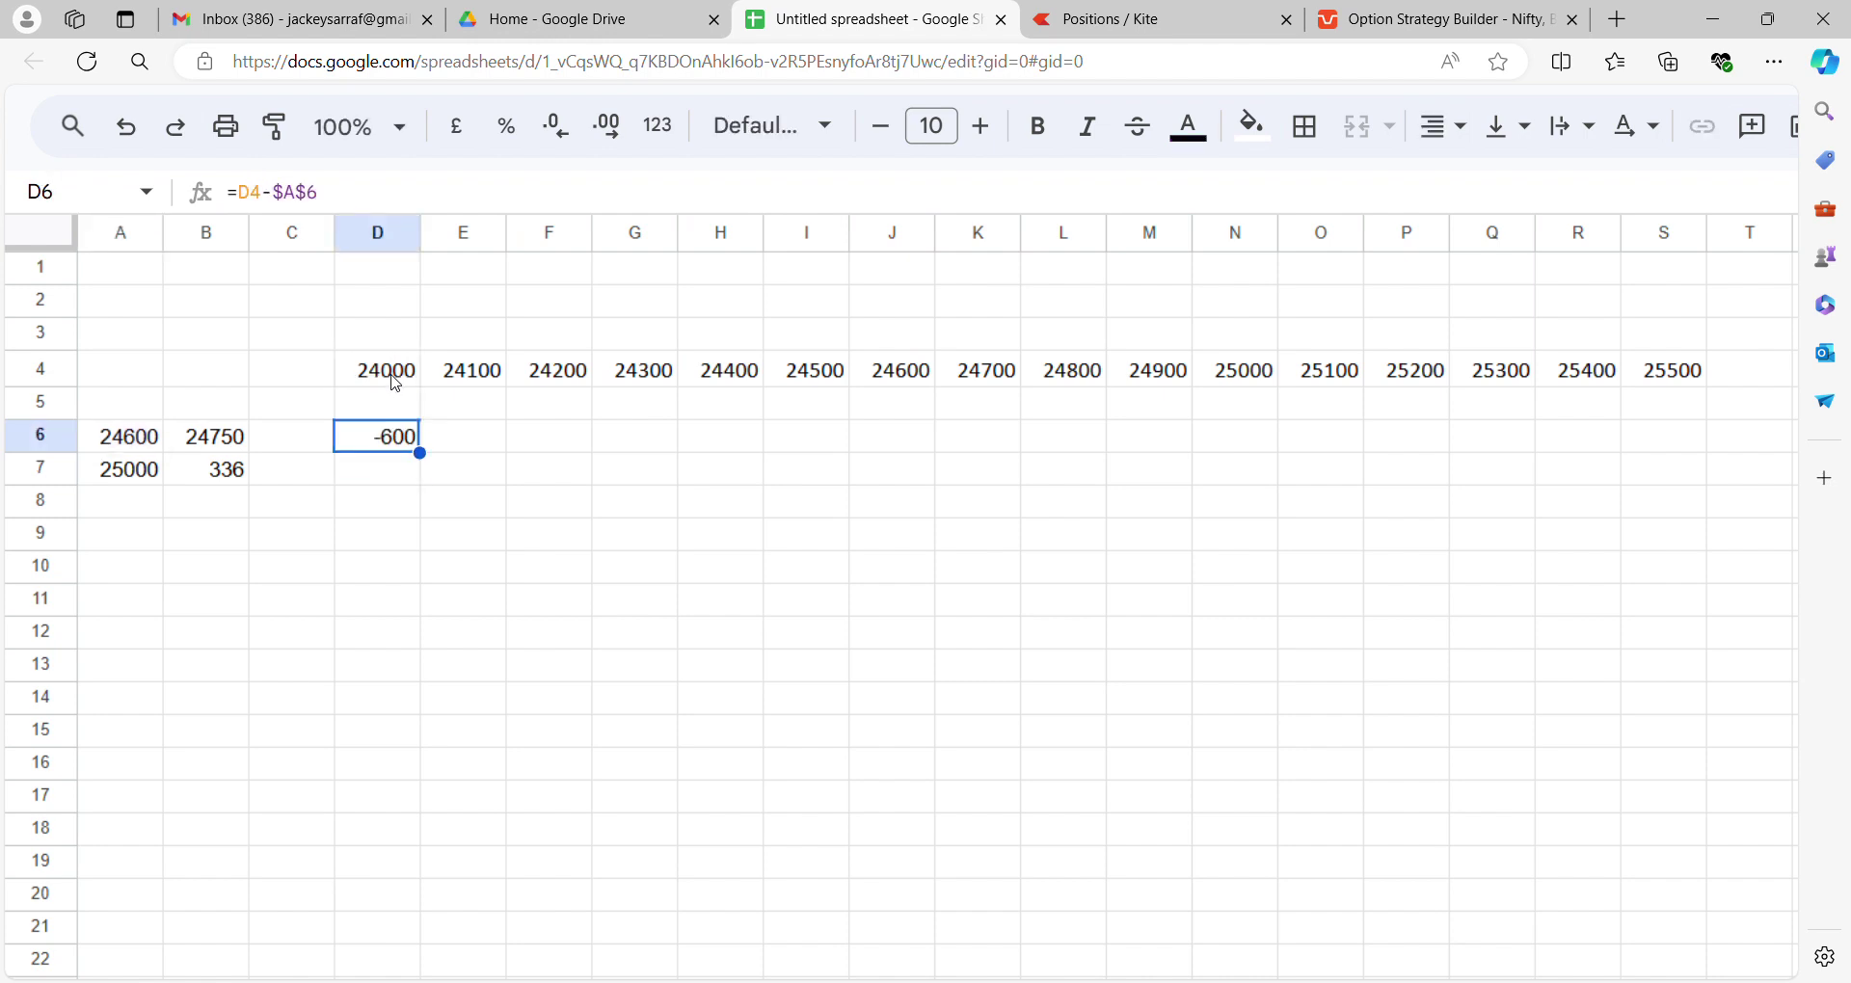
Change the formula in D6 to =D4-$B$6 so it subtracts the 24750 futures price
{"action": "key", "text": "F2"}
{"action": "key", "text": "Left"}
{"action": "key", "text": "Left"}
{"action": "key", "text": "Left"}
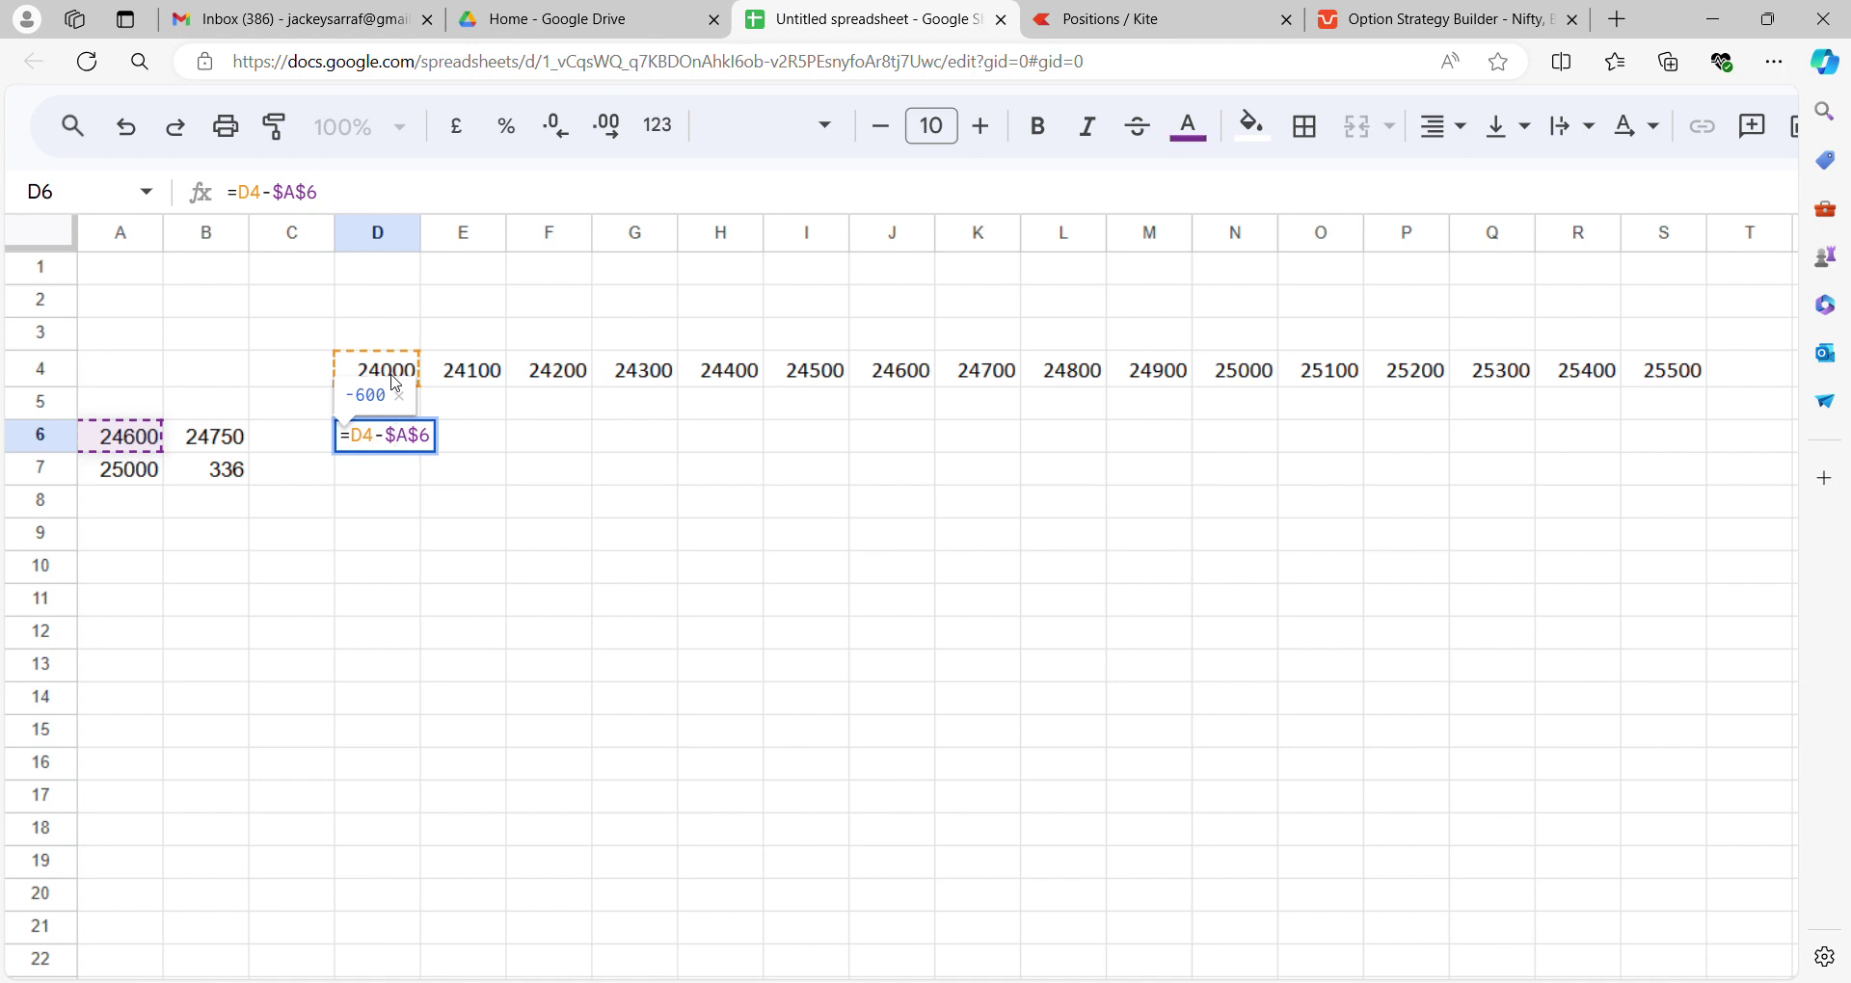
{"action": "key", "text": "shift+Right"}
{"action": "type", "text": "B"}
{"action": "key", "text": "Return"}
{"action": "key", "text": "Up"}
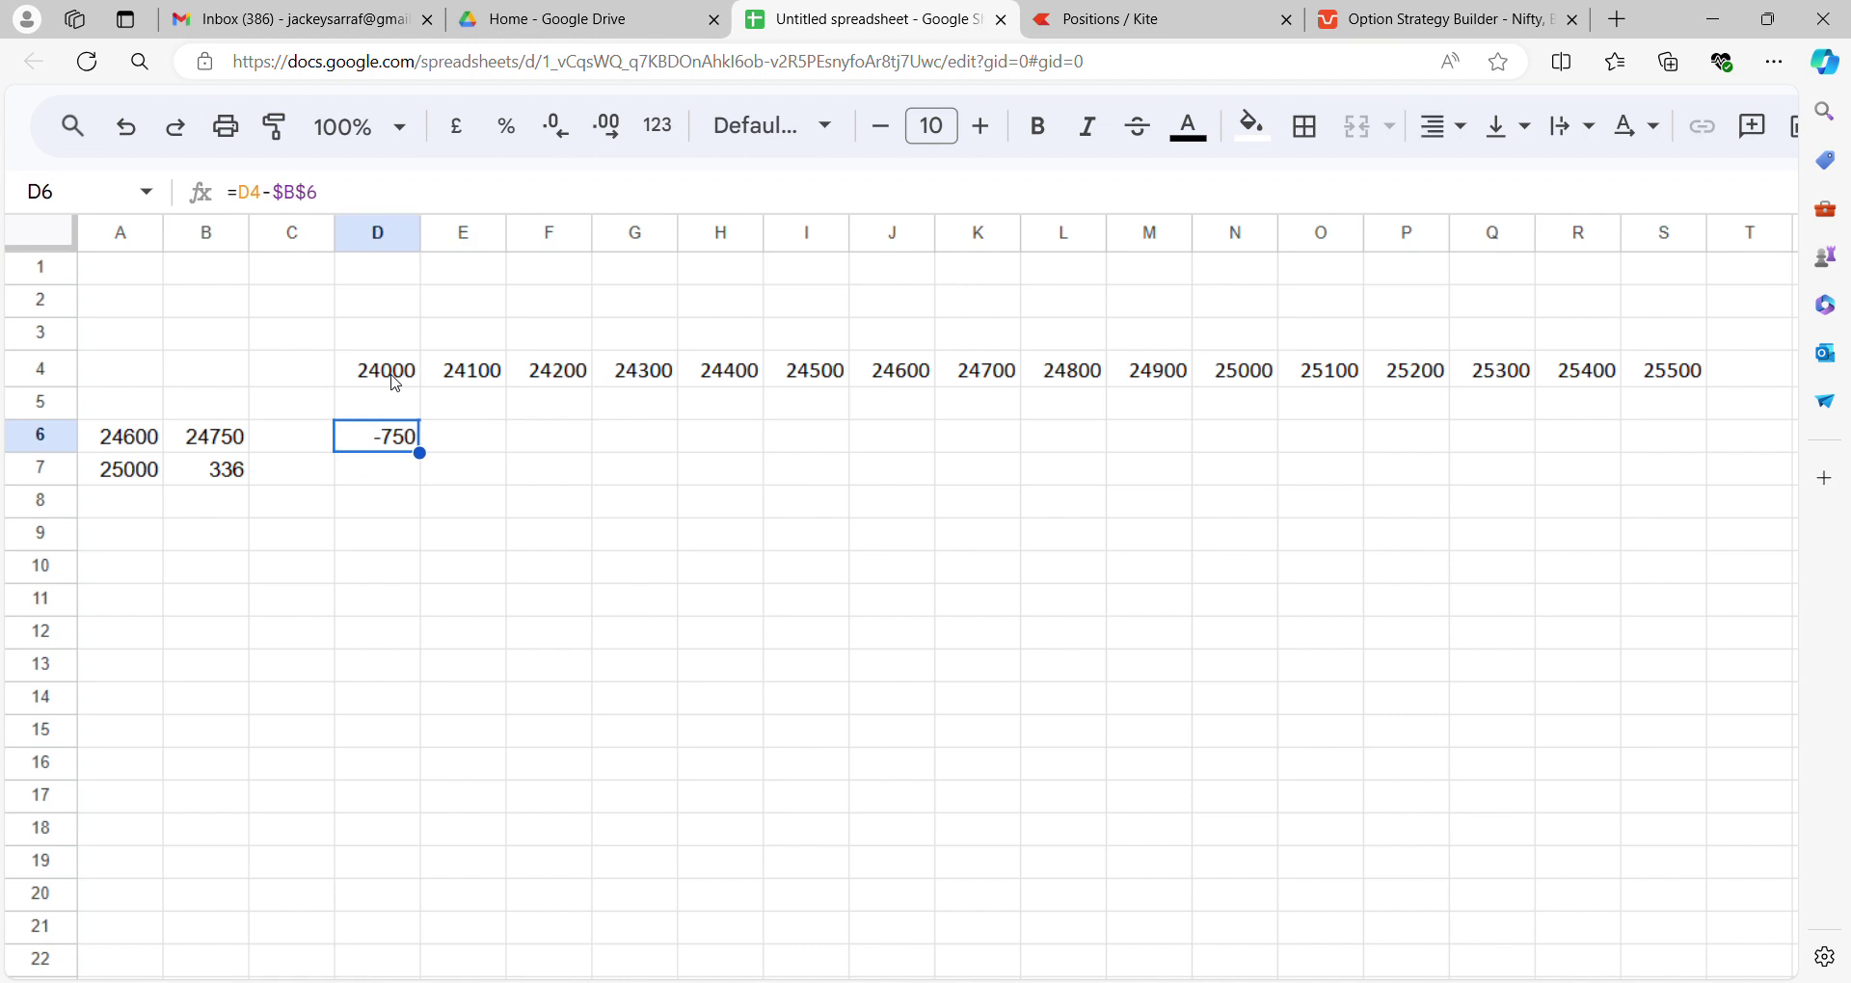
Copy the D6 formula across row 6 into E6:S6 for the remaining price levels
{"action": "key", "text": "Down"}
{"action": "key", "text": "Up"}
{"action": "key", "text": "ctrl+c"}
{"action": "key", "text": "Right"}
{"action": "key", "text": "shift+Right"}
{"action": "key", "text": "shift+Right"}
{"action": "key", "text": "shift+Right"}
{"action": "key", "text": "shift+Right"}
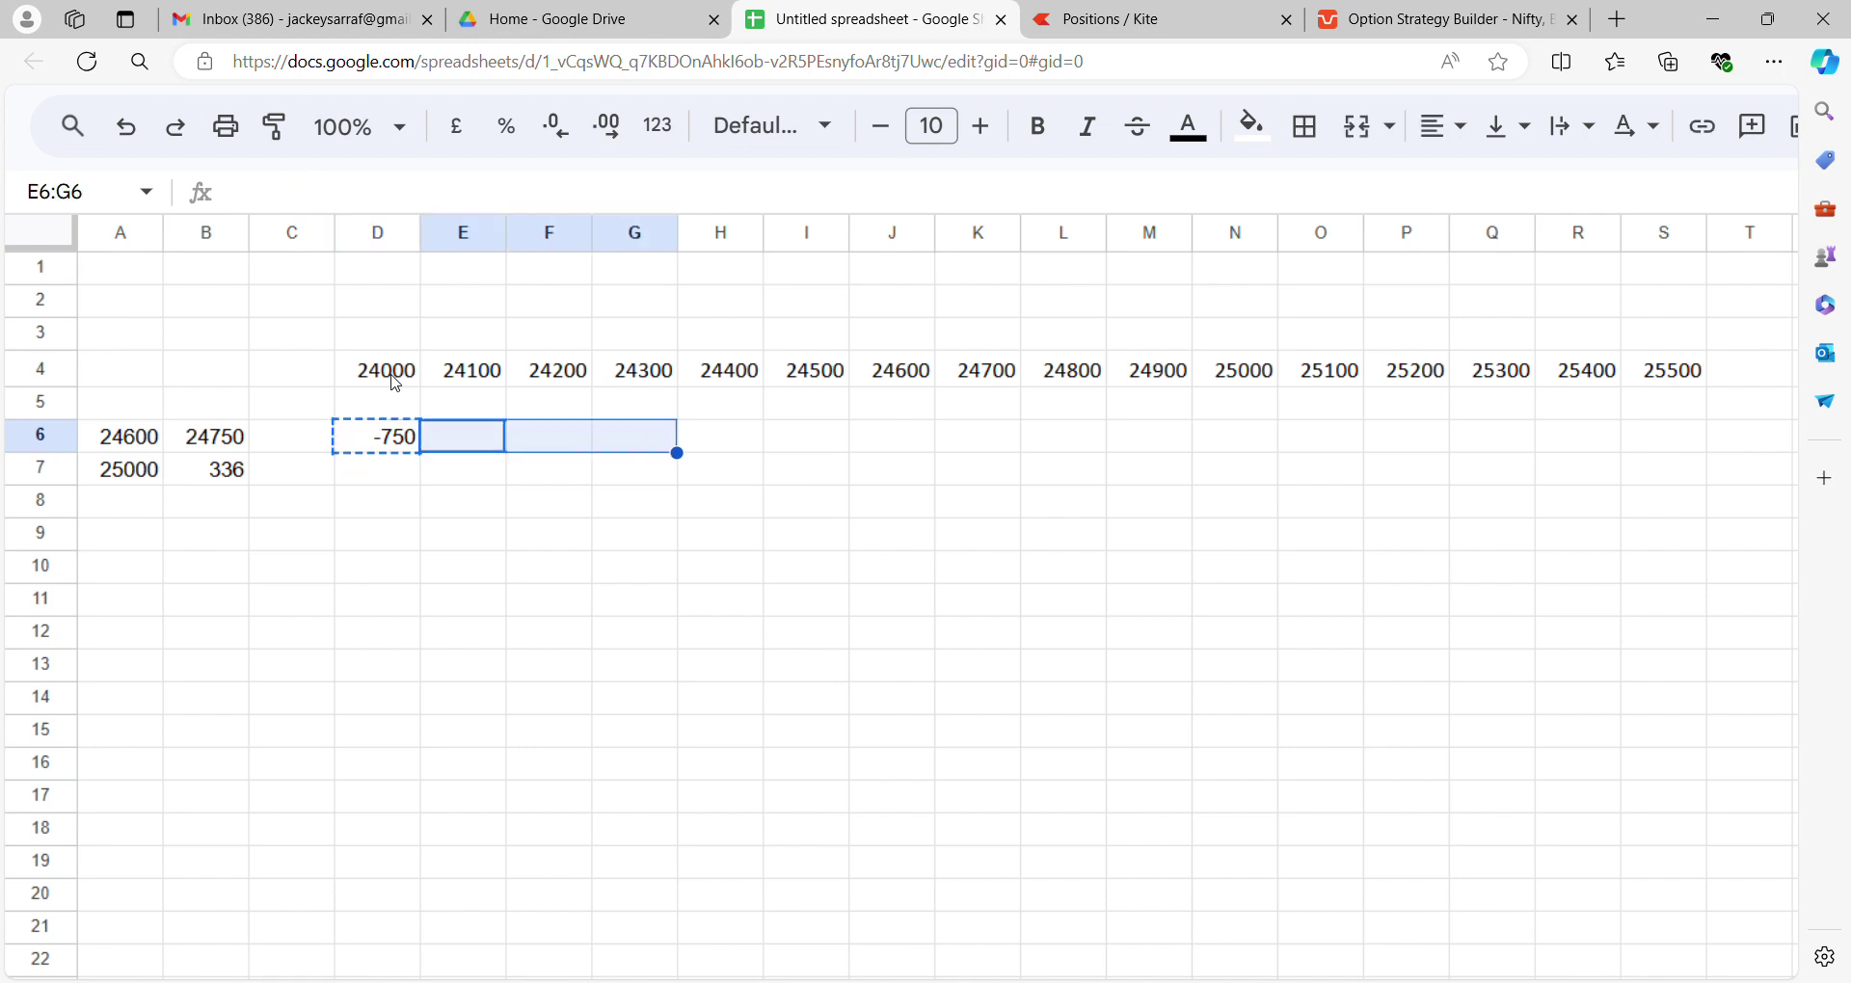
{"action": "key", "text": "shift+Right"}
{"action": "key", "text": "shift+Right"}
{"action": "key", "text": "shift+Right"}
{"action": "key", "text": "shift+Right"}
{"action": "key", "text": "shift+Right"}
{"action": "key", "text": "shift+Right"}
{"action": "key", "text": "shift+Right"}
{"action": "key", "text": "shift+Right"}
{"action": "key", "text": "shift+Right"}
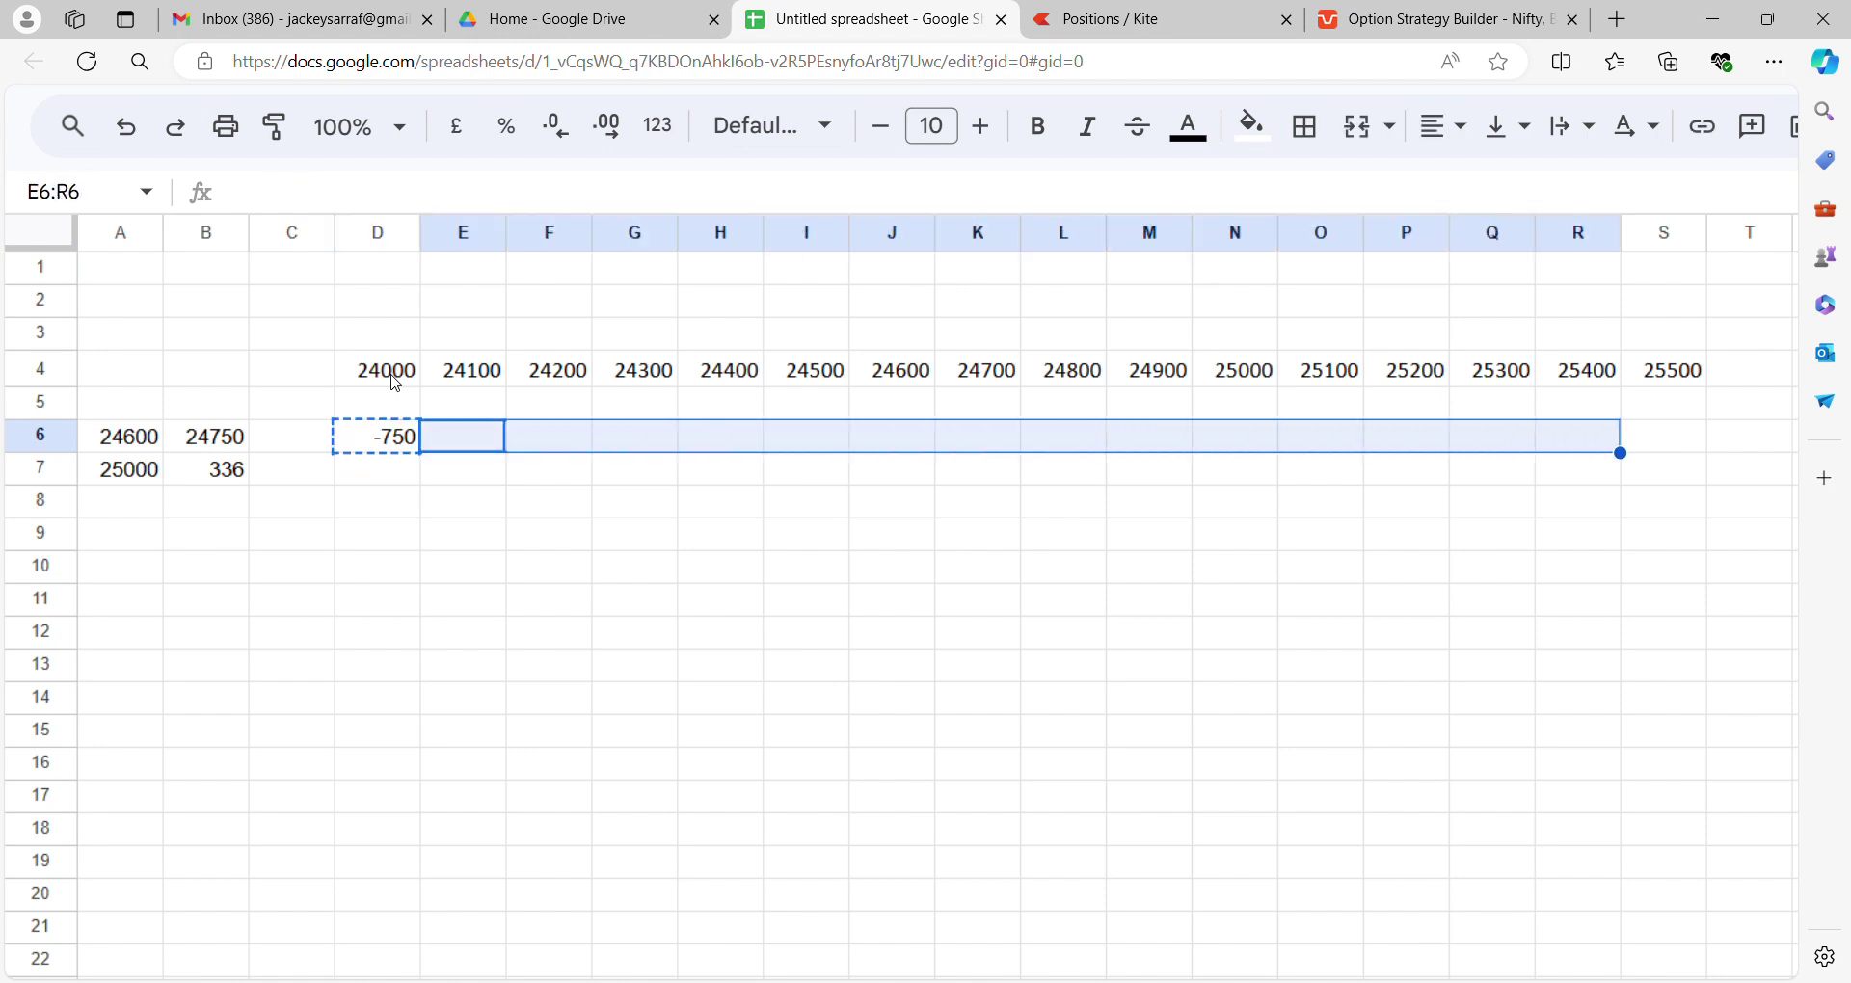
{"action": "key", "text": "ctrl+v"}
{"action": "key", "text": "Left"}
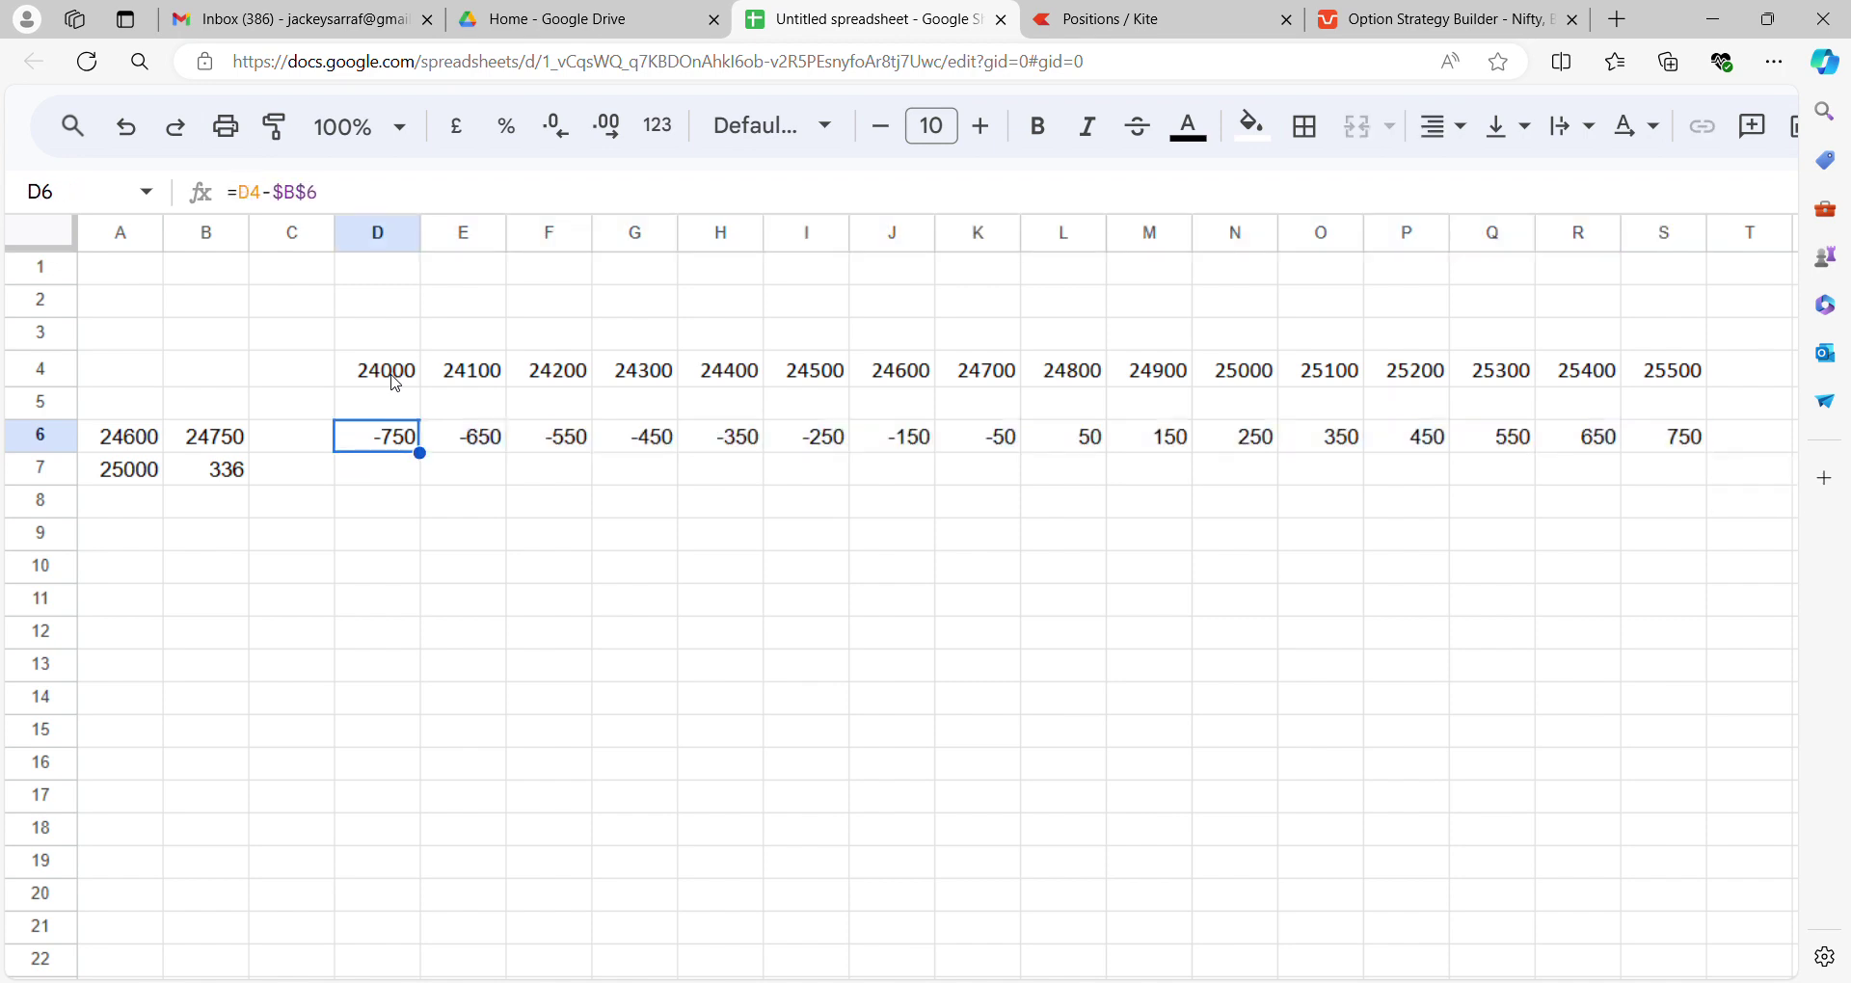
Examine the 25000 strike and 336 premium in row 7 against the price levels, and check the strategy in Sensibull
{"action": "key", "text": "Down"}
{"action": "key", "text": "Left"}
{"action": "key", "text": "Left"}
{"action": "key", "text": "Right"}
{"action": "key", "text": "Right"}
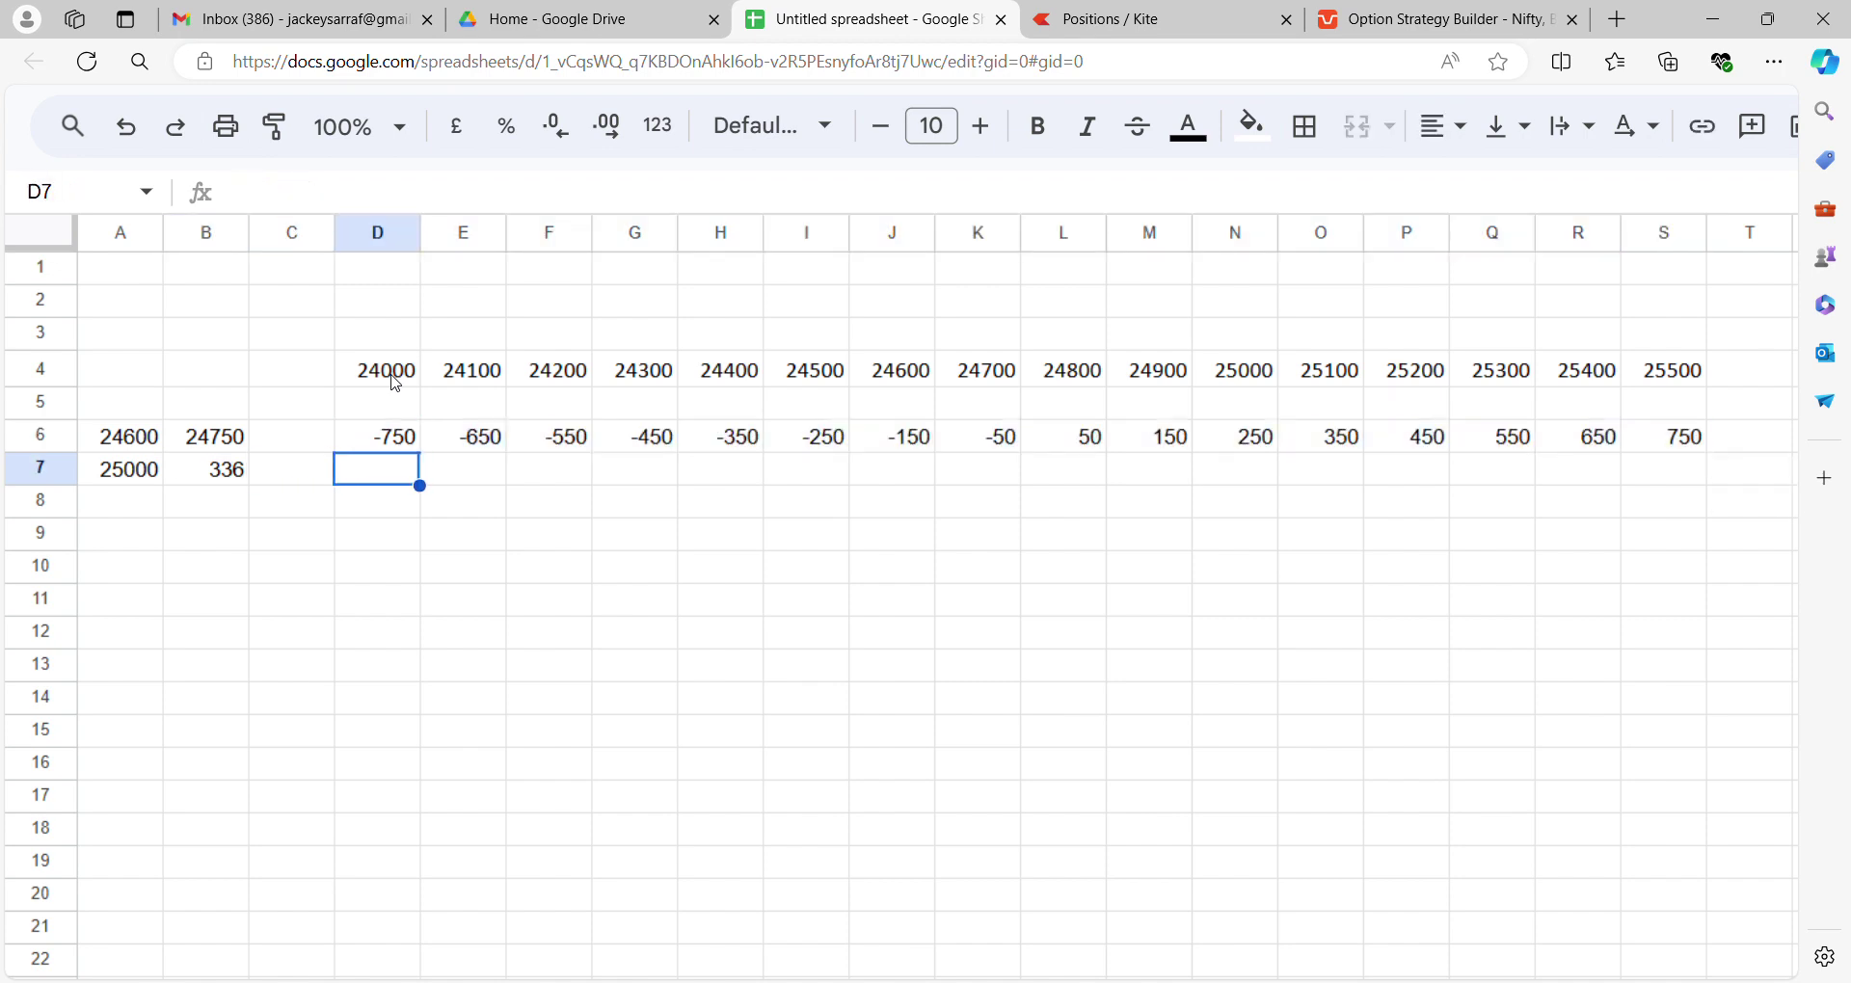
{"action": "key", "text": "Left"}
{"action": "key", "text": "Left"}
{"action": "key", "text": "Left"}
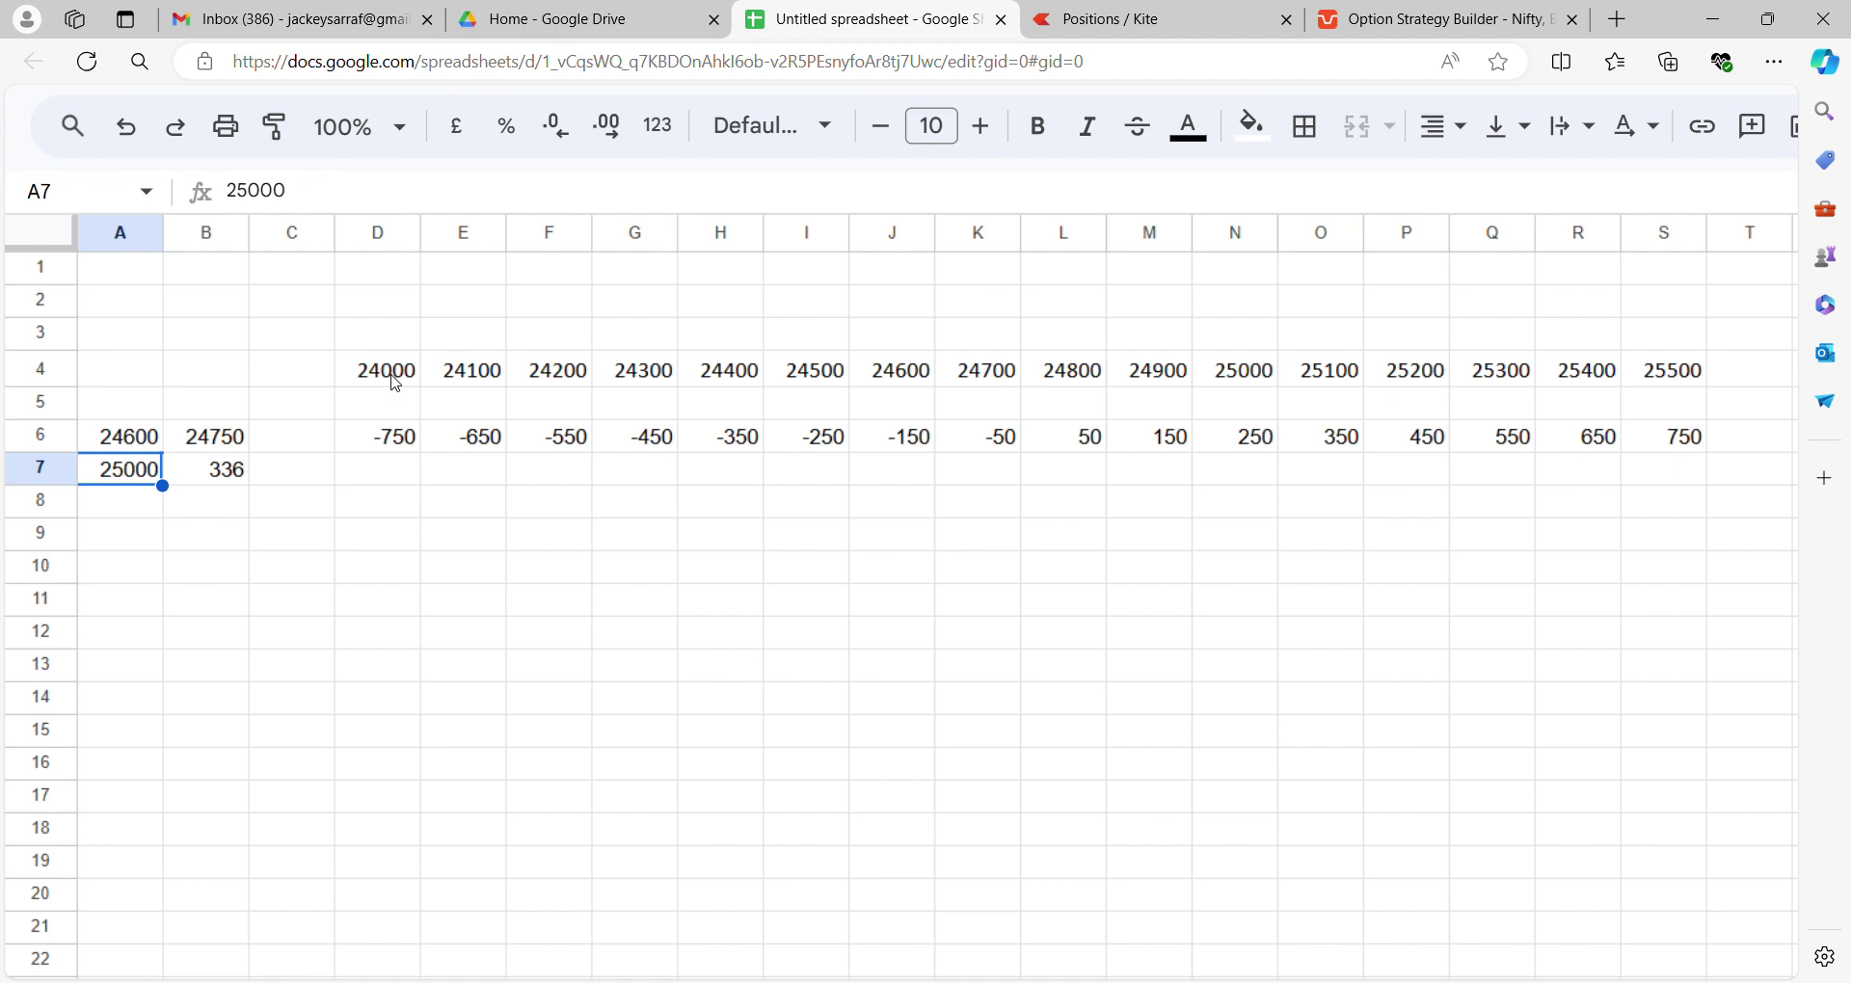
{"action": "key", "text": "Right"}
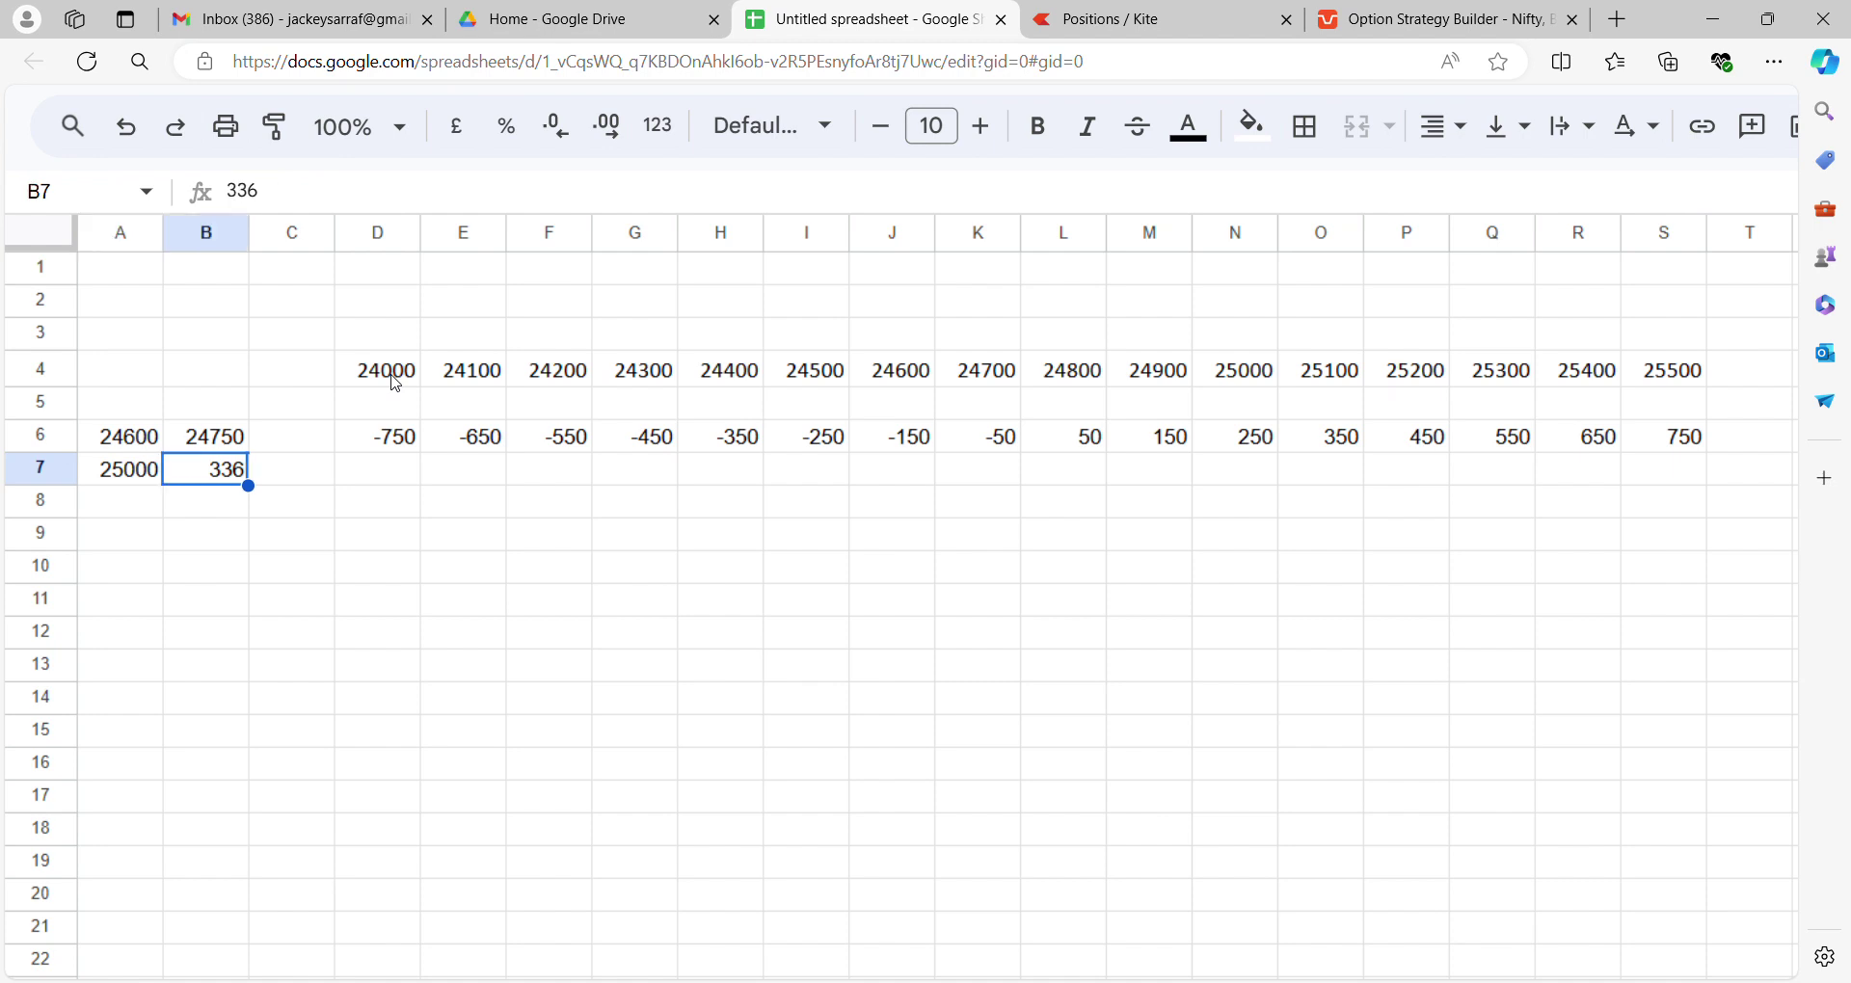
{"action": "key", "text": "Right"}
{"action": "key", "text": "Right"}
{"action": "key", "text": "Right"}
{"action": "key", "text": "Right"}
{"action": "key", "text": "Right"}
{"action": "key", "text": "Right"}
{"action": "key", "text": "Right"}
{"action": "key", "text": "Right"}
{"action": "key", "text": "Right"}
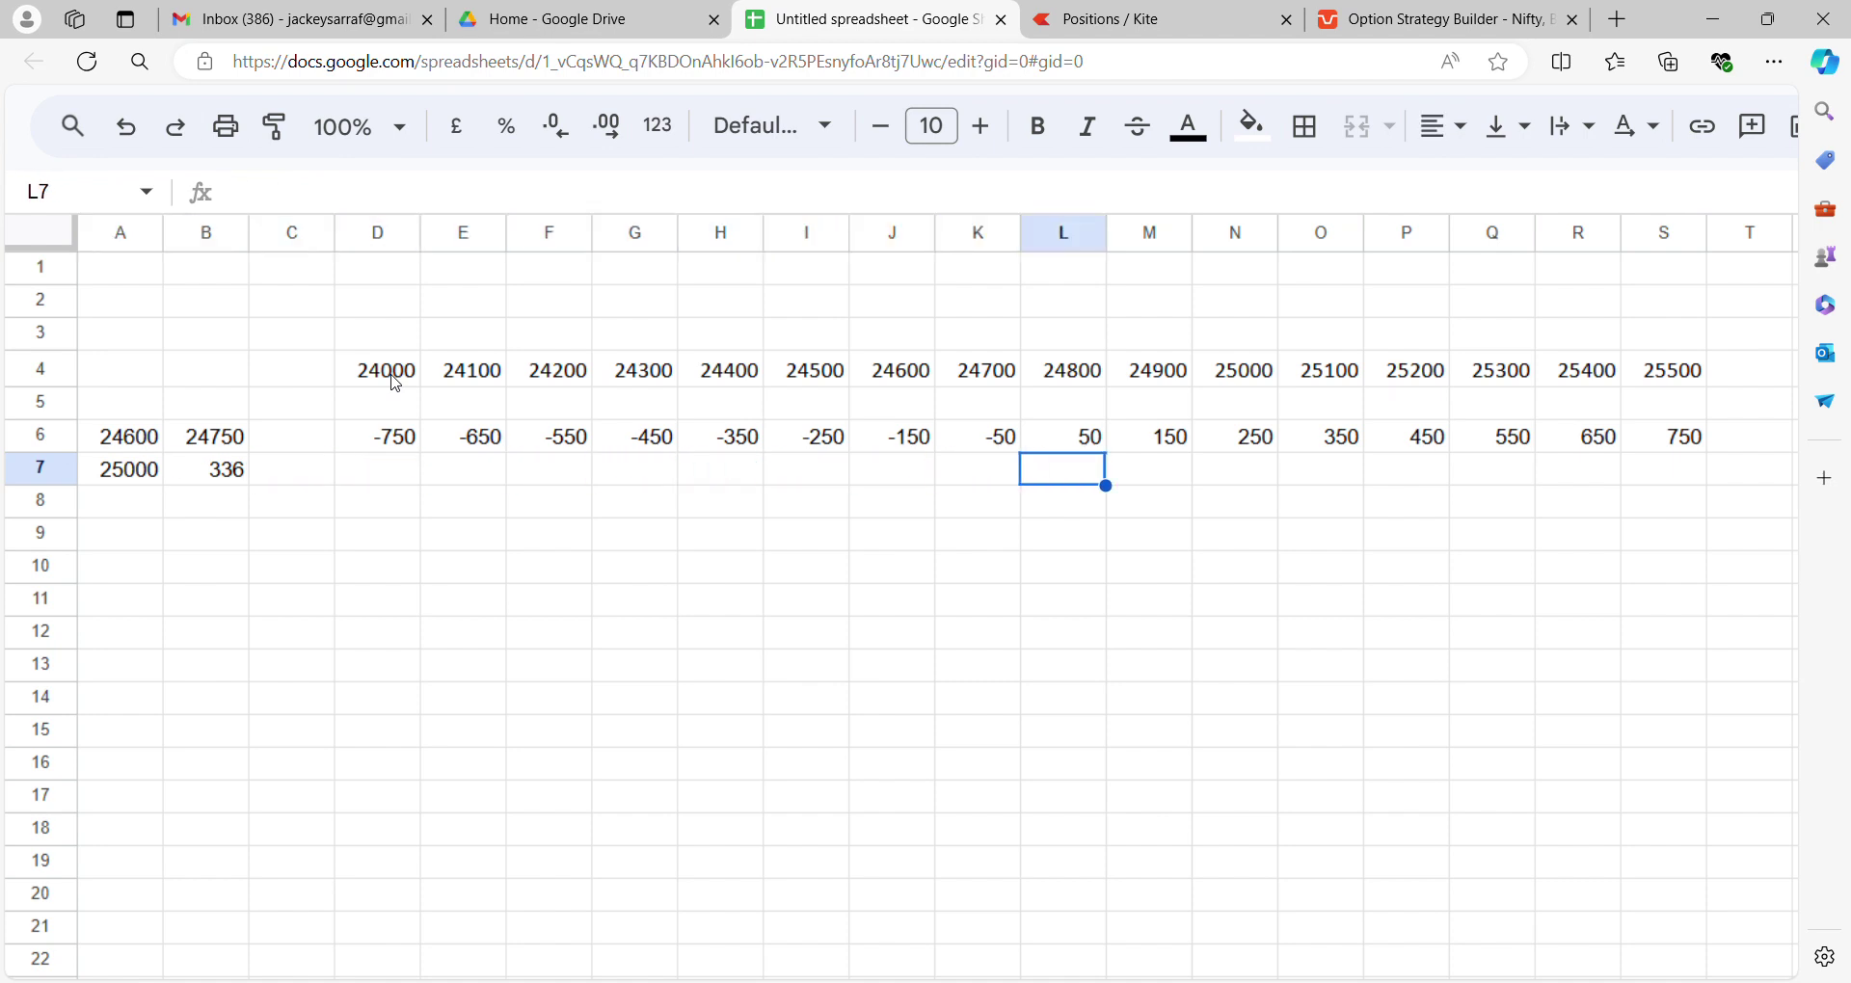
{"action": "key", "text": "Right"}
{"action": "key", "text": "Right"}
{"action": "key", "text": "Right"}
{"action": "key", "text": "Left"}
{"action": "key", "text": "Left"}
{"action": "key", "text": "Left"}
{"action": "key", "text": "Left"}
{"action": "key", "text": "Left"}
{"action": "key", "text": "Left"}
{"action": "key", "text": "Left"}
{"action": "key", "text": "Left"}
{"action": "key", "text": "Left"}
{"action": "key", "text": "Left"}
{"action": "key", "text": "Left"}
{"action": "key", "text": "Left"}
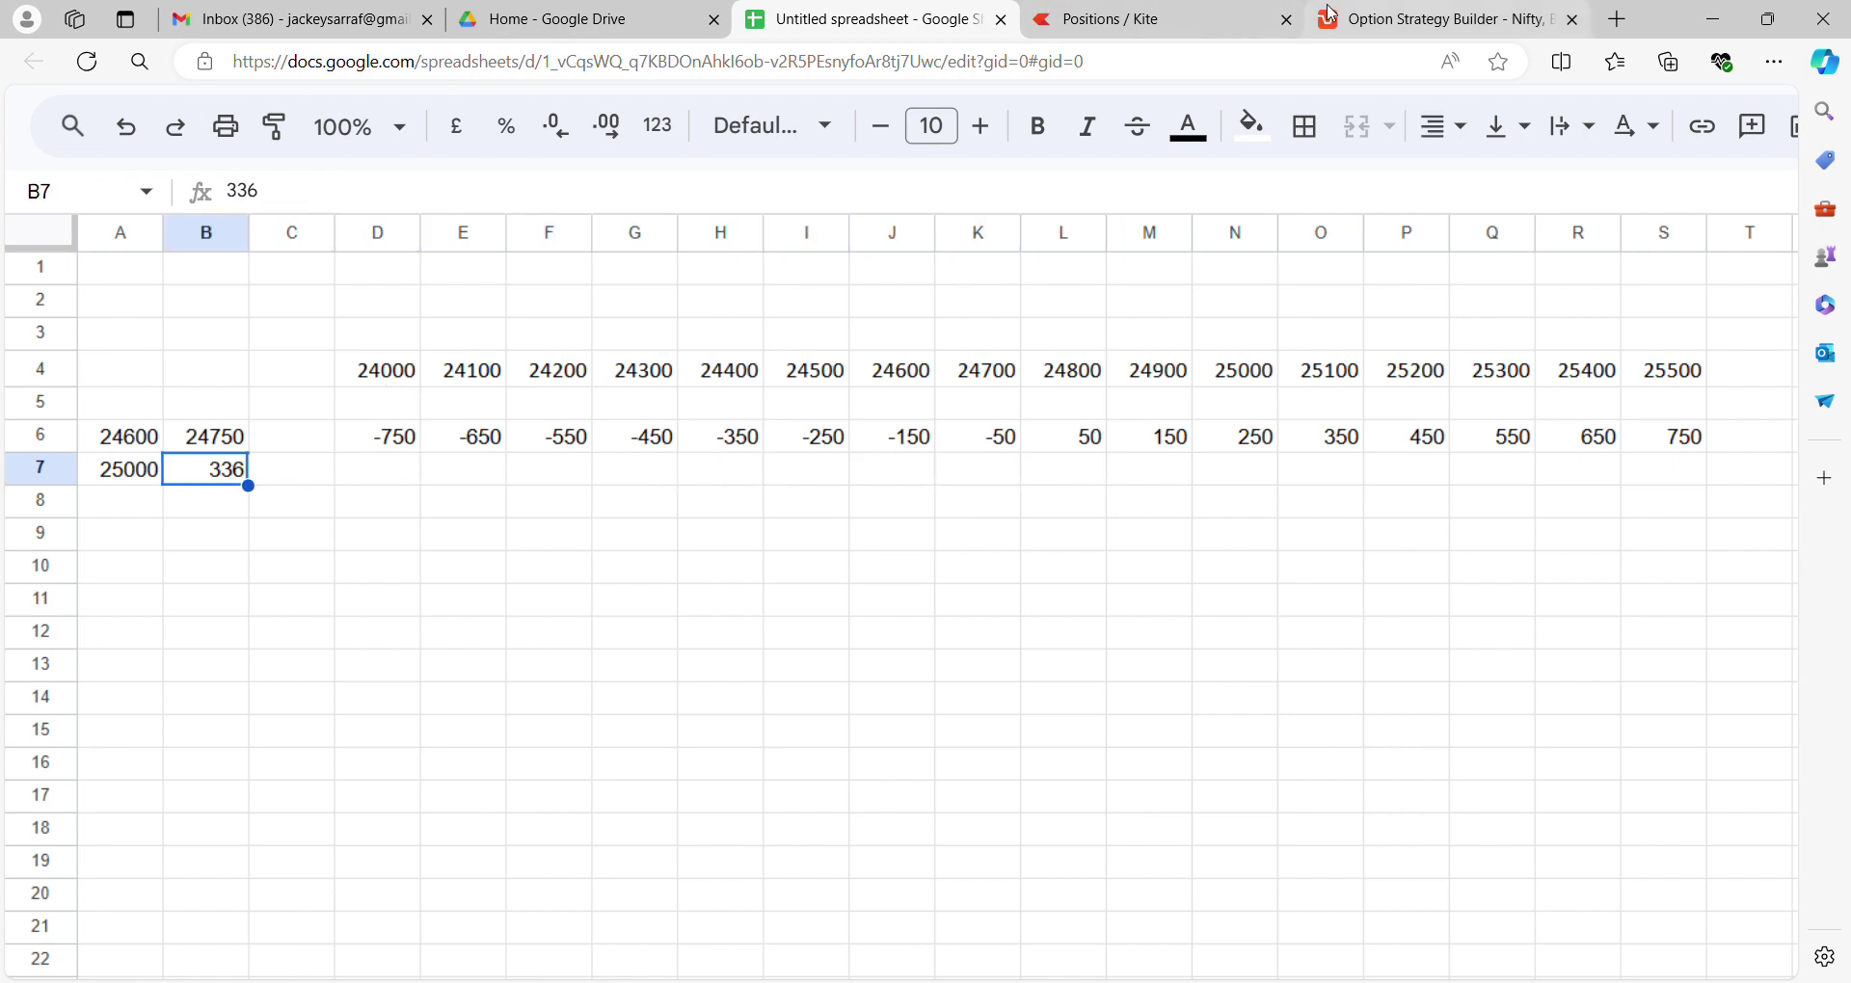
{"action": "left_click", "coordinate": [1331, 14]}
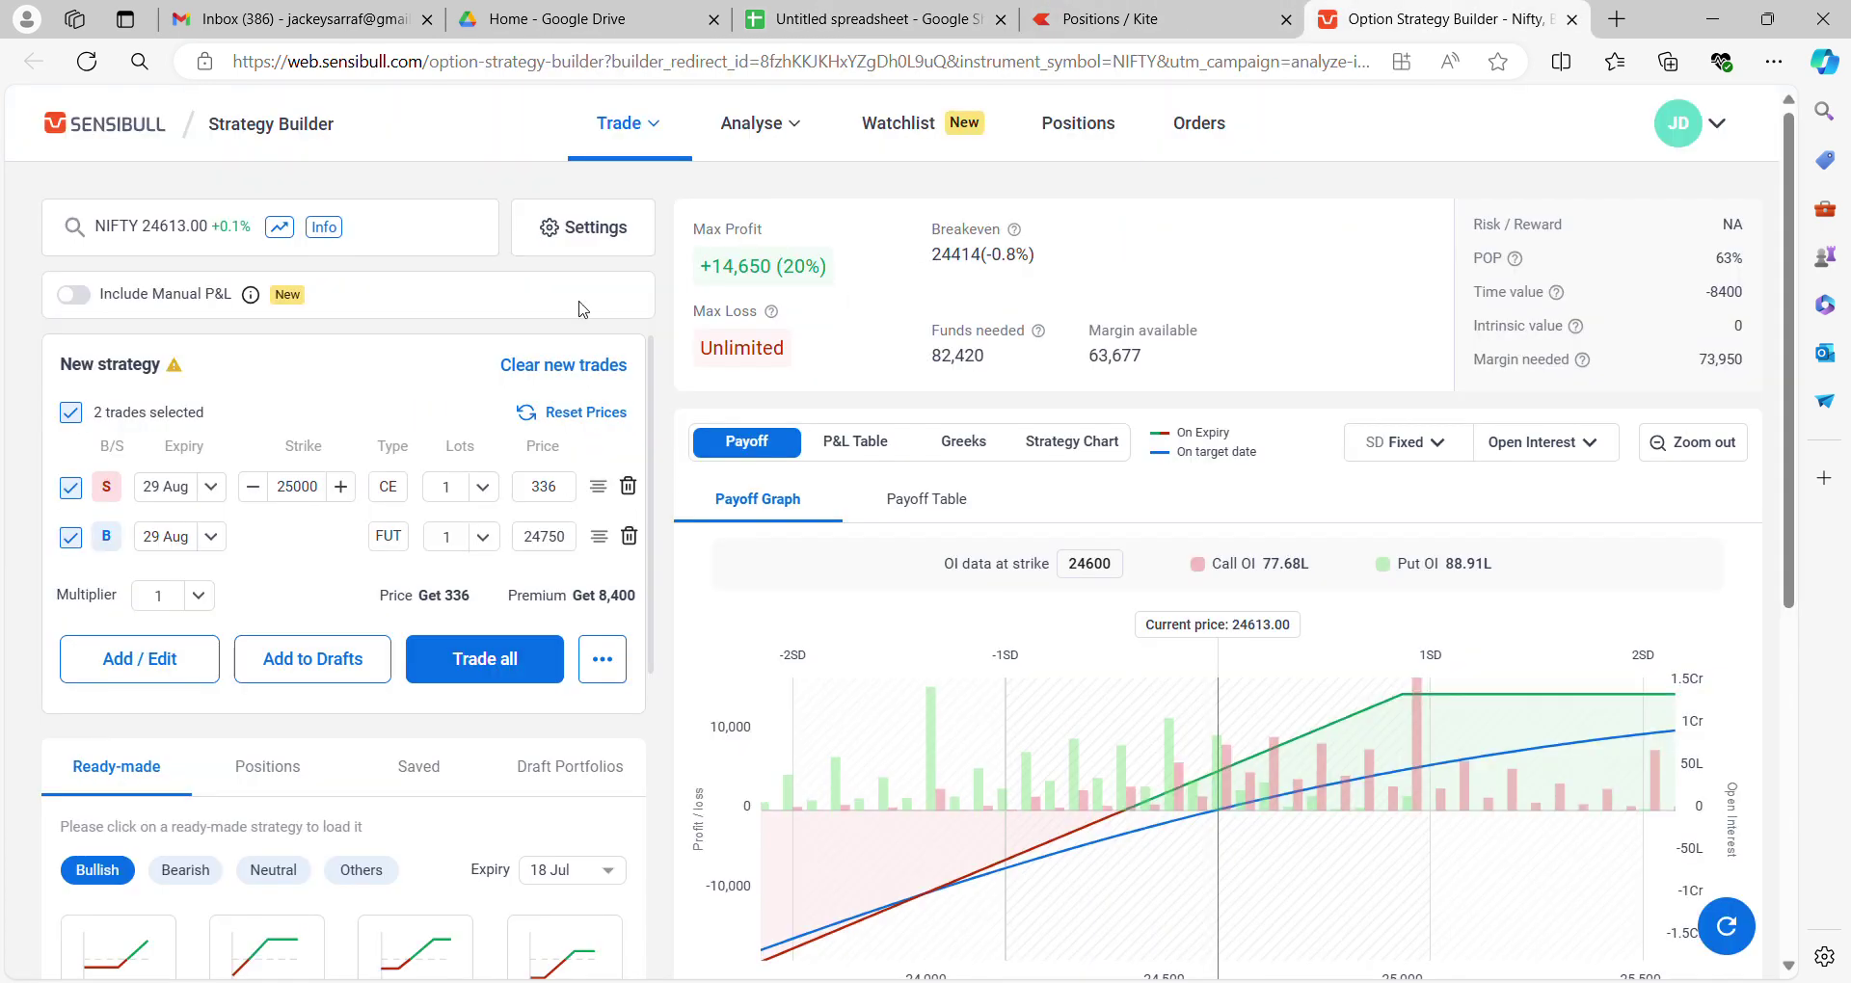
{"action": "left_click", "coordinate": [793, 13]}
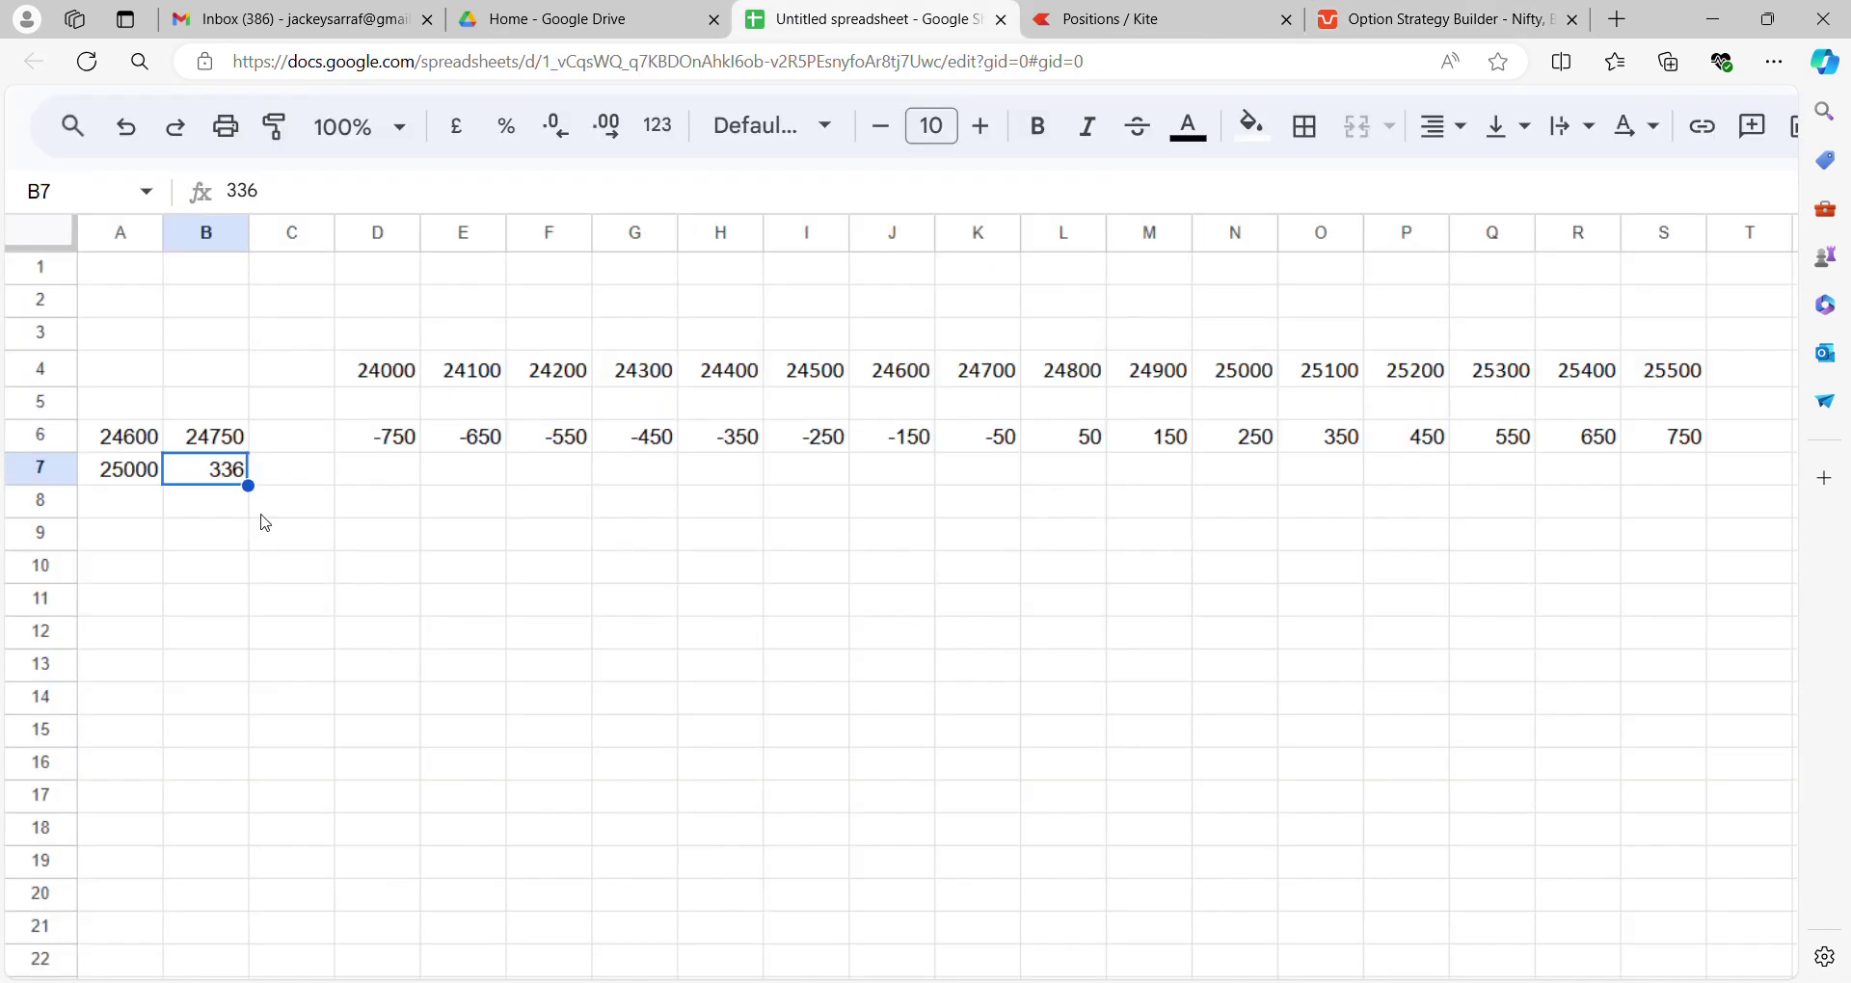
Enter the option premium 336 in cell N7, in the column of the 25000 price level
{"action": "left_click", "coordinate": [1265, 467]}
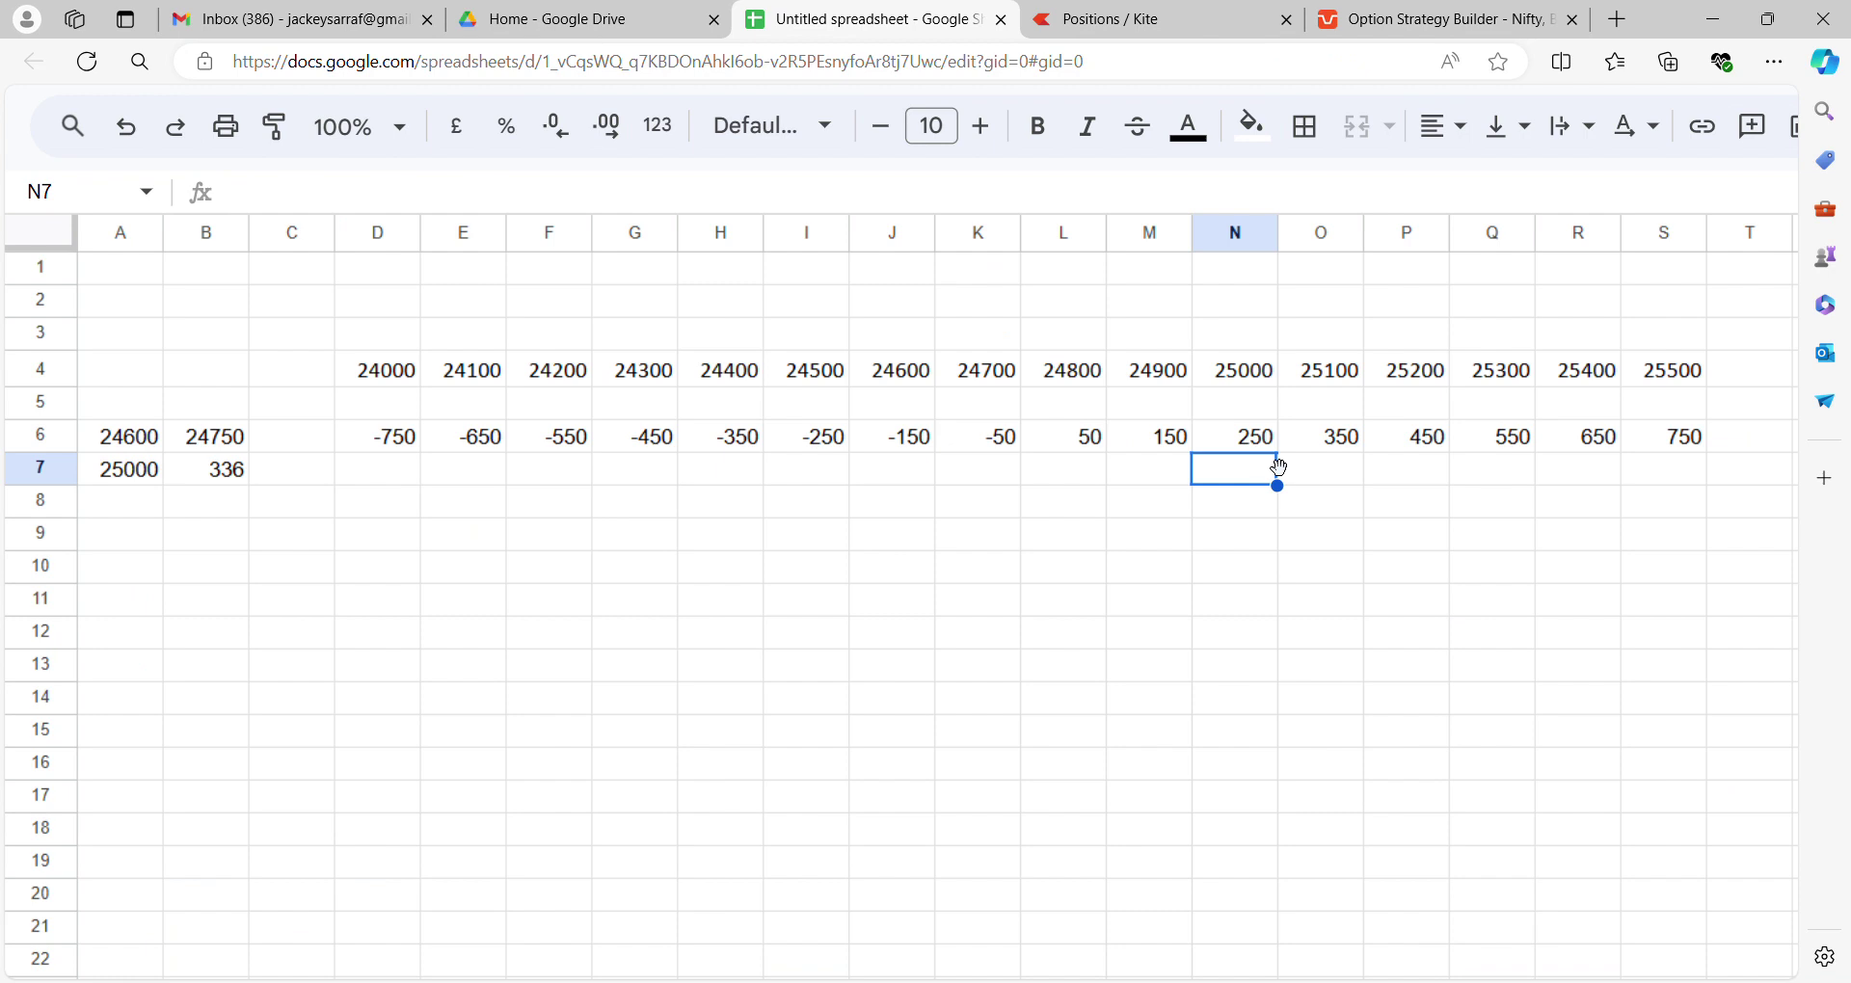
{"action": "type", "text": "0"}
{"action": "key", "text": "Return"}
{"action": "left_click", "coordinate": [1280, 467]}
{"action": "type", "text": "336"}
{"action": "key", "text": "Return"}
Copy the 336 premium from N7 into D7:M7, for the price levels from 24000 to 24900
{"action": "left_click", "coordinate": [1278, 466]}
{"action": "key", "text": "ctrl+c"}
{"action": "key", "text": "Left"}
{"action": "key", "text": "shift+Left"}
{"action": "key", "text": "shift+Left"}
{"action": "key", "text": "shift+Left"}
{"action": "key", "text": "shift+Left"}
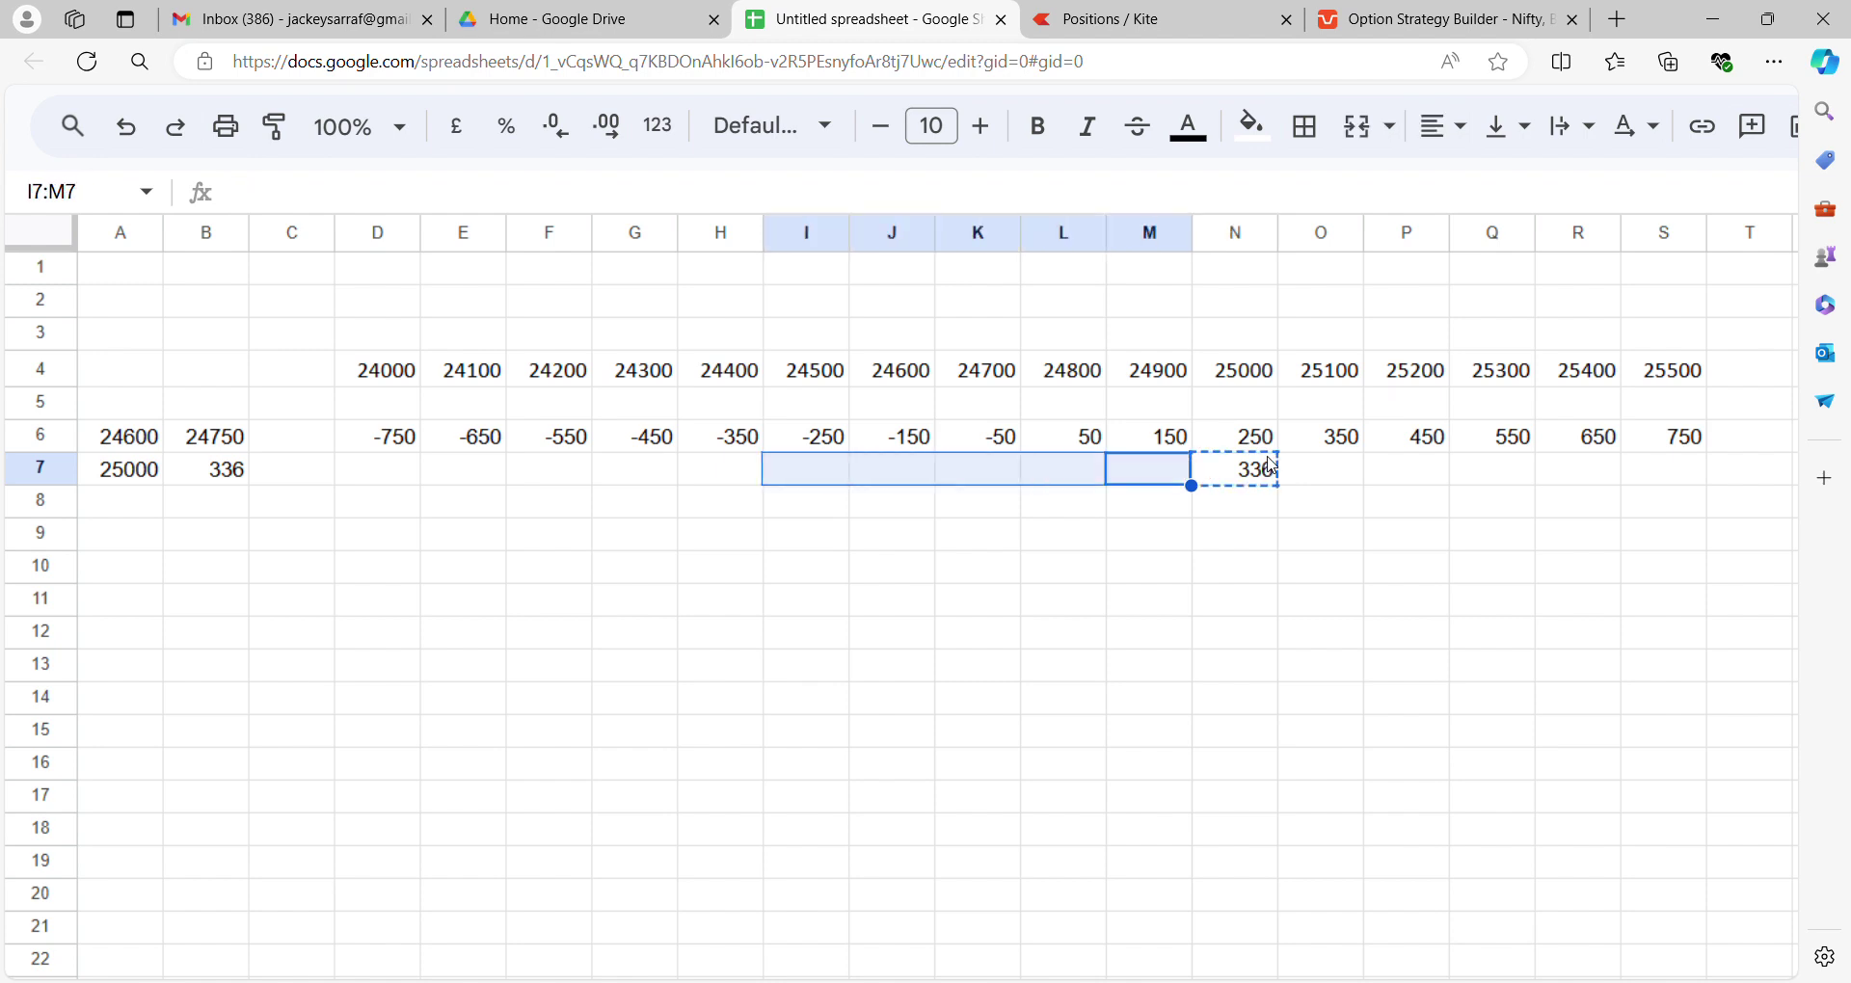
{"action": "key", "text": "shift+Left"}
{"action": "key", "text": "shift+Left"}
{"action": "key", "text": "shift+Left"}
{"action": "key", "text": "shift+Left"}
{"action": "key", "text": "shift+Left"}
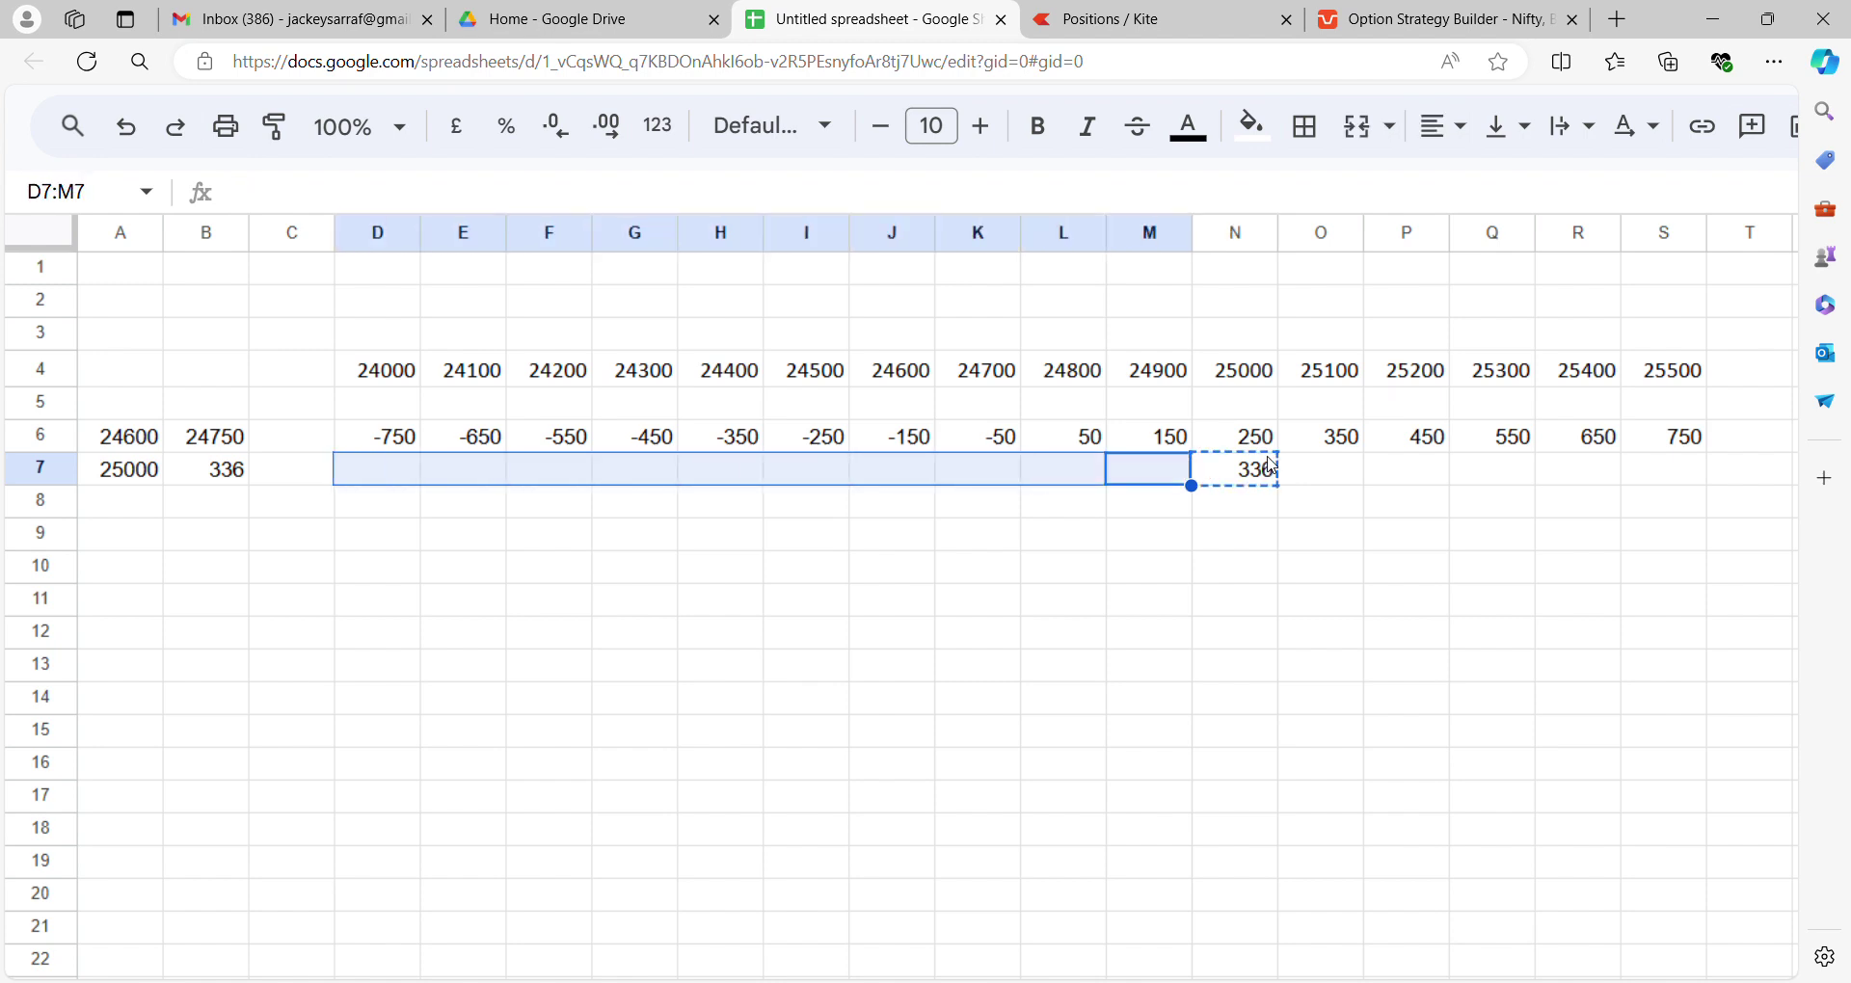
{"action": "key", "text": "ctrl+v"}
{"action": "key", "text": "Right"}
{"action": "key", "text": "Right"}
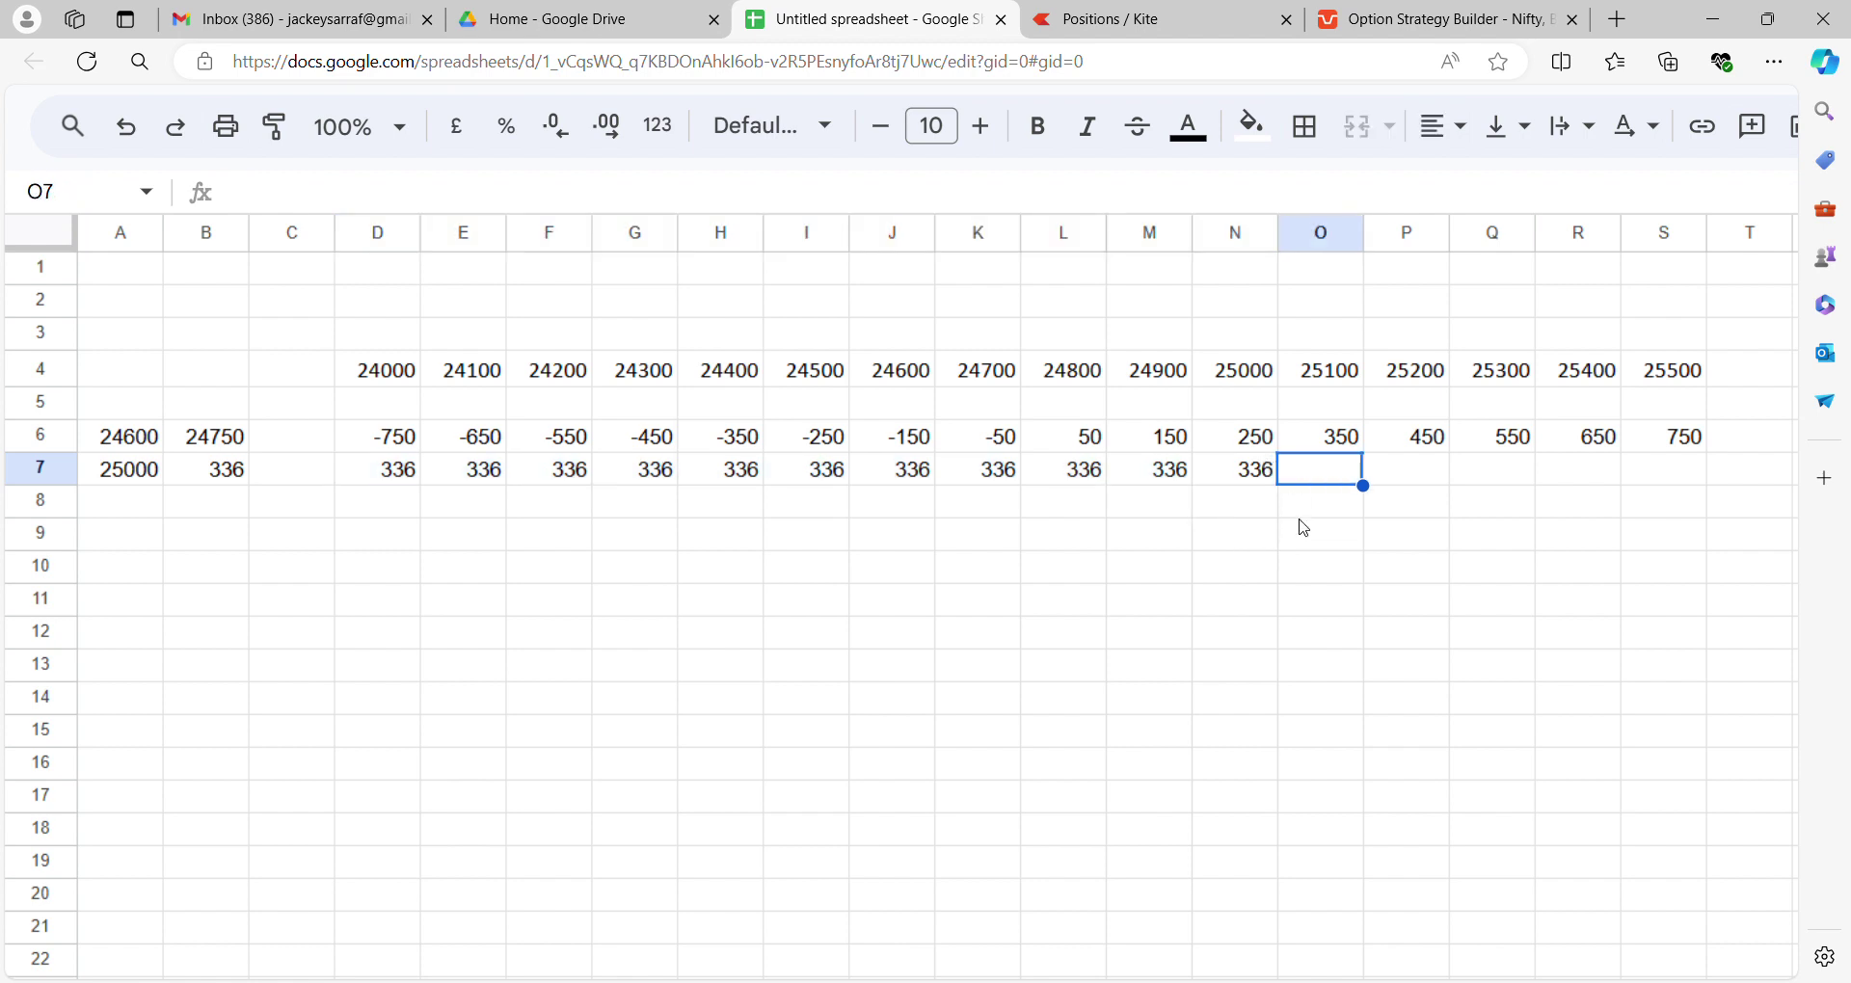
Enter the short call payoffs 236, 136 and 36 in O7:Q7 for the price levels 25100, 25200 and 25300
{"action": "key", "text": "Left"}
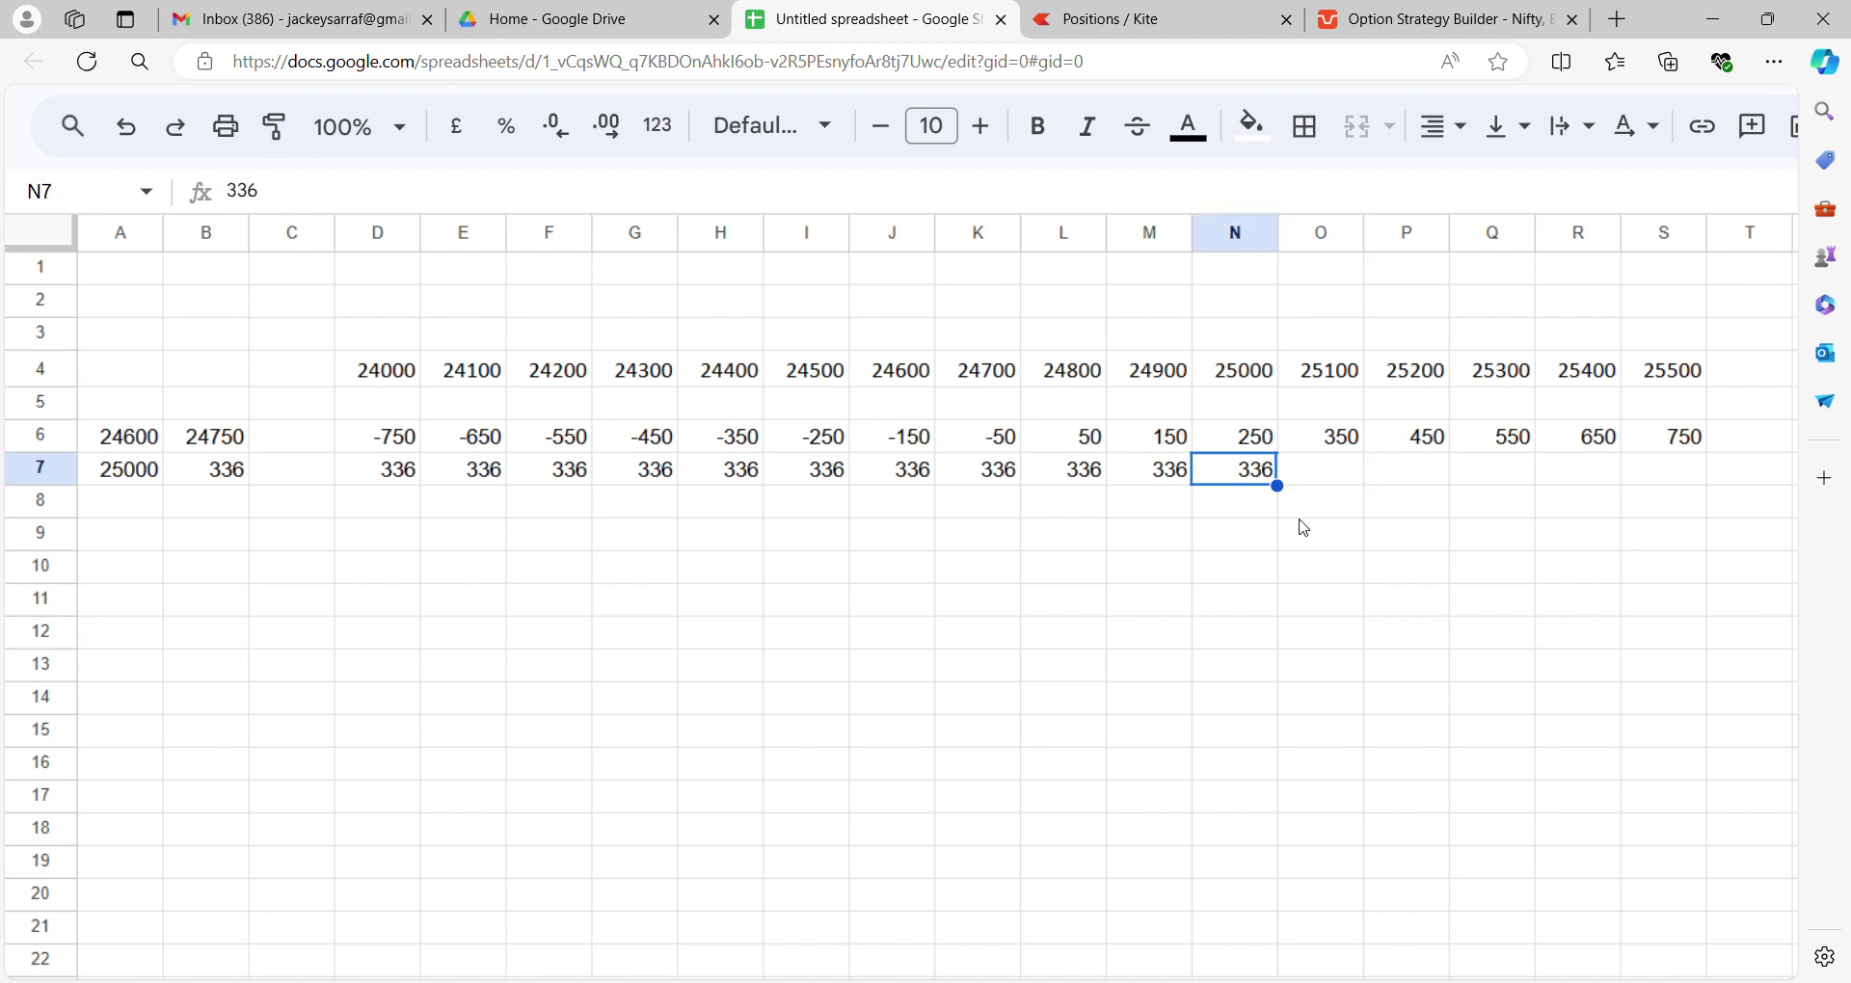
{"action": "key", "text": "Right"}
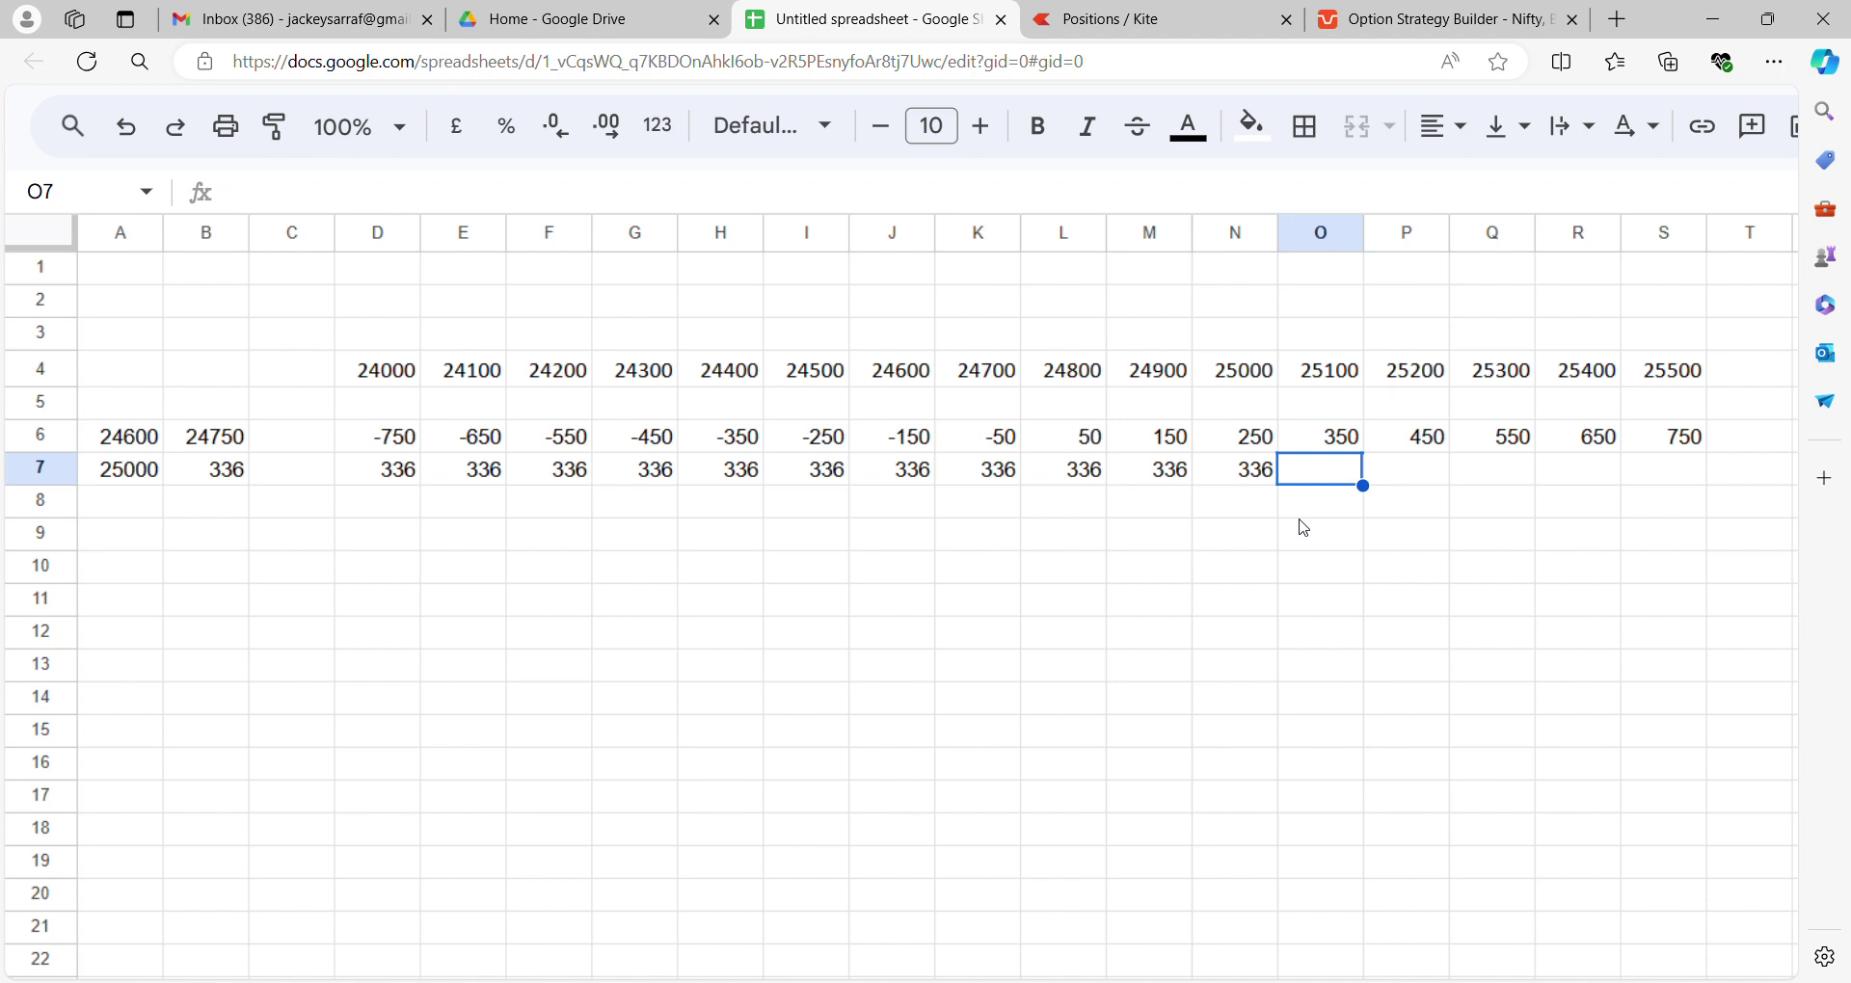
{"action": "key", "text": "Up"}
{"action": "key", "text": "Up"}
{"action": "key", "text": "Up"}
{"action": "key", "text": "Down"}
{"action": "key", "text": "Down"}
{"action": "key", "text": "Down"}
{"action": "key", "text": "Left"}
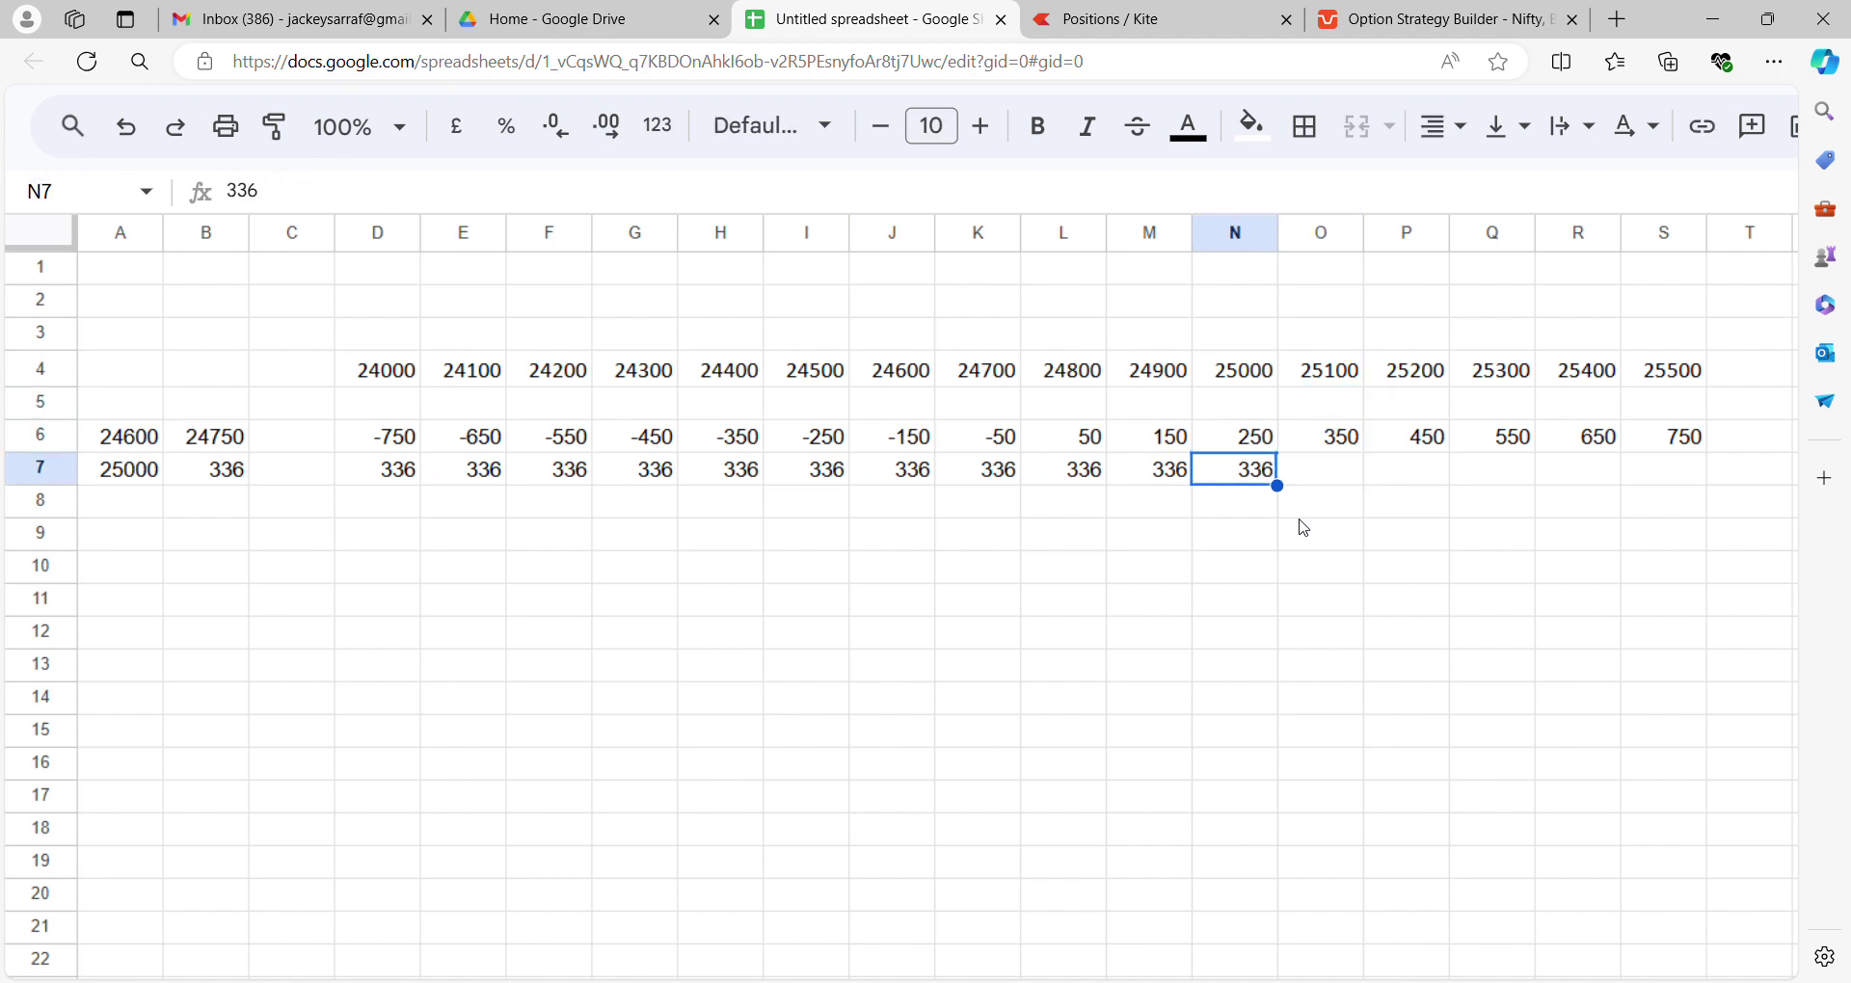
{"action": "key", "text": "Right"}
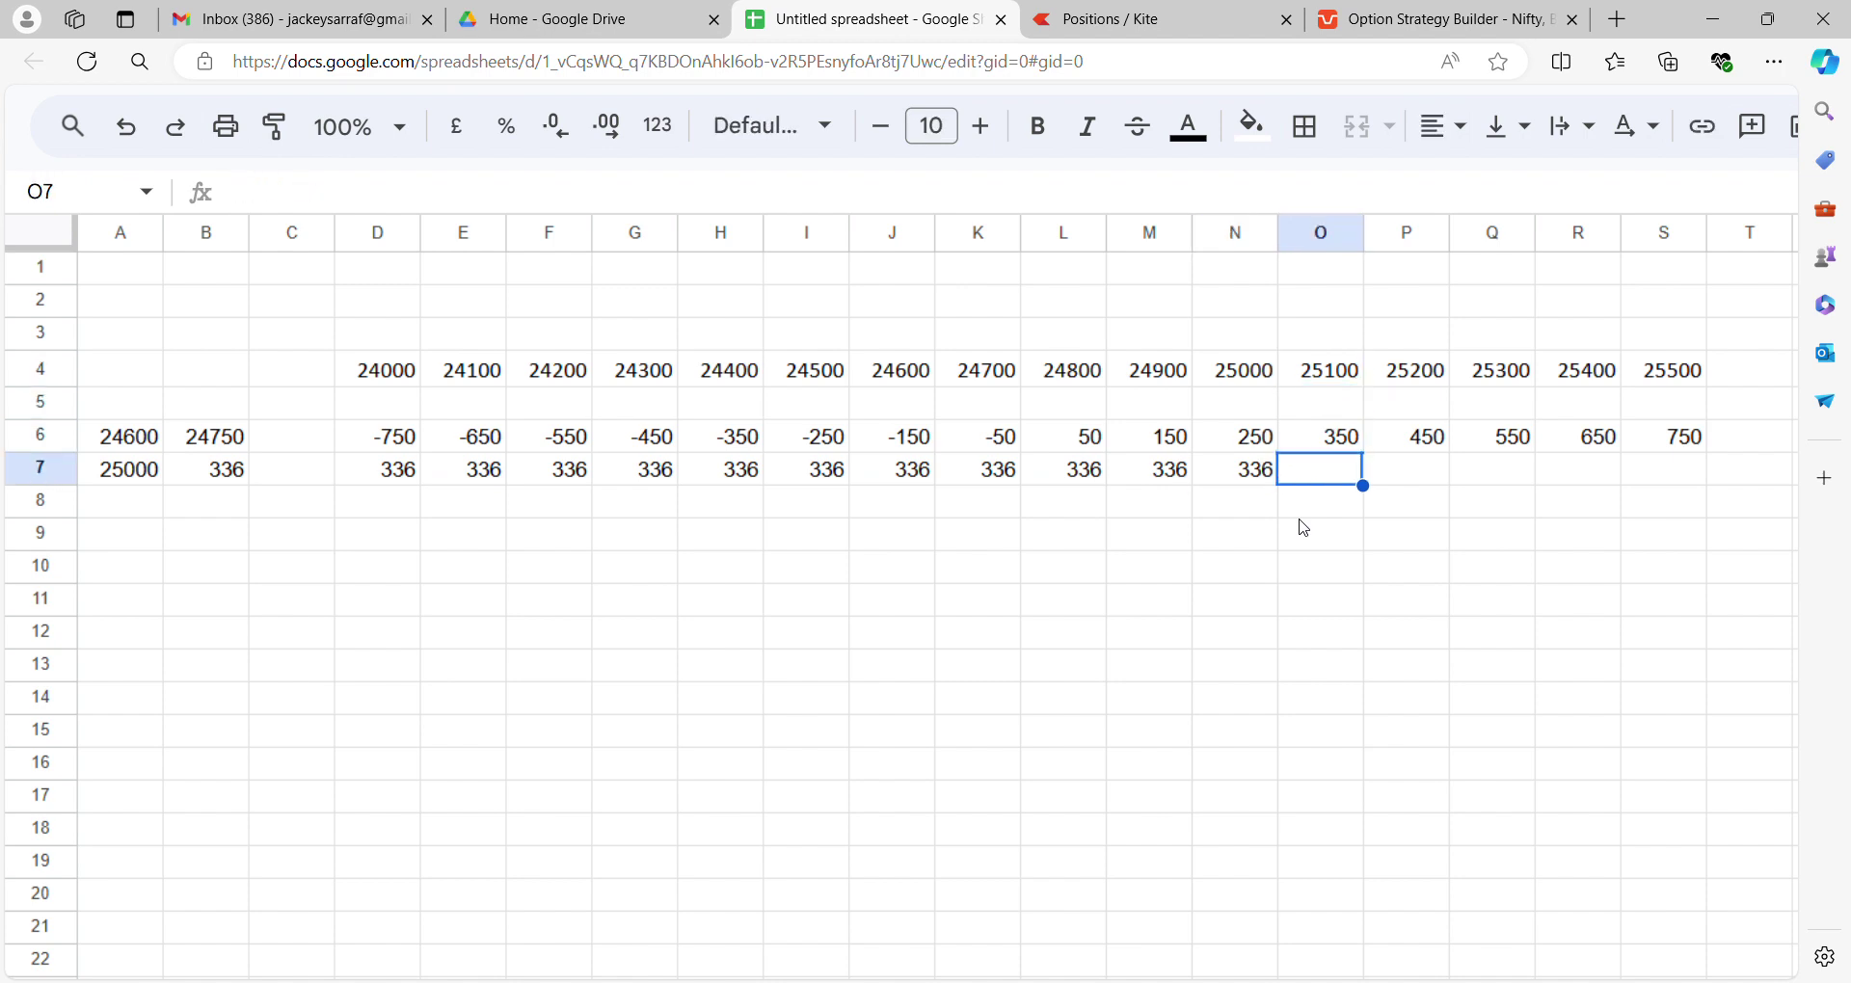
{"action": "type", "text": "236"}
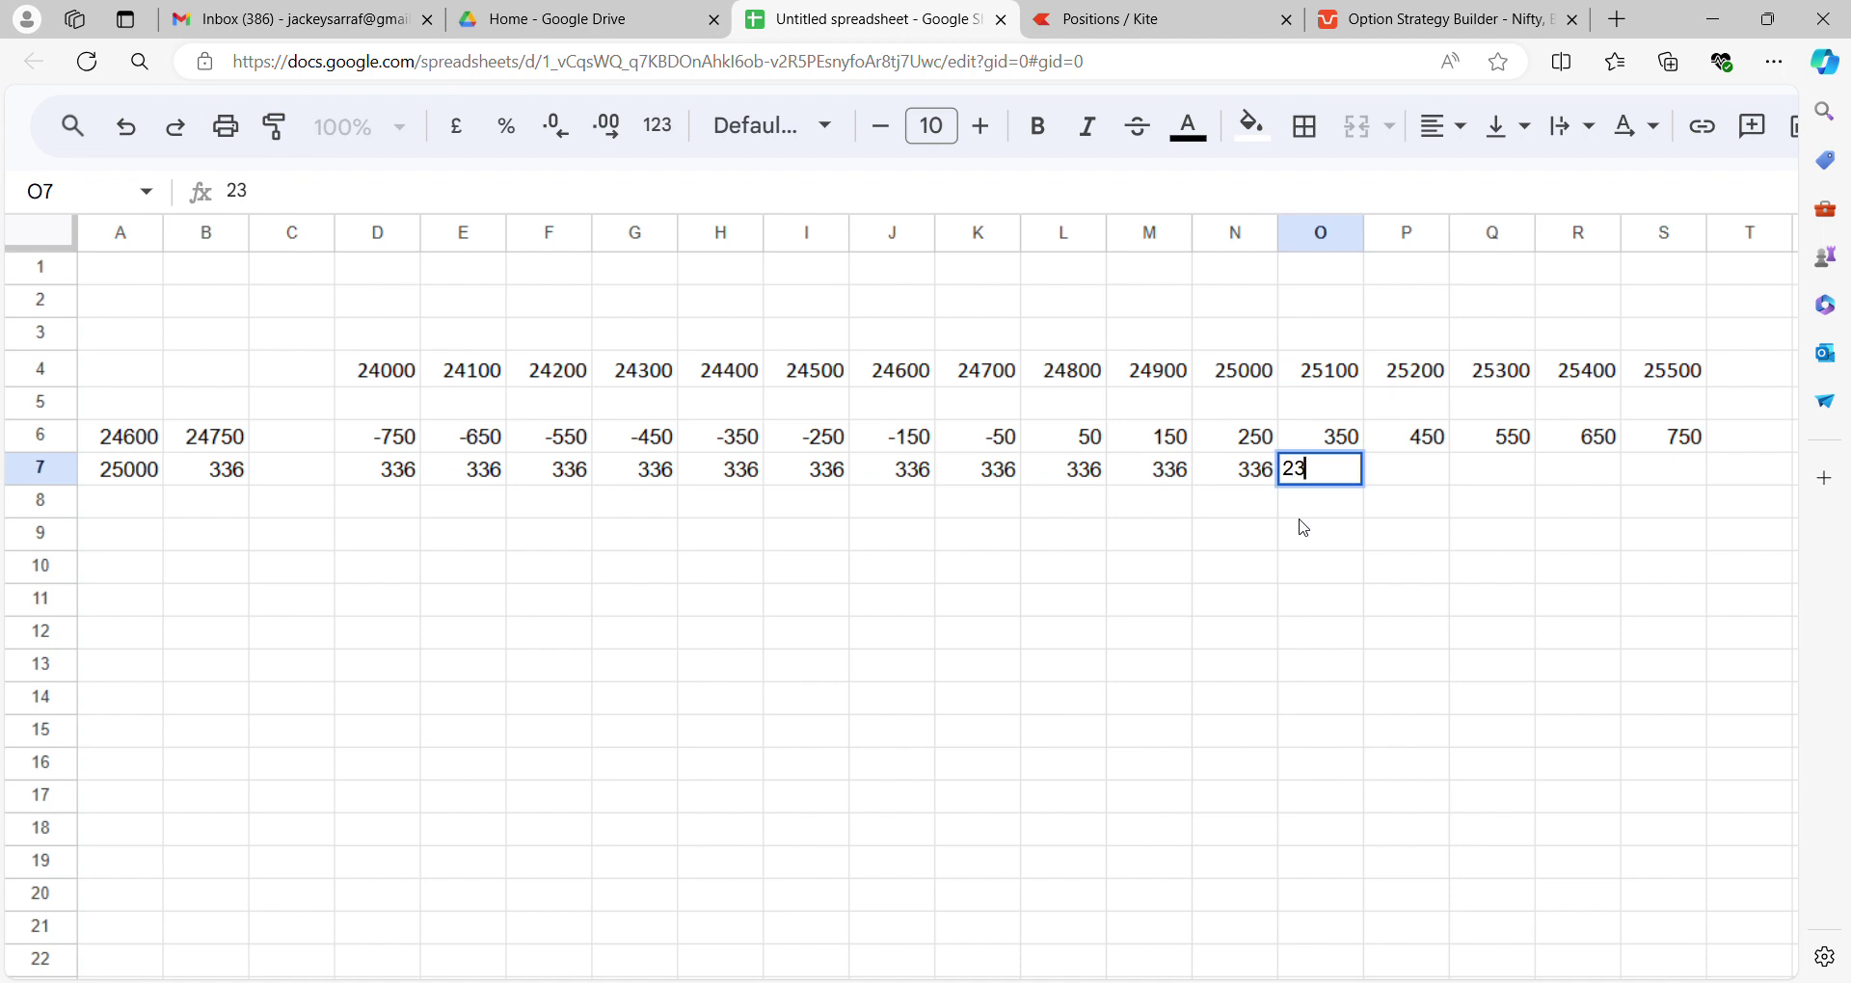
{"action": "key", "text": "Tab"}
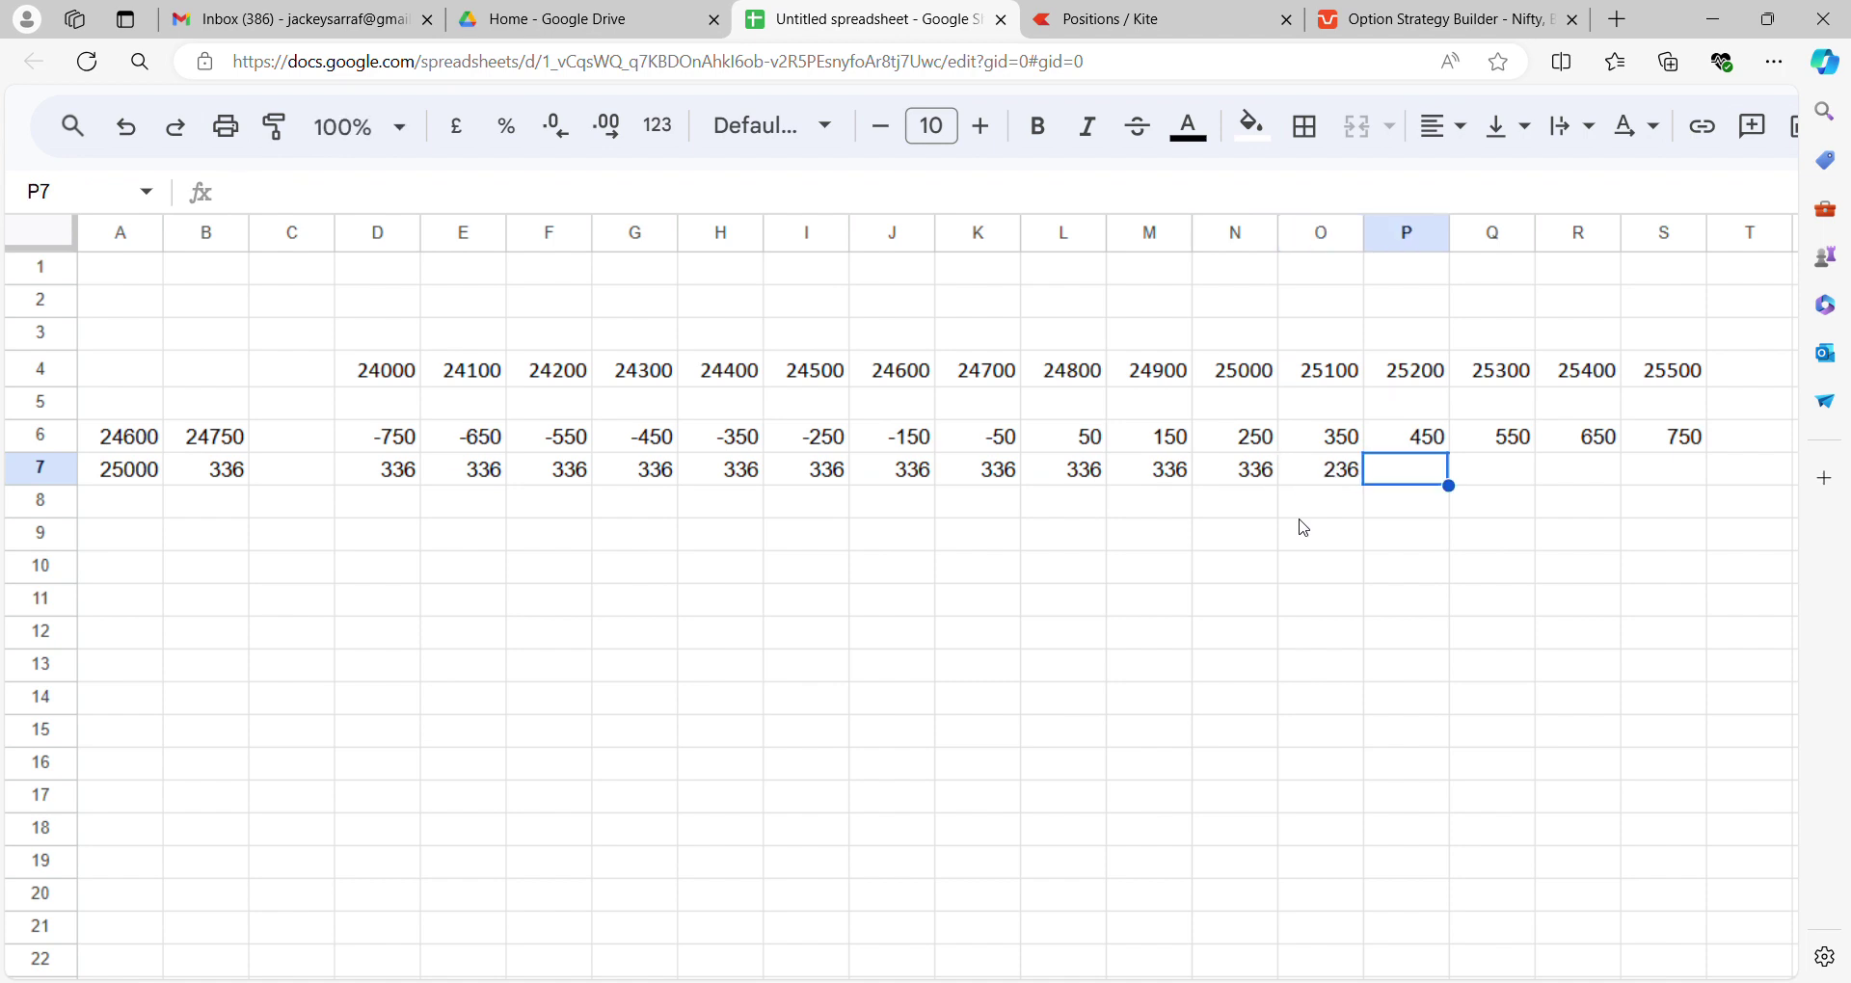
{"action": "type", "text": "136"}
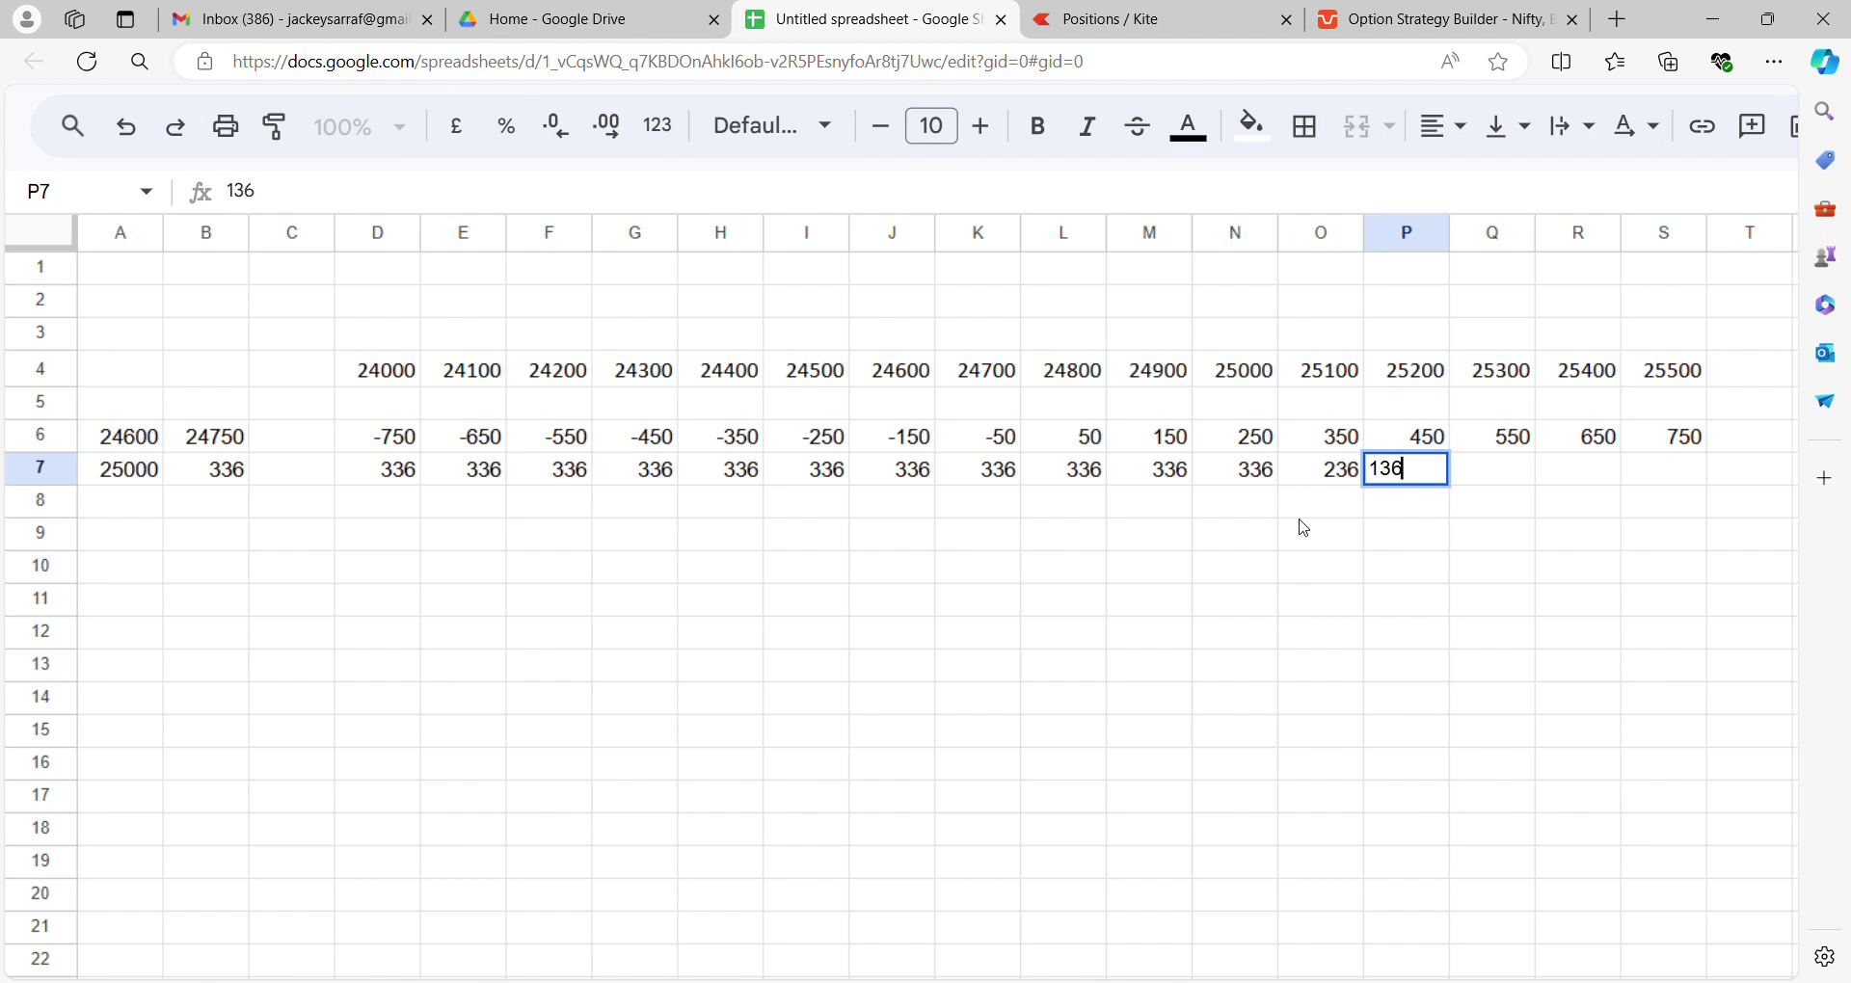
{"action": "key", "text": "Tab"}
{"action": "type", "text": "36"}
{"action": "key", "text": "Tab"}
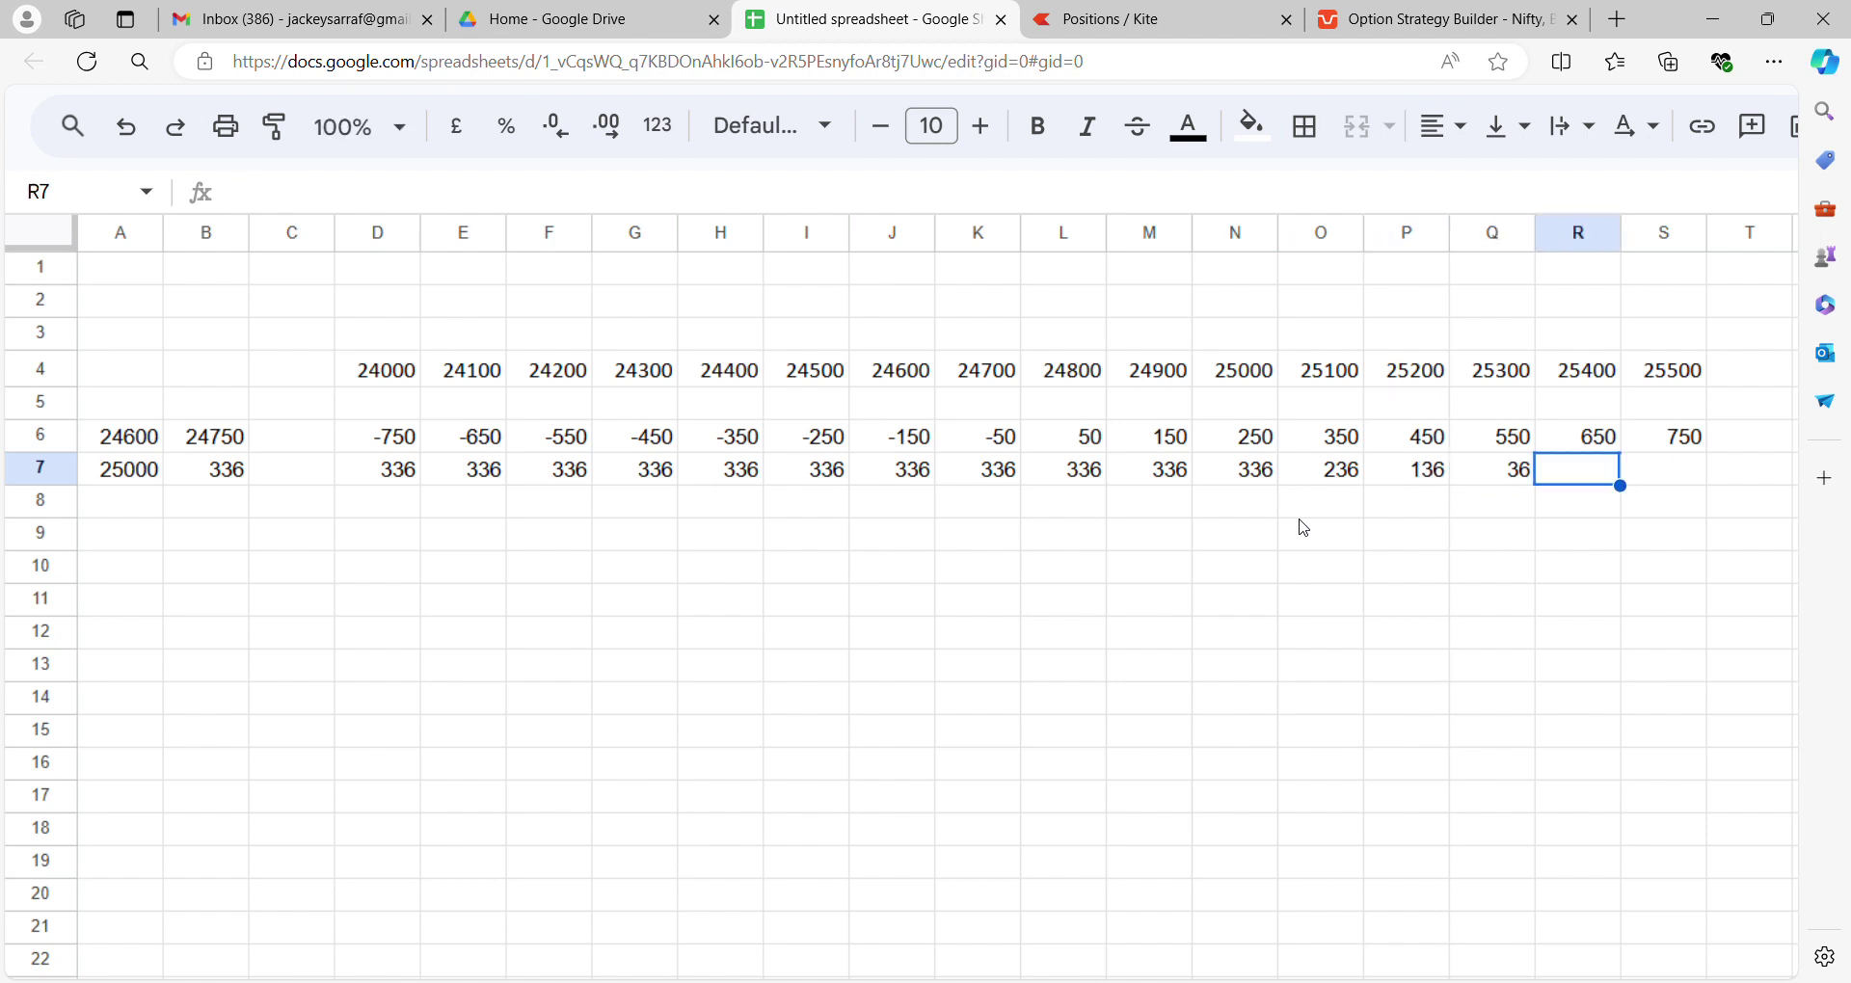
Enter the short call payoffs -64 in R7 and -164 in S7 for the price levels 25400 and 25500
{"action": "type", "text": "-64"}
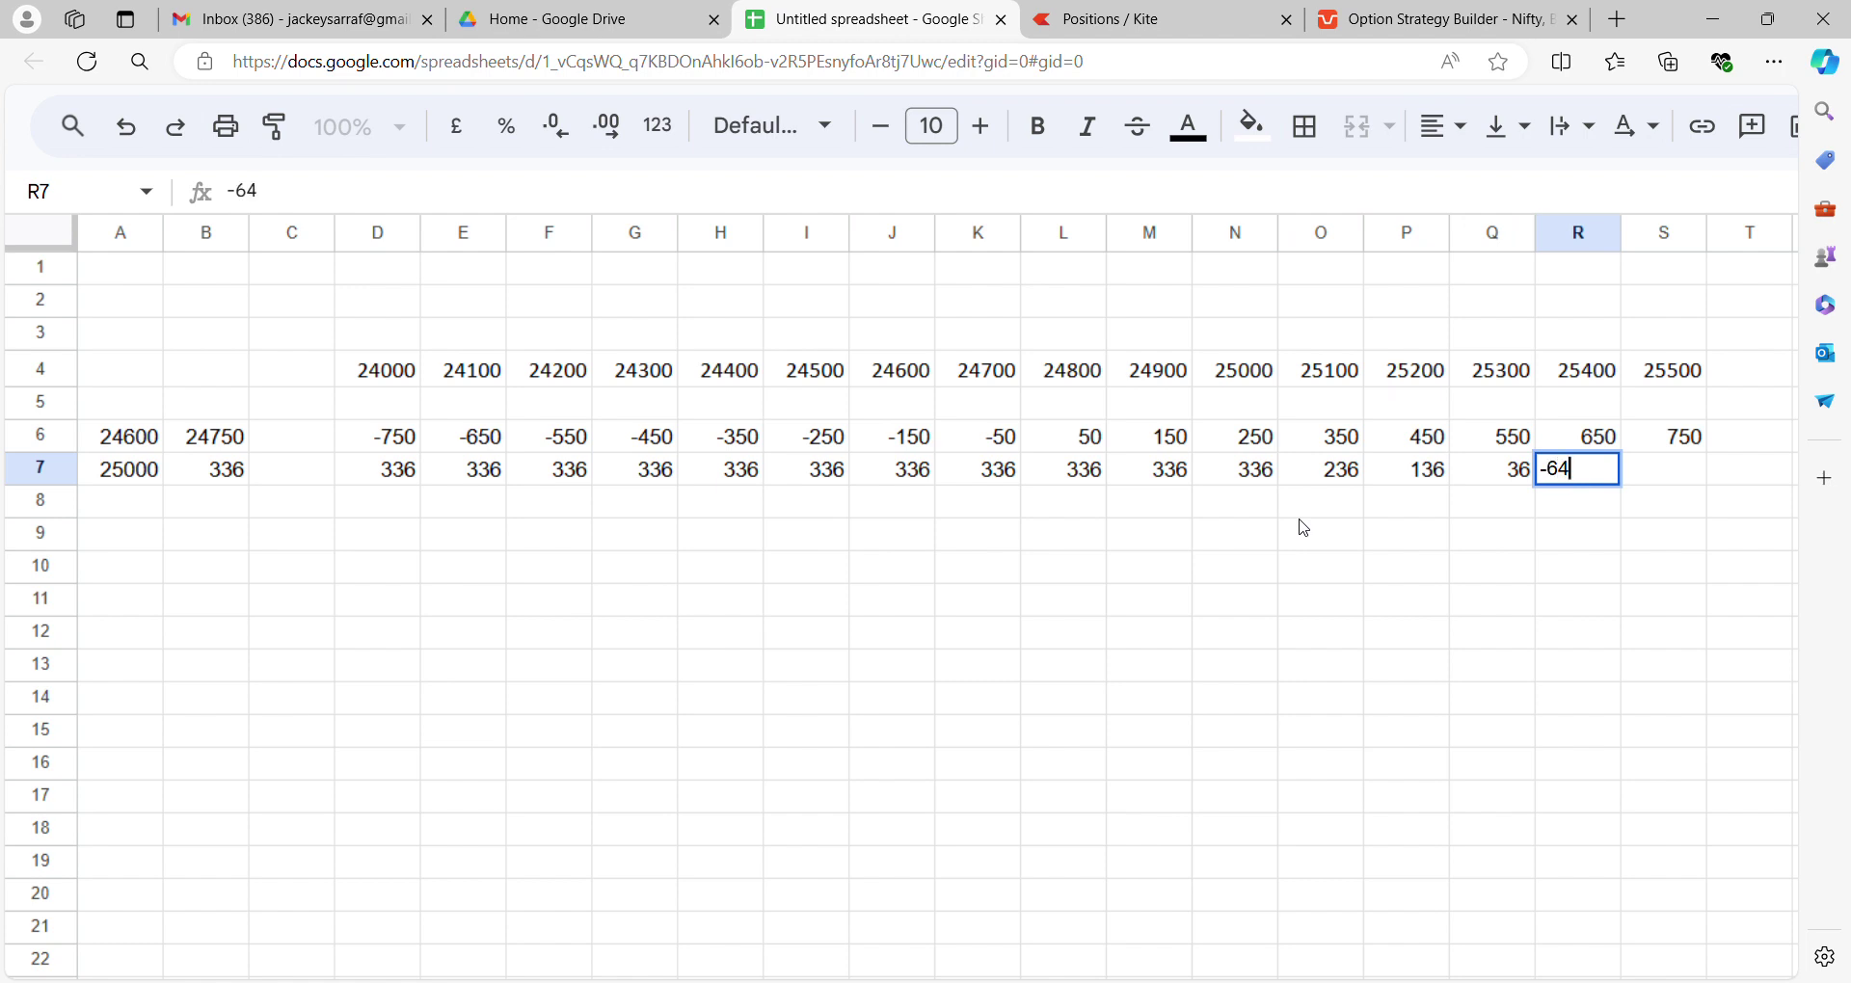
{"action": "key", "text": "Tab"}
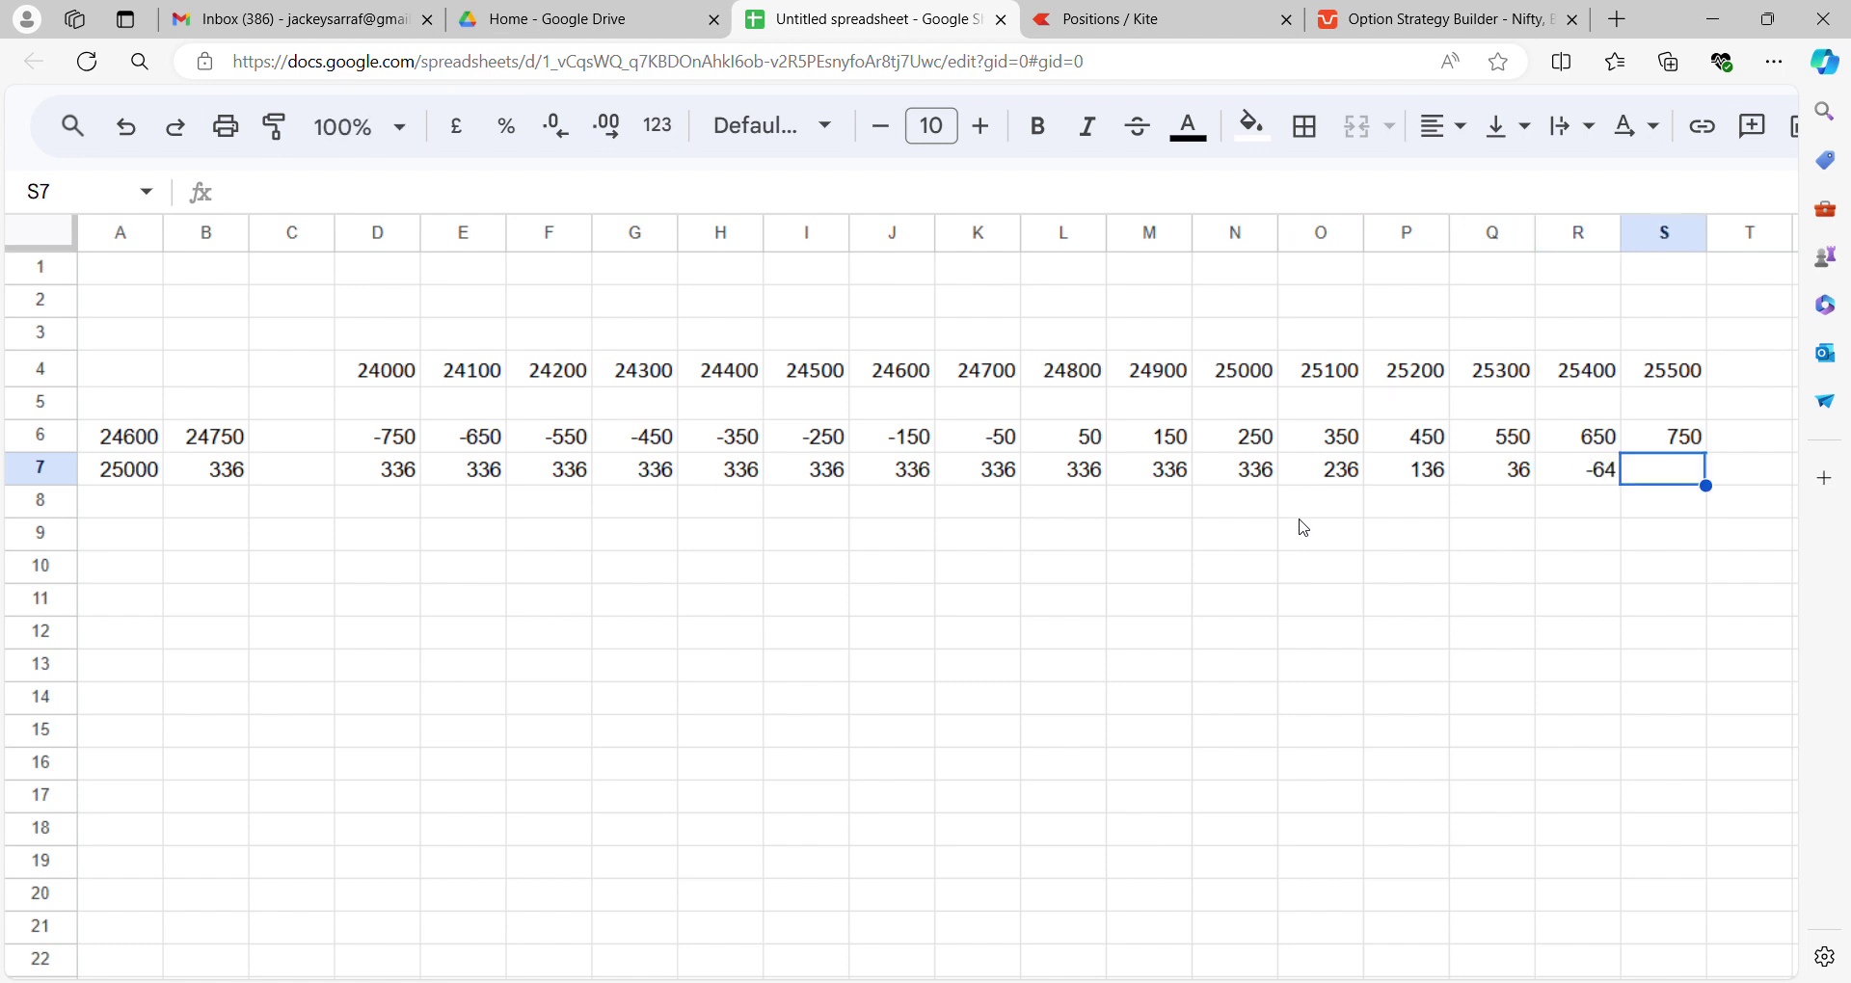
{"action": "type", "text": "-164"}
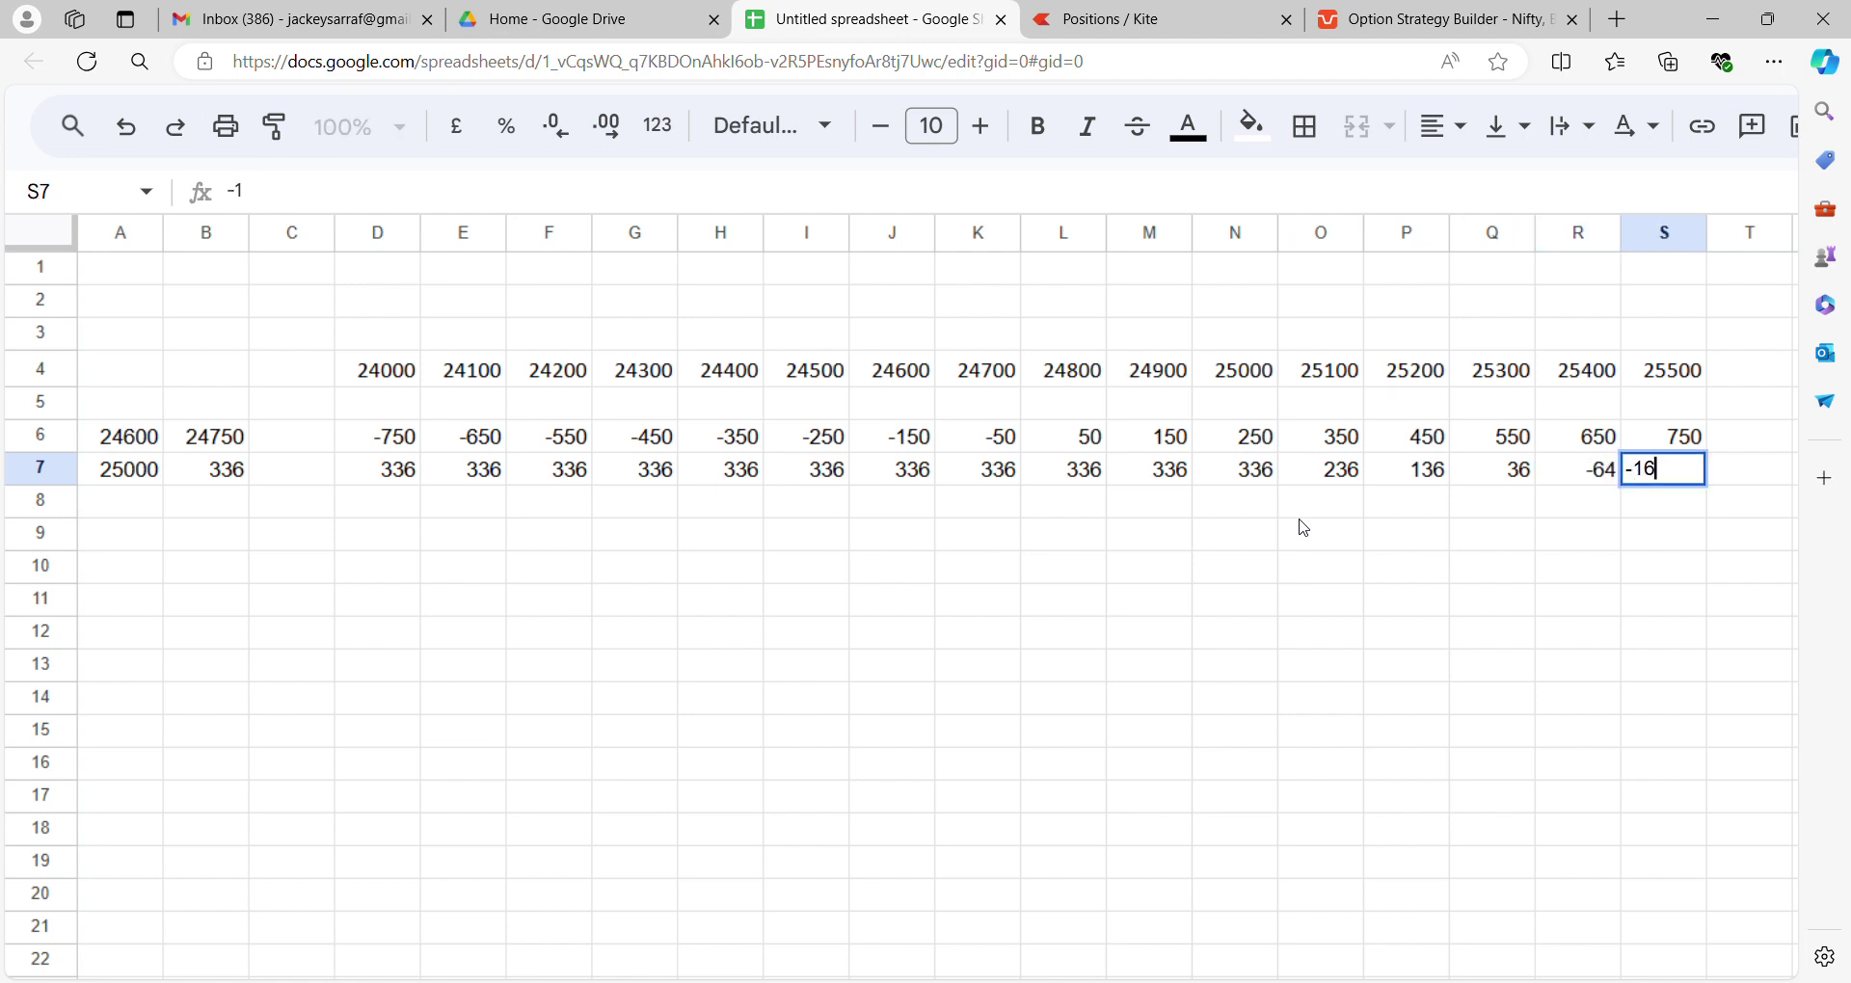
{"action": "key", "text": "Down"}
Total the future and call payoffs for the 24000 level in D8 with =SUM(D6:D7)
{"action": "key", "text": "Left"}
{"action": "key", "text": "Left"}
{"action": "key", "text": "Left"}
{"action": "key", "text": "Left"}
{"action": "key", "text": "Left"}
{"action": "key", "text": "Left"}
{"action": "key", "text": "Left"}
{"action": "key", "text": "Left"}
{"action": "key", "text": "Left"}
{"action": "key", "text": "Left"}
{"action": "key", "text": "Left"}
{"action": "key", "text": "Left"}
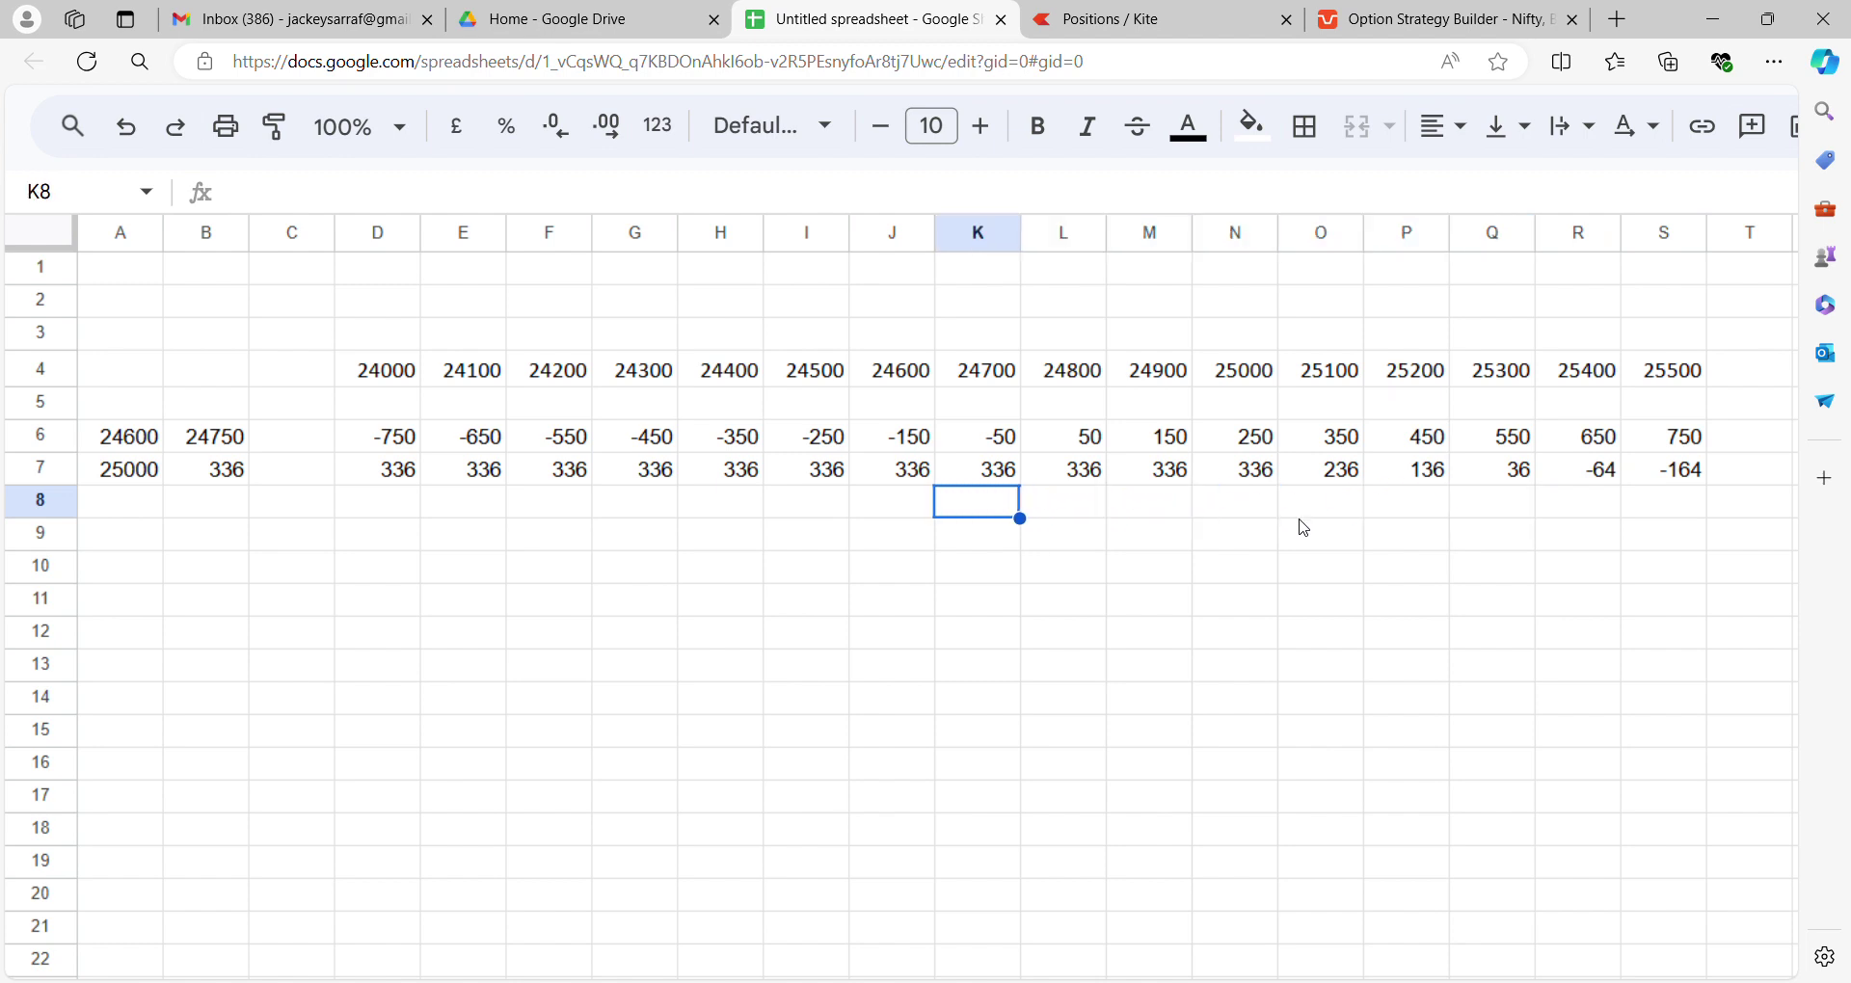
{"action": "key", "text": "Left"}
{"action": "key", "text": "Left"}
{"action": "key", "text": "Left"}
{"action": "type", "text": "="}
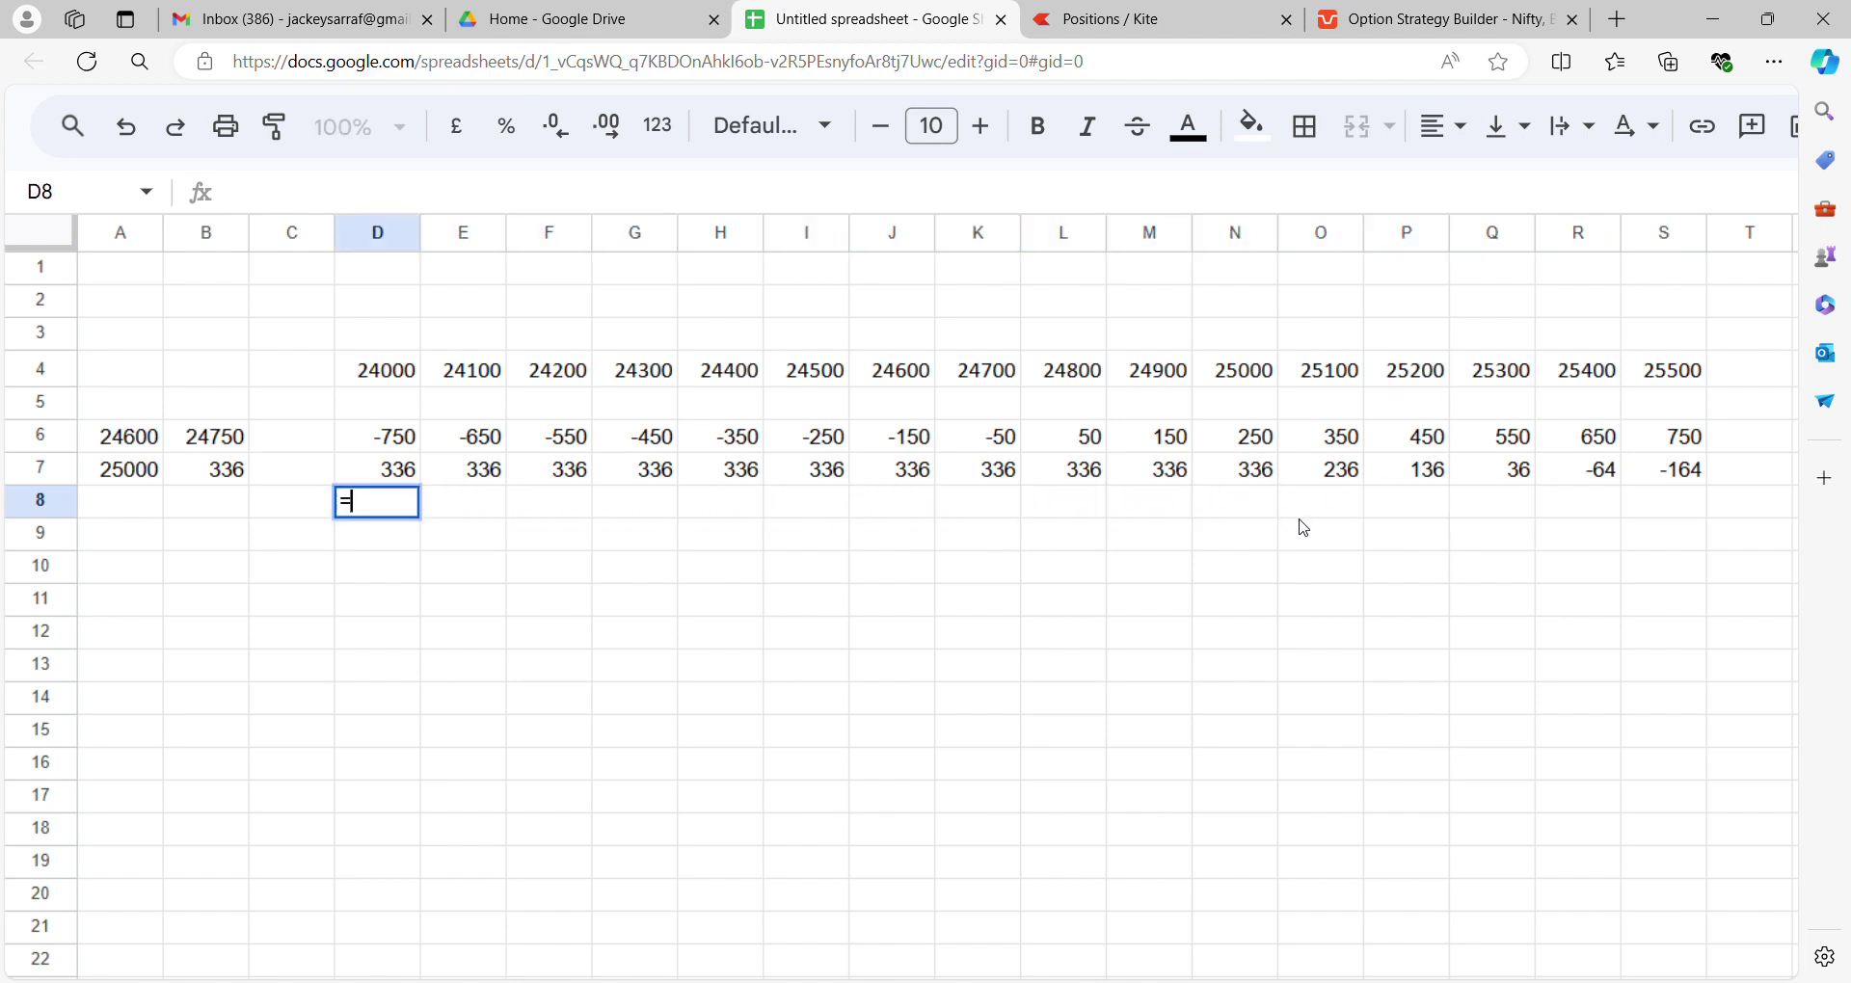
{"action": "type", "text": "SUM("}
{"action": "key", "text": "Up"}
{"action": "key", "text": "shift+Up"}
{"action": "key", "text": "Return"}
{"action": "key", "text": "Up"}
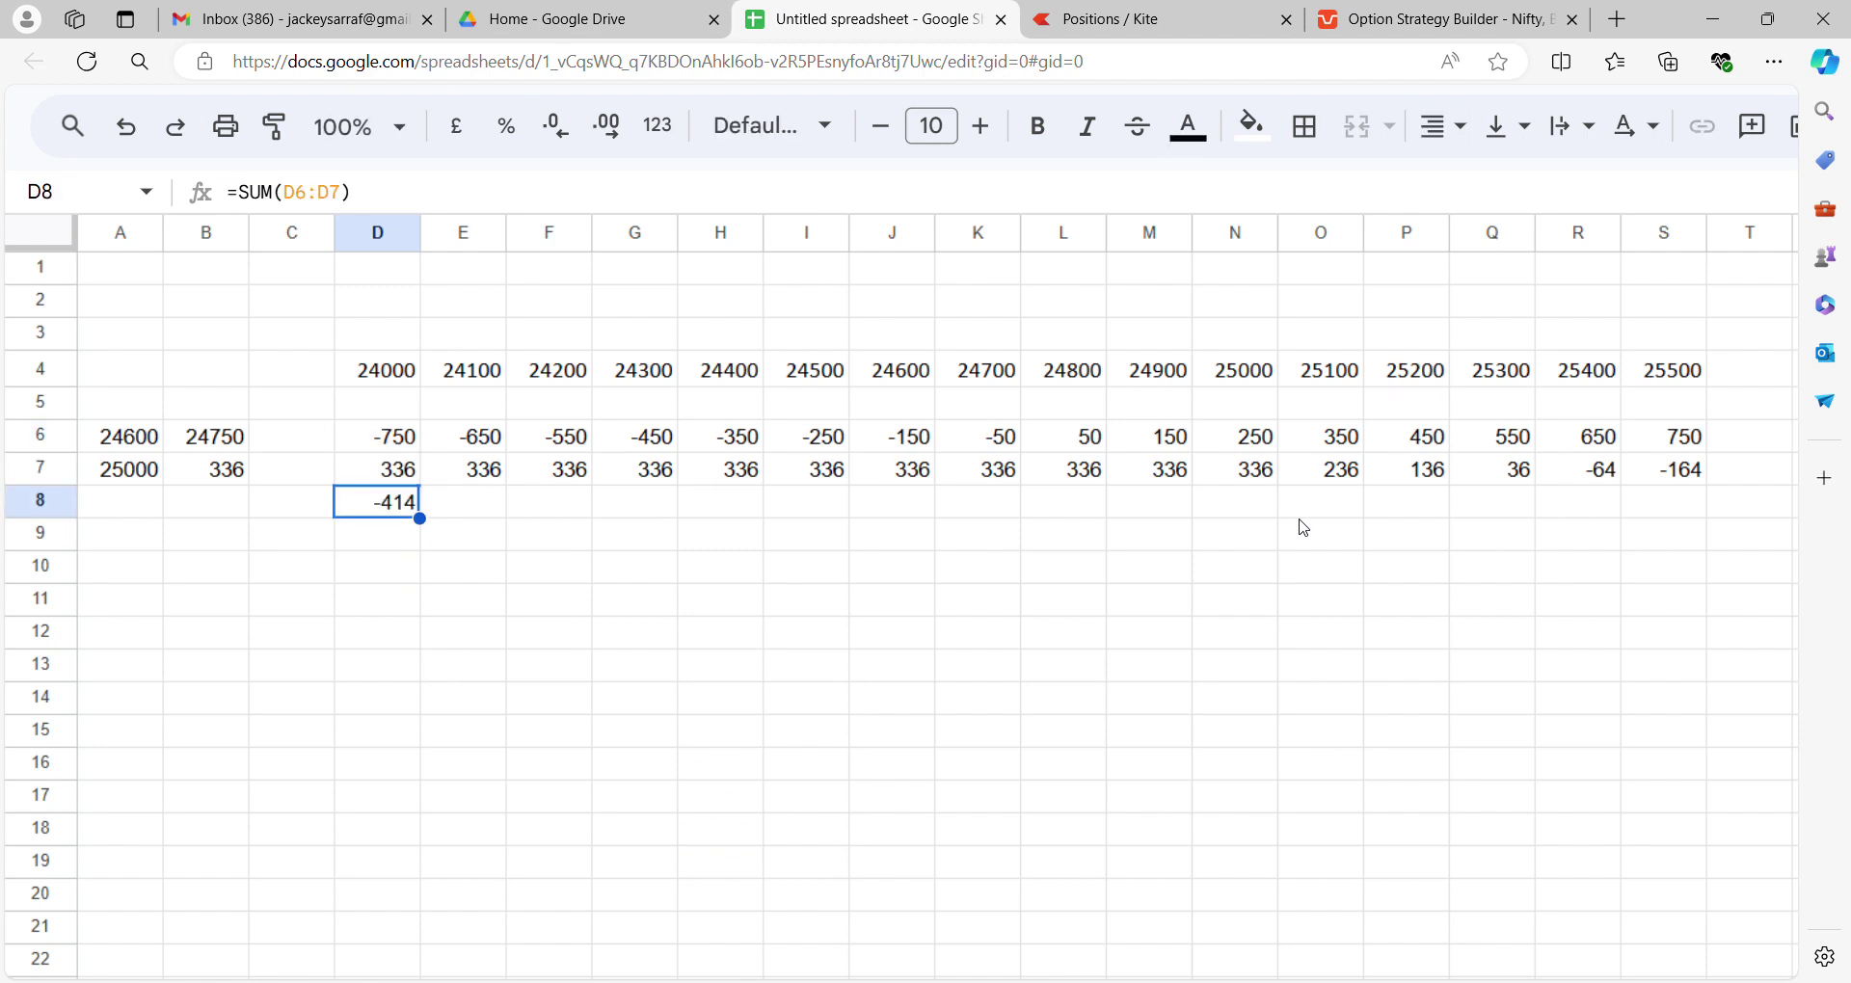
Copy the D8 sum formula across row 8 into E8:S8 for the remaining price levels
{"action": "key", "text": "ctrl+c"}
{"action": "key", "text": "Right"}
{"action": "key", "text": "shift+Right"}
{"action": "key", "text": "shift+Right"}
{"action": "key", "text": "shift+Right"}
{"action": "key", "text": "shift+Right"}
{"action": "key", "text": "shift+Right"}
{"action": "key", "text": "shift+Right"}
{"action": "key", "text": "shift+Right"}
{"action": "key", "text": "shift+Right"}
{"action": "key", "text": "shift+Right"}
{"action": "key", "text": "shift+Right"}
{"action": "key", "text": "shift+Right"}
{"action": "key", "text": "shift+Right"}
{"action": "key", "text": "shift+Right"}
{"action": "key", "text": "shift+Right"}
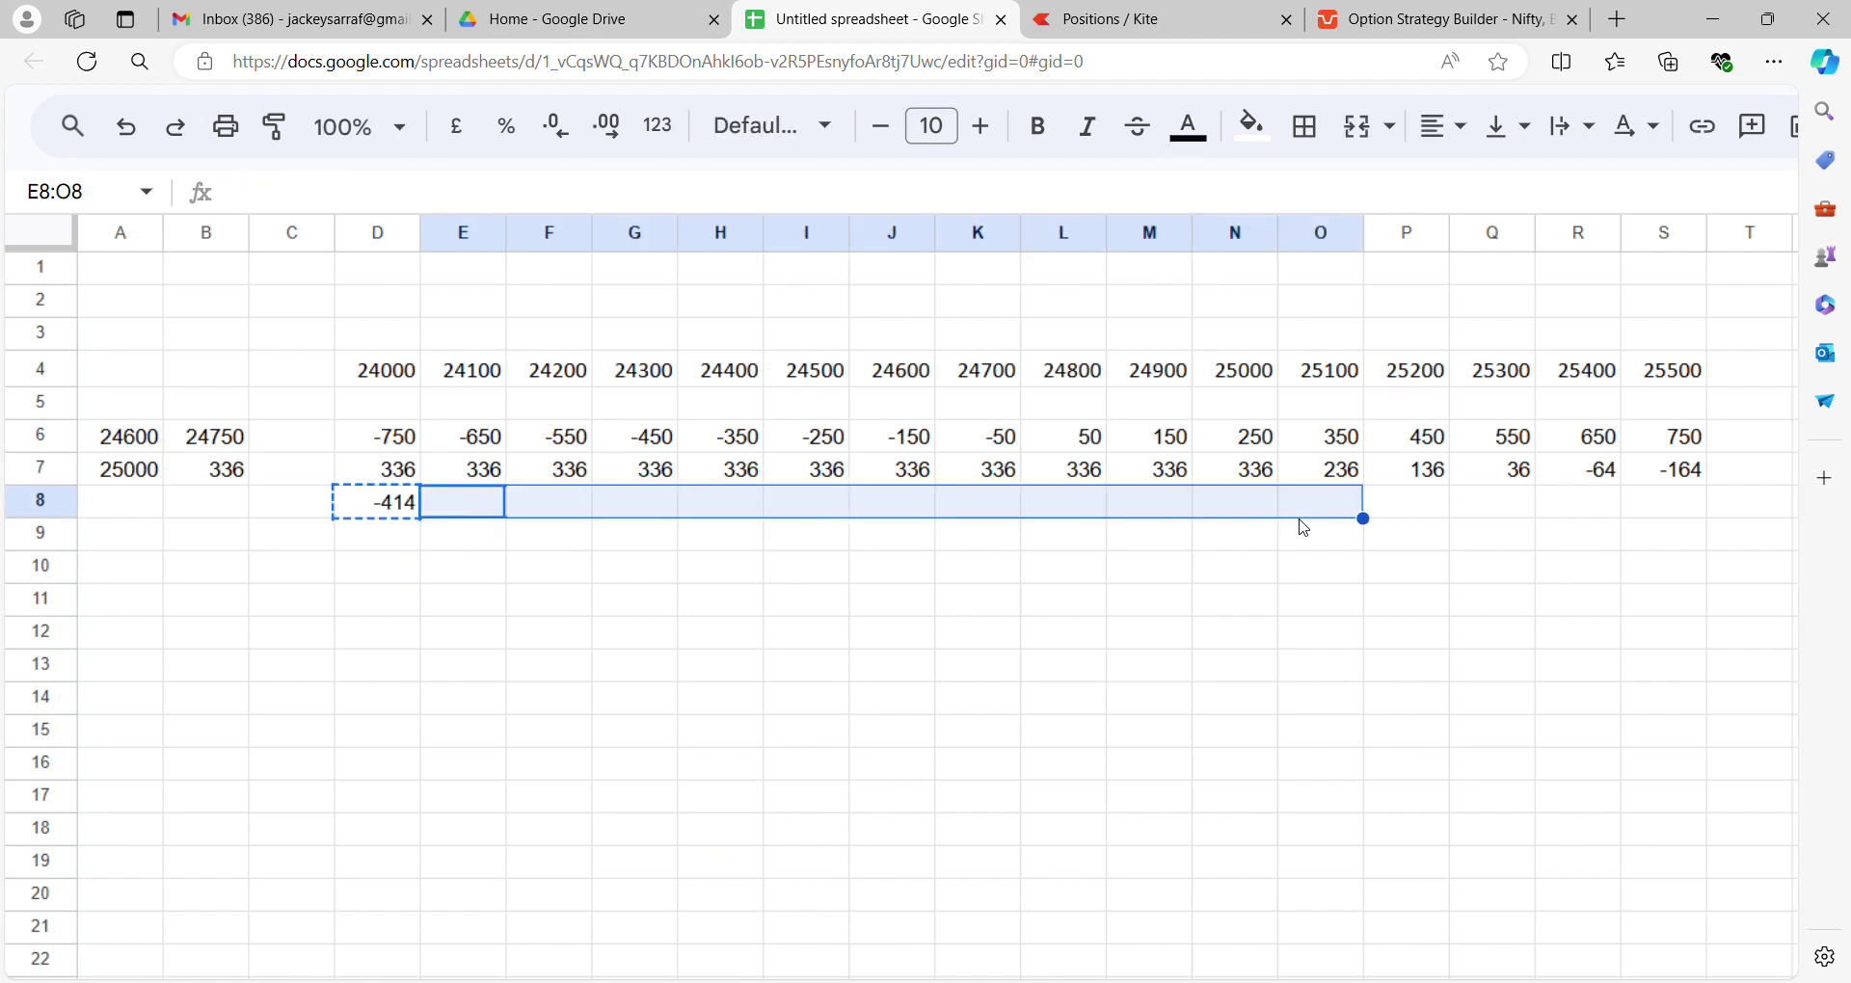
{"action": "key", "text": "ctrl+v"}
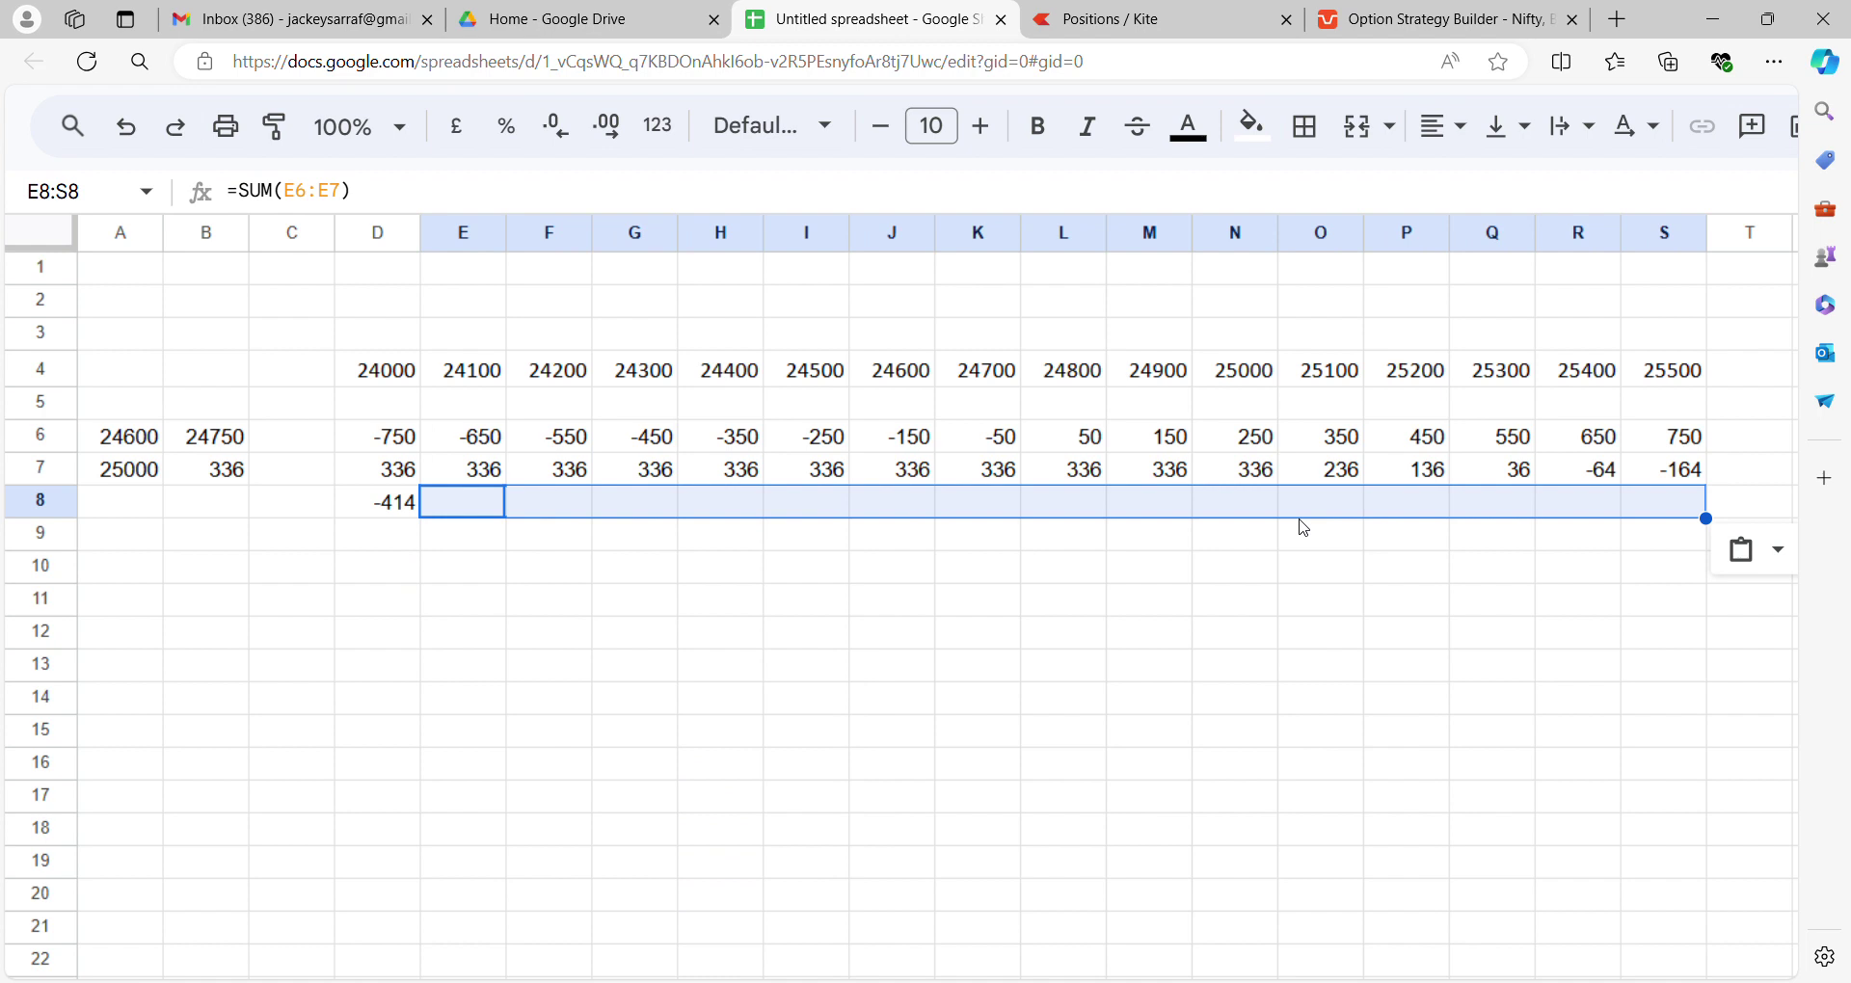
Calculate the rupee payoff for one lot at the 24000 level in D9 with =D8*25
{"action": "key", "text": "Left"}
{"action": "key", "text": "Down"}
{"action": "key", "text": "Left"}
{"action": "key", "text": "Right"}
{"action": "type", "text": "="}
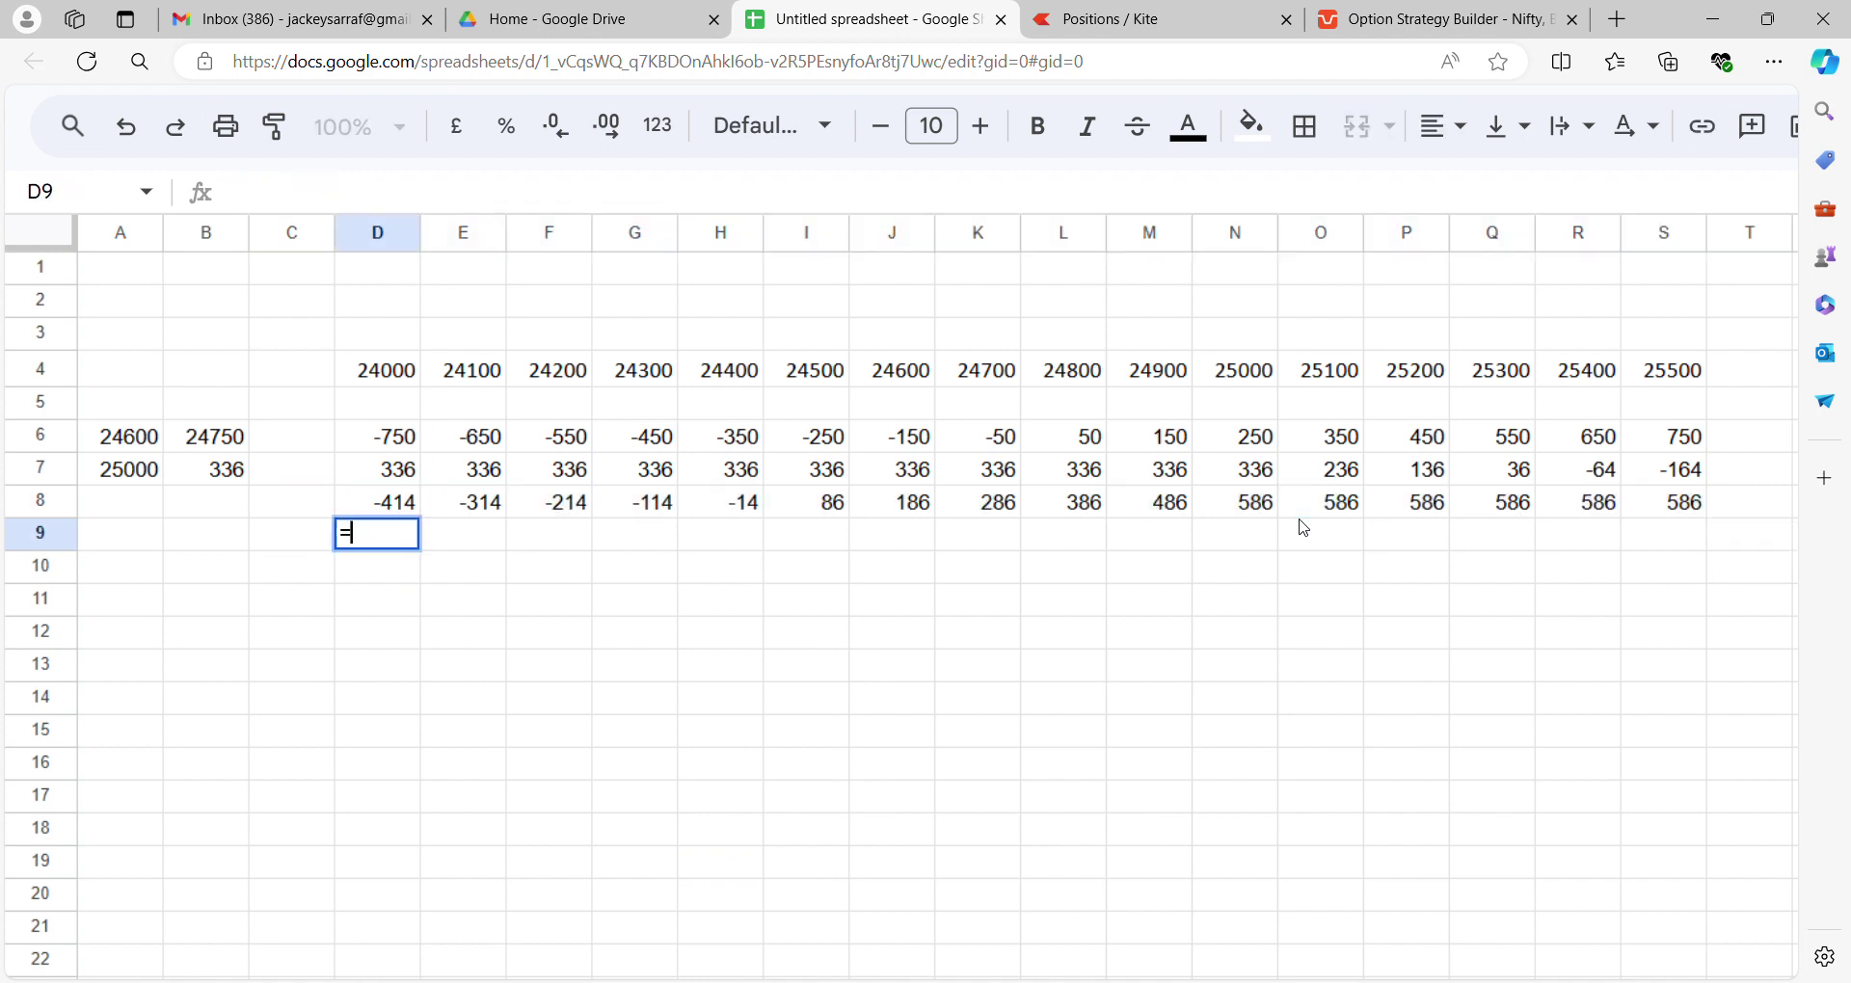
{"action": "key", "text": "Up"}
{"action": "type", "text": "*25"}
{"action": "key", "text": "Return"}
{"action": "key", "text": "Up"}
Copy the D9 lot payoff formula across row 9 into E9:S9
{"action": "key", "text": "ctrl+c"}
{"action": "key", "text": "Right"}
{"action": "key", "text": "shift+Right"}
{"action": "key", "text": "shift+Right"}
{"action": "key", "text": "shift+Right"}
{"action": "key", "text": "shift+Right"}
{"action": "key", "text": "shift+Right"}
{"action": "key", "text": "shift+Right"}
{"action": "key", "text": "shift+Right"}
{"action": "key", "text": "shift+Right"}
{"action": "key", "text": "shift+Right"}
{"action": "key", "text": "shift+Right"}
{"action": "key", "text": "shift+Right"}
{"action": "key", "text": "shift+Right"}
{"action": "key", "text": "shift+Right"}
{"action": "key", "text": "shift+Right"}
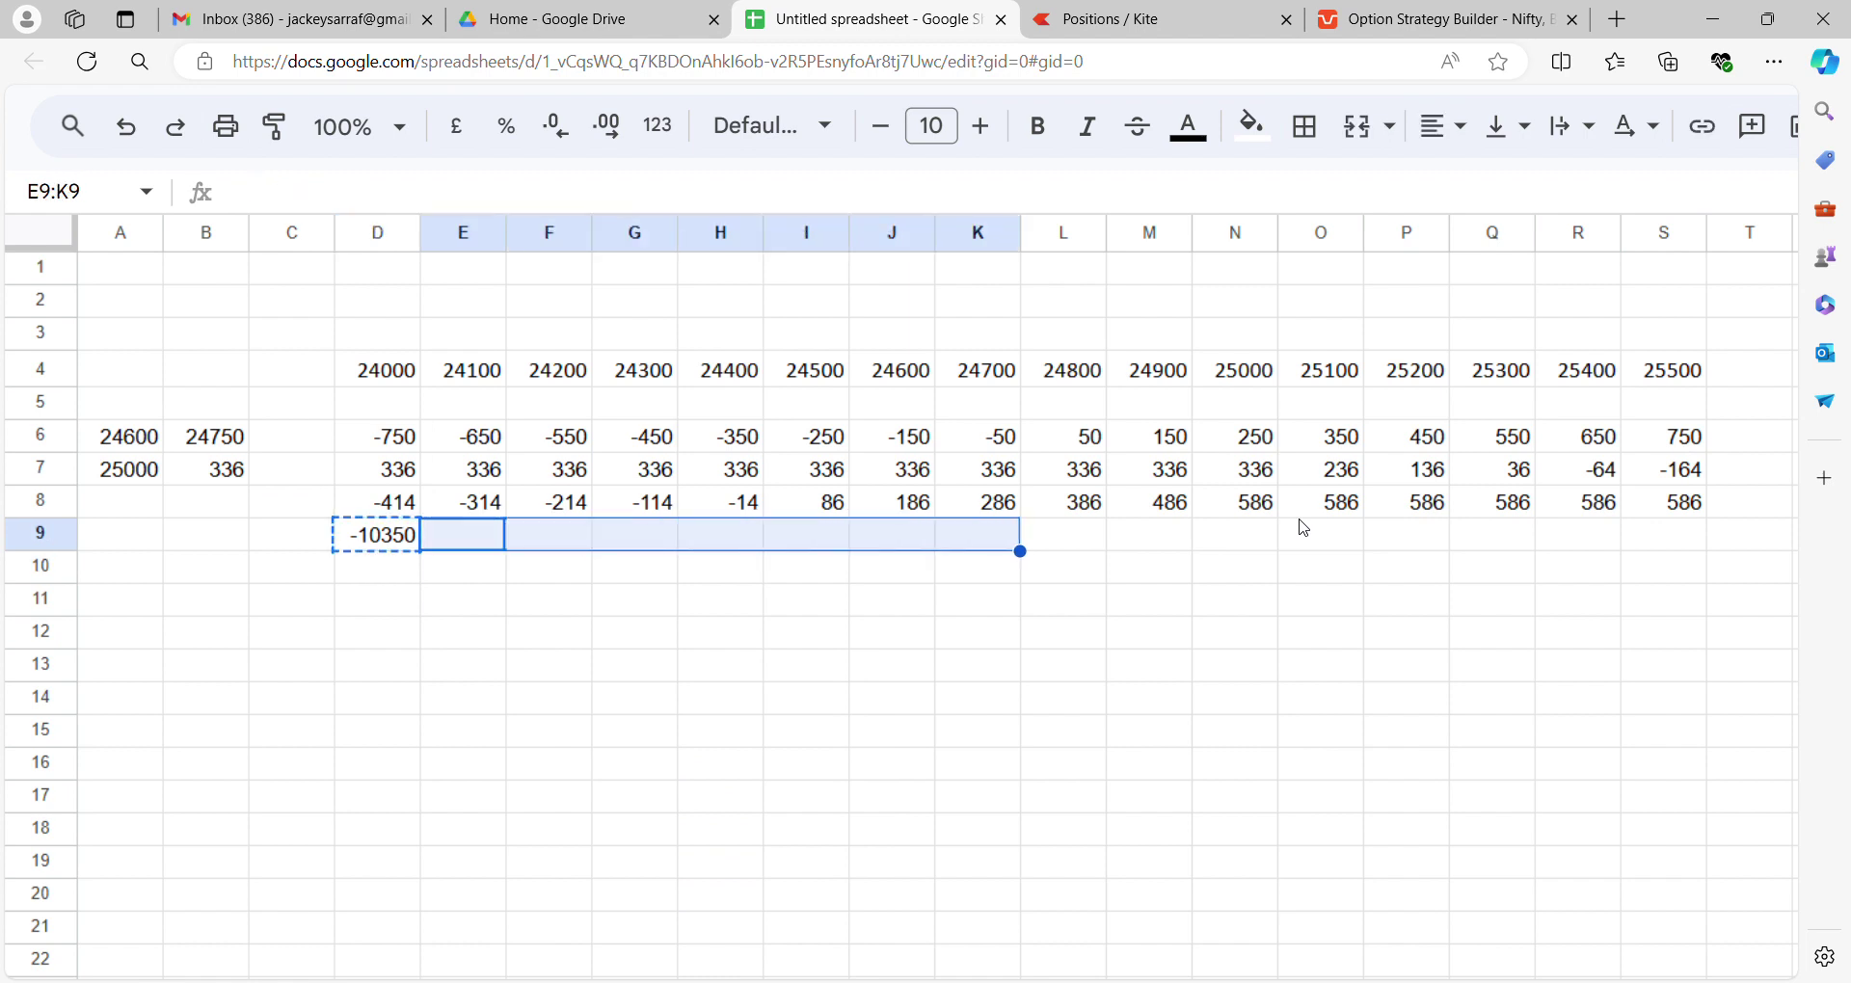
{"action": "key", "text": "ctrl+v"}
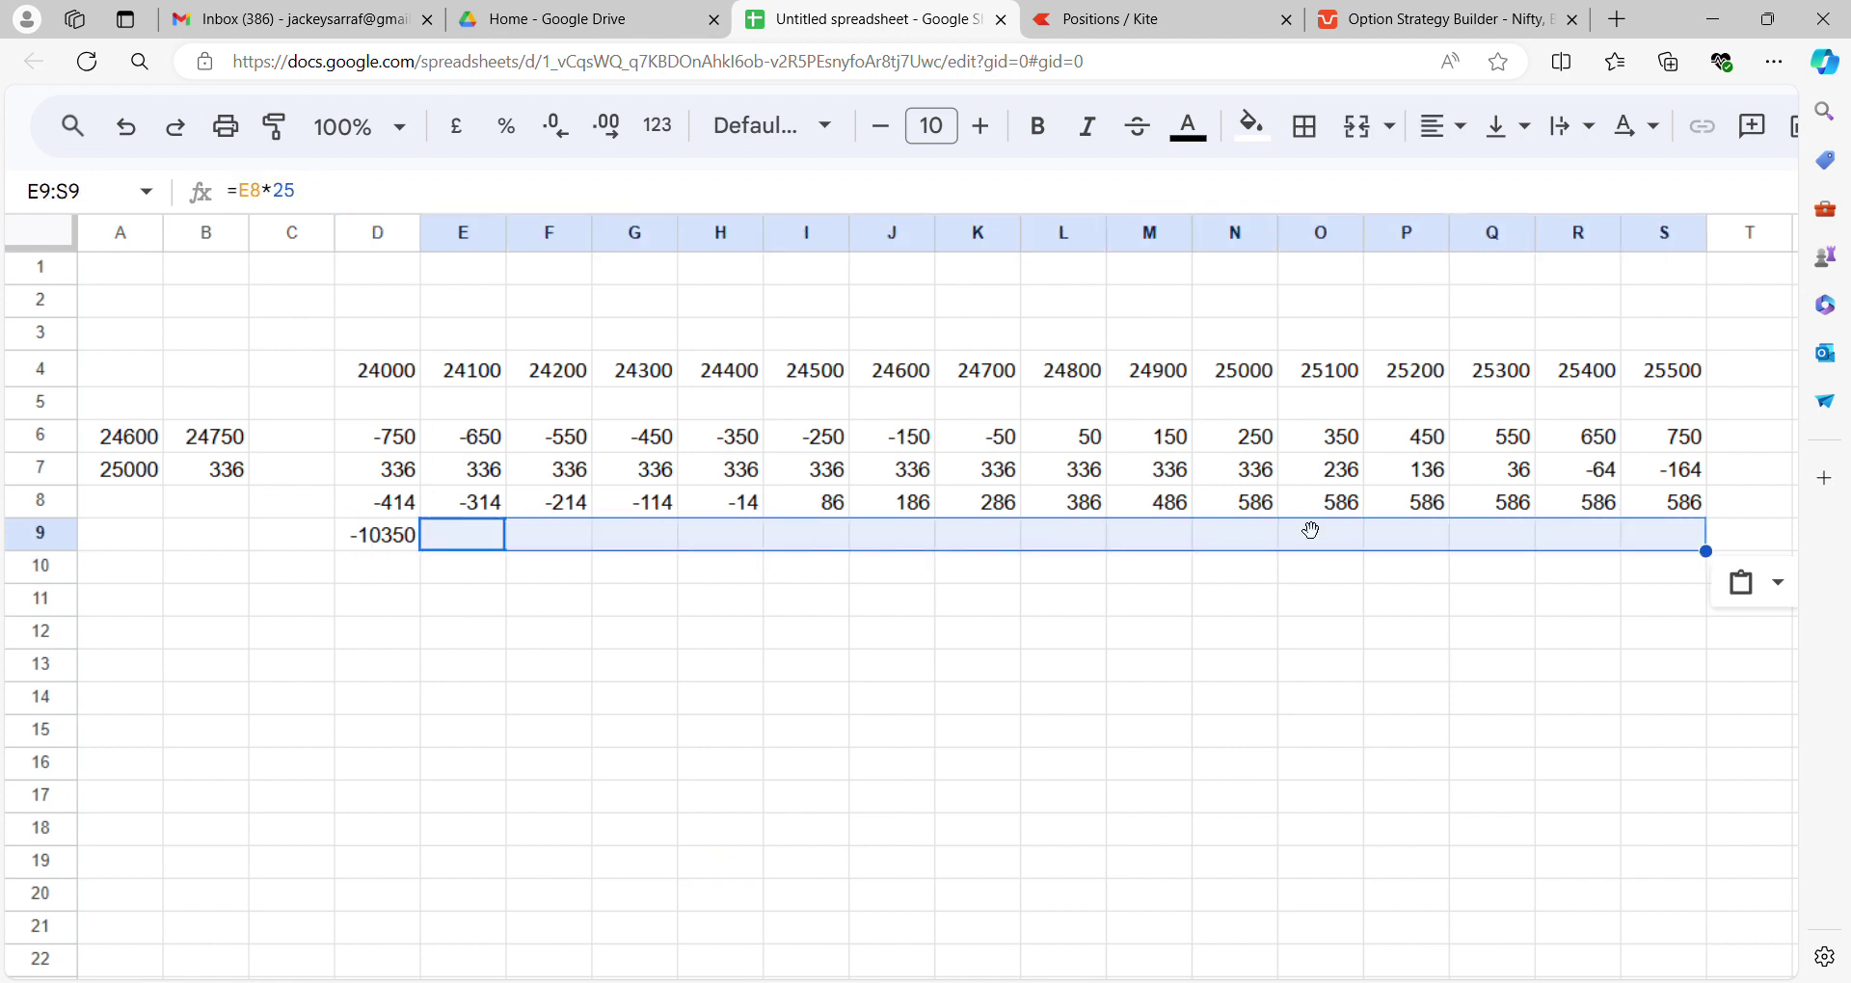
Examine the row 9 payoffs from 25000 to 25500 and compare them with the maximum profit in Sensibull
{"action": "key", "text": "Down"}
{"action": "key", "text": "Right"}
{"action": "key", "text": "Right"}
{"action": "key", "text": "Up"}
{"action": "key", "text": "Right"}
{"action": "key", "text": "Right"}
{"action": "key", "text": "Right"}
{"action": "key", "text": "Right"}
{"action": "key", "text": "Right"}
{"action": "key", "text": "Right"}
{"action": "key", "text": "Right"}
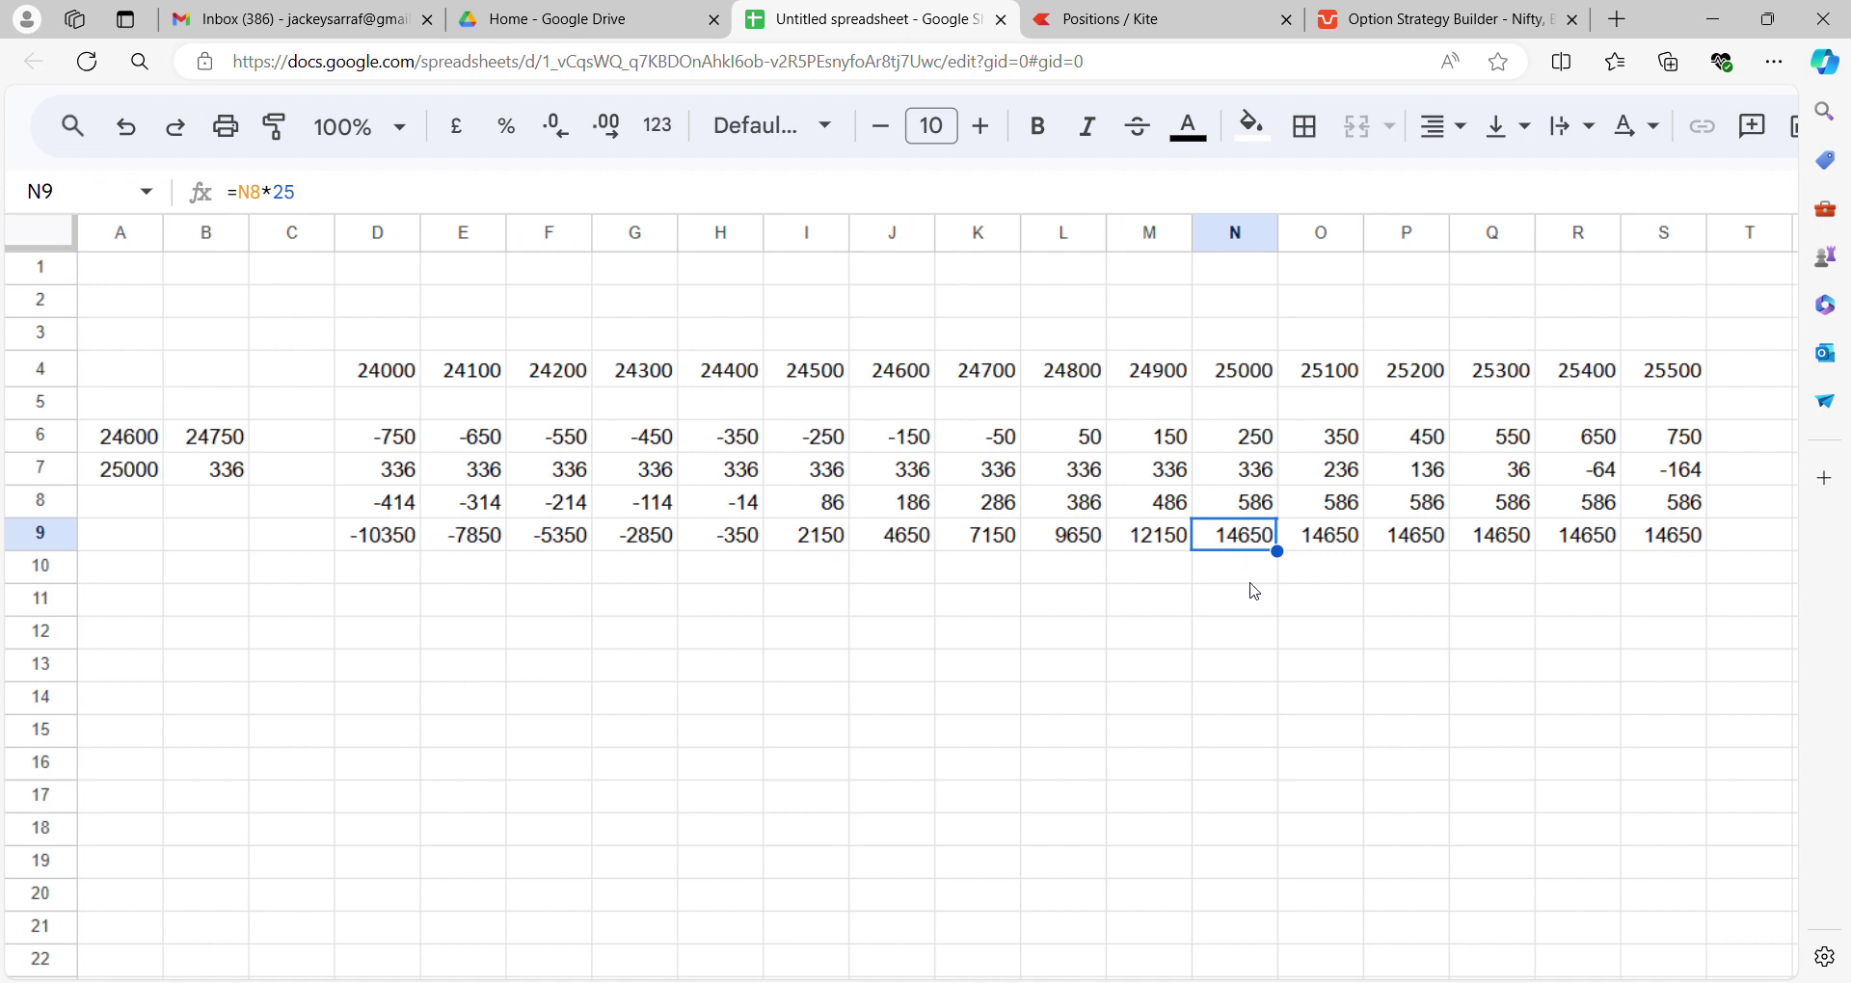
{"action": "key", "text": "shift+Right"}
{"action": "key", "text": "shift+Right"}
{"action": "key", "text": "shift+Right"}
{"action": "key", "text": "shift+Right"}
{"action": "key", "text": "shift+Right"}
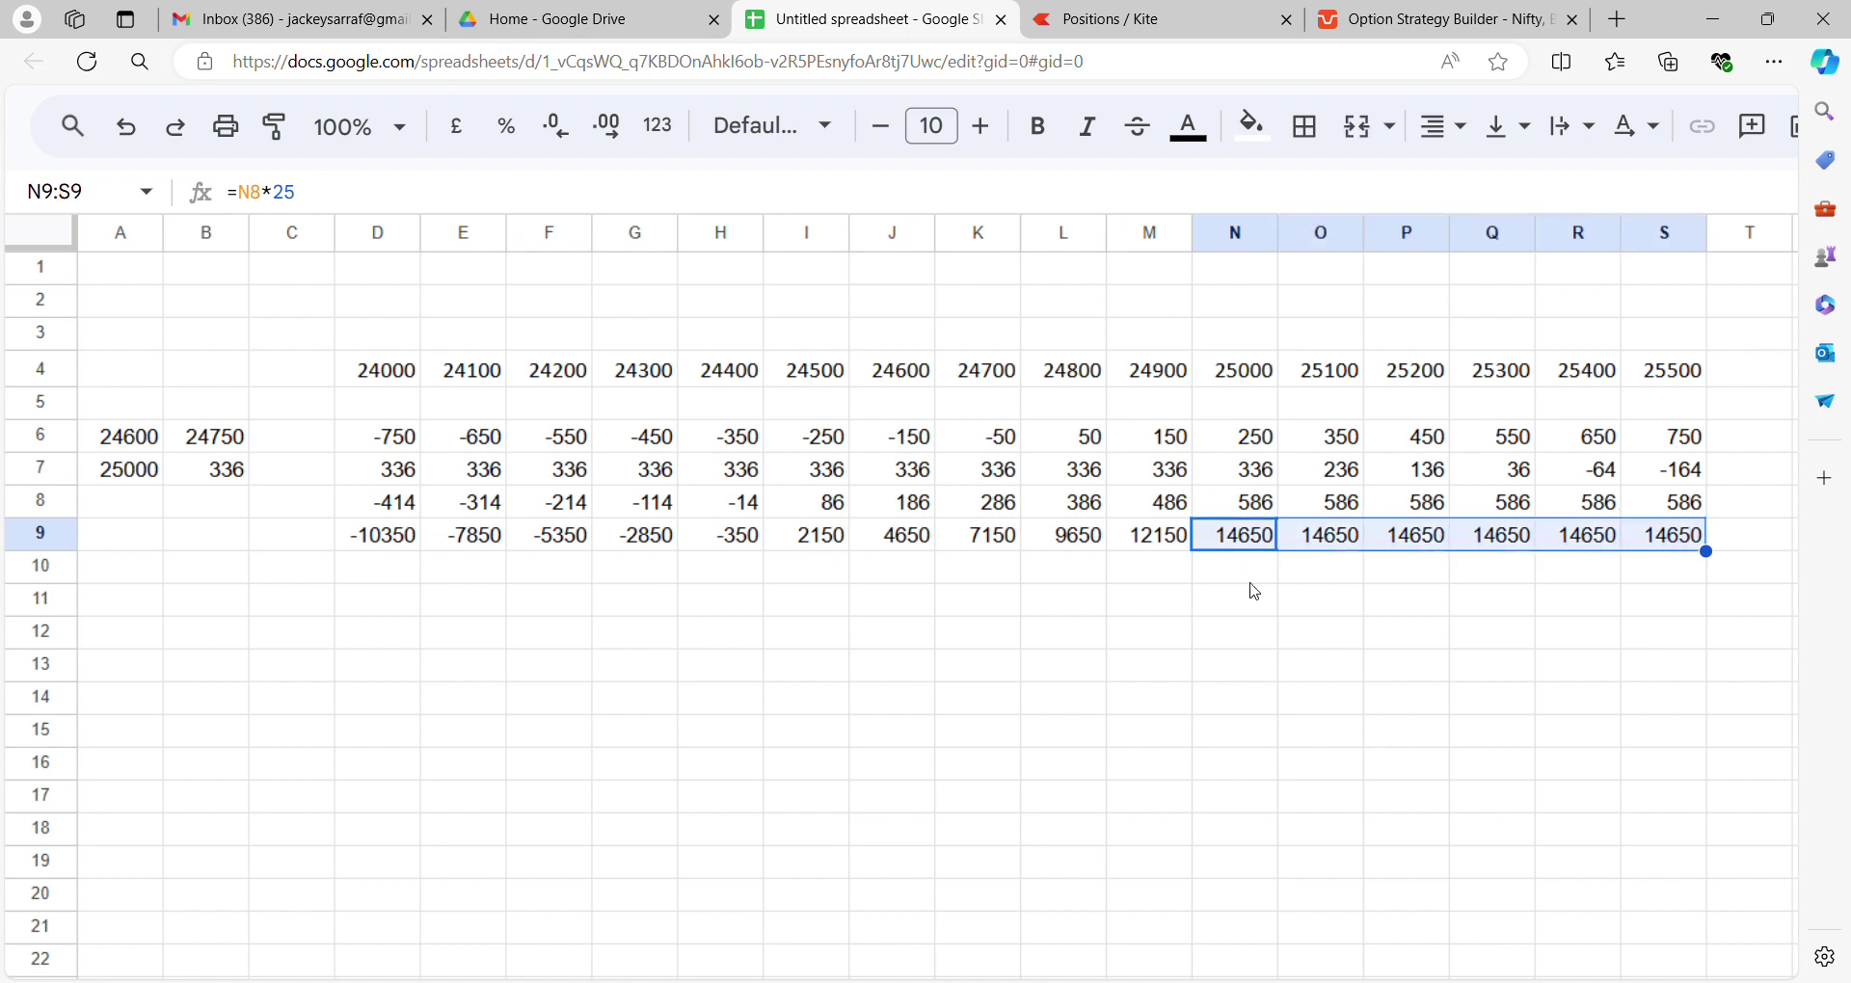
{"action": "left_click", "coordinate": [1452, 20]}
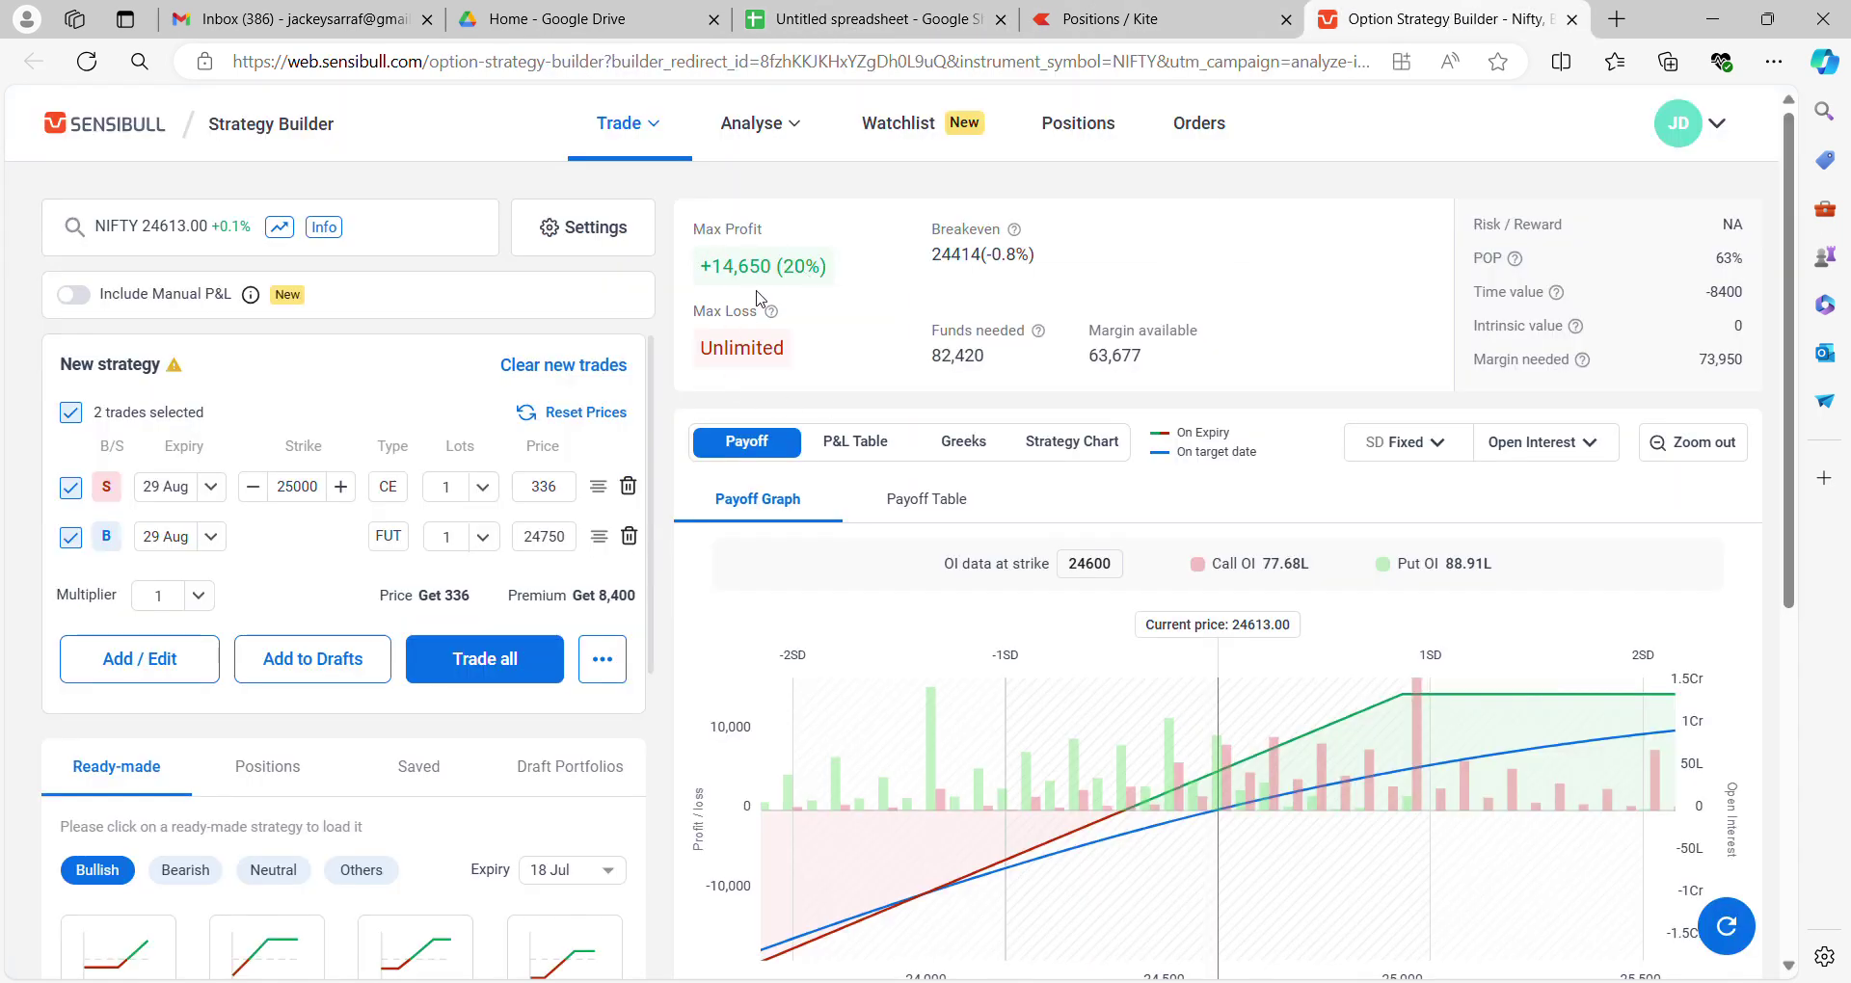
{"action": "left_click", "coordinate": [894, 20]}
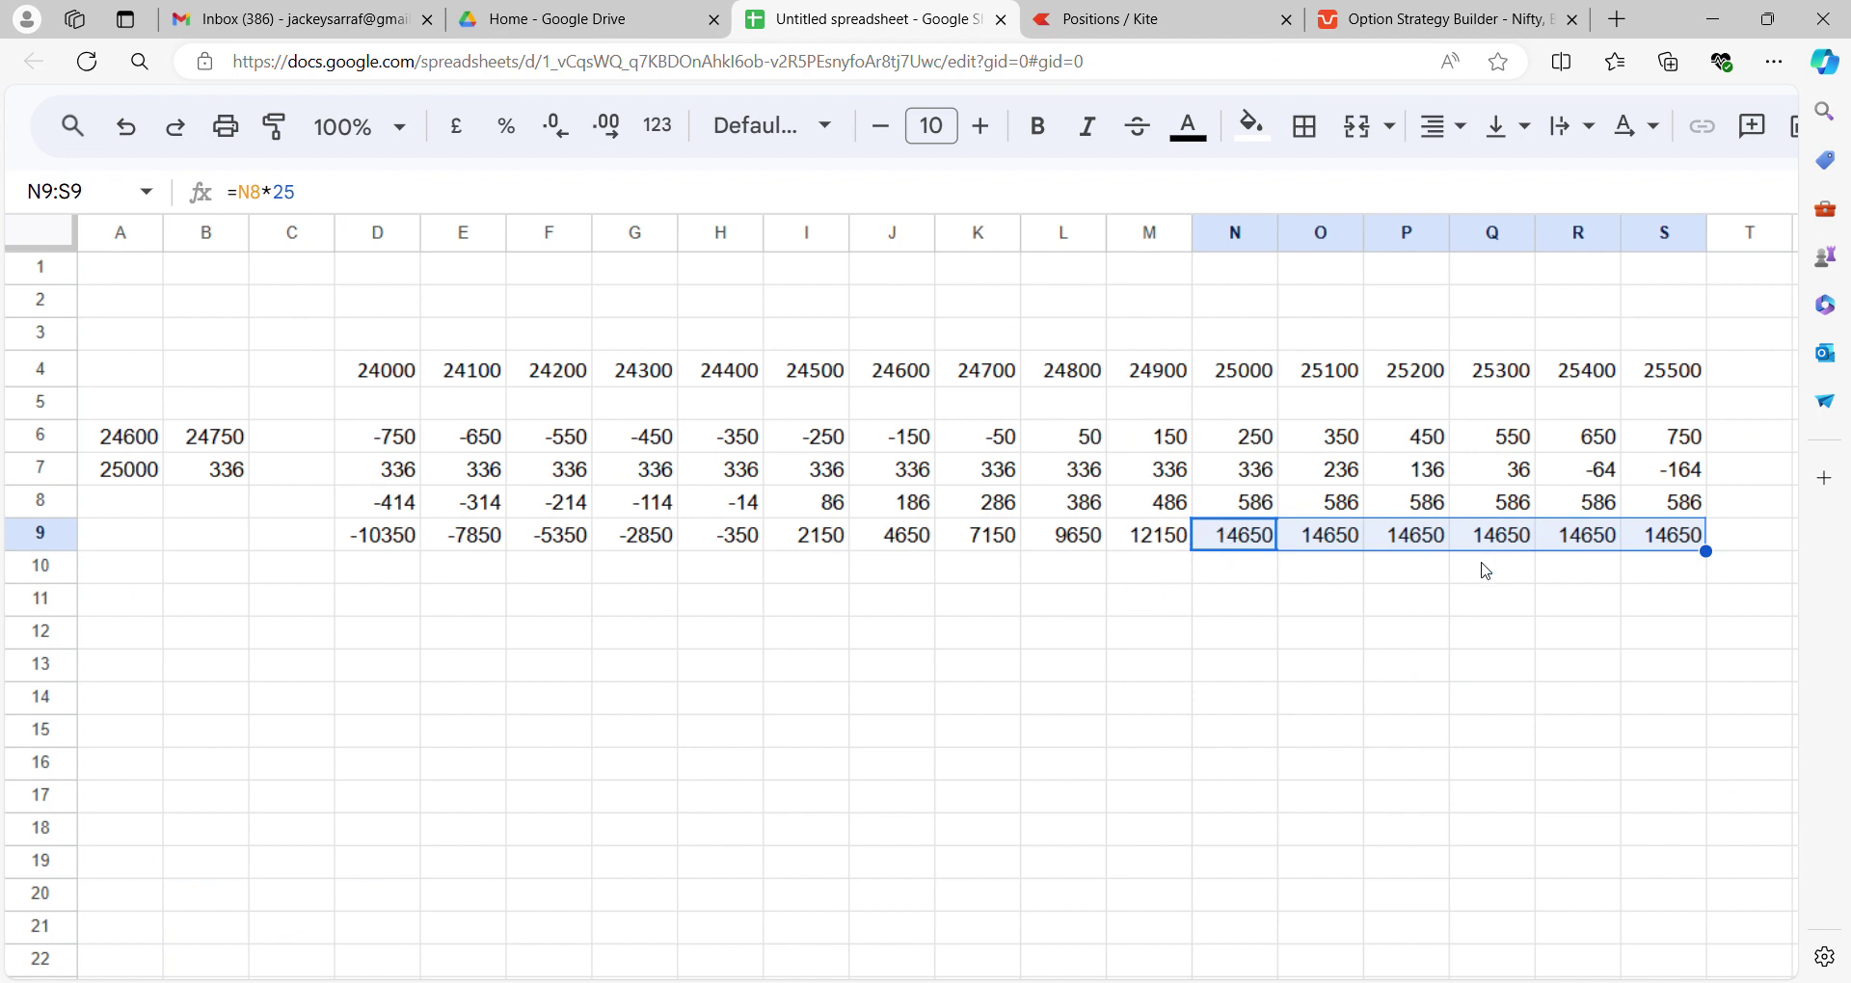
Examine the row 9 payoffs at the lower price levels down to 24000, and the call premium in D7
{"action": "left_click", "coordinate": [1167, 549]}
{"action": "key", "text": "Left"}
{"action": "key", "text": "Left"}
{"action": "key", "text": "Left"}
{"action": "key", "text": "Left"}
{"action": "key", "text": "Left"}
{"action": "key", "text": "Left"}
{"action": "key", "text": "Left"}
{"action": "key", "text": "Left"}
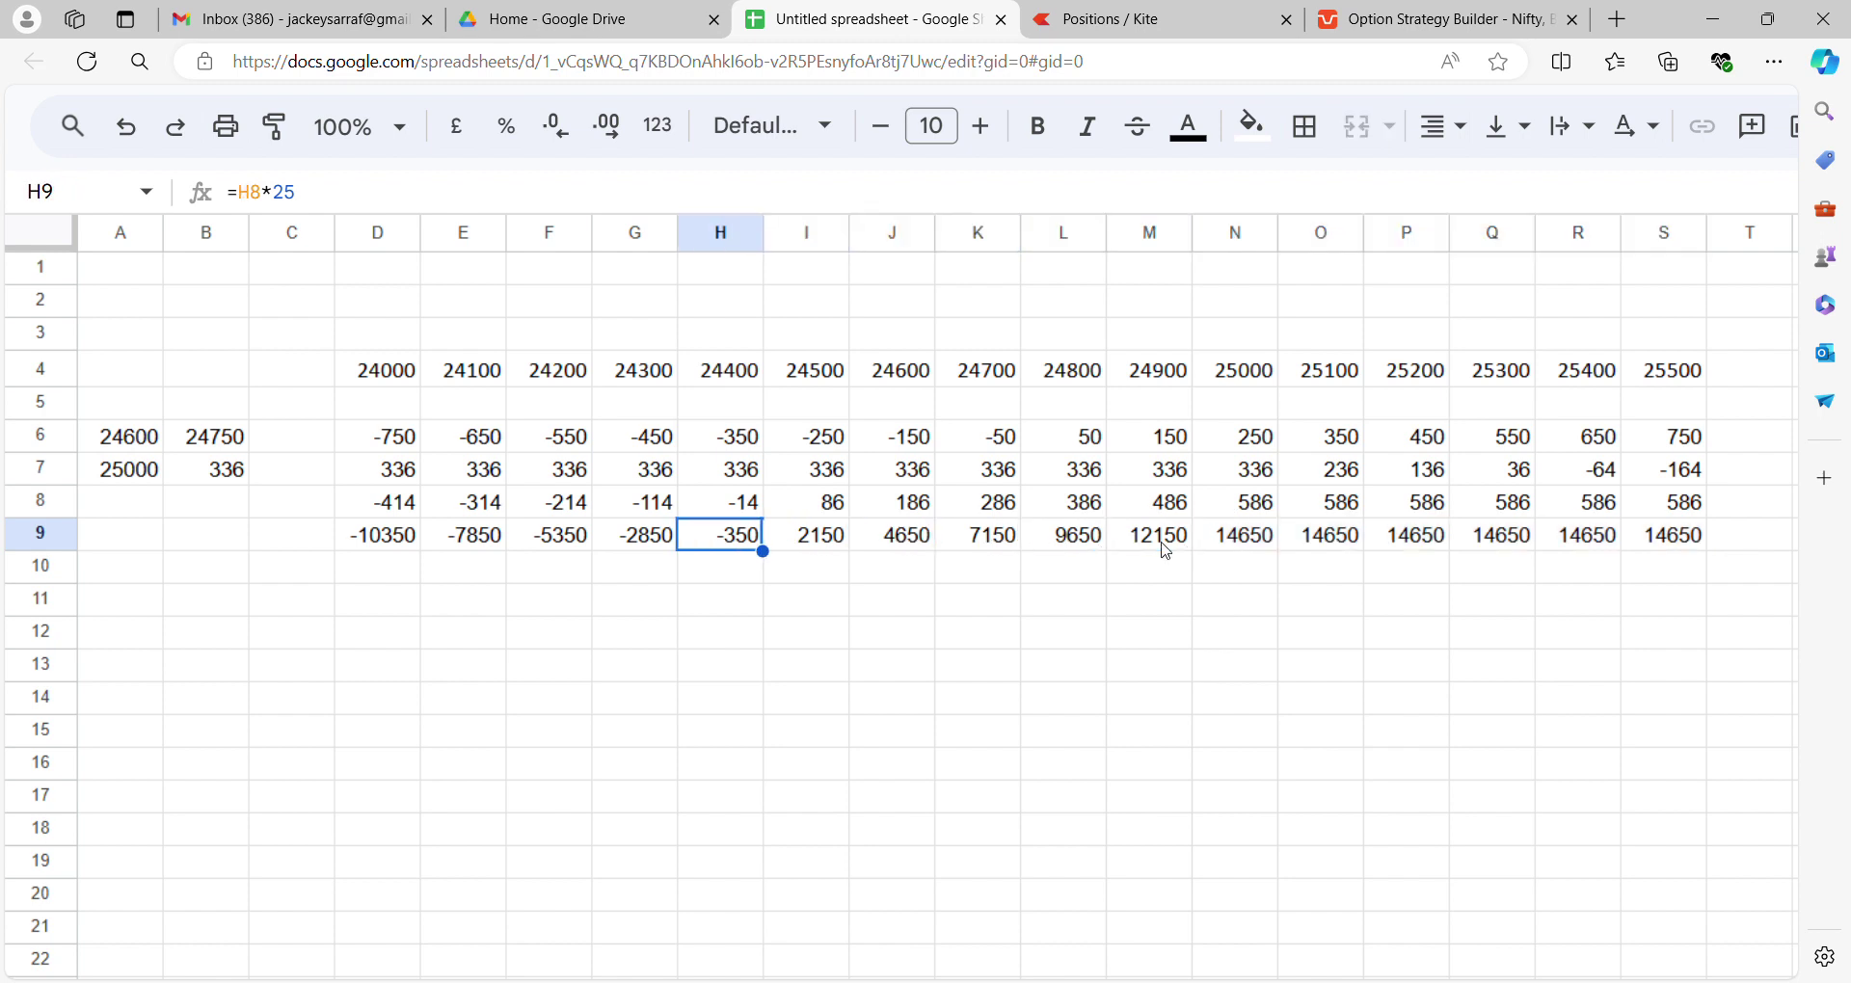
{"action": "key", "text": "Left"}
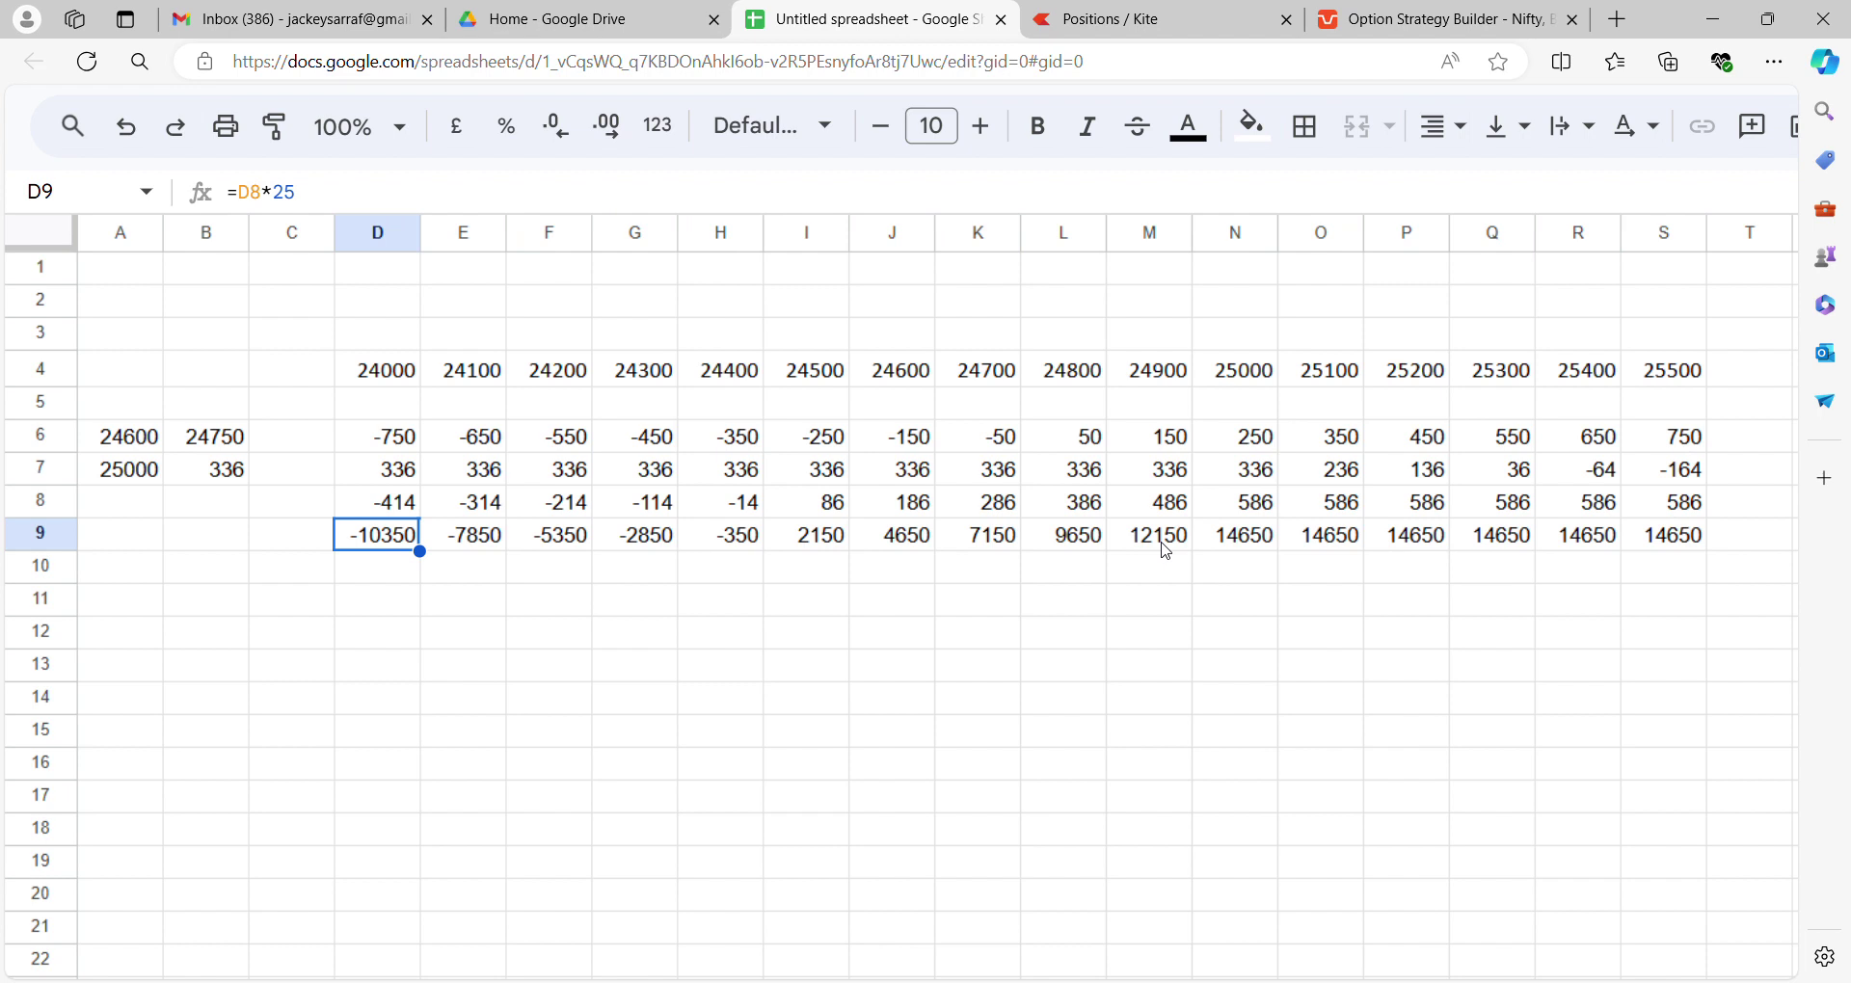
{"action": "key", "text": "Up"}
{"action": "key", "text": "Up"}
{"action": "key", "text": "Up"}
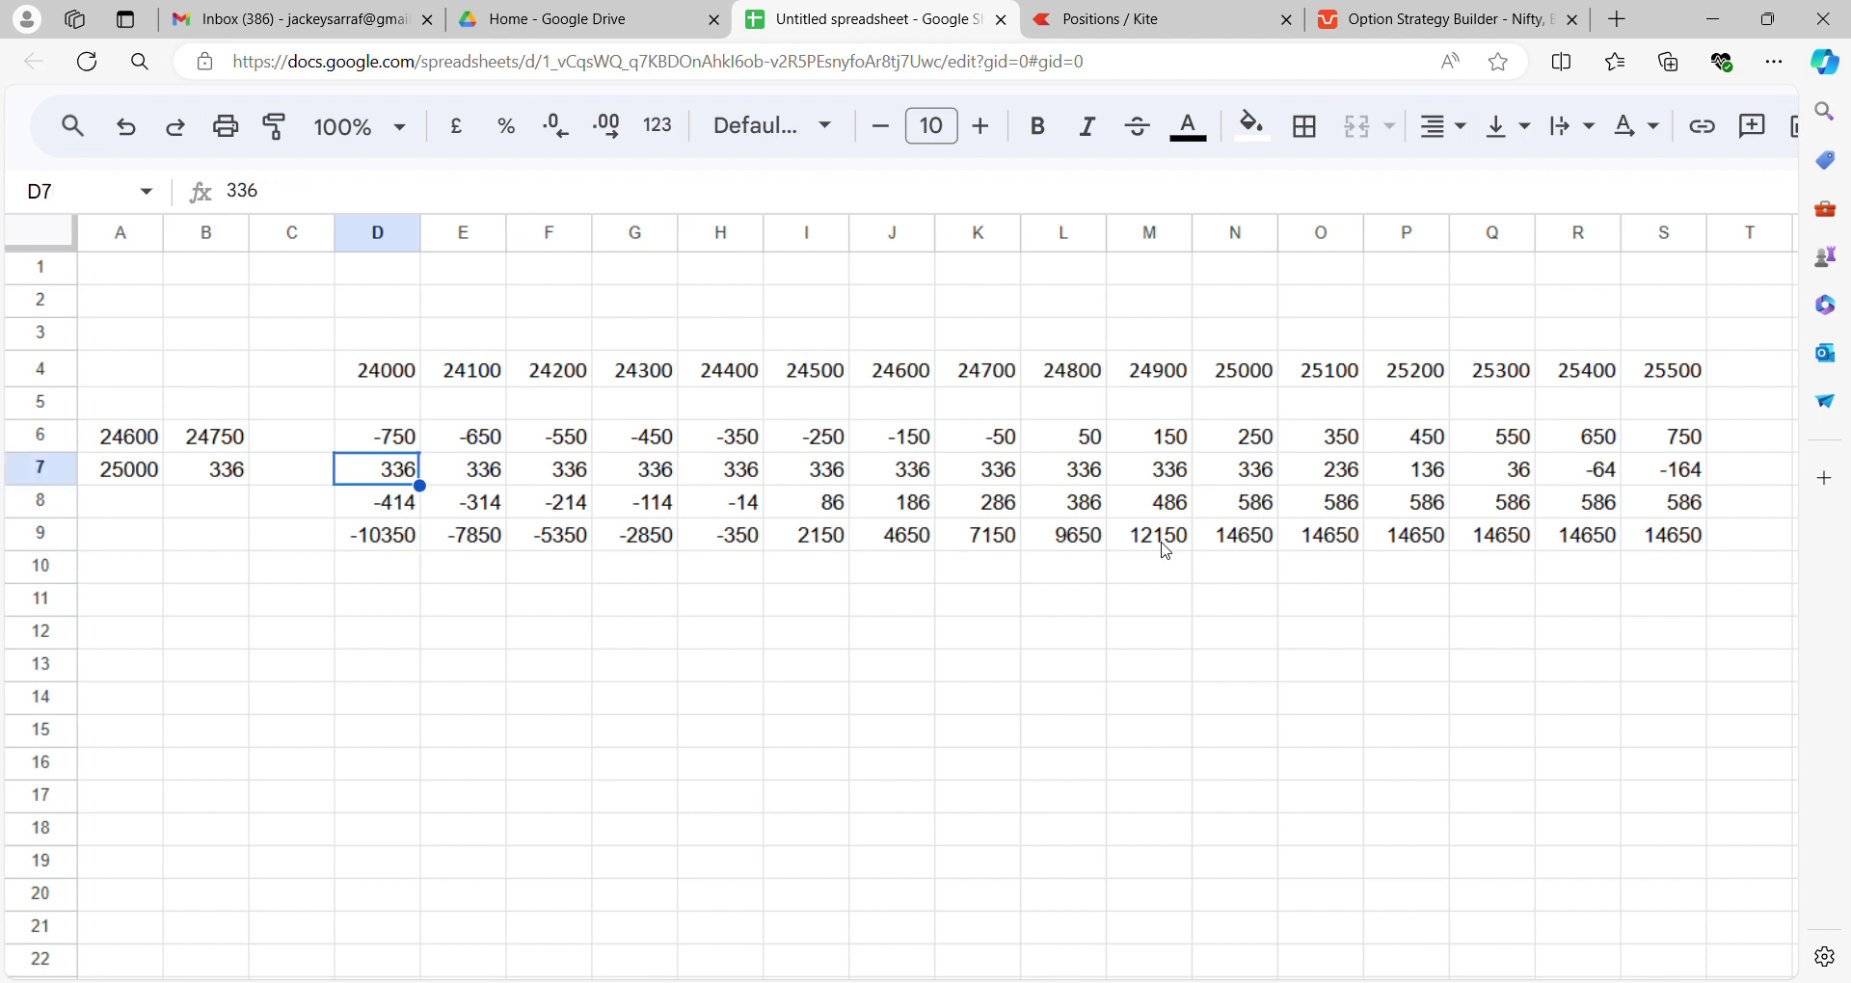
Calculate the premium received for one lot in D11 with =D7*25
{"action": "key", "text": "Down"}
{"action": "key", "text": "Down"}
{"action": "key", "text": "Down"}
{"action": "key", "text": "Down"}
{"action": "key", "text": "Down"}
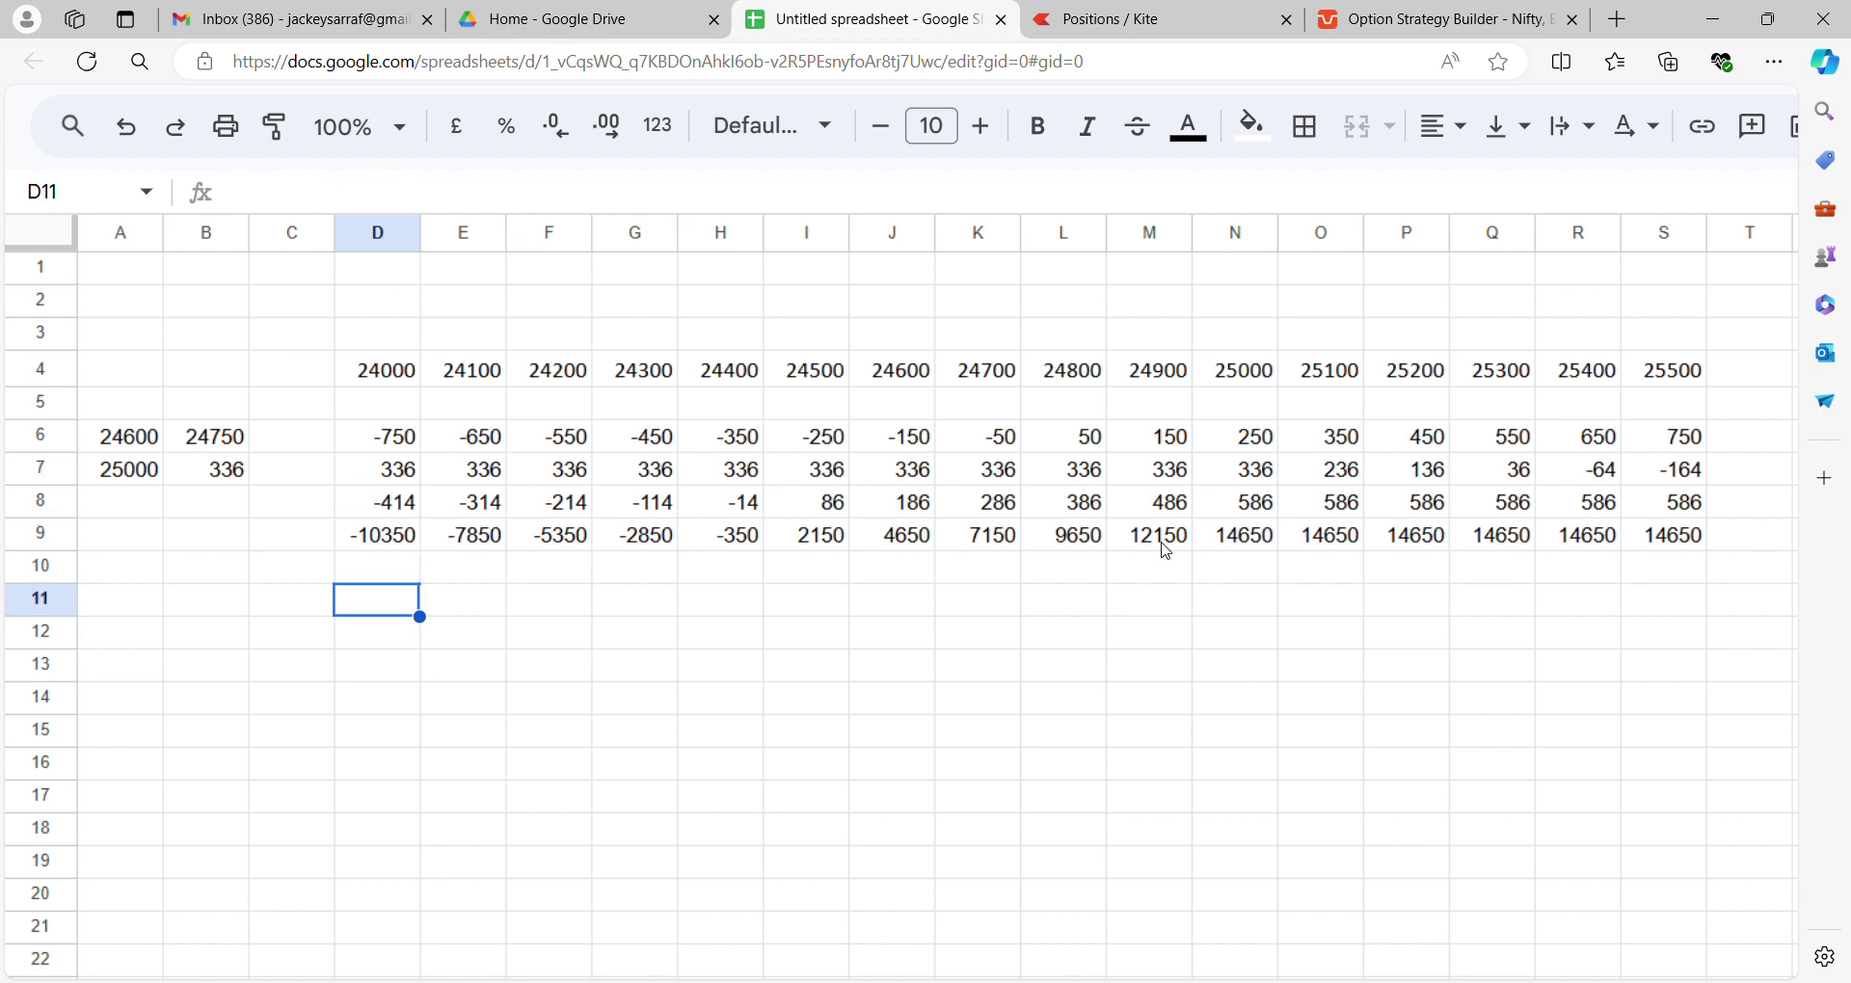
{"action": "type", "text": "="}
{"action": "key", "text": "Up"}
{"action": "key", "text": "Up"}
{"action": "key", "text": "Up"}
{"action": "key", "text": "Up"}
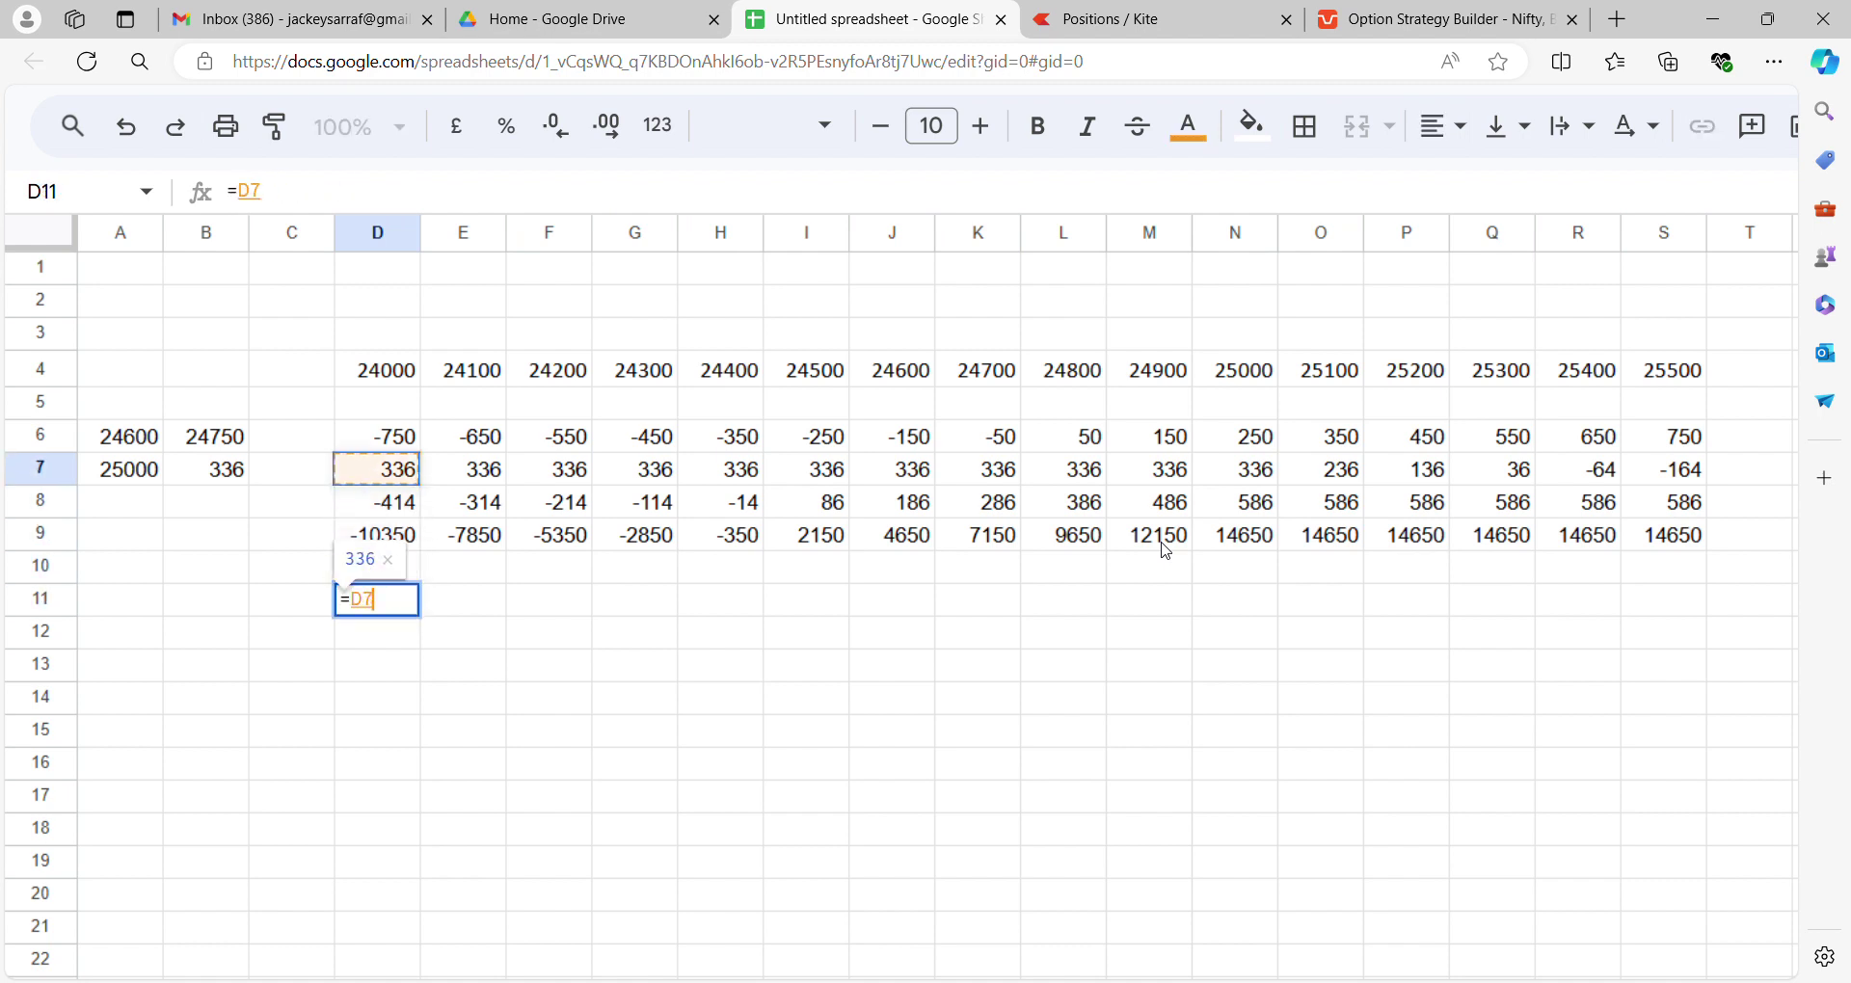
{"action": "type", "text": "*25"}
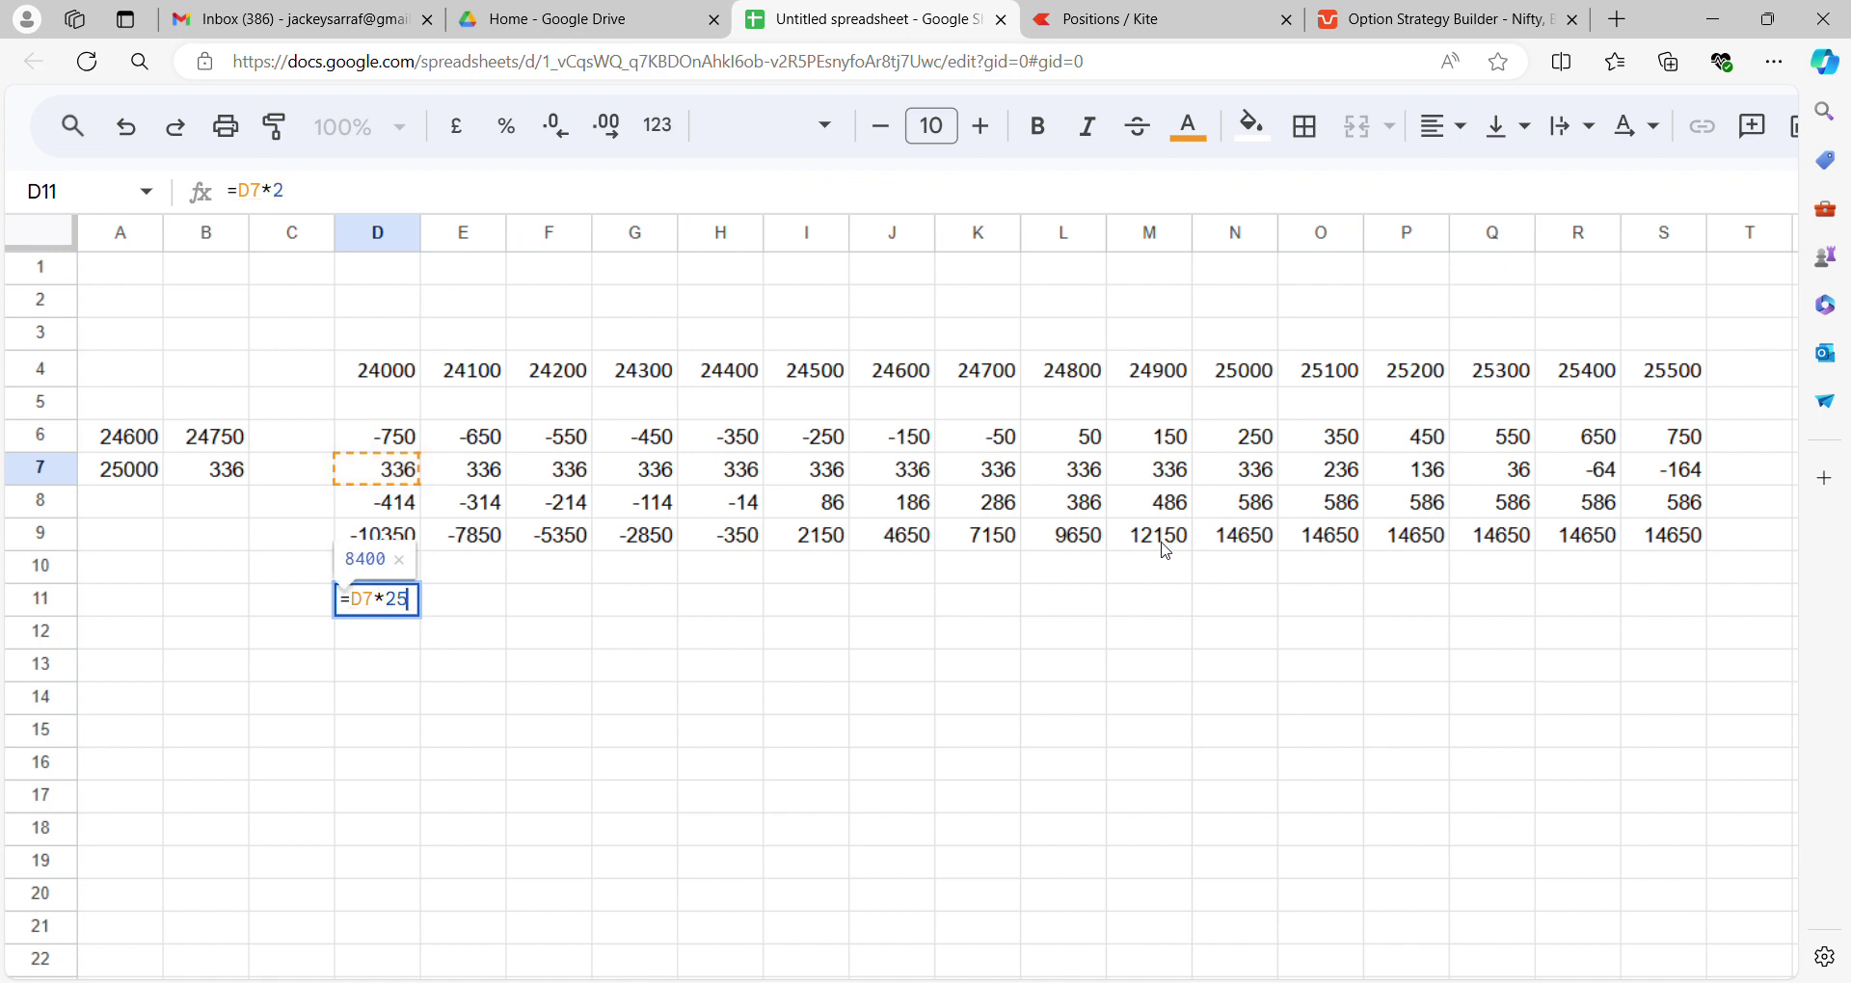
{"action": "key", "text": "Return"}
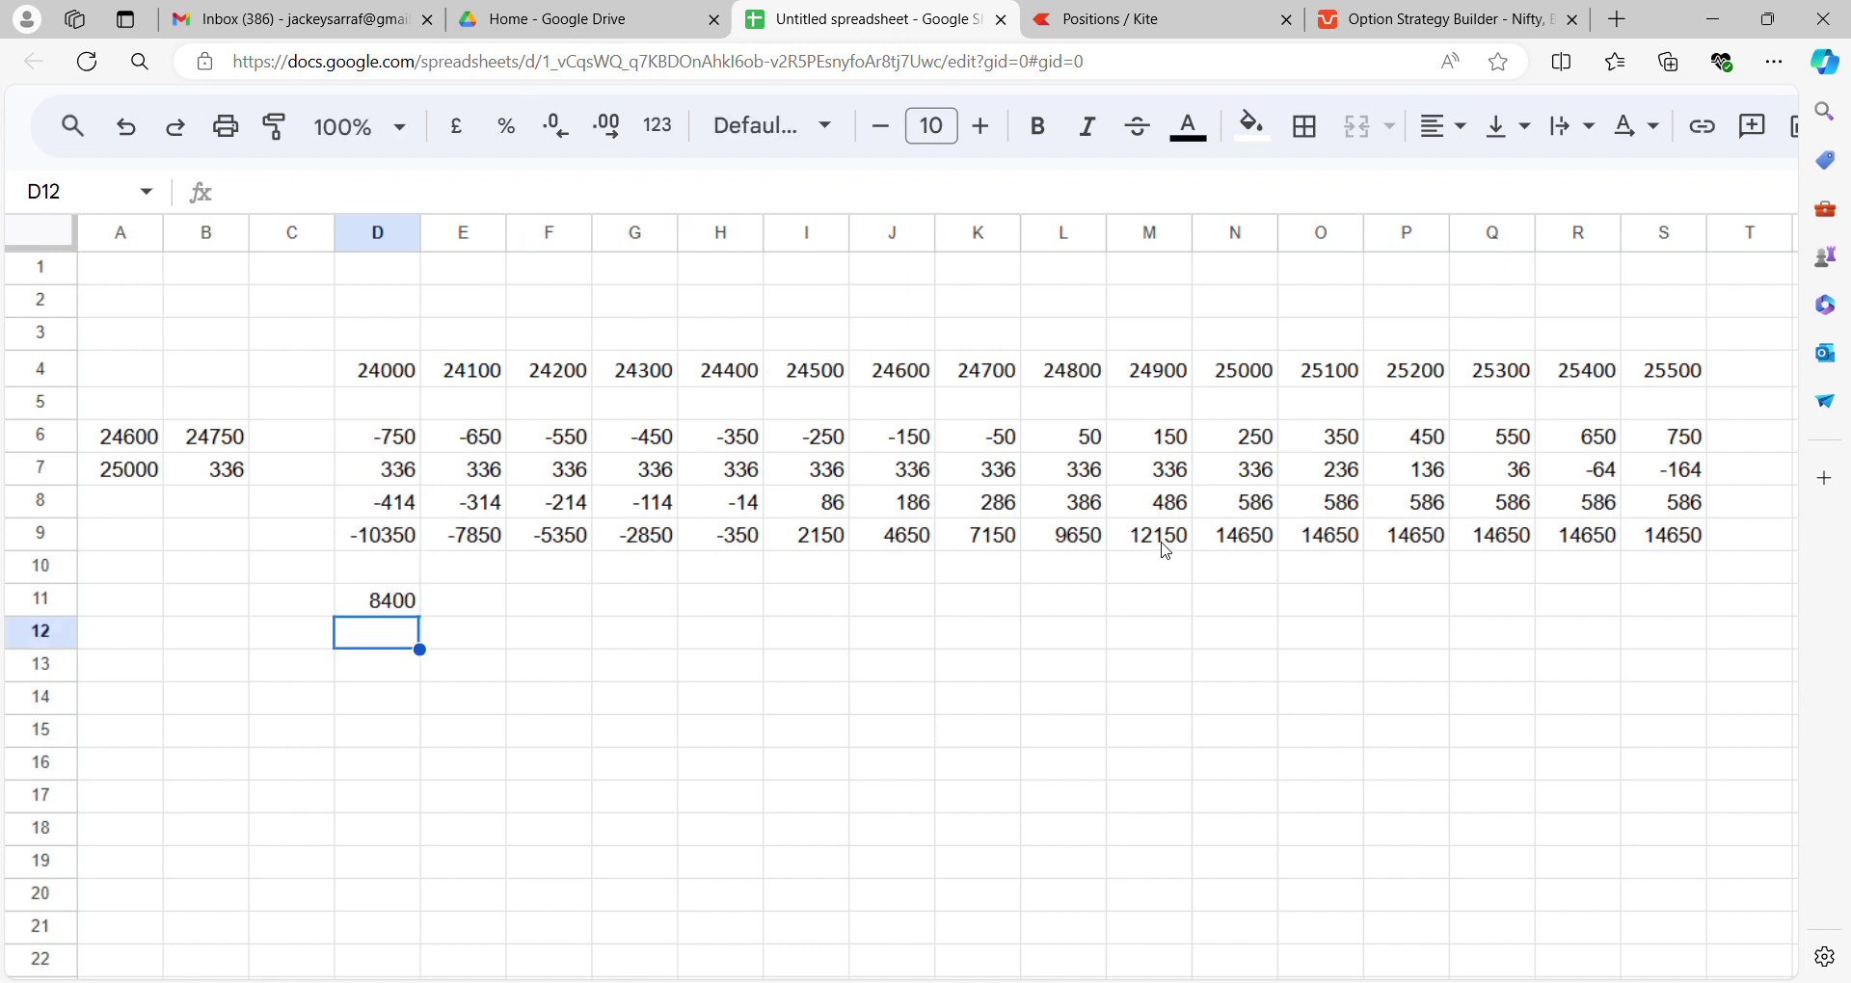
Enter the label SEP BUY FUT in cell A4
{"action": "key", "text": "Up"}
{"action": "key", "text": "Up"}
{"action": "key", "text": "Up"}
{"action": "key", "text": "Down"}
{"action": "key", "text": "Up"}
{"action": "key", "text": "Up"}
{"action": "key", "text": "Up"}
{"action": "key", "text": "Up"}
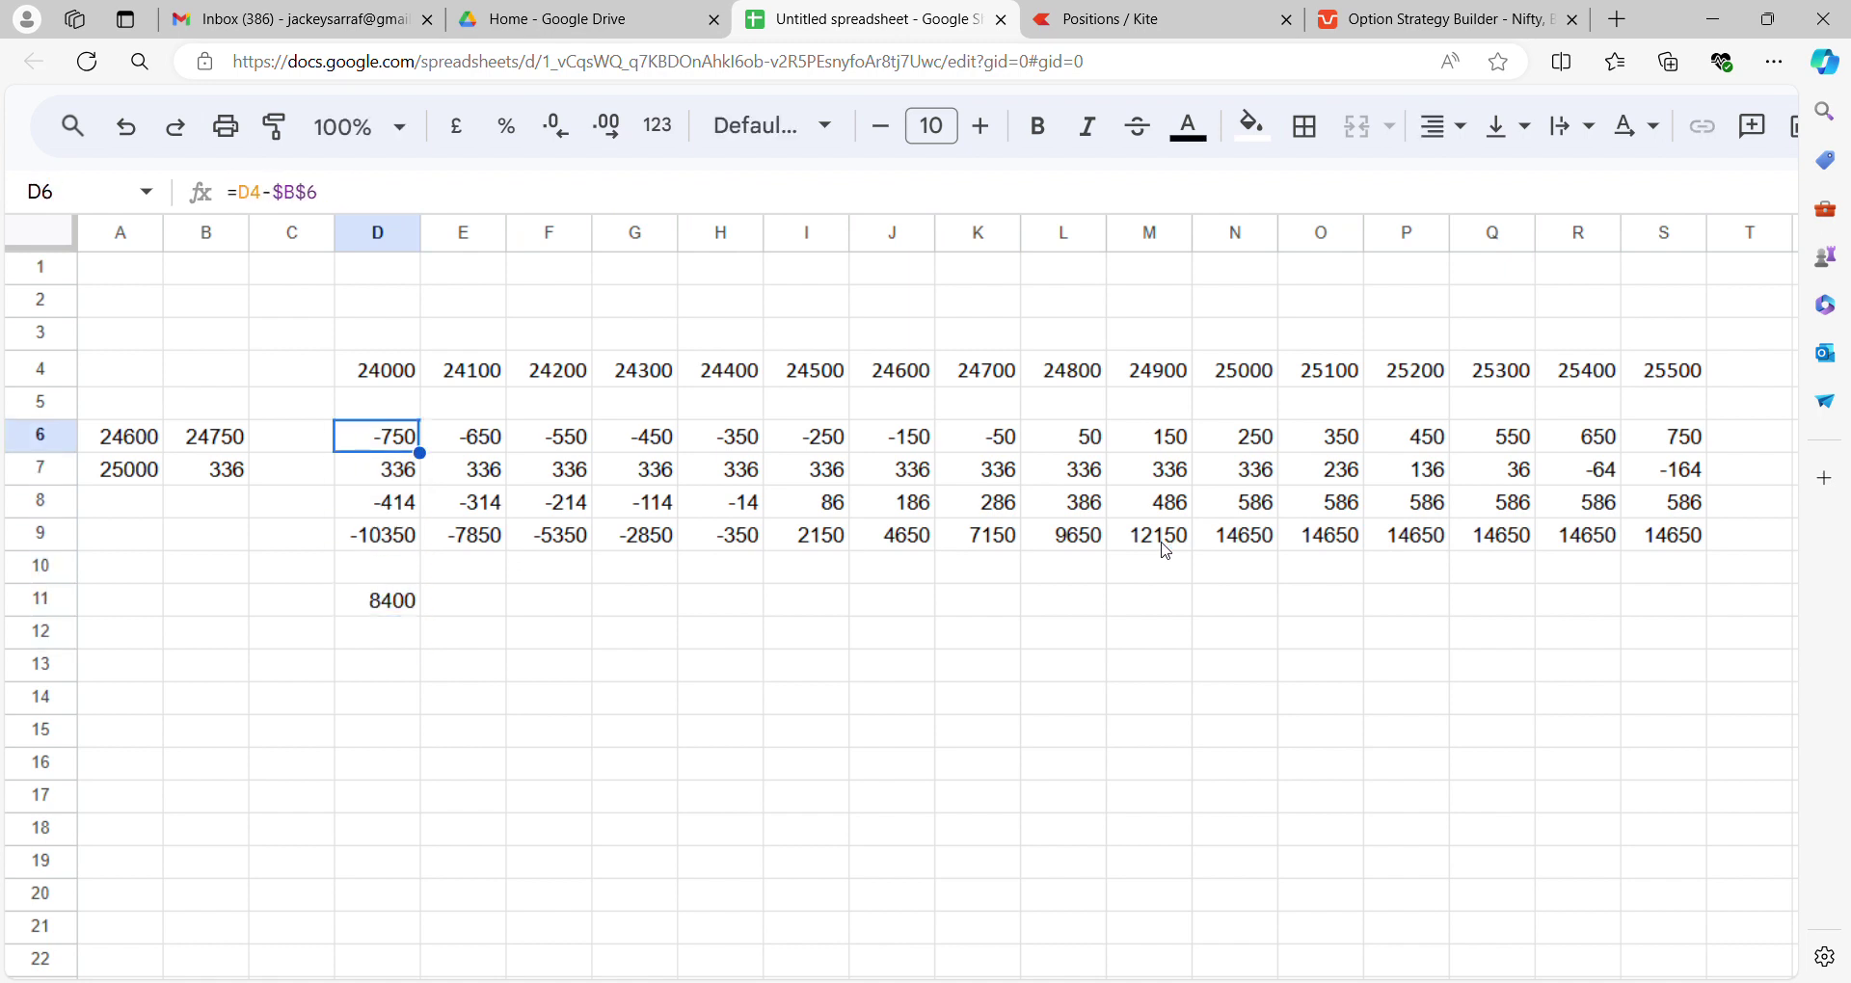
{"action": "key", "text": "Up"}
{"action": "key", "text": "Up"}
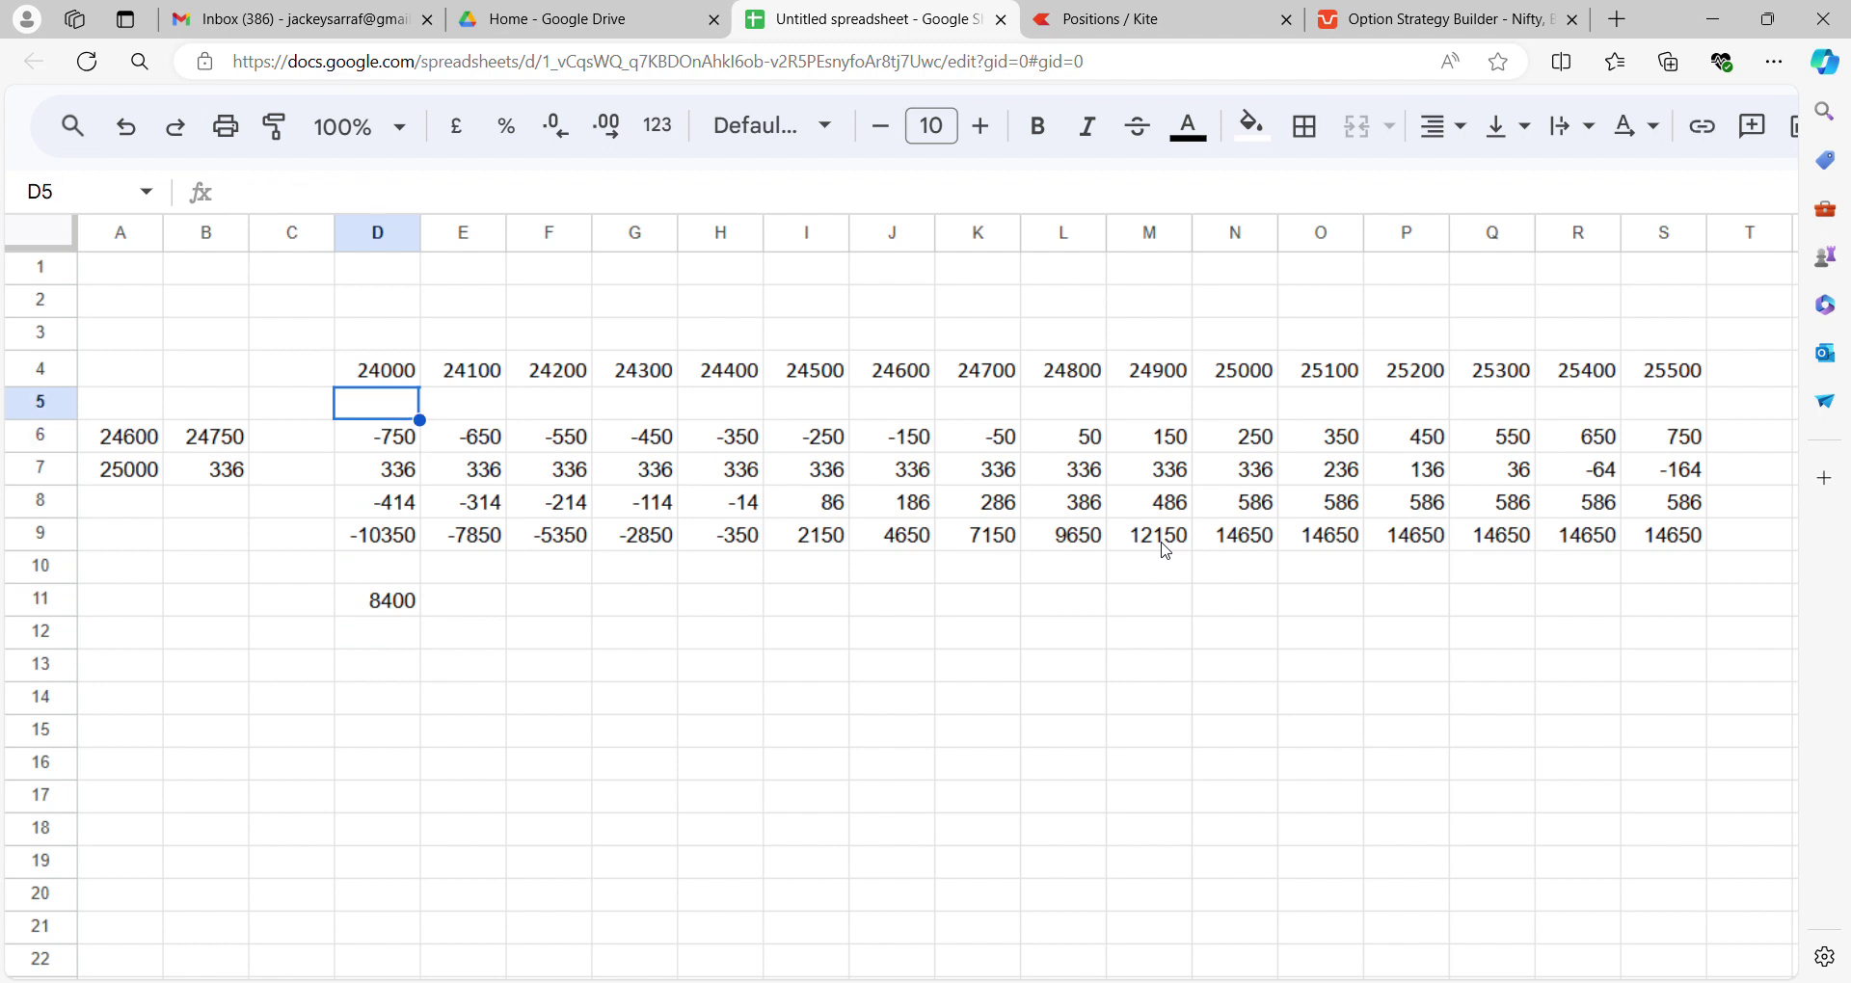
{"action": "key", "text": "Left"}
{"action": "key", "text": "Left"}
{"action": "key", "text": "Left"}
{"action": "type", "text": "au"}
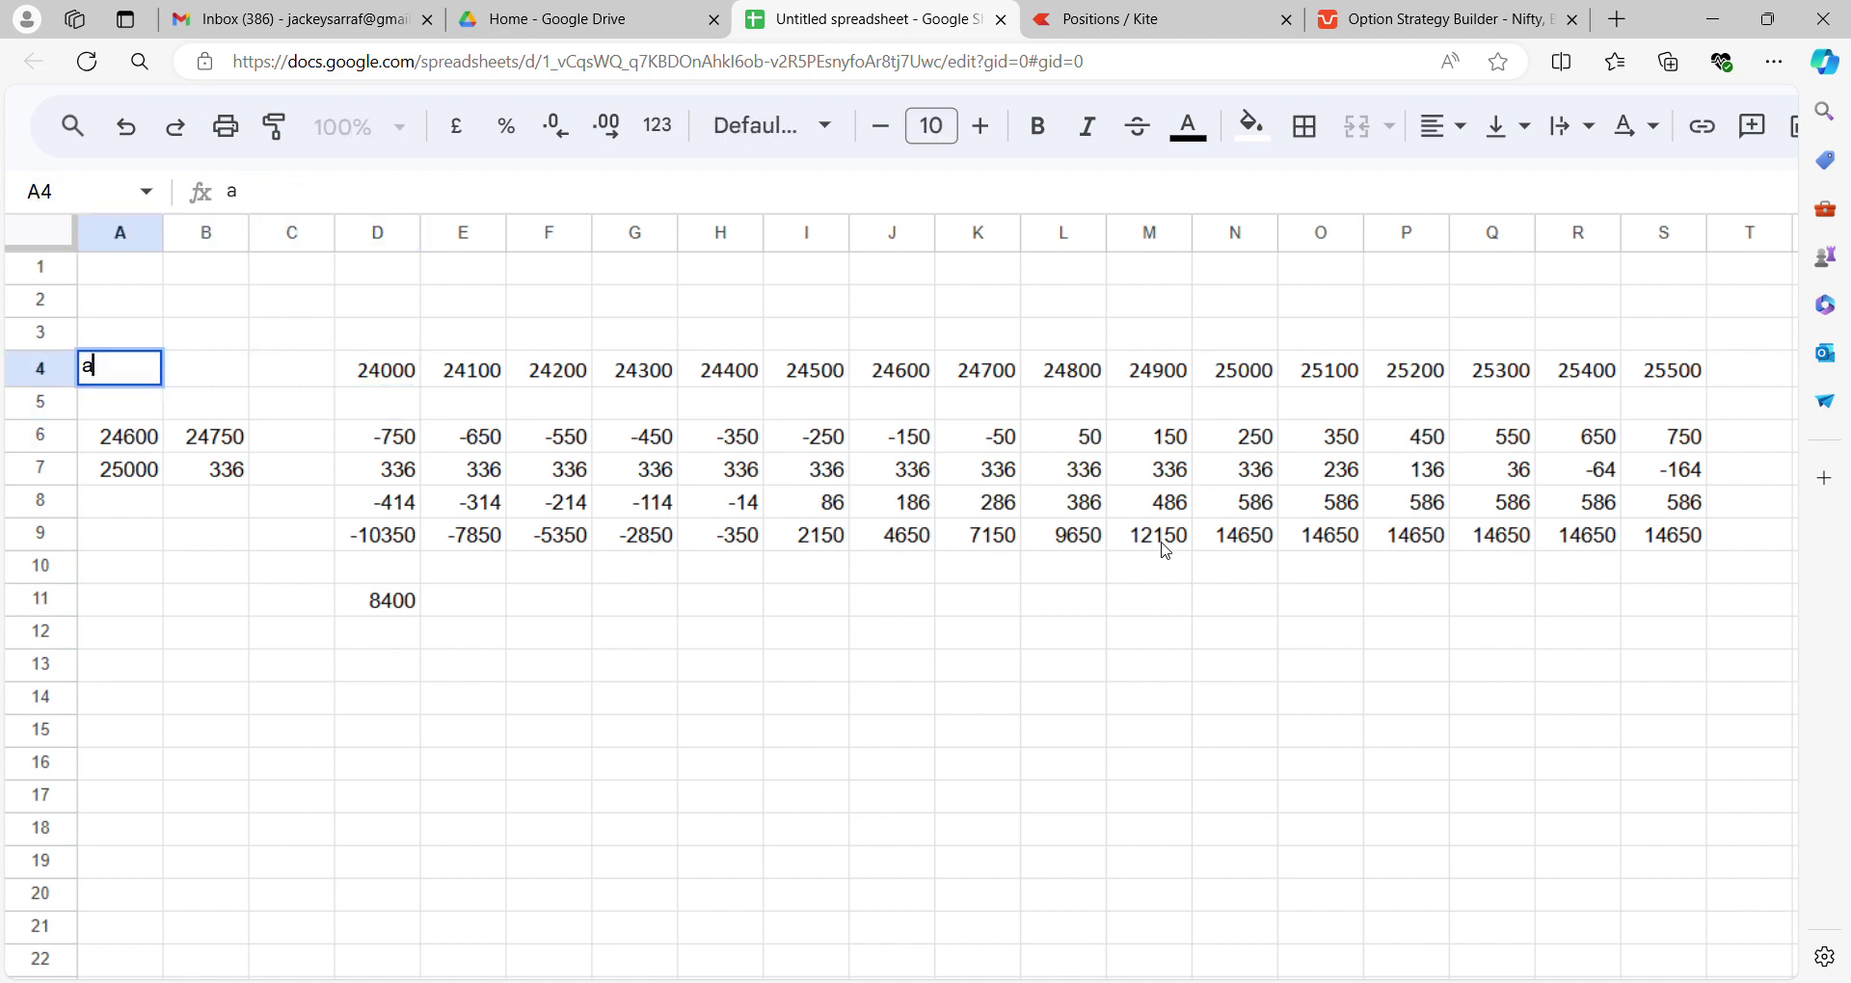
{"action": "key", "text": "BackSpace"}
{"action": "key", "text": "BackSpace"}
{"action": "type", "text": "SEP BUY "}
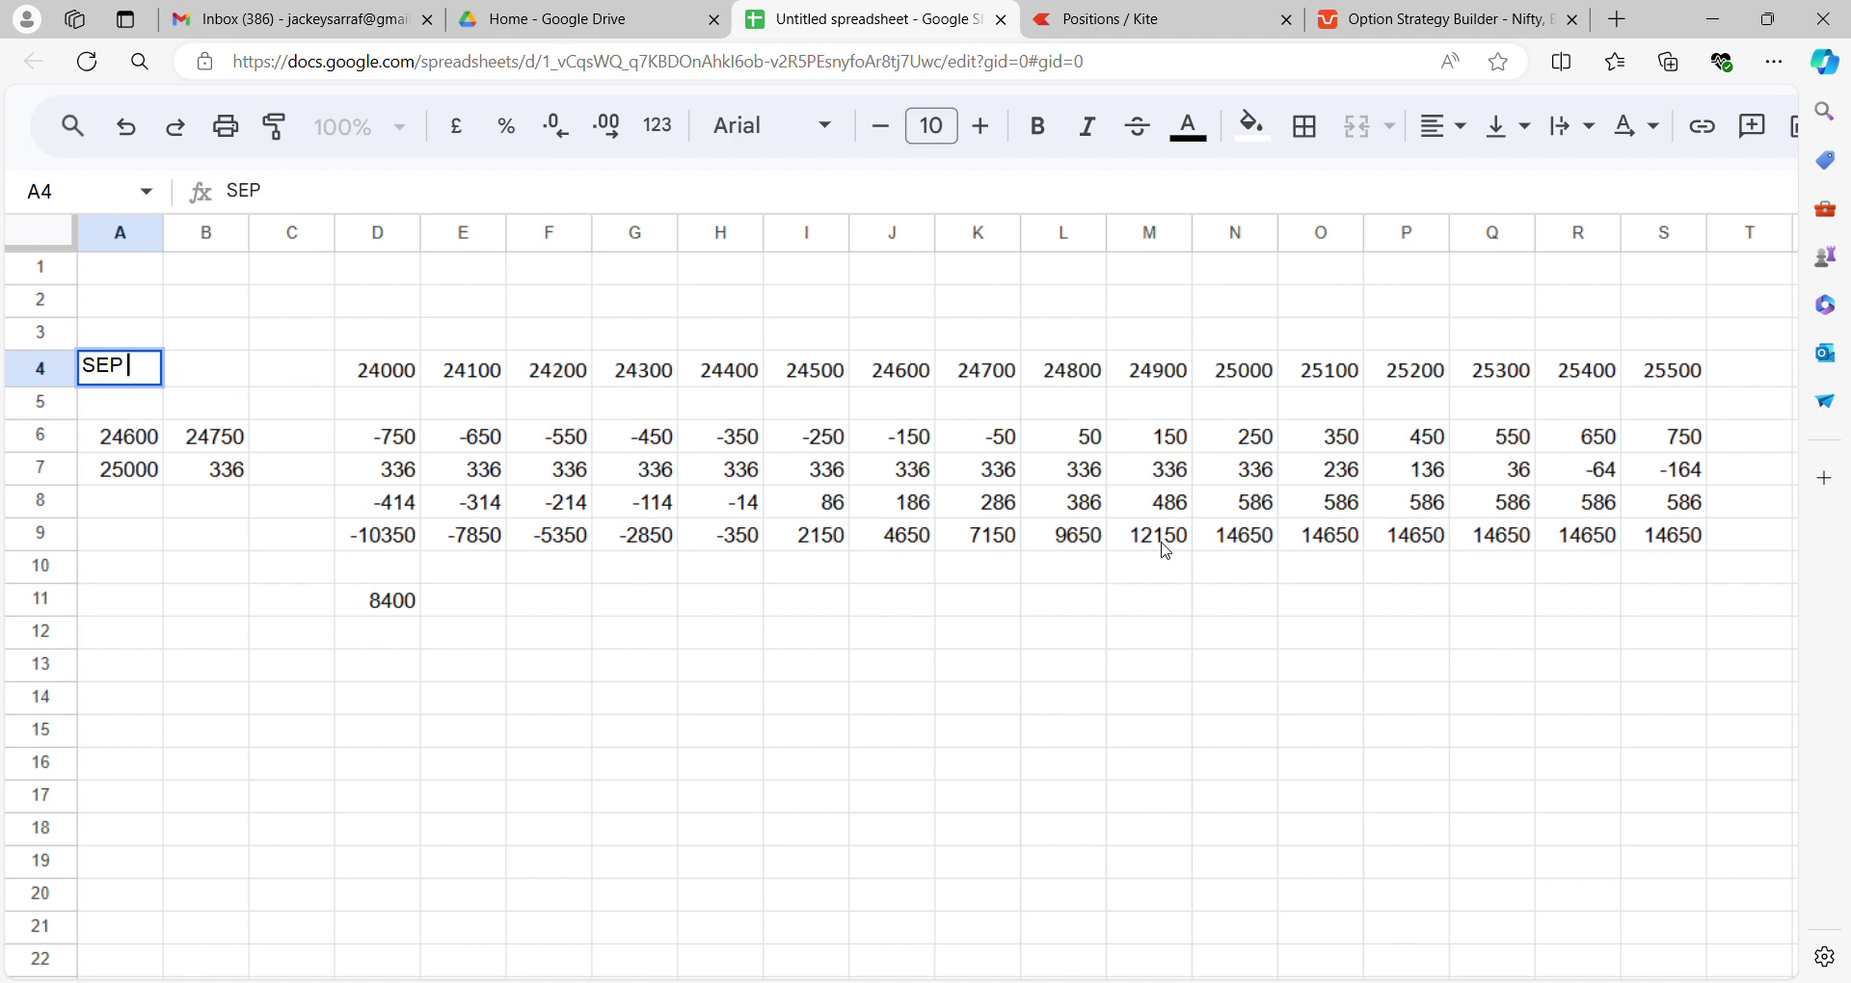
{"action": "type", "text": "FUT"}
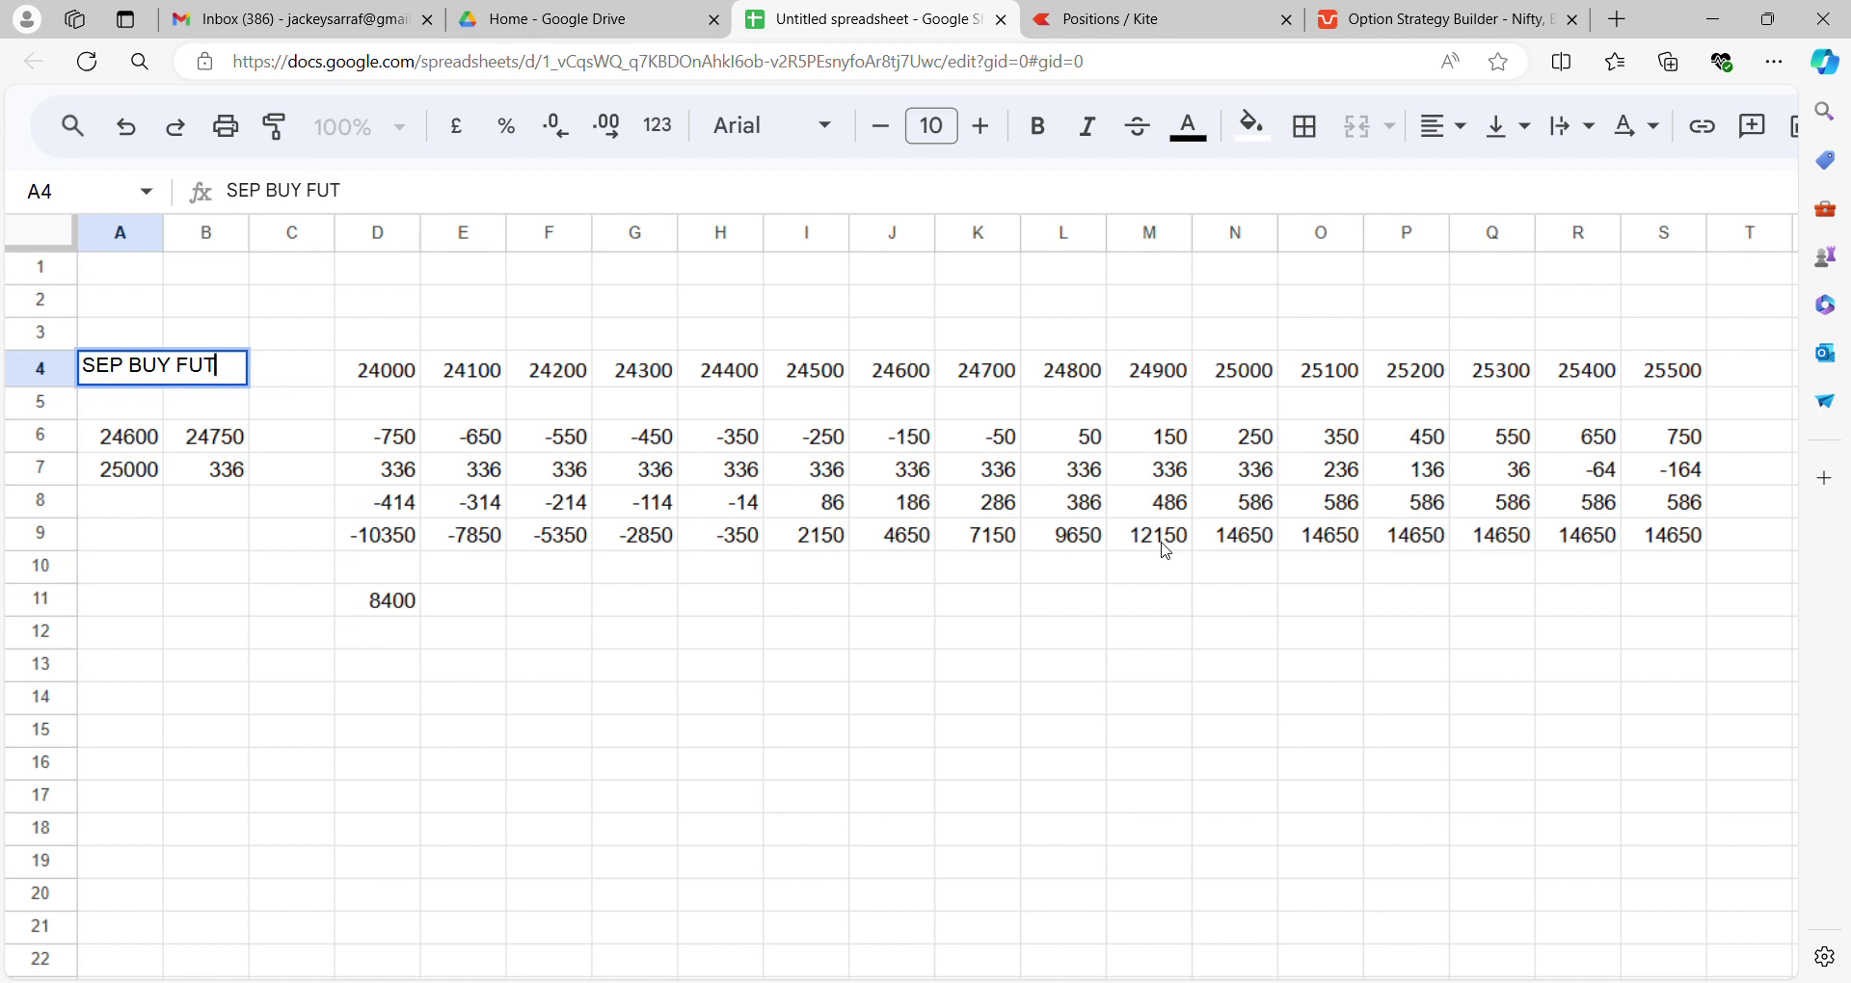
{"action": "key", "text": "Return"}
Examine the price levels in row 4 and the future's profit and loss in row 6 from 24000 up to about 24900
{"action": "key", "text": "Up"}
{"action": "key", "text": "Right"}
{"action": "key", "text": "Right"}
{"action": "key", "text": "Right"}
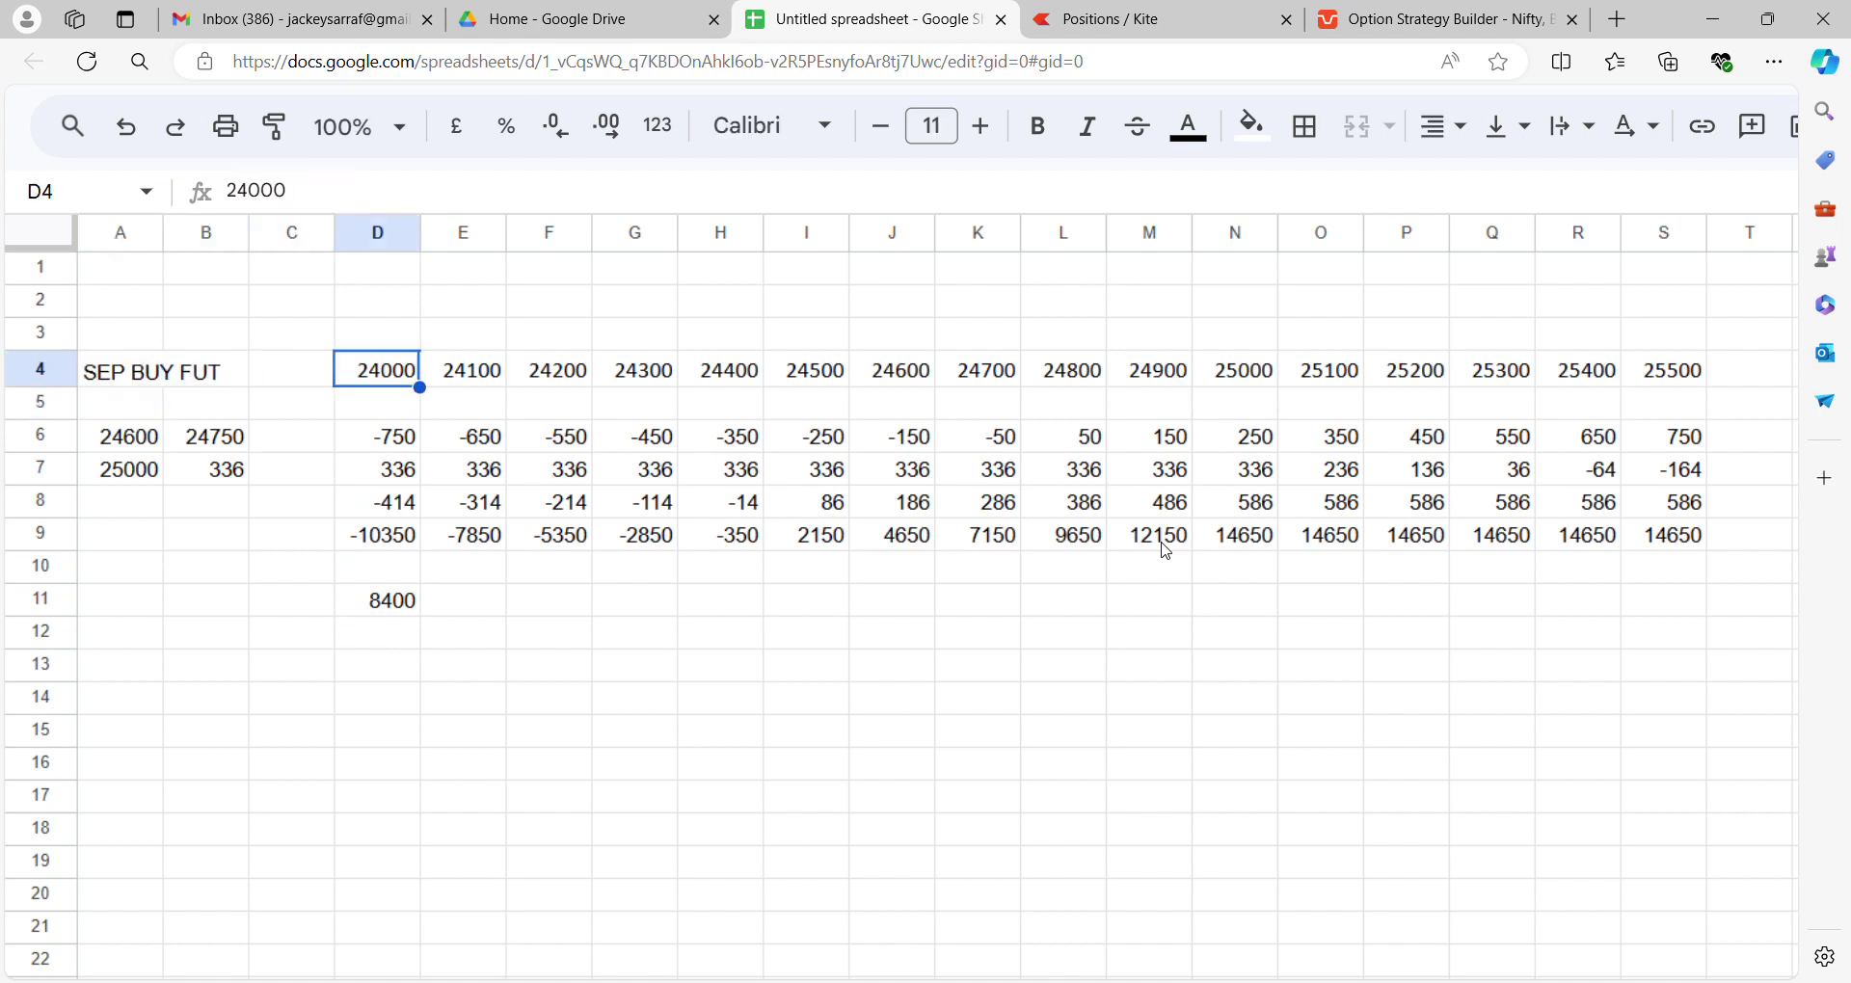
{"action": "key", "text": "Down"}
{"action": "key", "text": "Up"}
{"action": "key", "text": "Left"}
{"action": "key", "text": "Left"}
{"action": "key", "text": "Left"}
{"action": "key", "text": "Down"}
{"action": "key", "text": "Down"}
{"action": "key", "text": "Right"}
{"action": "key", "text": "Right"}
{"action": "key", "text": "Right"}
{"action": "key", "text": "Right"}
{"action": "key", "text": "Right"}
{"action": "key", "text": "Right"}
{"action": "key", "text": "Right"}
{"action": "key", "text": "Right"}
{"action": "key", "text": "Right"}
{"action": "key", "text": "Right"}
{"action": "key", "text": "Left"}
{"action": "key", "text": "Left"}
{"action": "key", "text": "Left"}
{"action": "key", "text": "Left"}
{"action": "key", "text": "Left"}
{"action": "key", "text": "Left"}
{"action": "key", "text": "Left"}
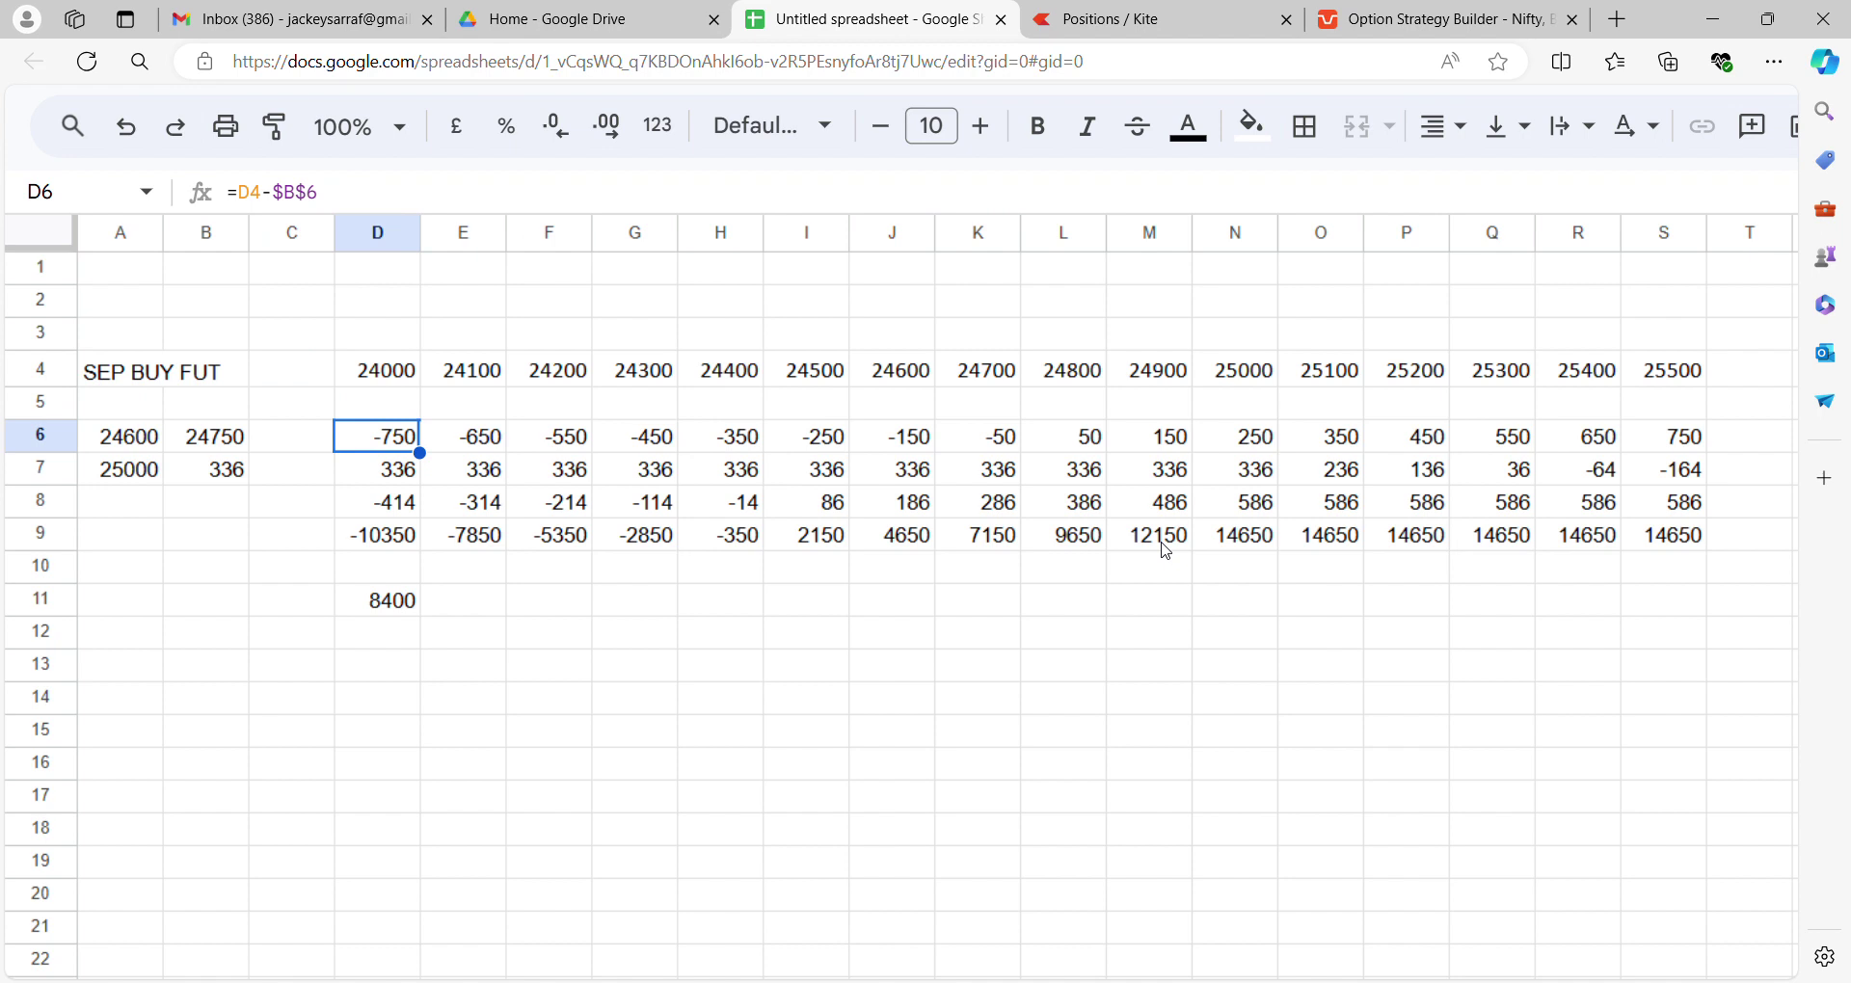
Examine the 24000 column from D6 to D9, covering the futures loss, call premium, net points and lot payoff
{"action": "key", "text": "Down"}
{"action": "key", "text": "Down"}
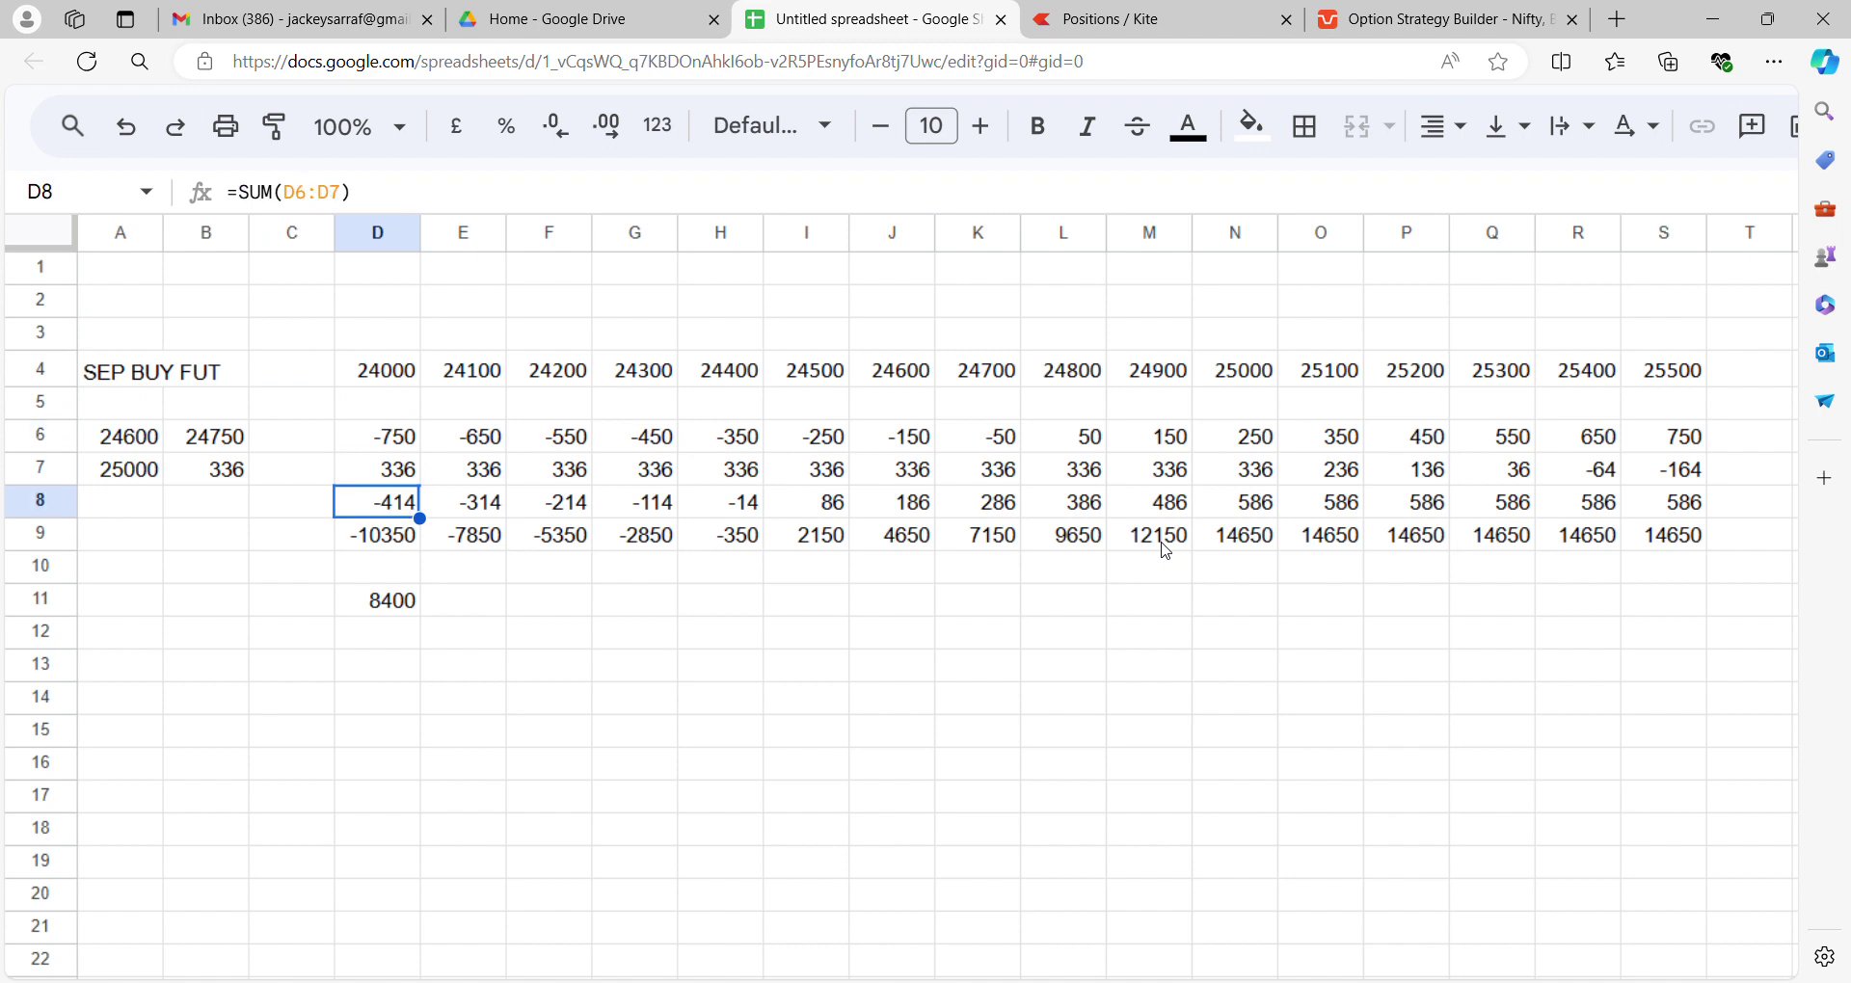
{"action": "key", "text": "Up"}
{"action": "key", "text": "Right"}
{"action": "key", "text": "Up"}
{"action": "key", "text": "Right"}
{"action": "key", "text": "Left"}
{"action": "key", "text": "Left"}
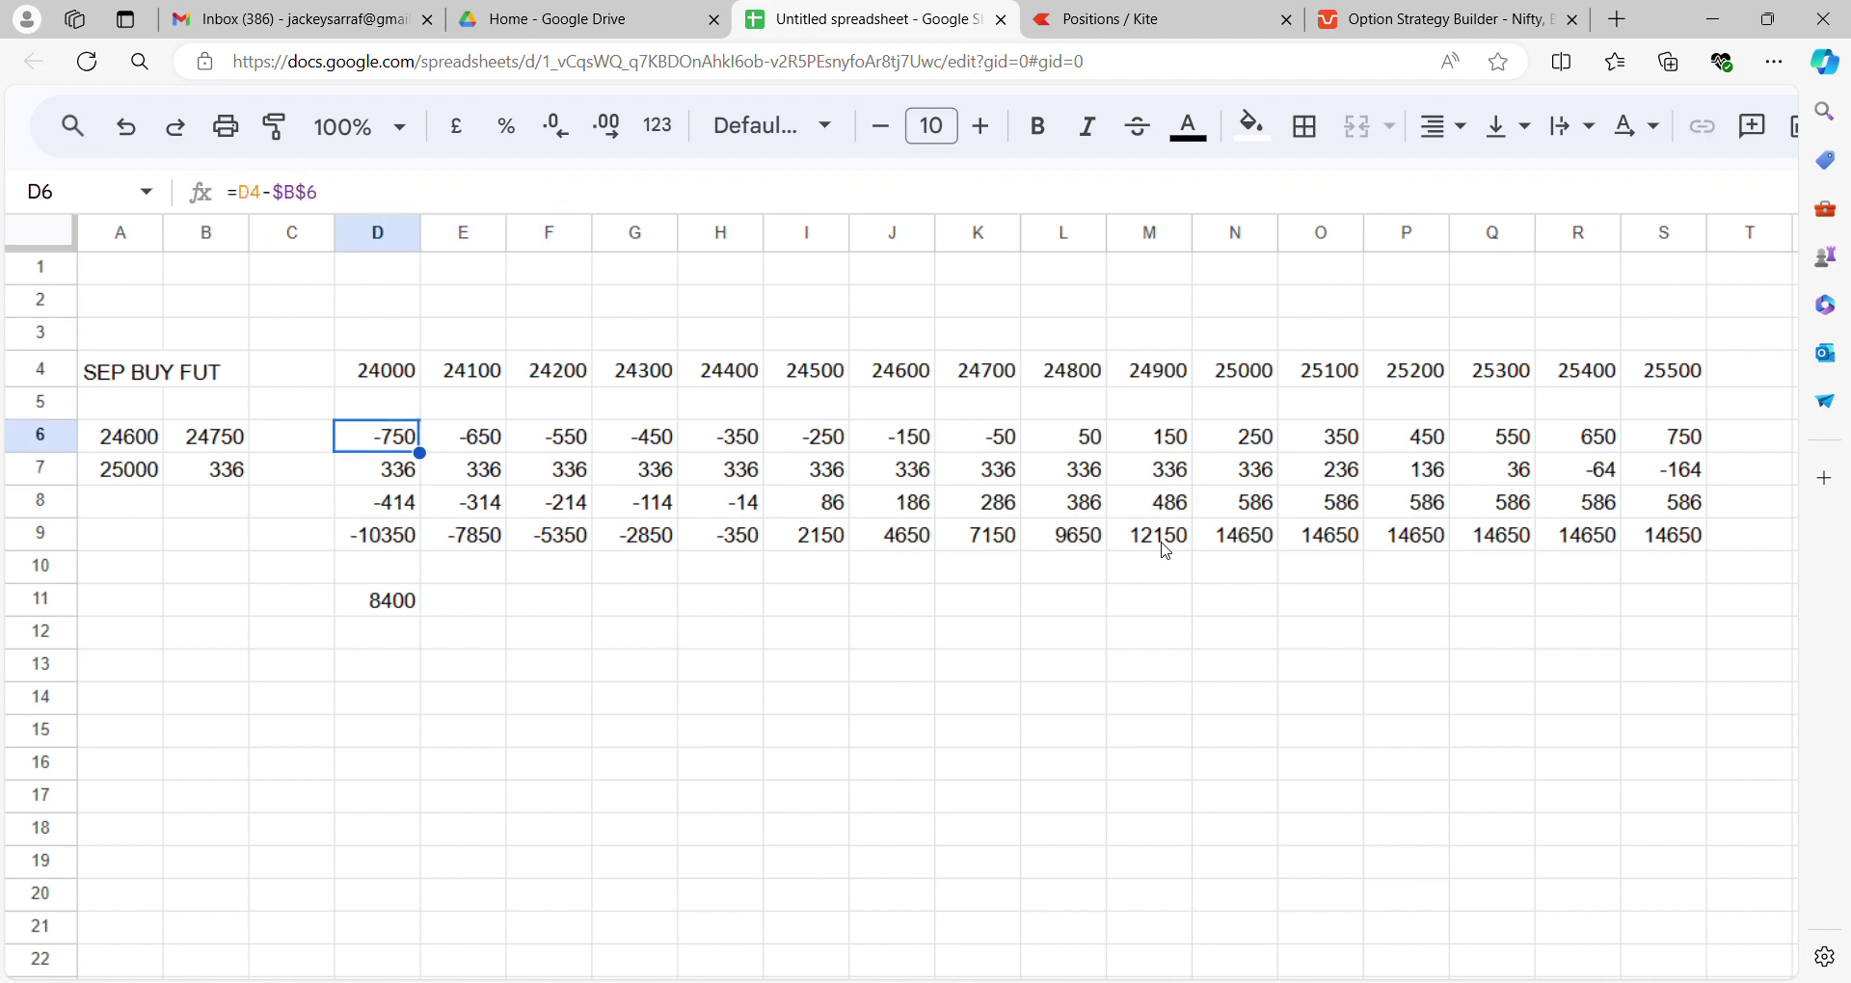
{"action": "key", "text": "Down"}
{"action": "key", "text": "Down"}
{"action": "key", "text": "Down"}
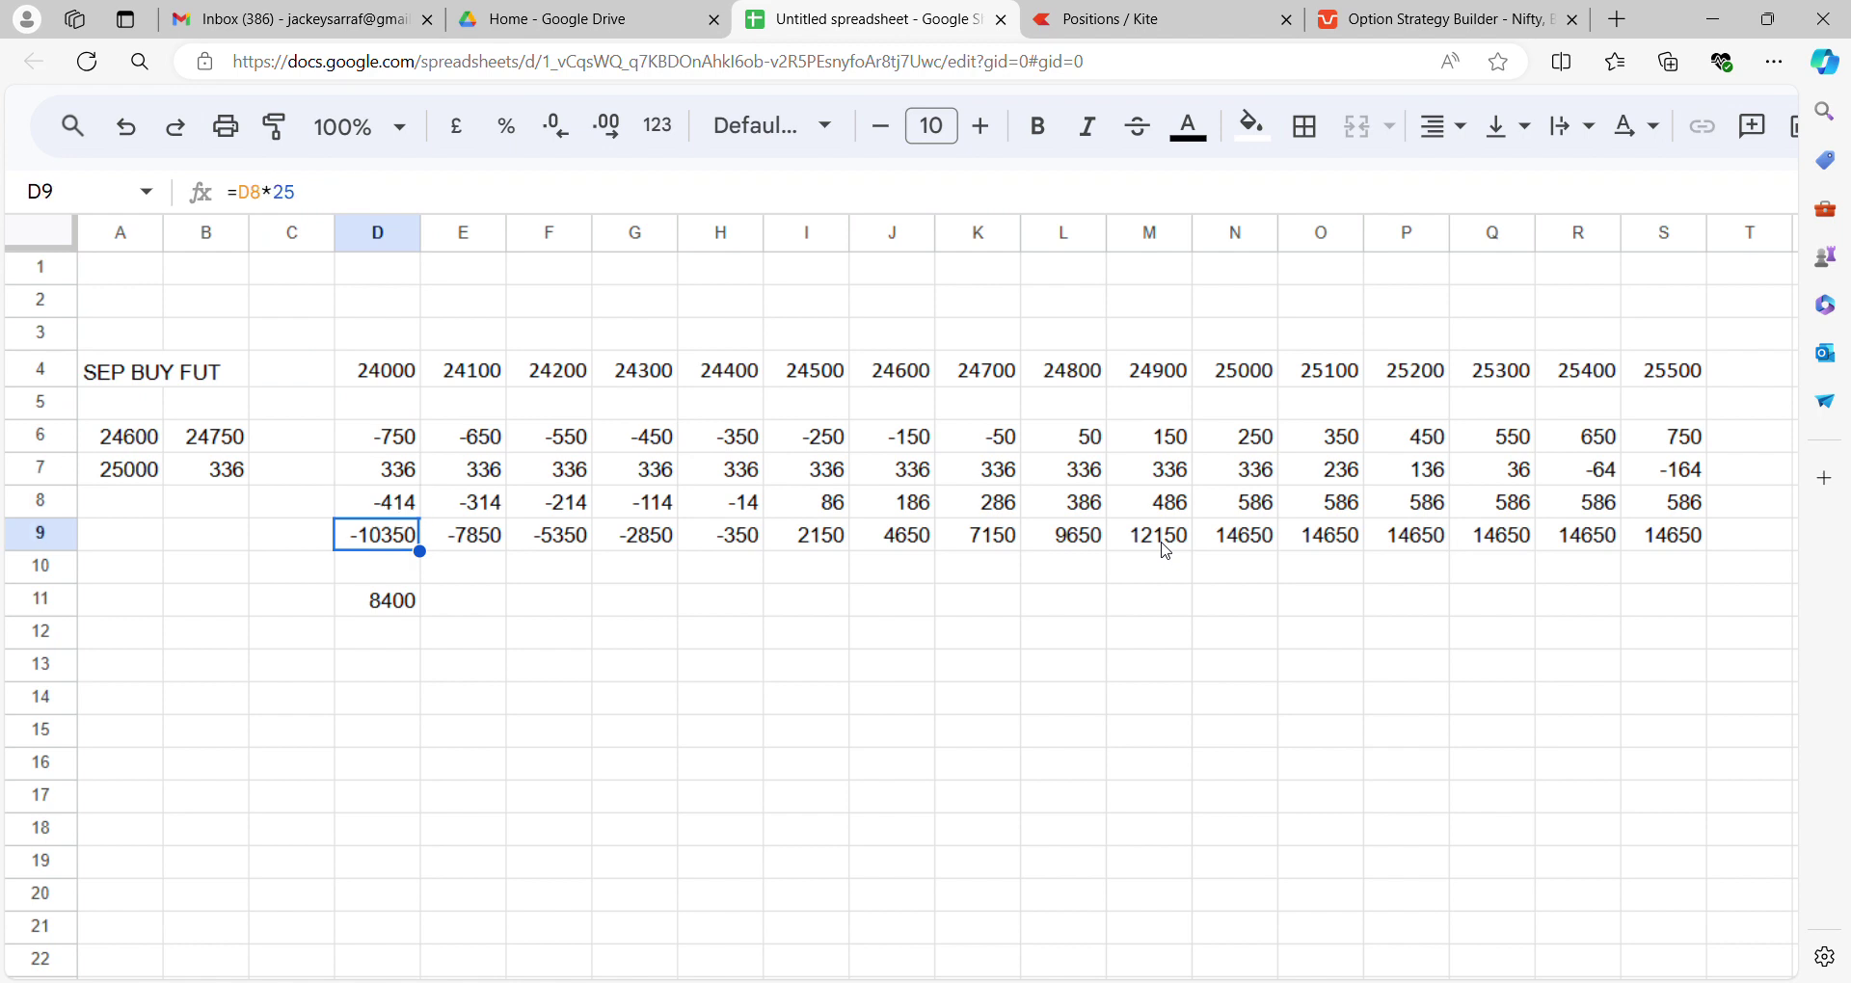
{"action": "key", "text": "Up"}
{"action": "key", "text": "Up"}
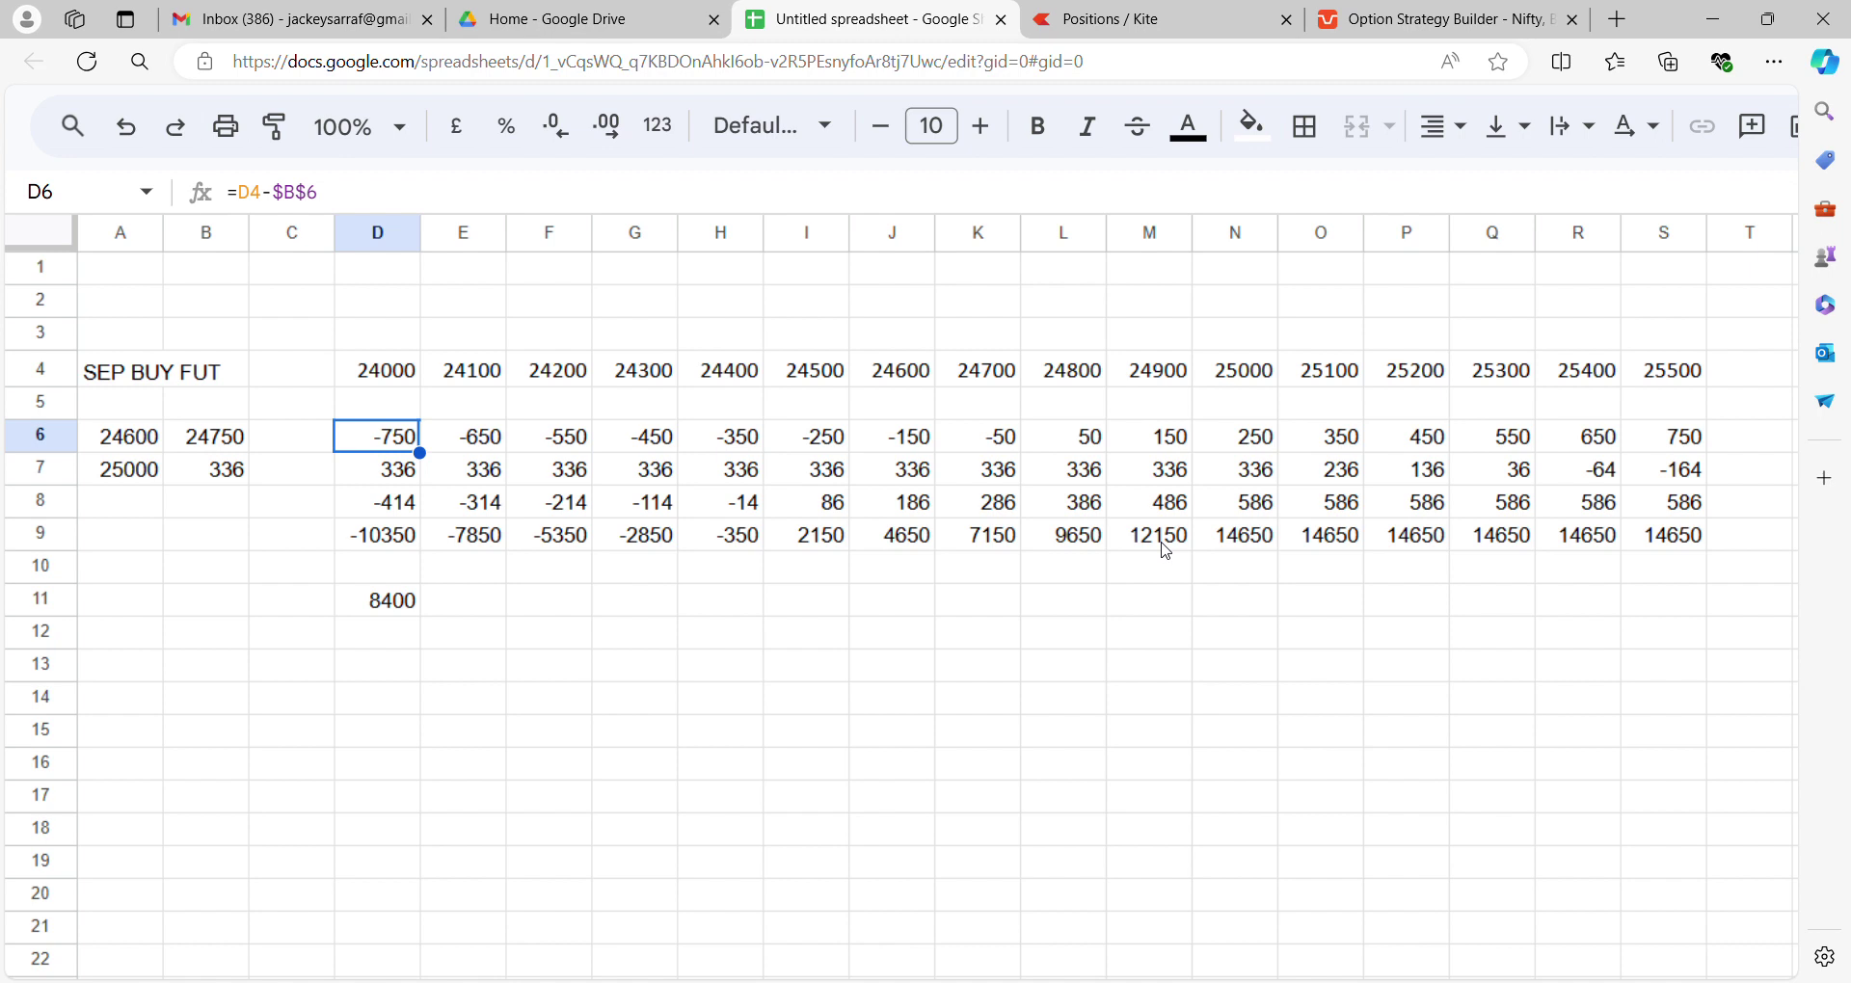
Examine the future's profit and loss across all price levels by selecting D6:S6
{"action": "key", "text": "Right"}
{"action": "key", "text": "Right"}
{"action": "key", "text": "Right"}
{"action": "key", "text": "Right"}
{"action": "key", "text": "Right"}
{"action": "key", "text": "Right"}
{"action": "key", "text": "Left"}
{"action": "key", "text": "Left"}
{"action": "key", "text": "Left"}
{"action": "key", "text": "Left"}
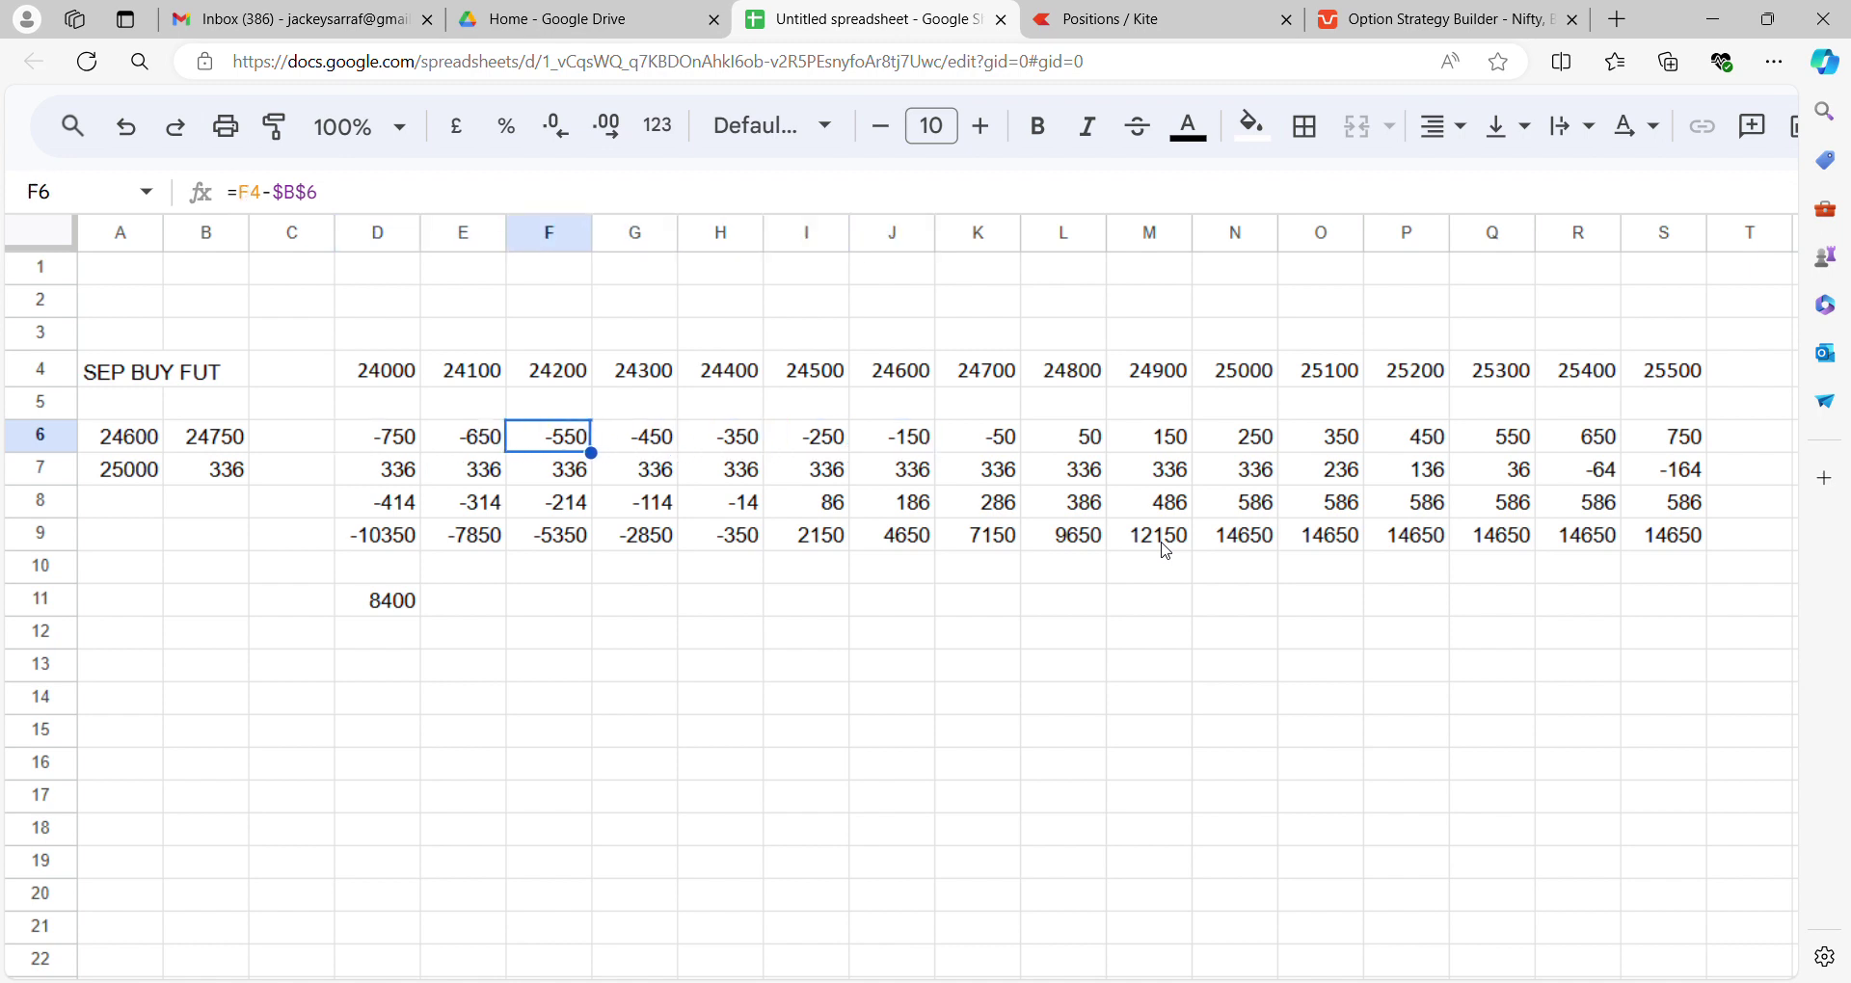
{"action": "key", "text": "Left"}
{"action": "type", "text": "V"}
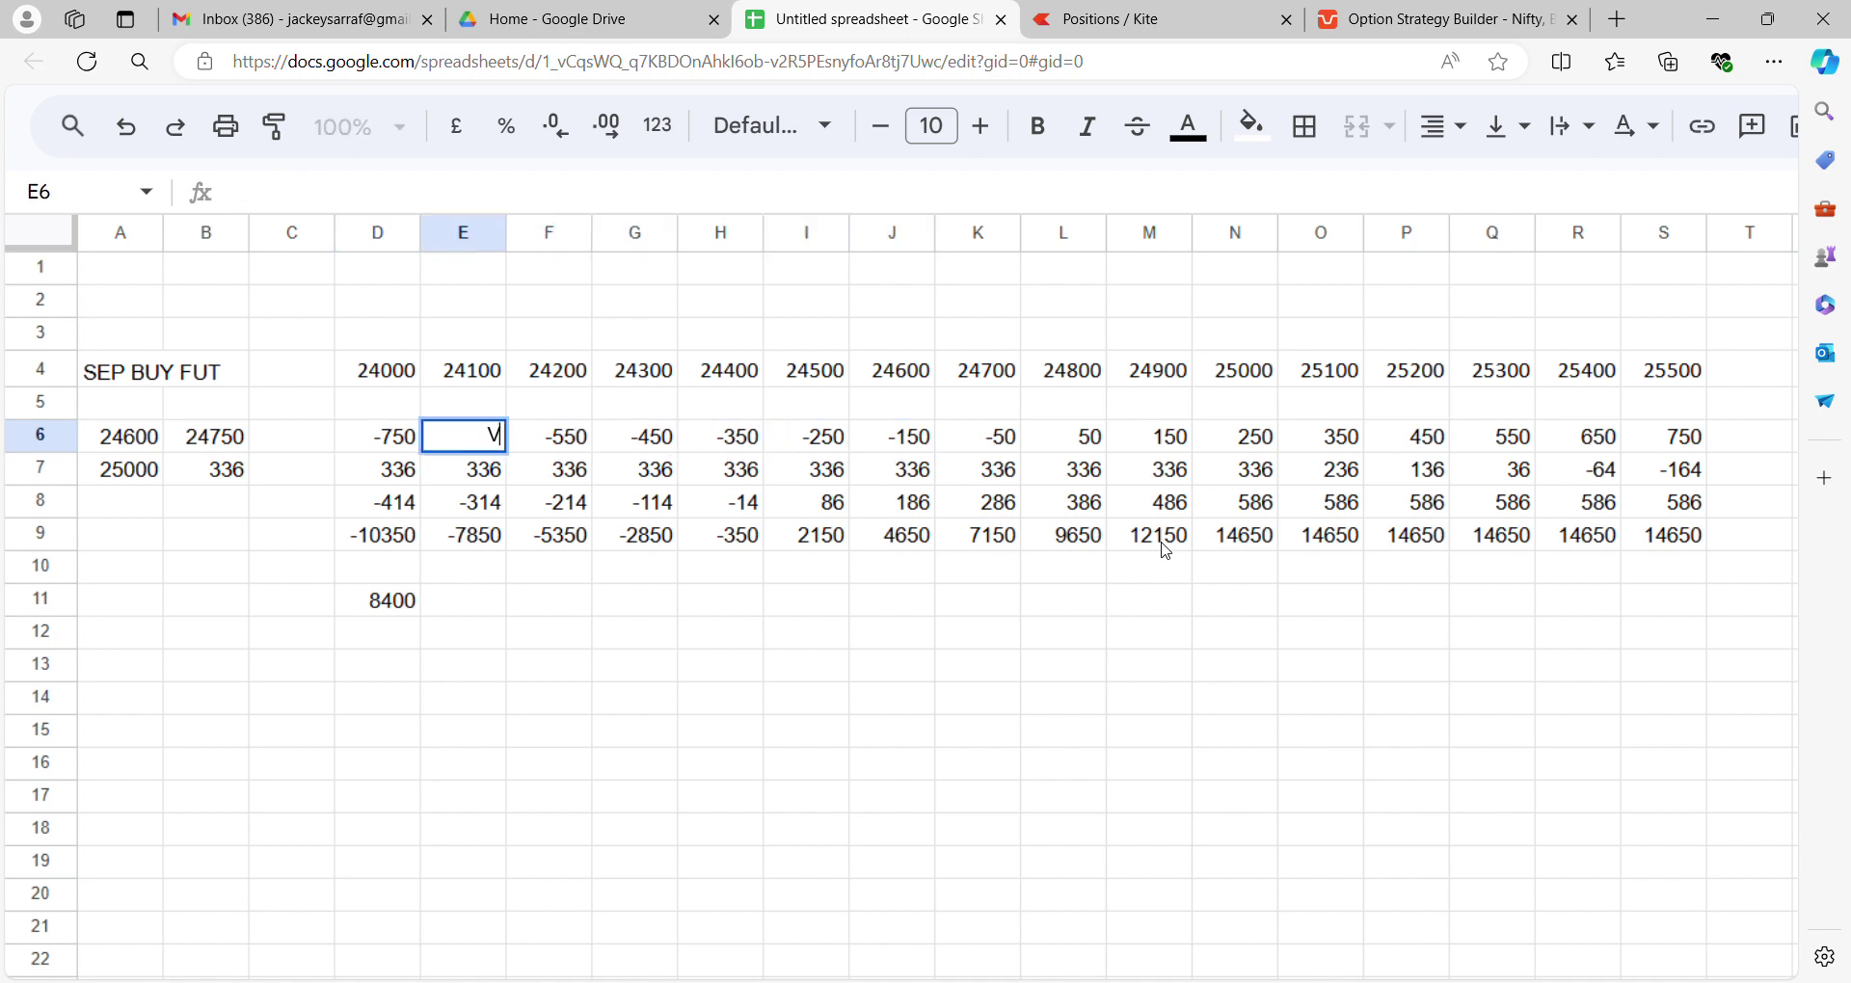
{"action": "key", "text": "Escape"}
{"action": "key", "text": "ctrl+shift+Left"}
{"action": "key", "text": "ctrl+shift+Right"}
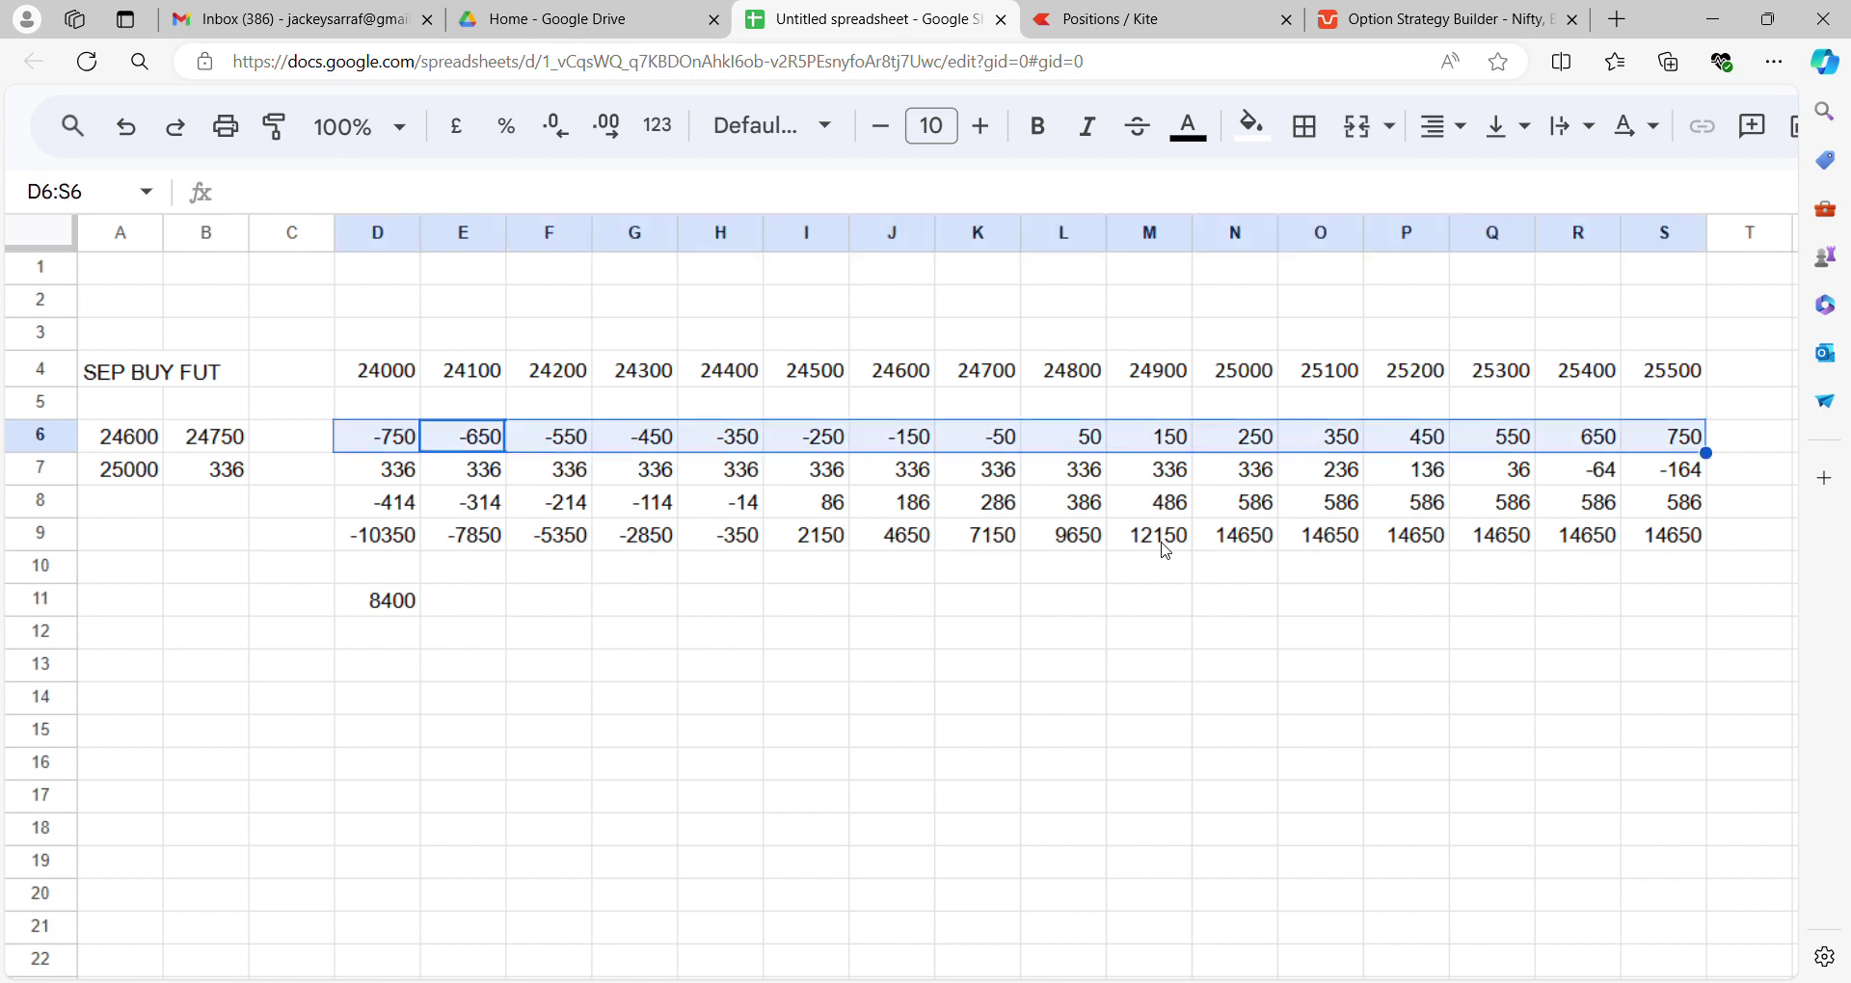
Examine the call leg, net points and lot payoff at 25000, and the lot payoffs in N9:S9
{"action": "key", "text": "Down"}
{"action": "key", "text": "Right"}
{"action": "key", "text": "Right"}
{"action": "key", "text": "Right"}
{"action": "key", "text": "Right"}
{"action": "key", "text": "Right"}
{"action": "key", "text": "Right"}
{"action": "key", "text": "Right"}
{"action": "key", "text": "Right"}
{"action": "key", "text": "Right"}
{"action": "key", "text": "Down"}
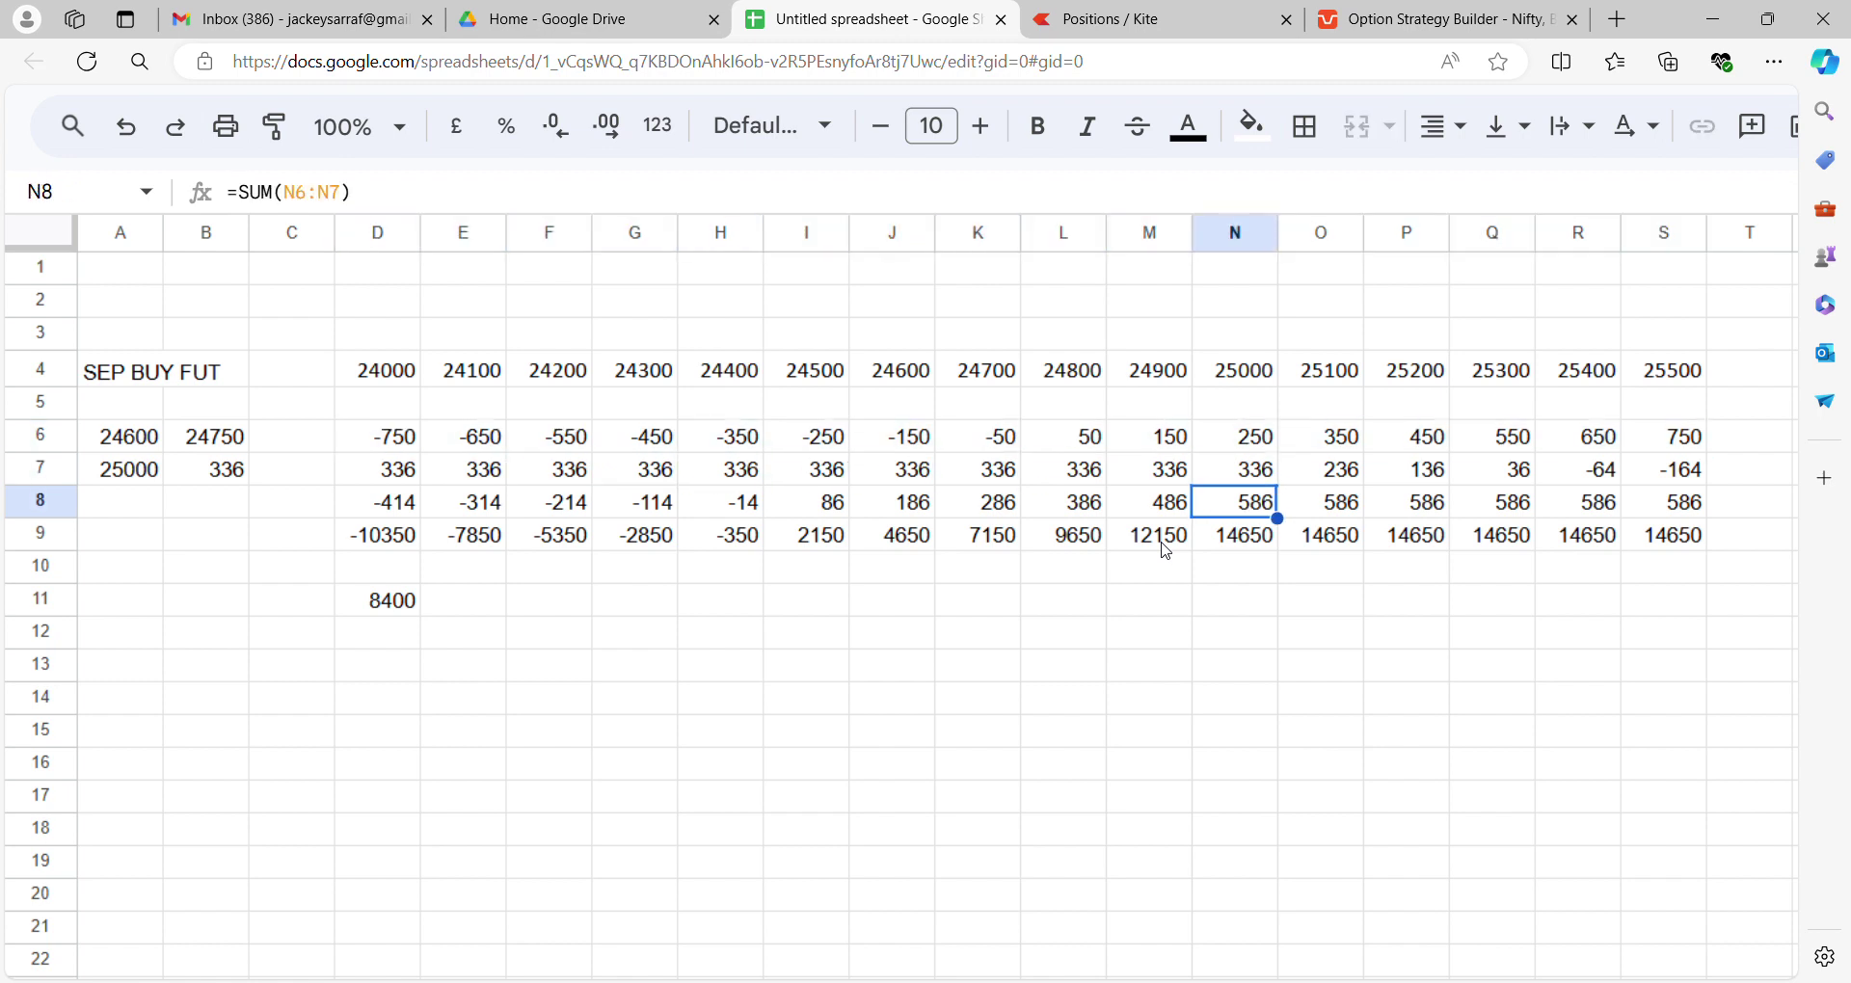
{"action": "key", "text": "Down"}
{"action": "key", "text": "ctrl+shift+Right"}
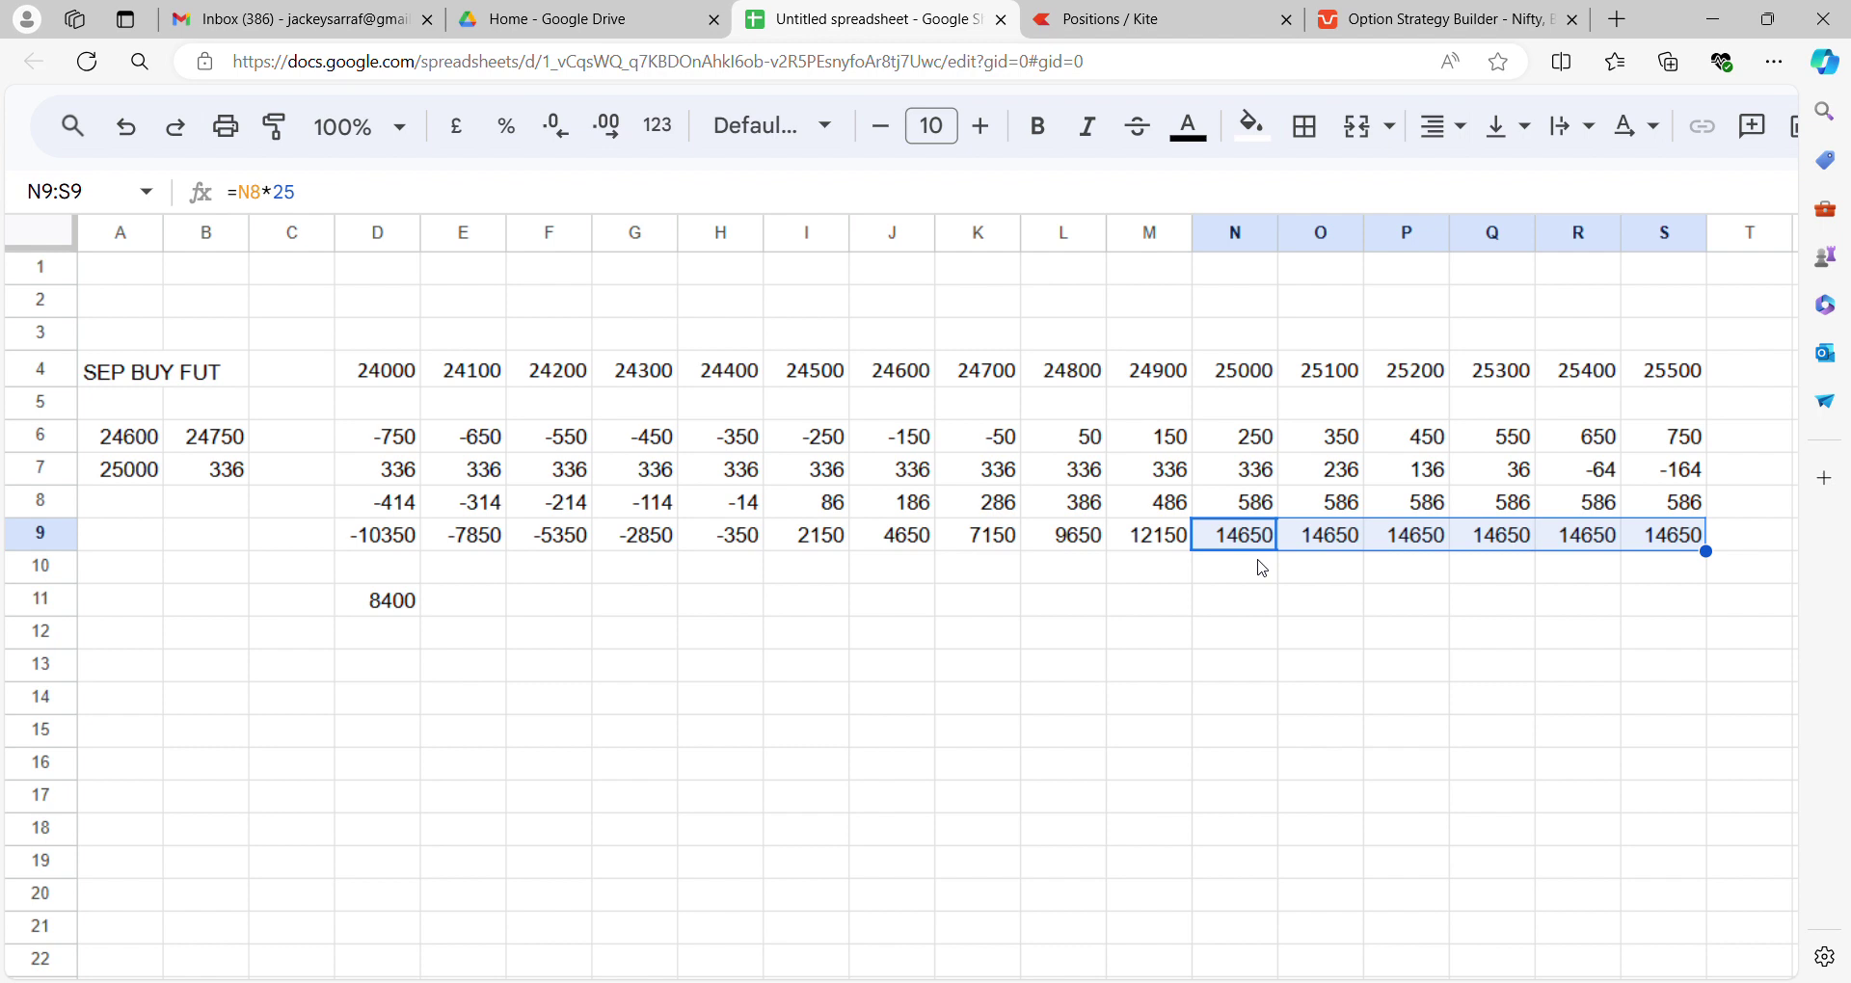
{"action": "left_click", "coordinate": [1323, 545]}
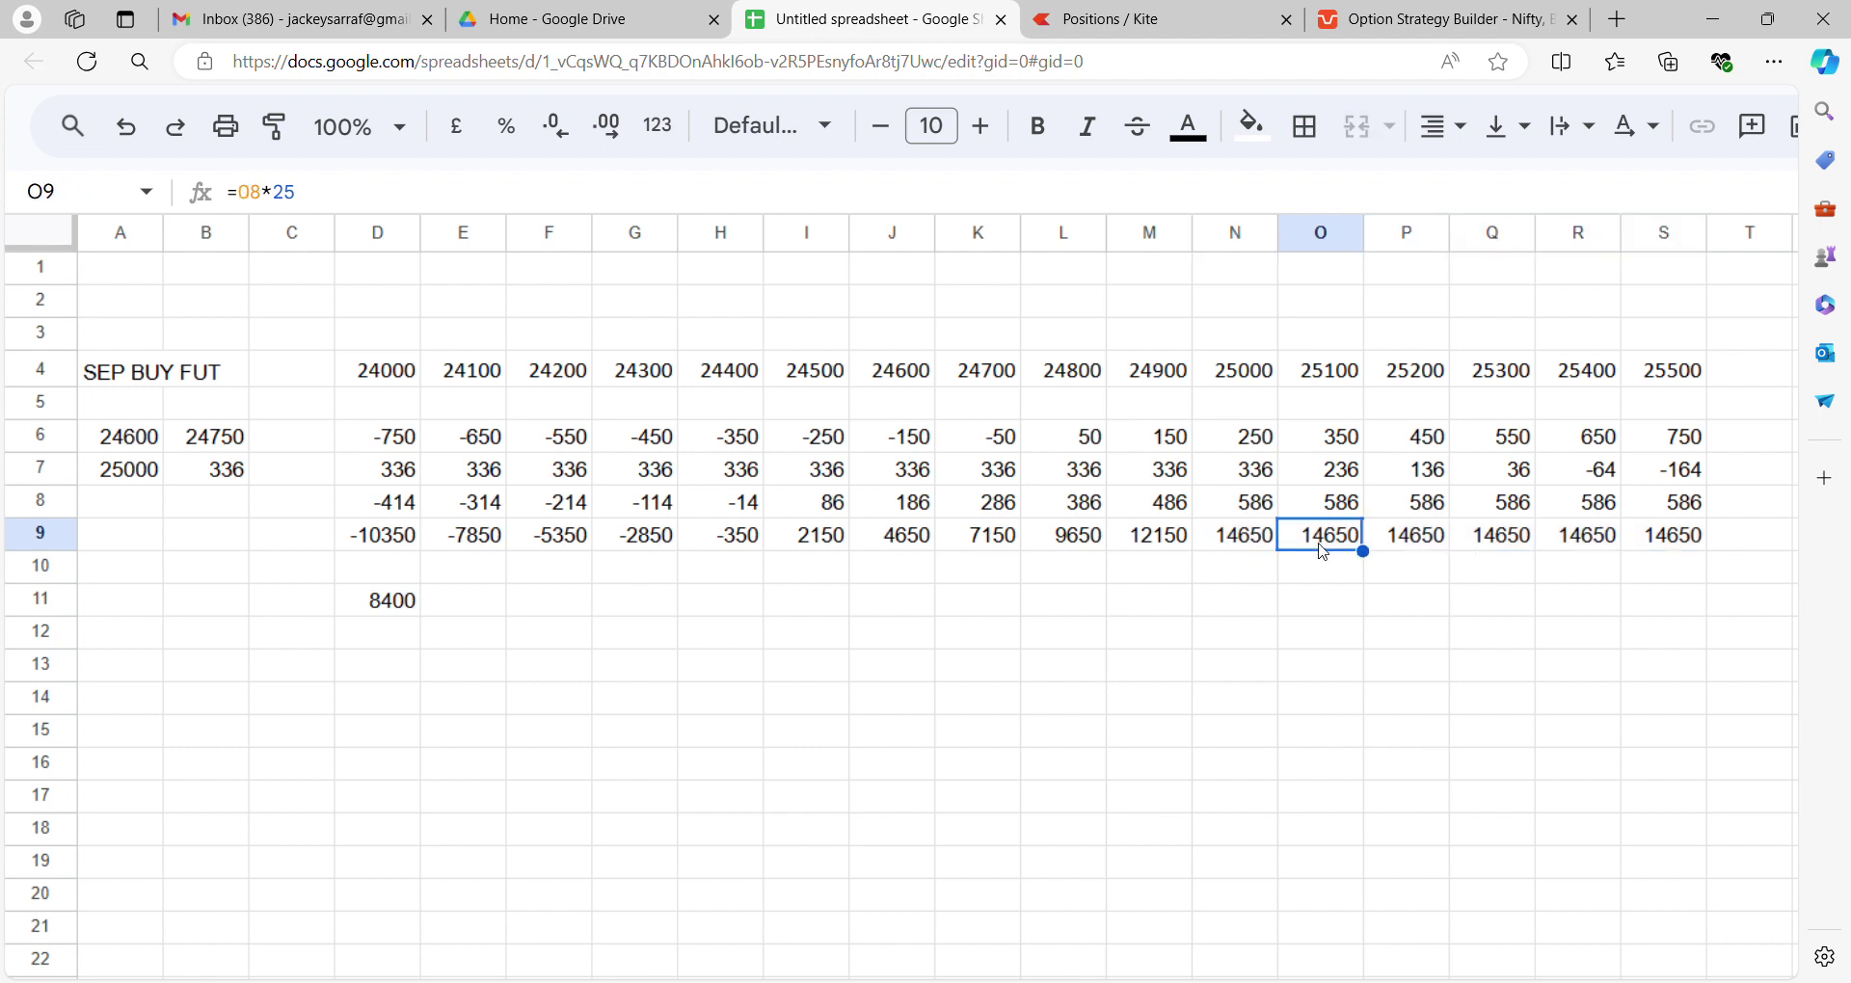
{"action": "left_click", "coordinate": [1272, 548]}
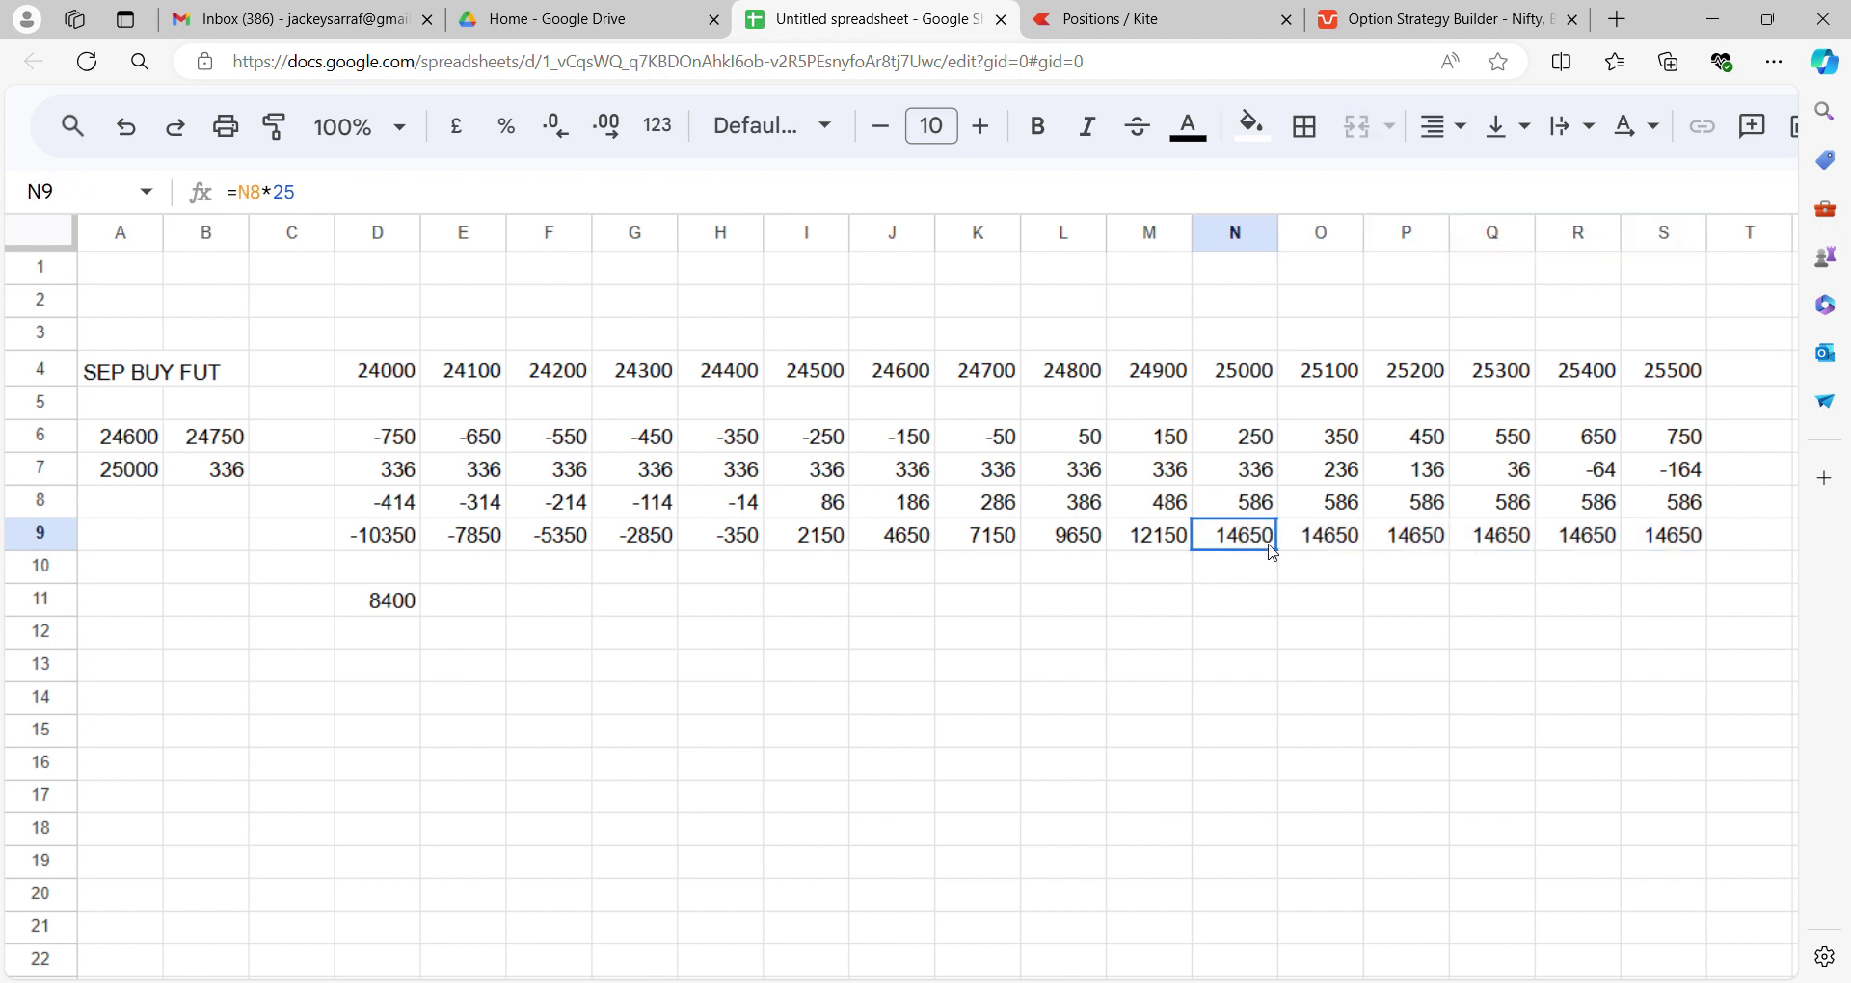
{"action": "left_click", "coordinate": [1246, 613]}
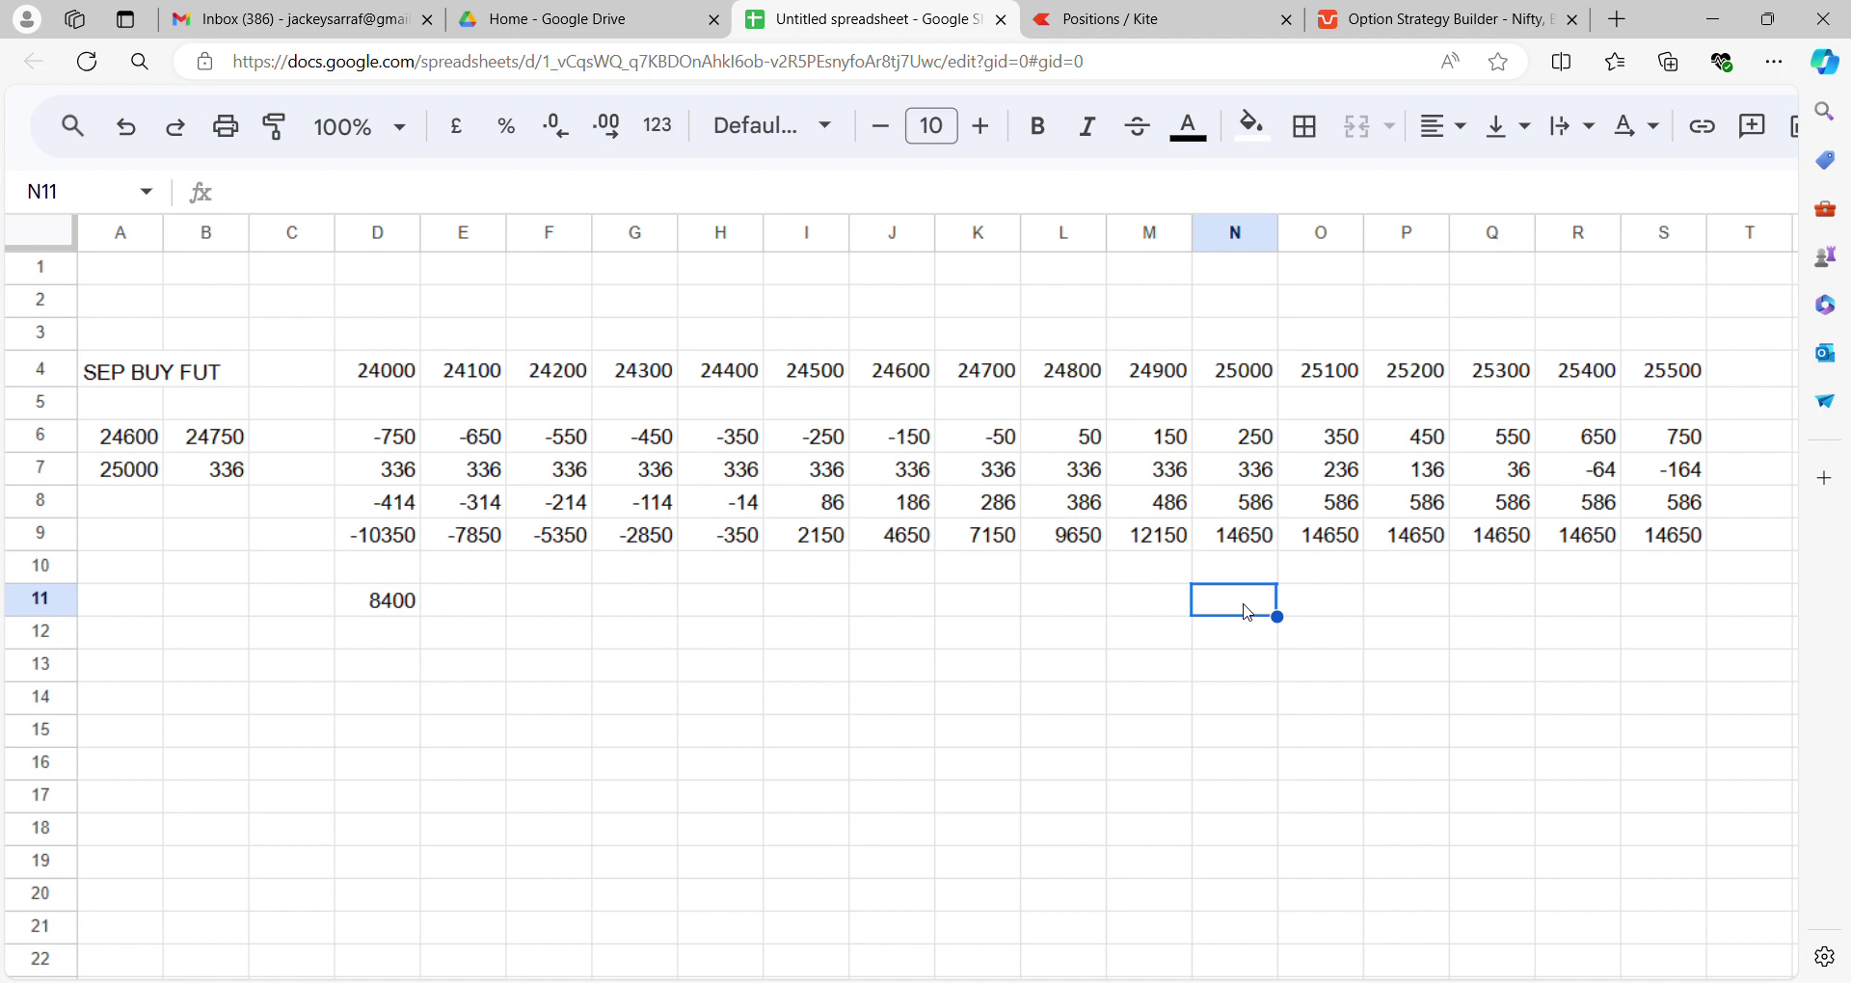
{"action": "left_click", "coordinate": [1234, 543]}
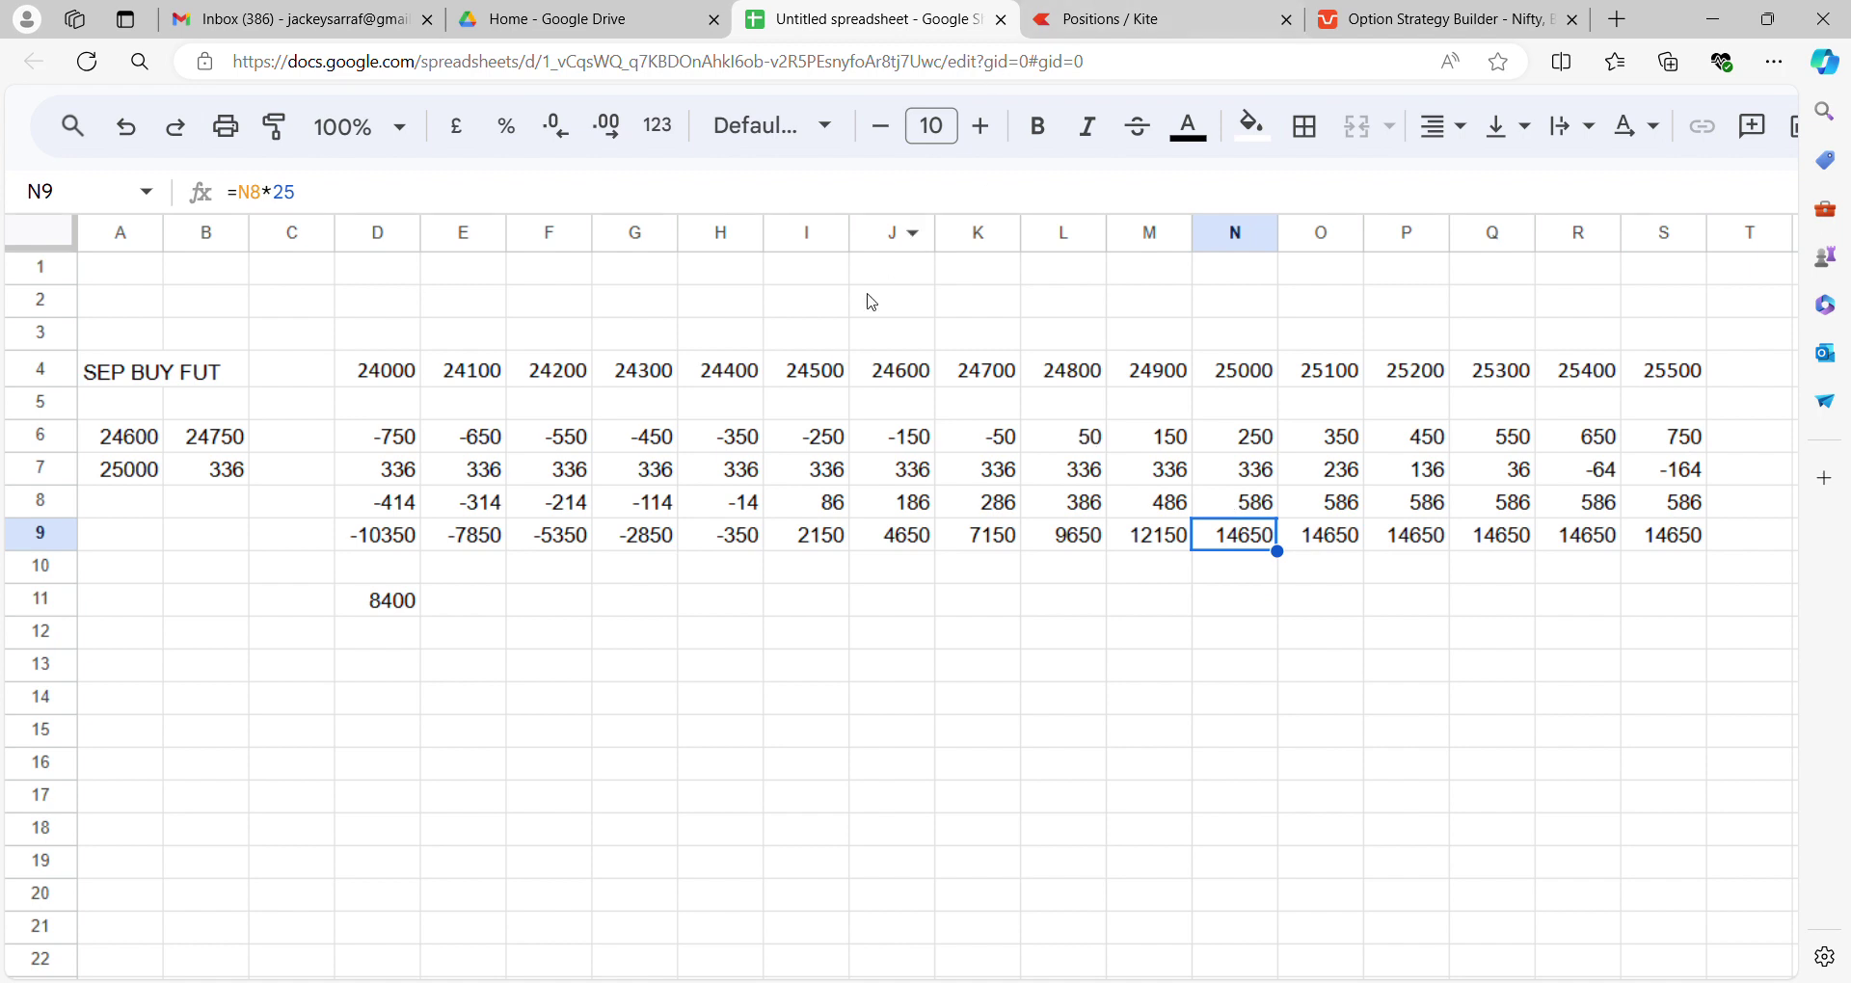
Examine the 24400, 24200 and 24500 price levels and check the open positions in Kite
{"action": "left_click", "coordinate": [721, 378]}
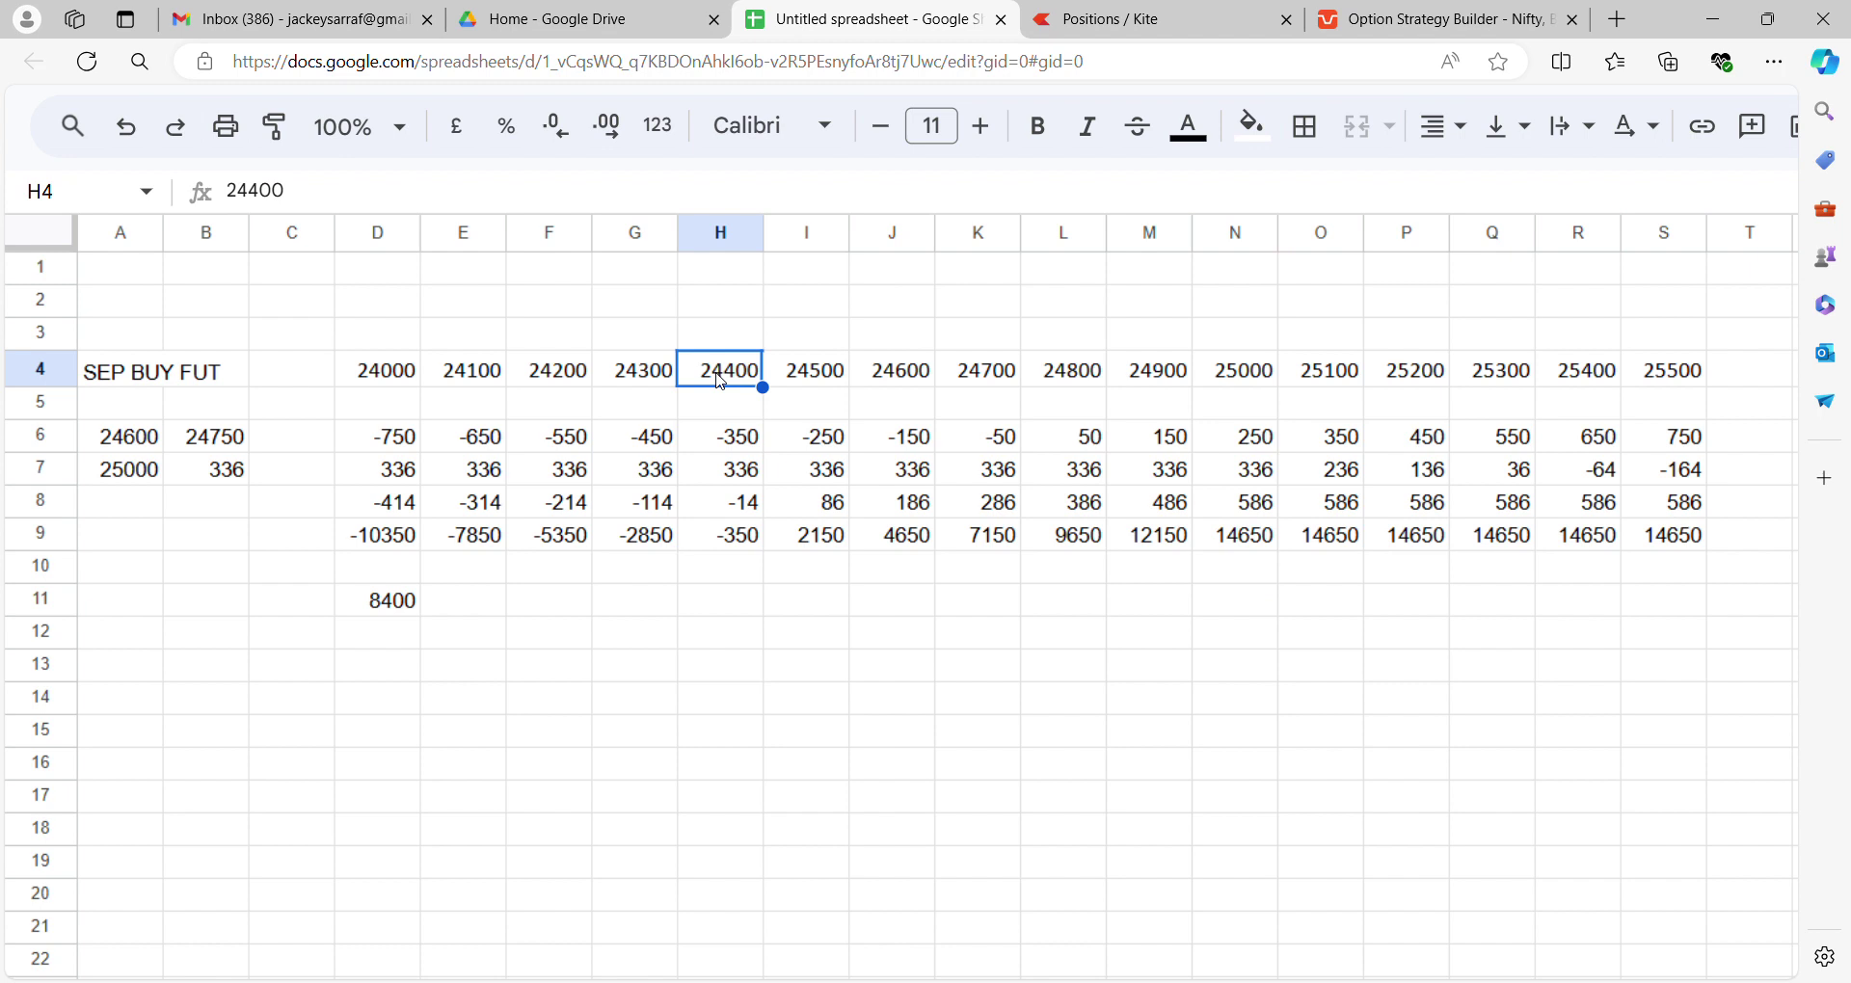
{"action": "left_click", "coordinate": [550, 376]}
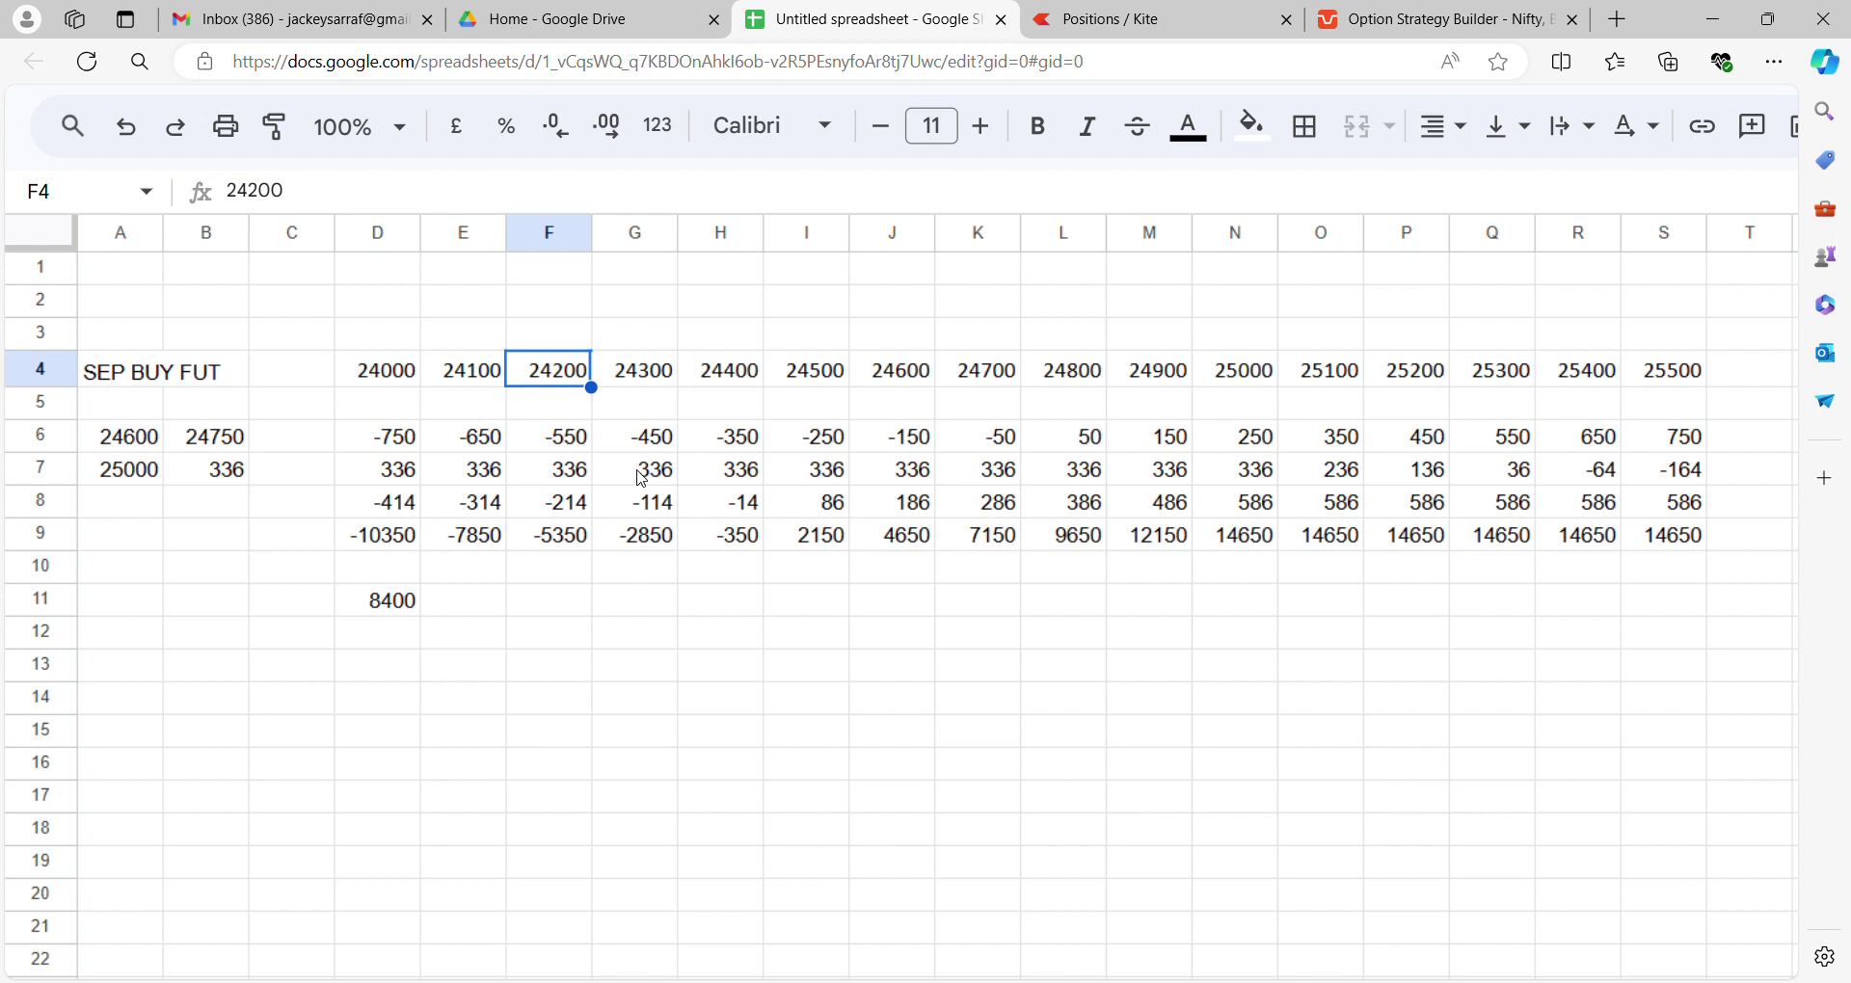
{"action": "left_click", "coordinate": [1136, 18]}
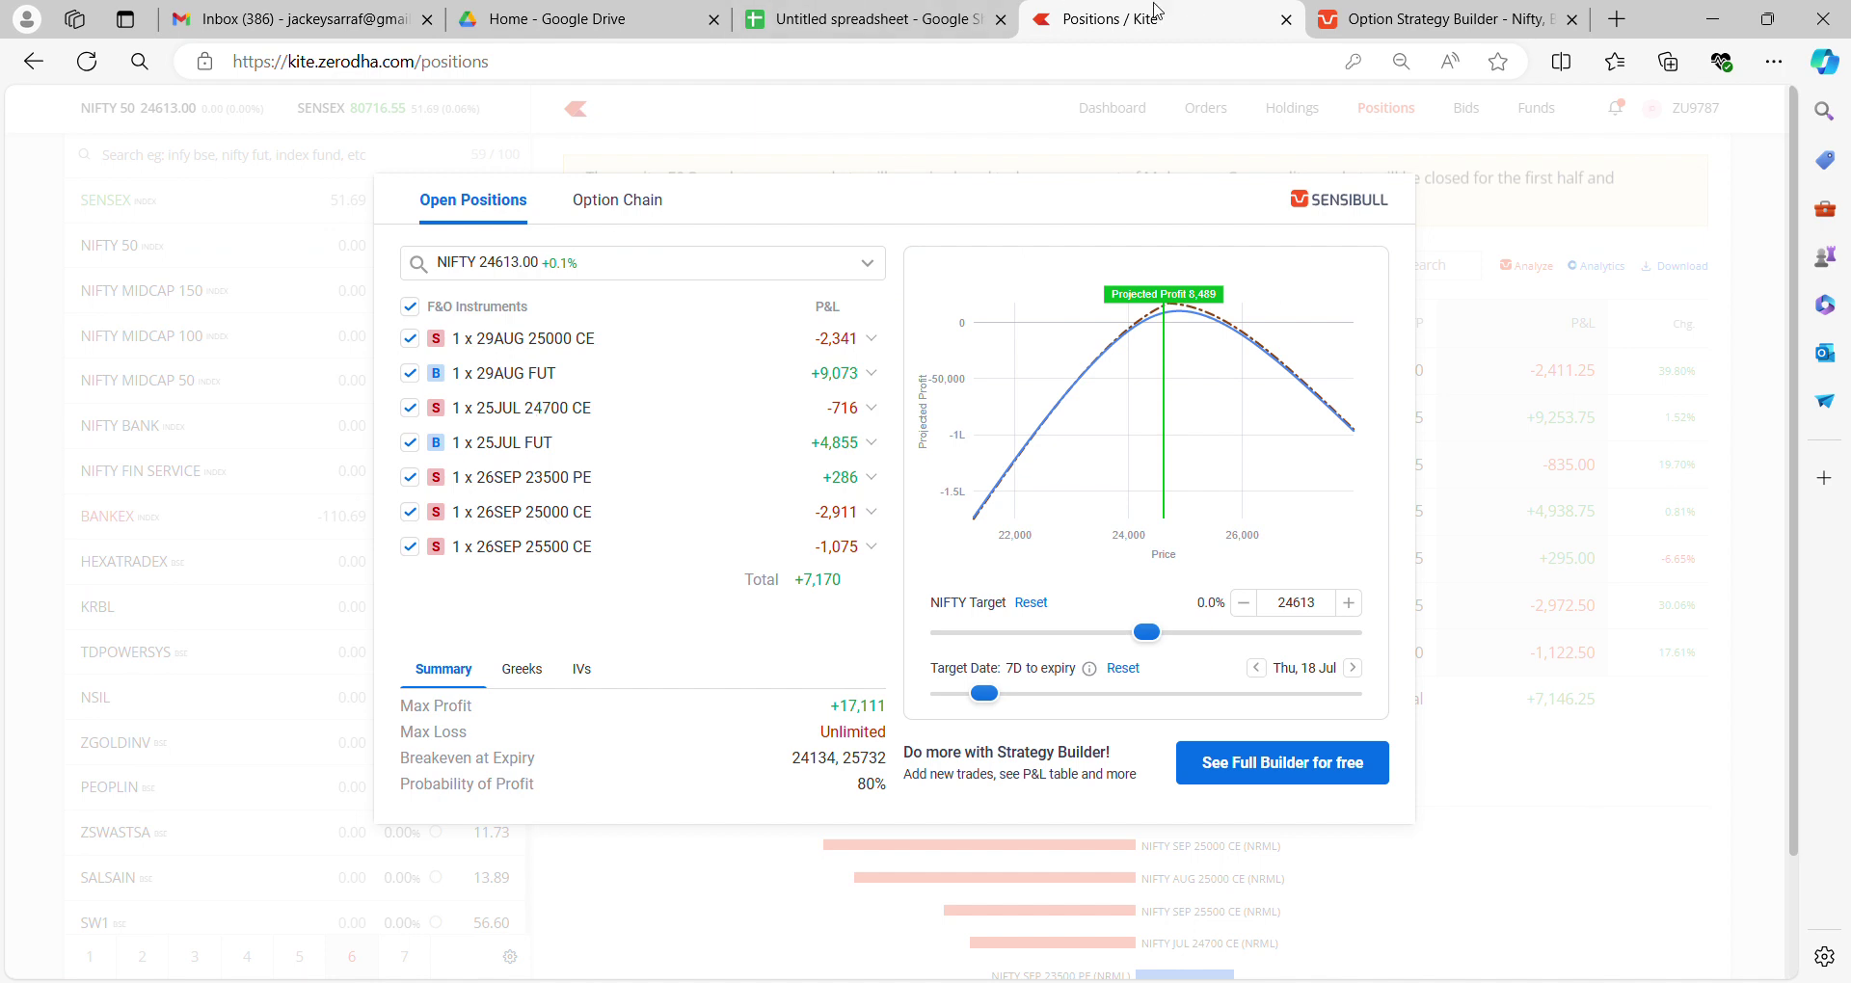
{"action": "left_click", "coordinate": [861, 21]}
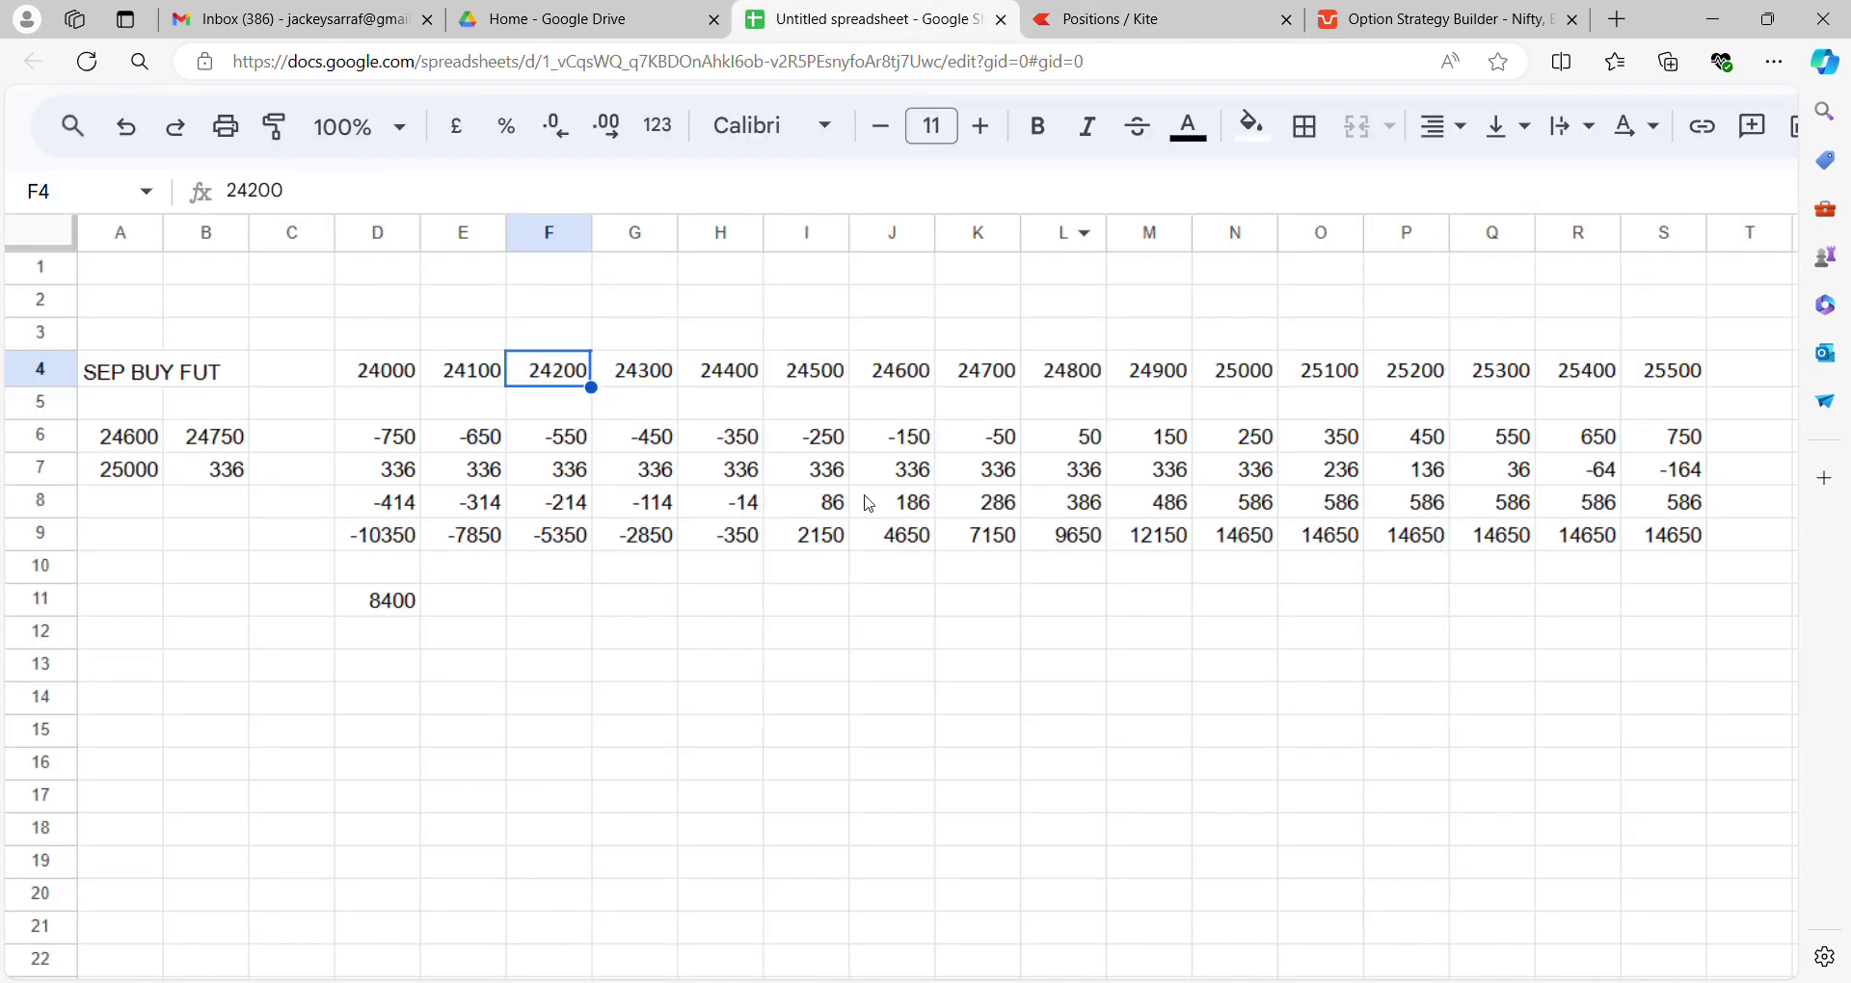
{"action": "left_click", "coordinate": [840, 446]}
{"action": "left_click", "coordinate": [776, 579]}
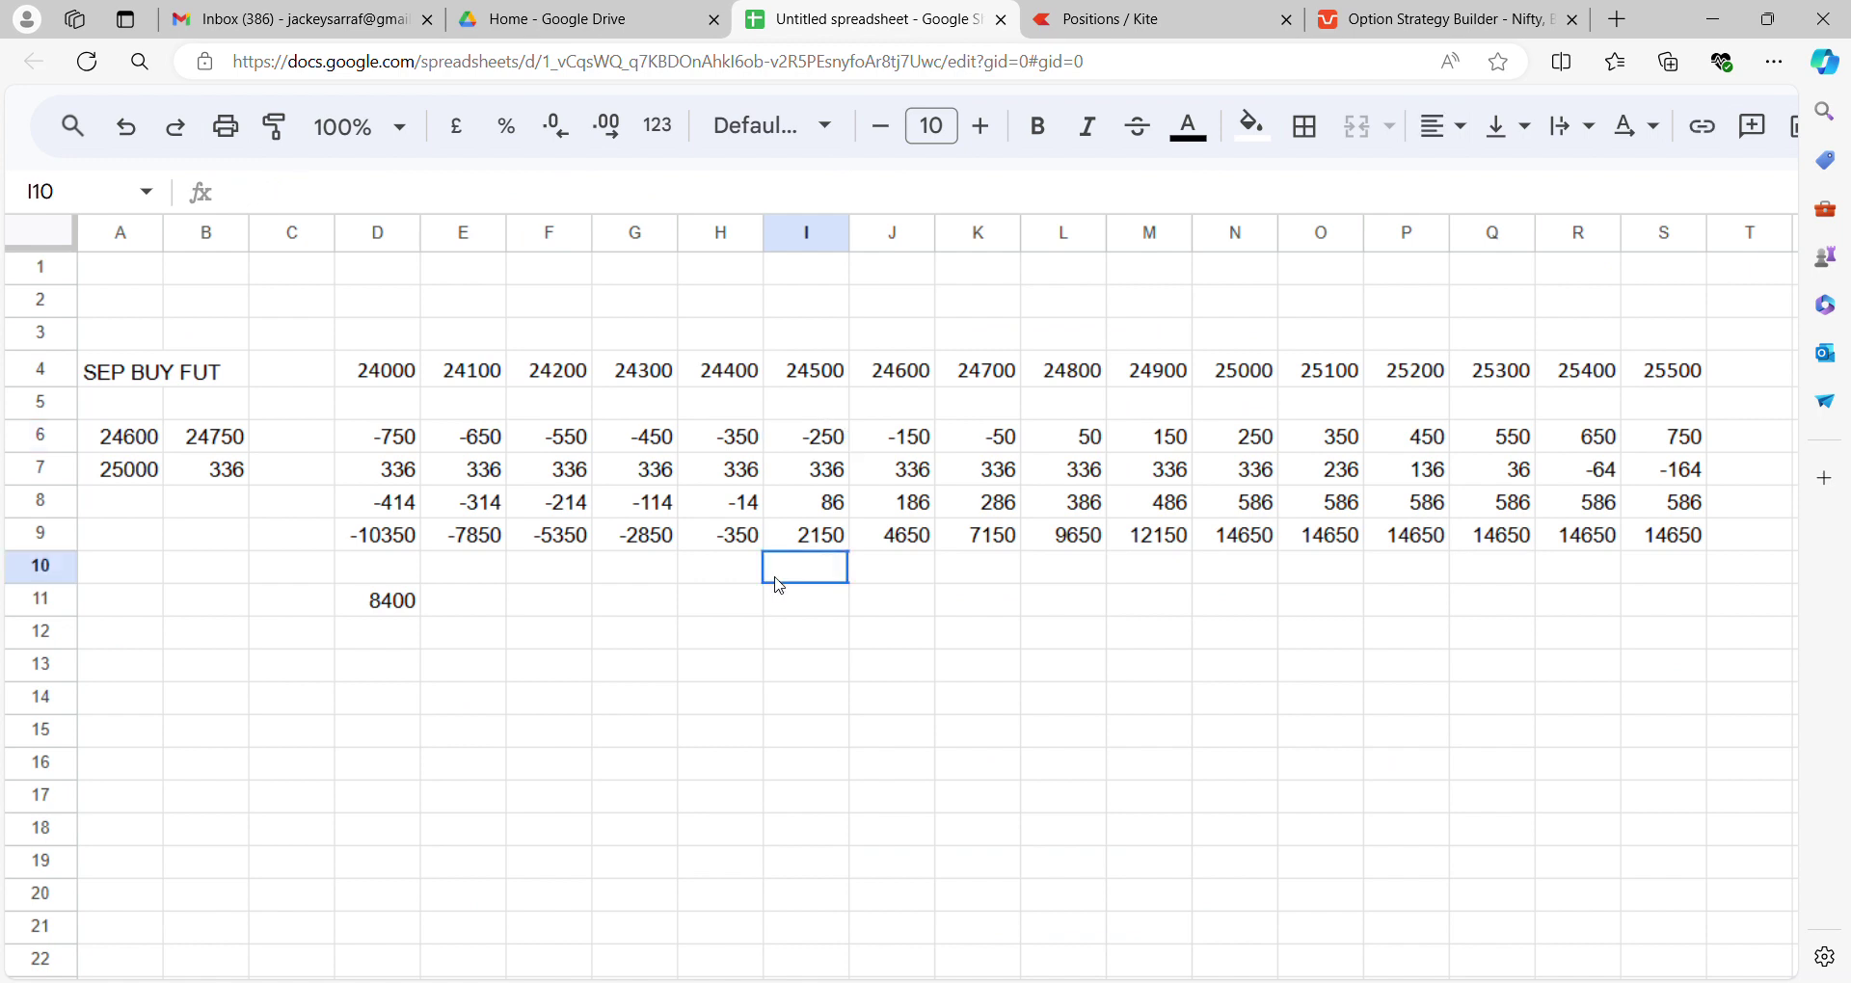
Compare the future's entry price in B6 with its losses at 24500 and 24000, and the lot payoffs in N9 and D9
{"action": "left_click", "coordinate": [216, 450]}
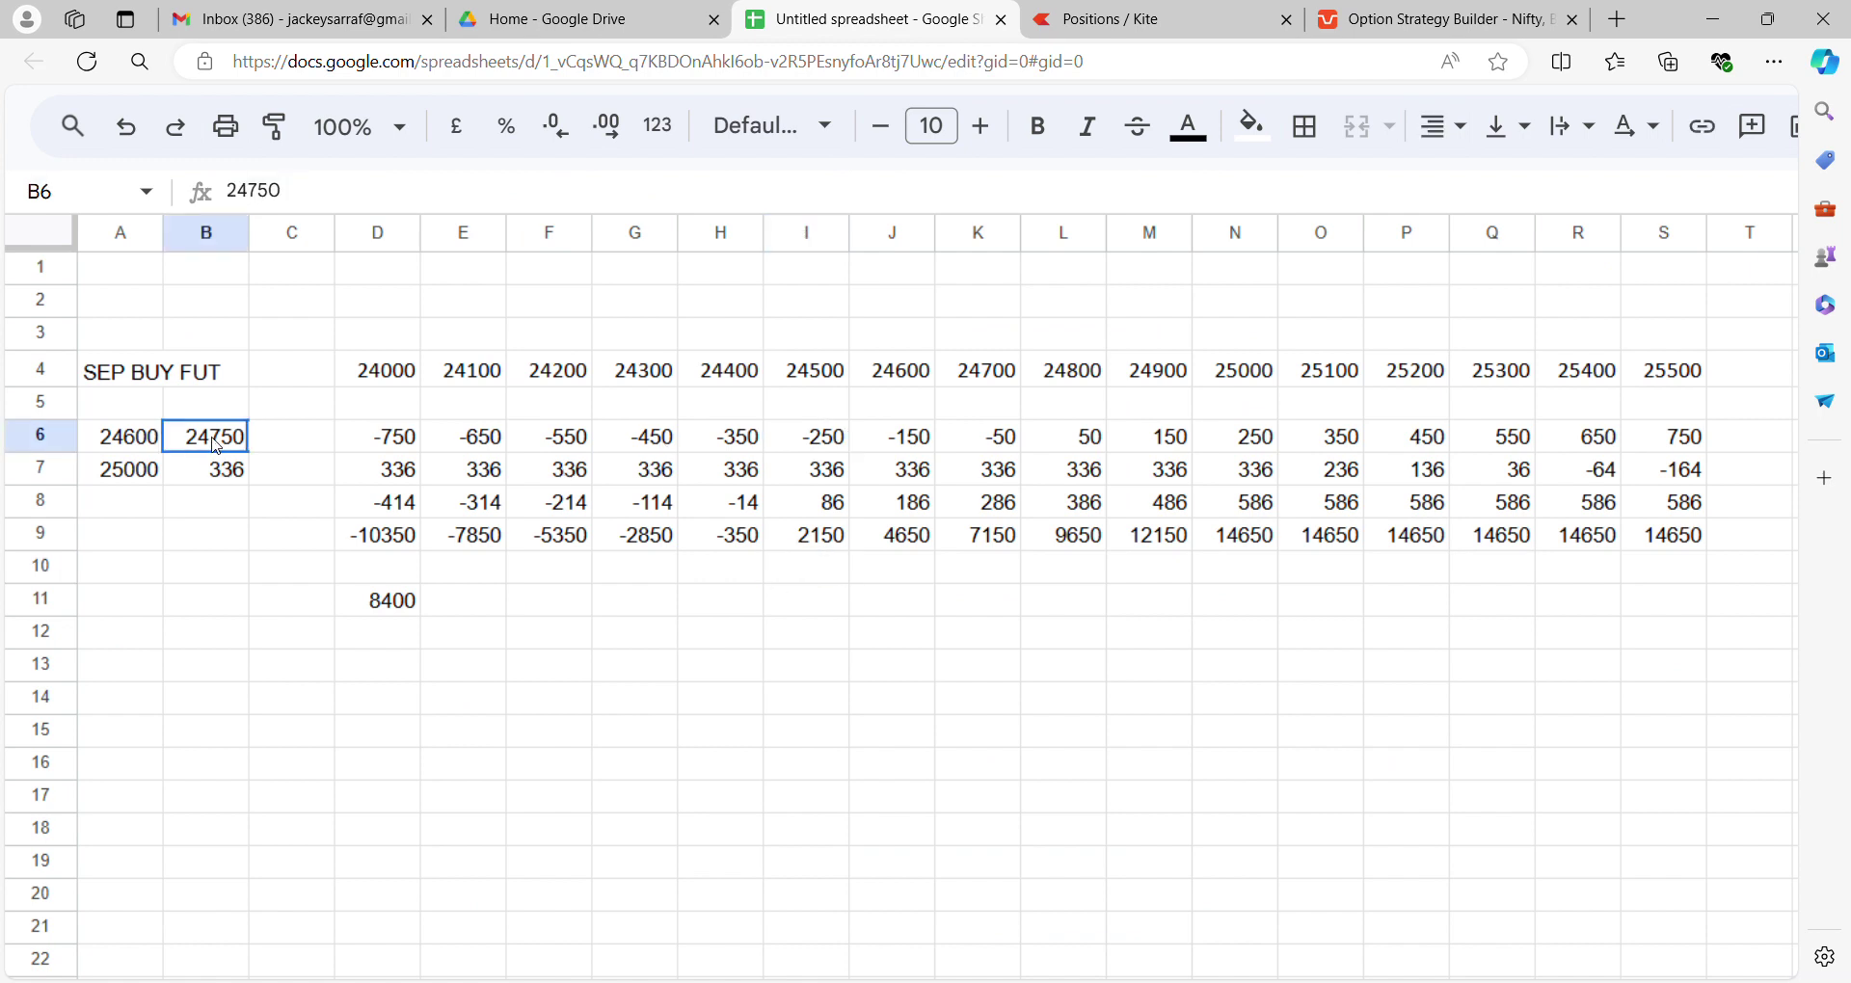
{"action": "left_click", "coordinate": [786, 451]}
{"action": "left_click", "coordinate": [879, 720]}
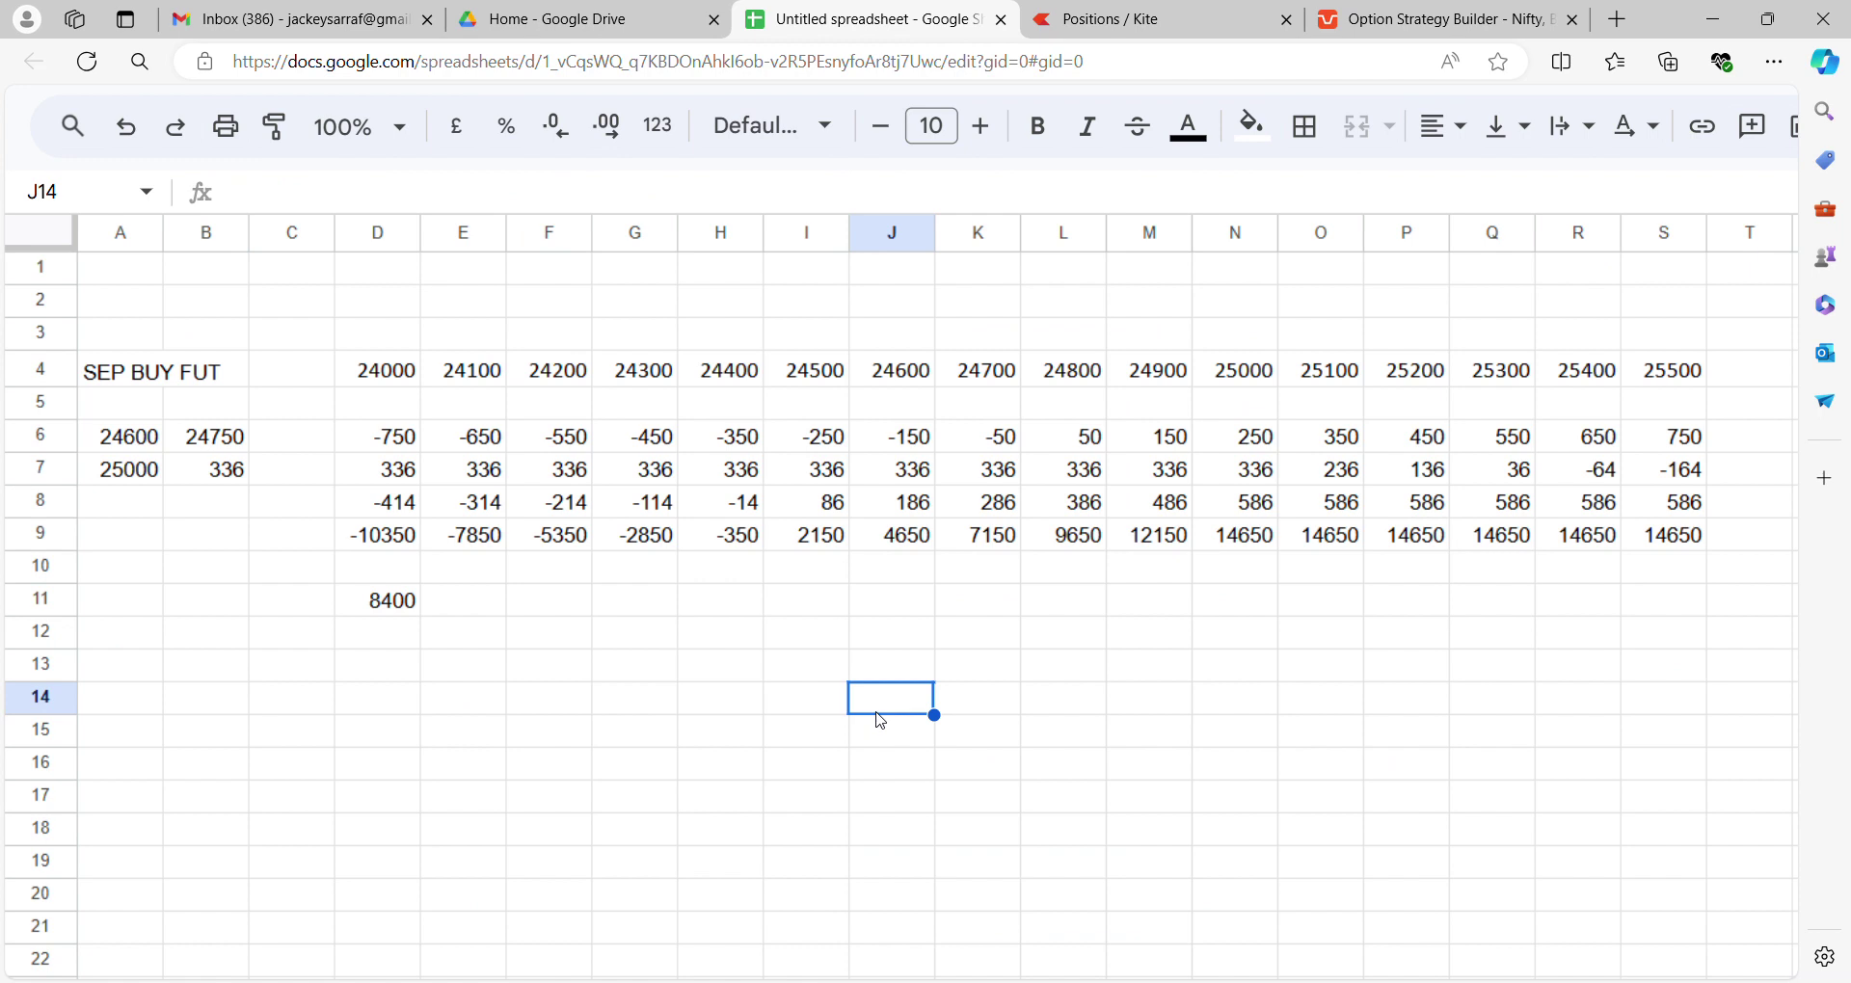
{"action": "left_click", "coordinate": [1263, 548]}
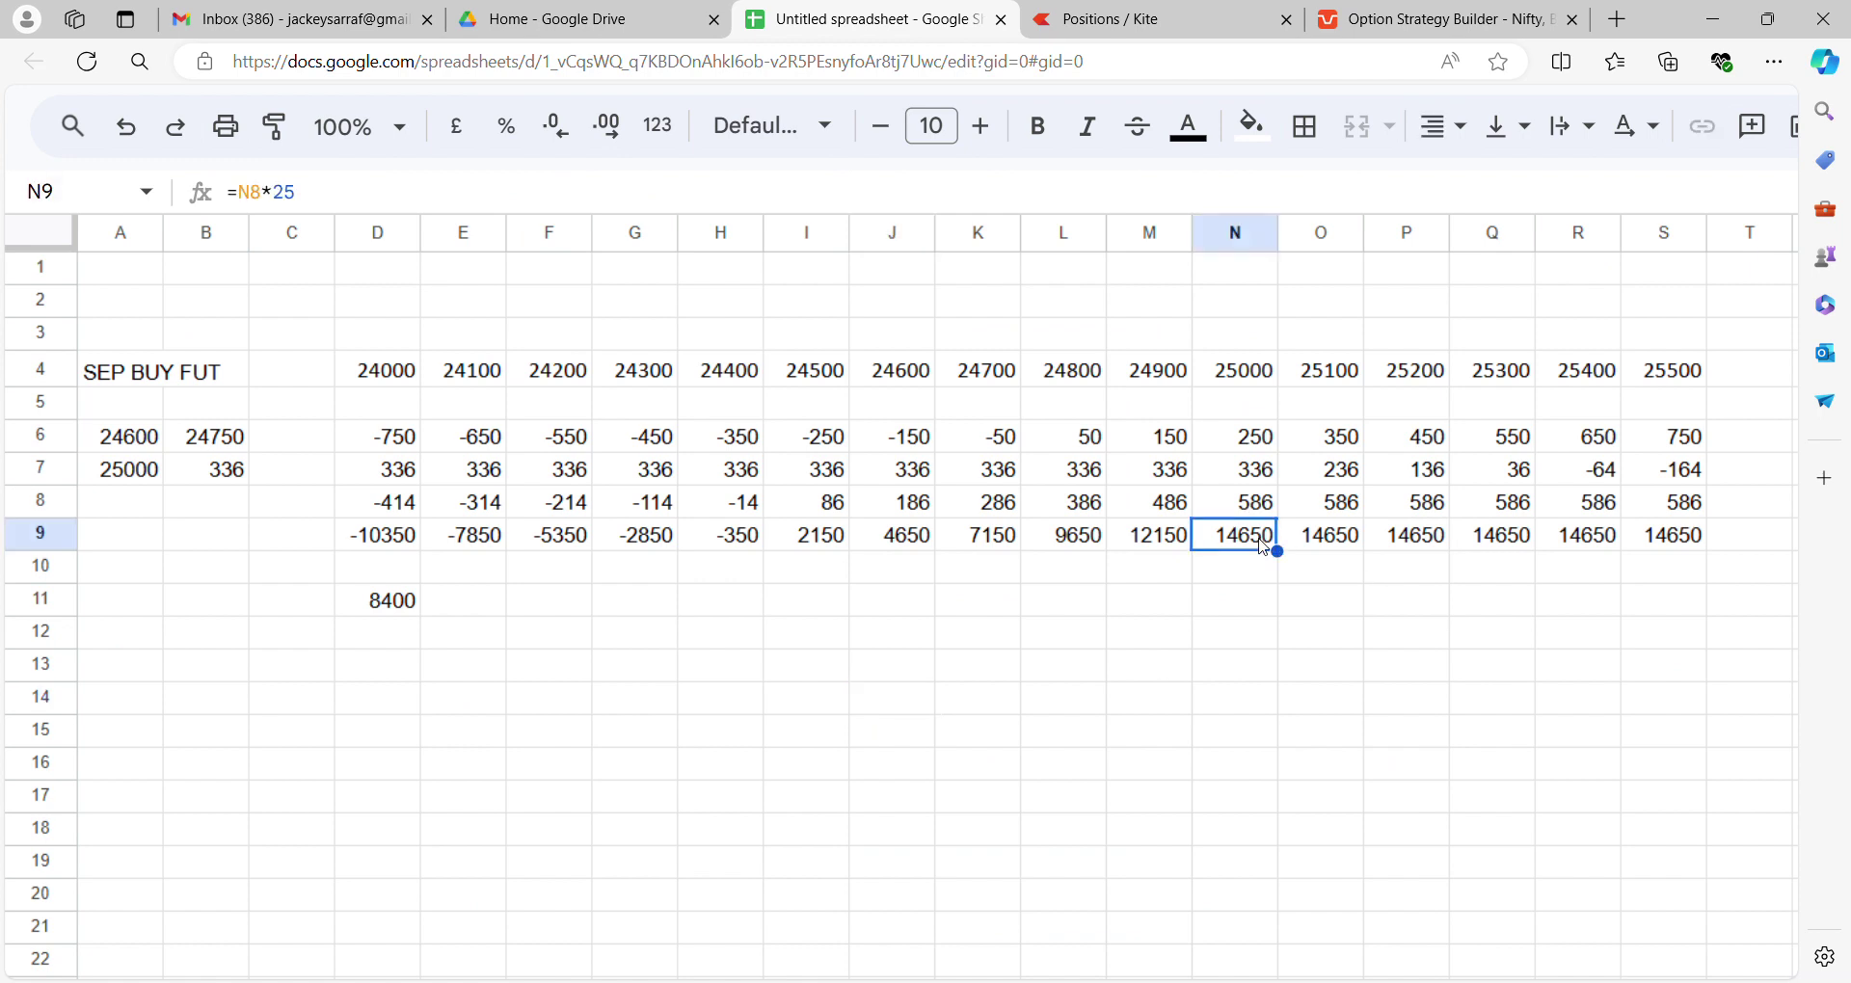
{"action": "left_click", "coordinate": [387, 546]}
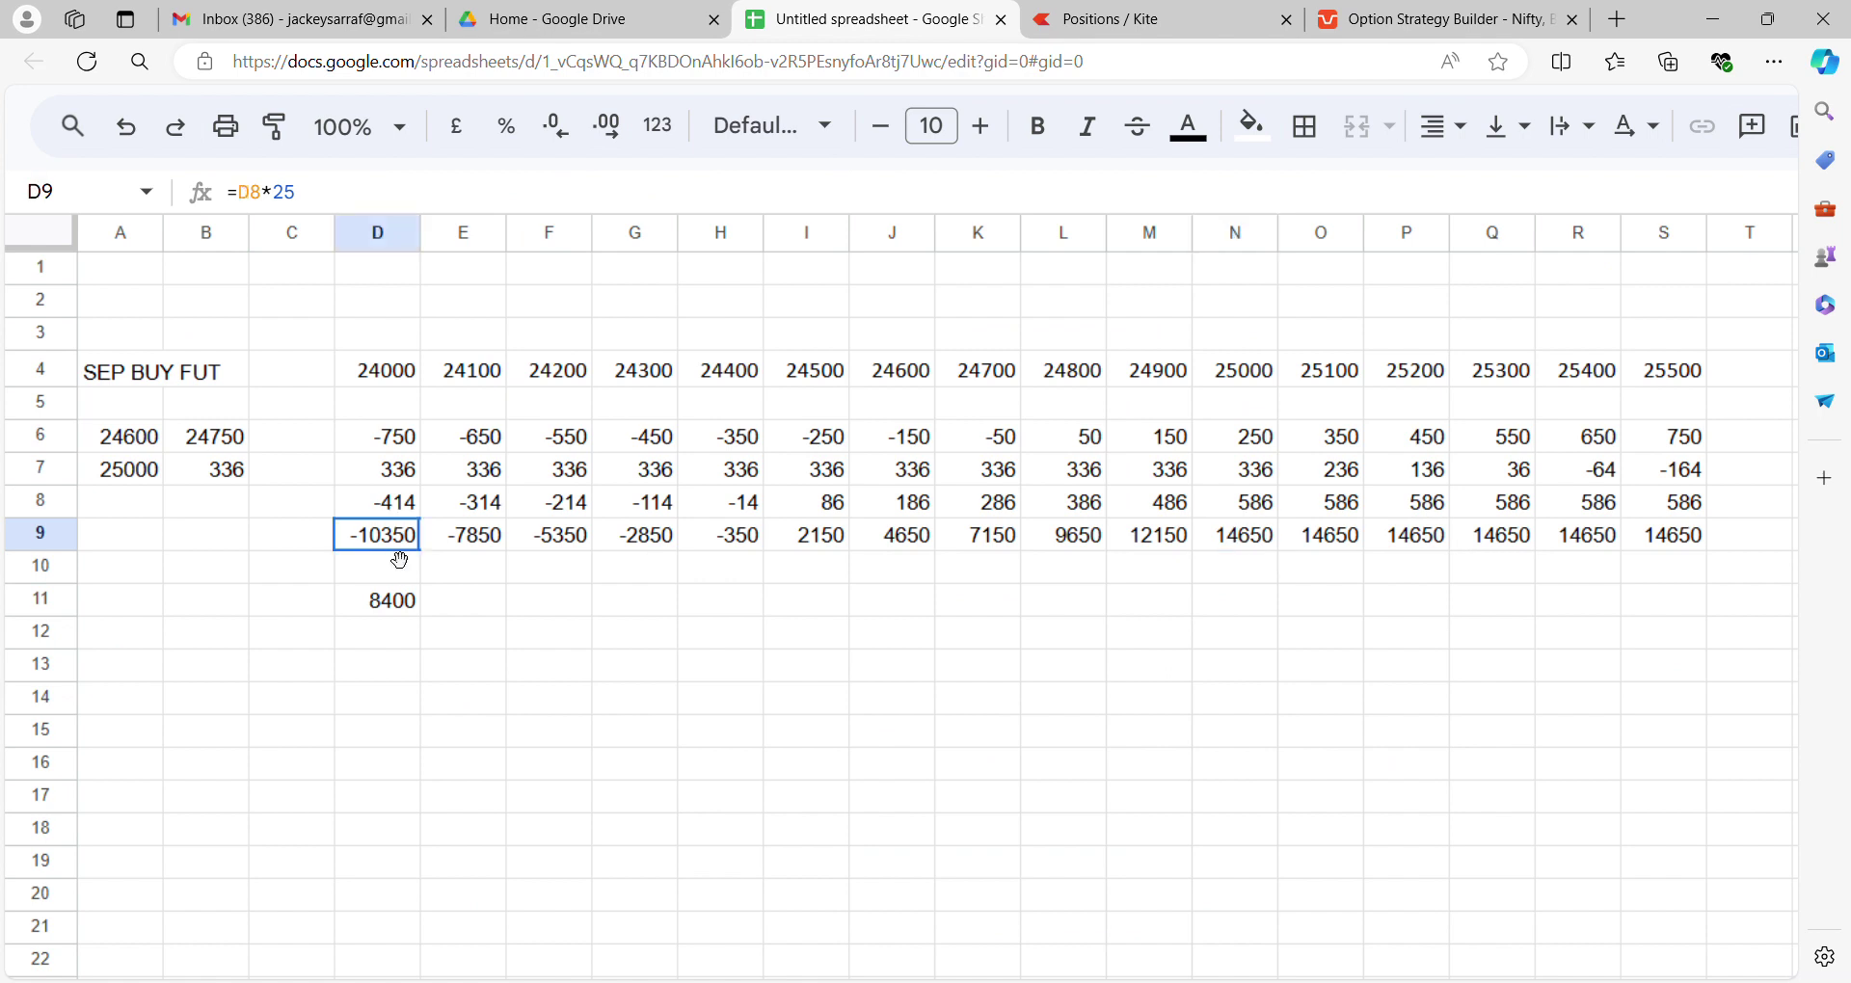
{"action": "left_click", "coordinate": [409, 449]}
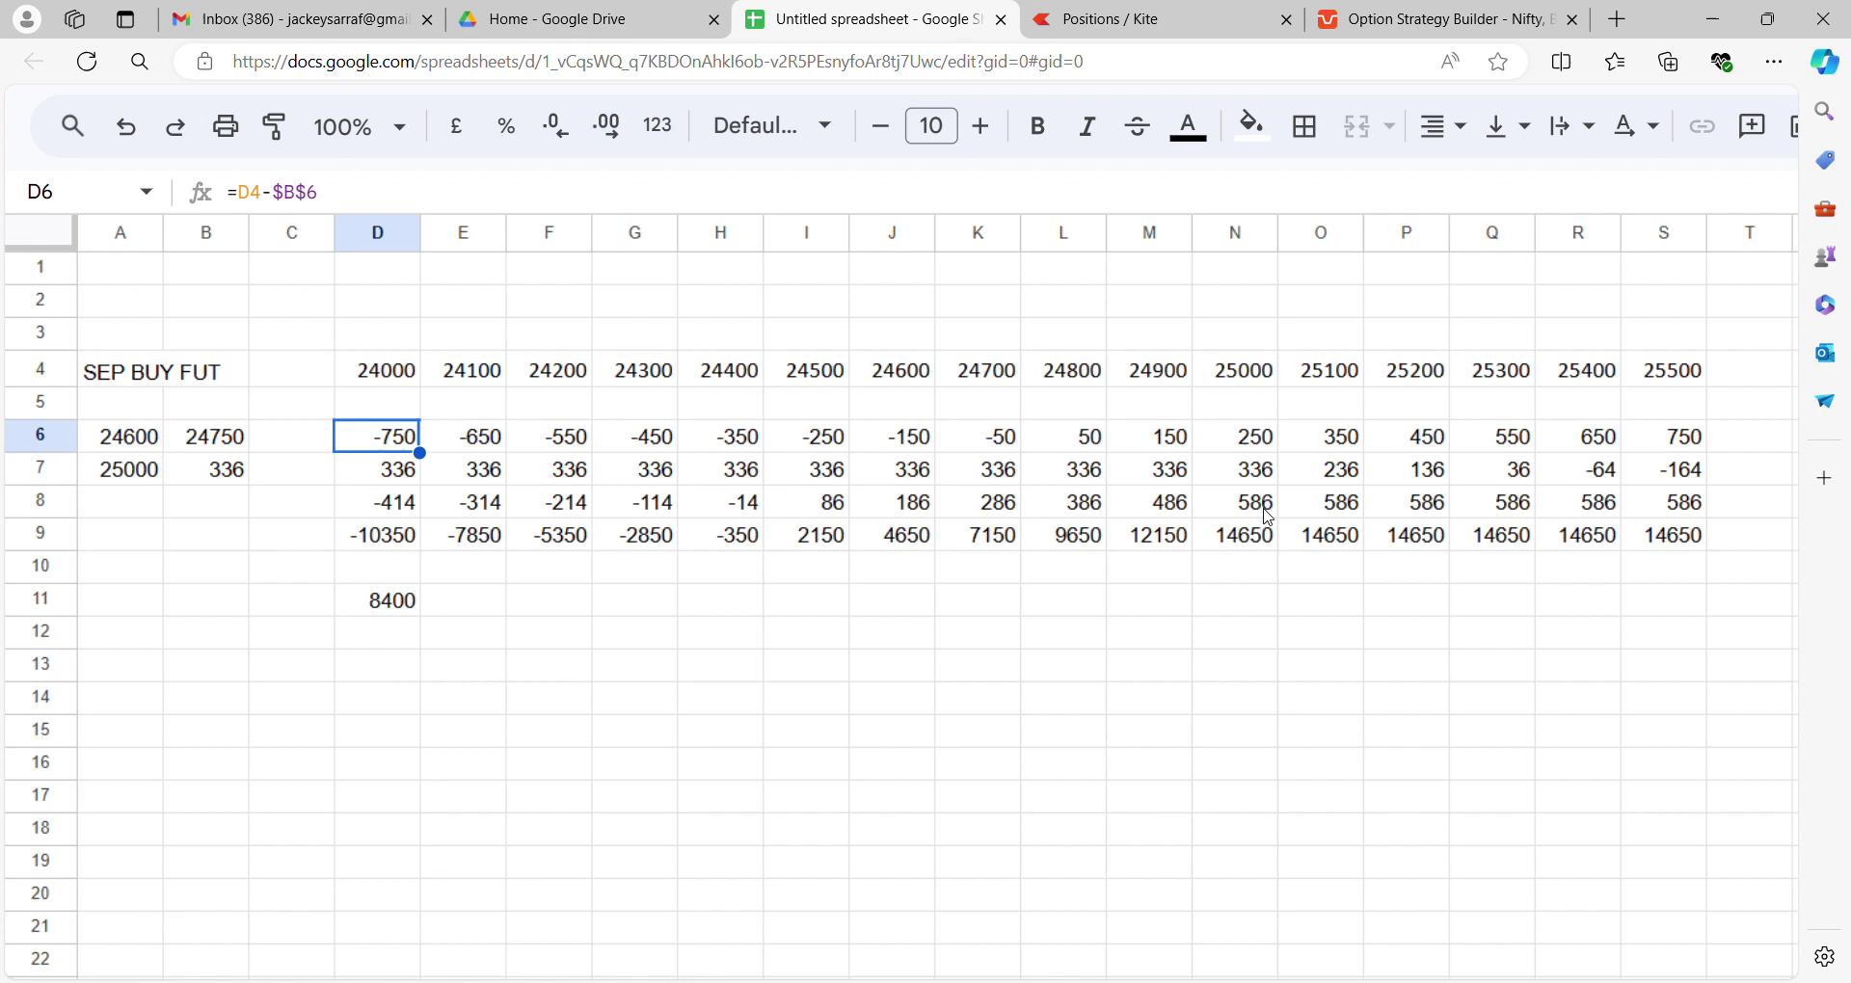
{"action": "left_click", "coordinate": [1240, 546]}
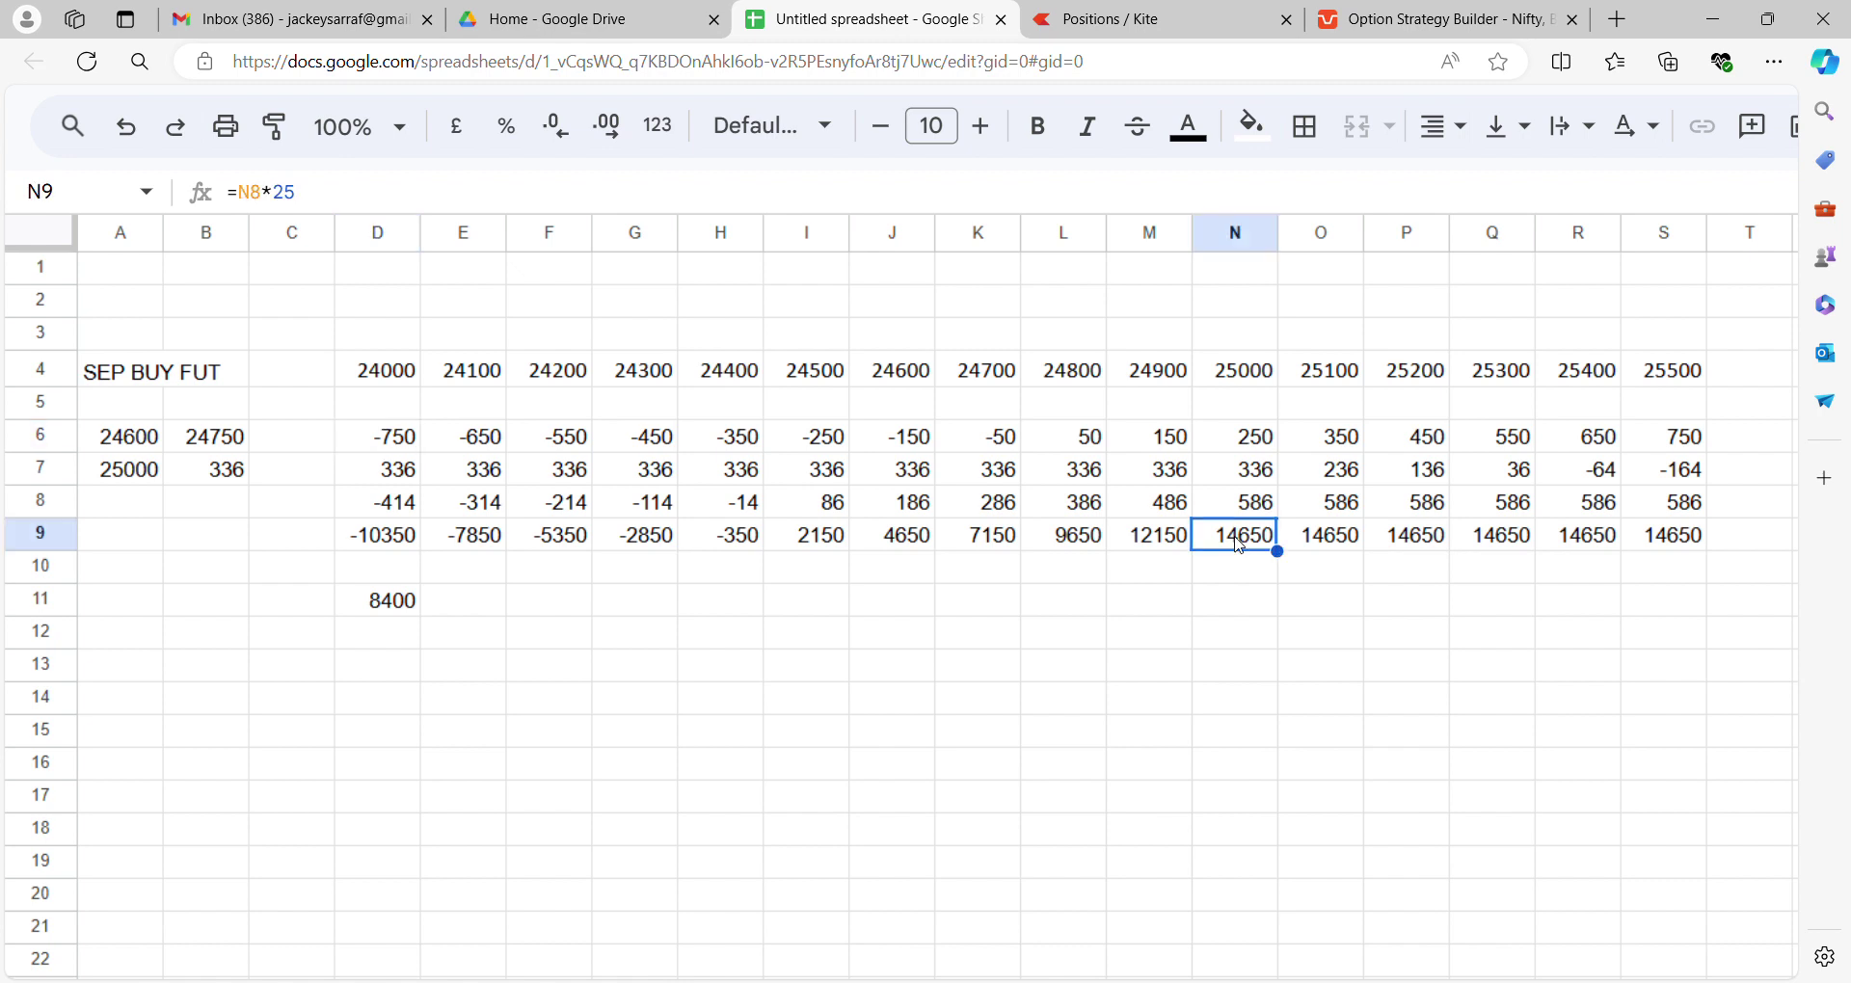
{"action": "left_click", "coordinate": [1230, 610]}
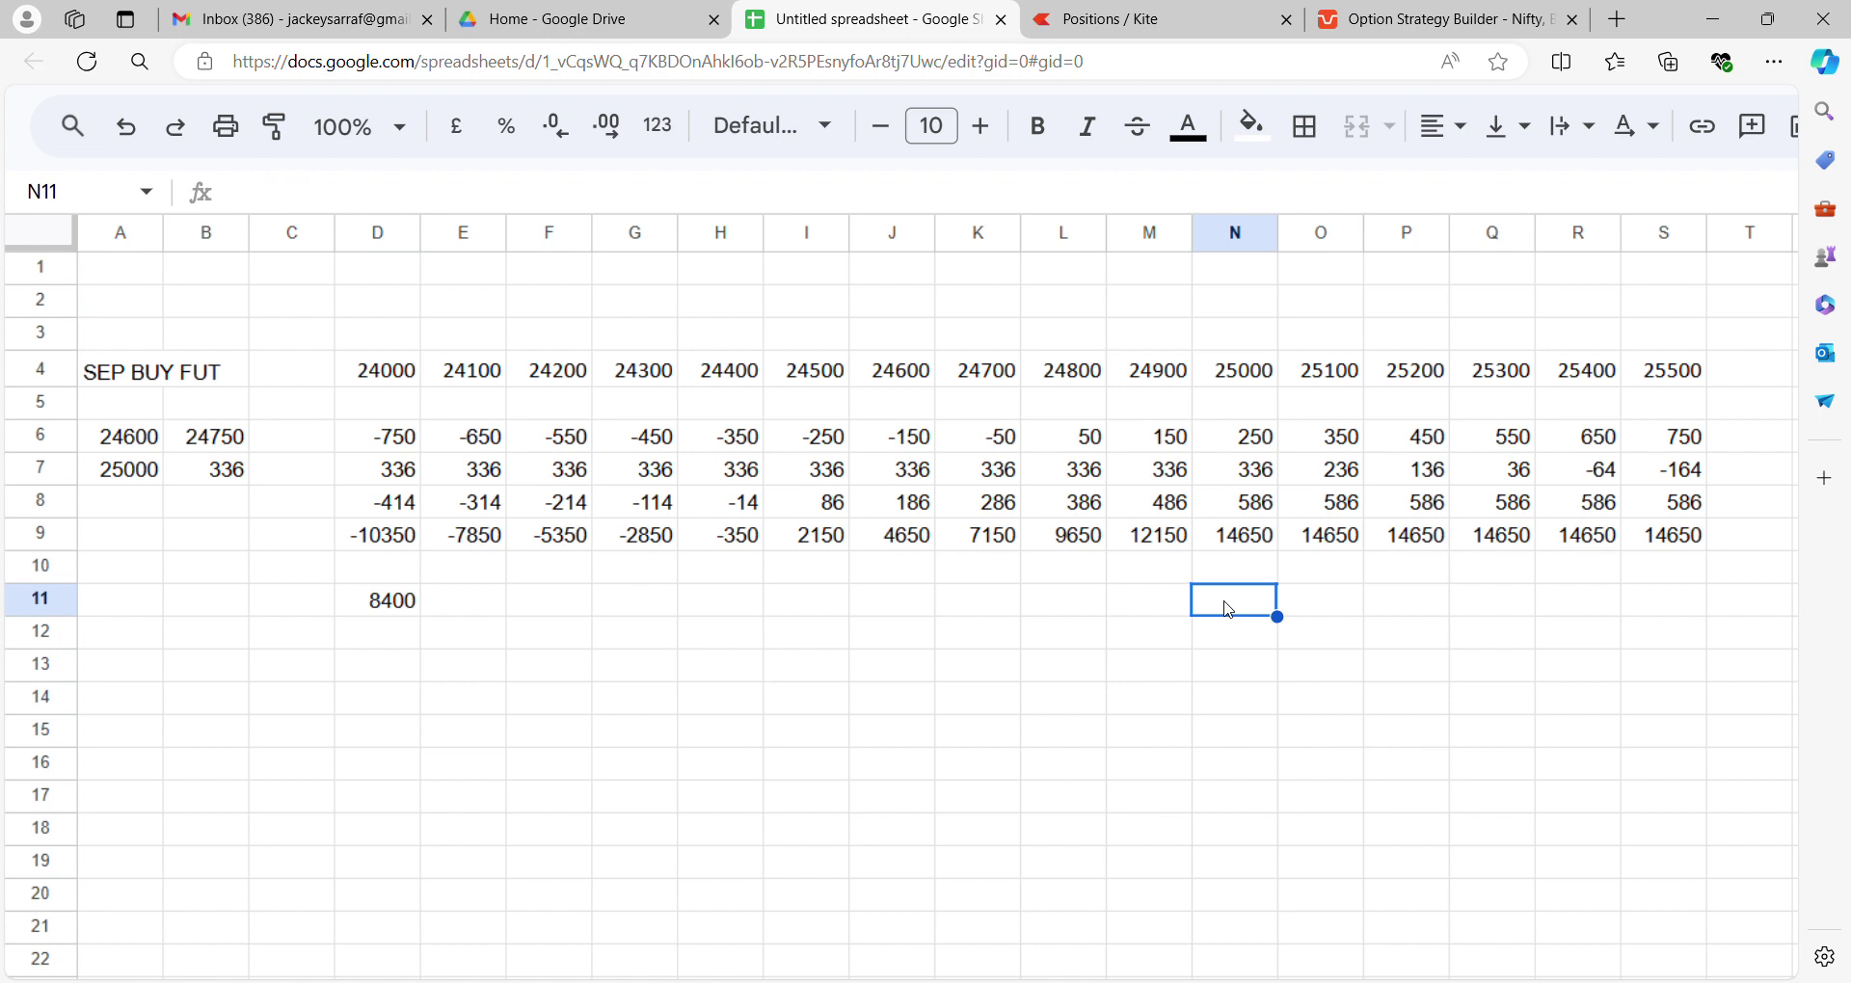
{"action": "type", "text": "=N9$"}
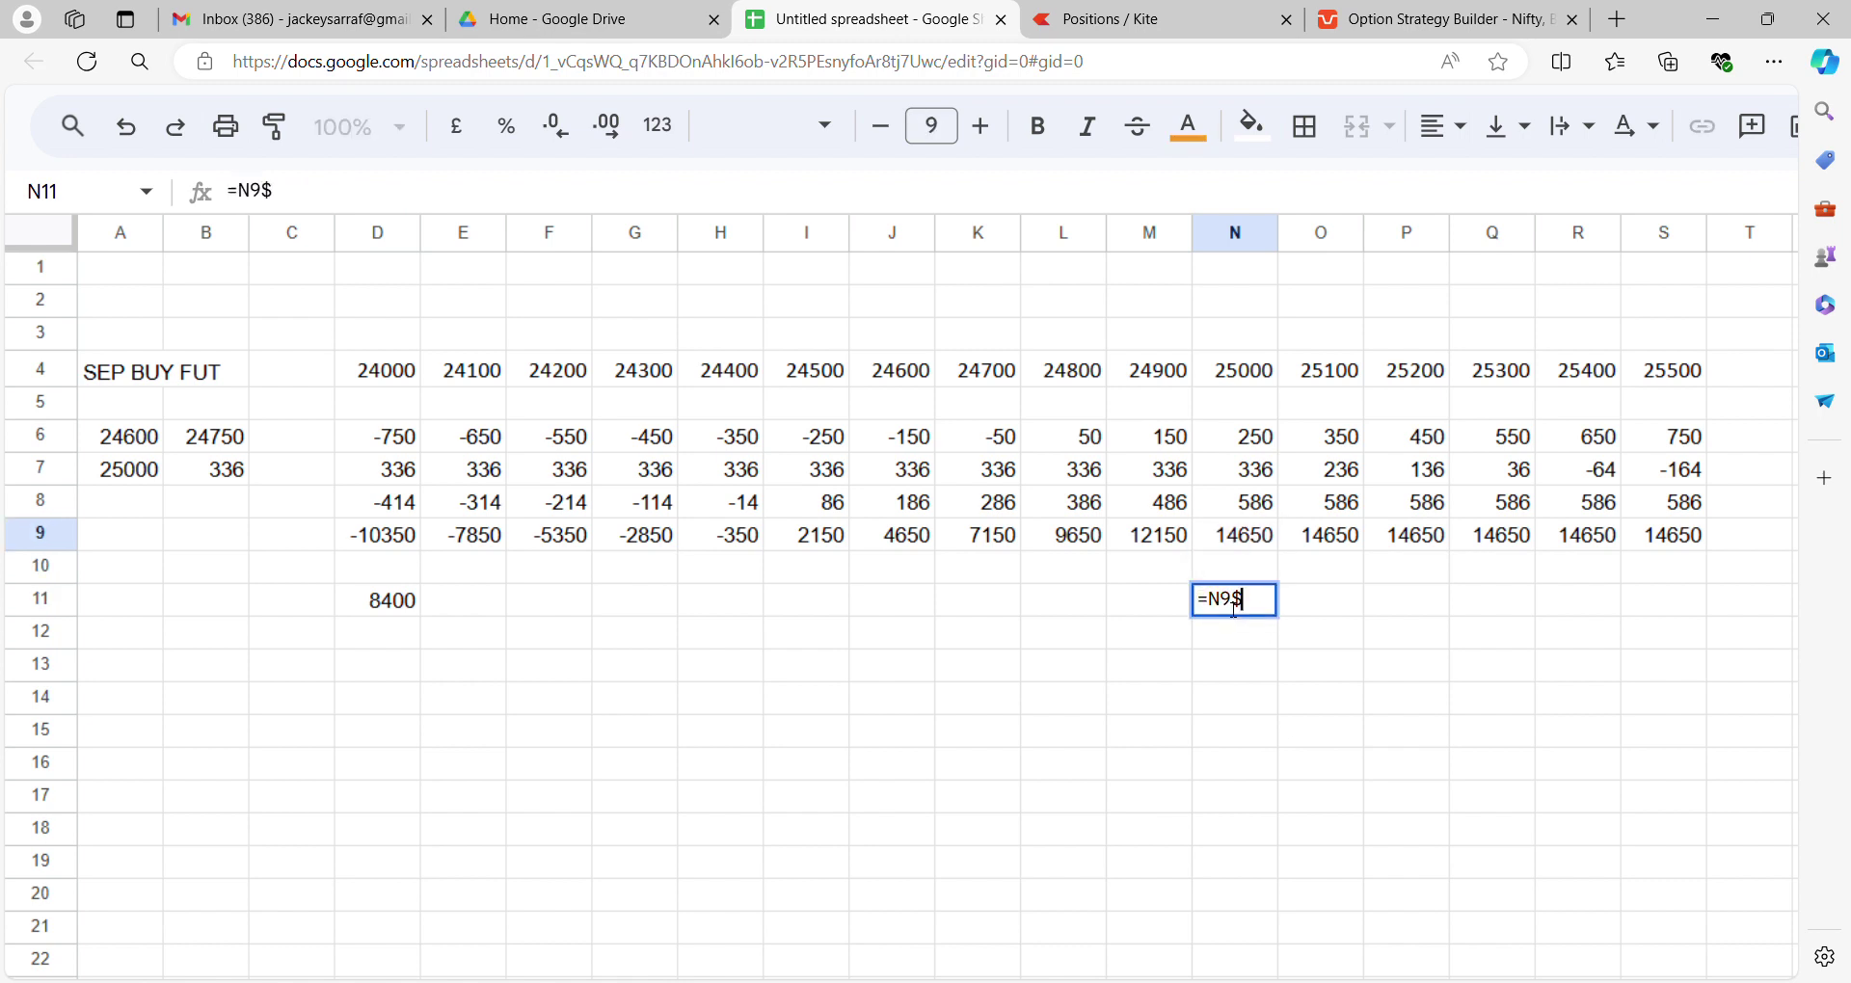
{"action": "key", "text": "BackSpace"}
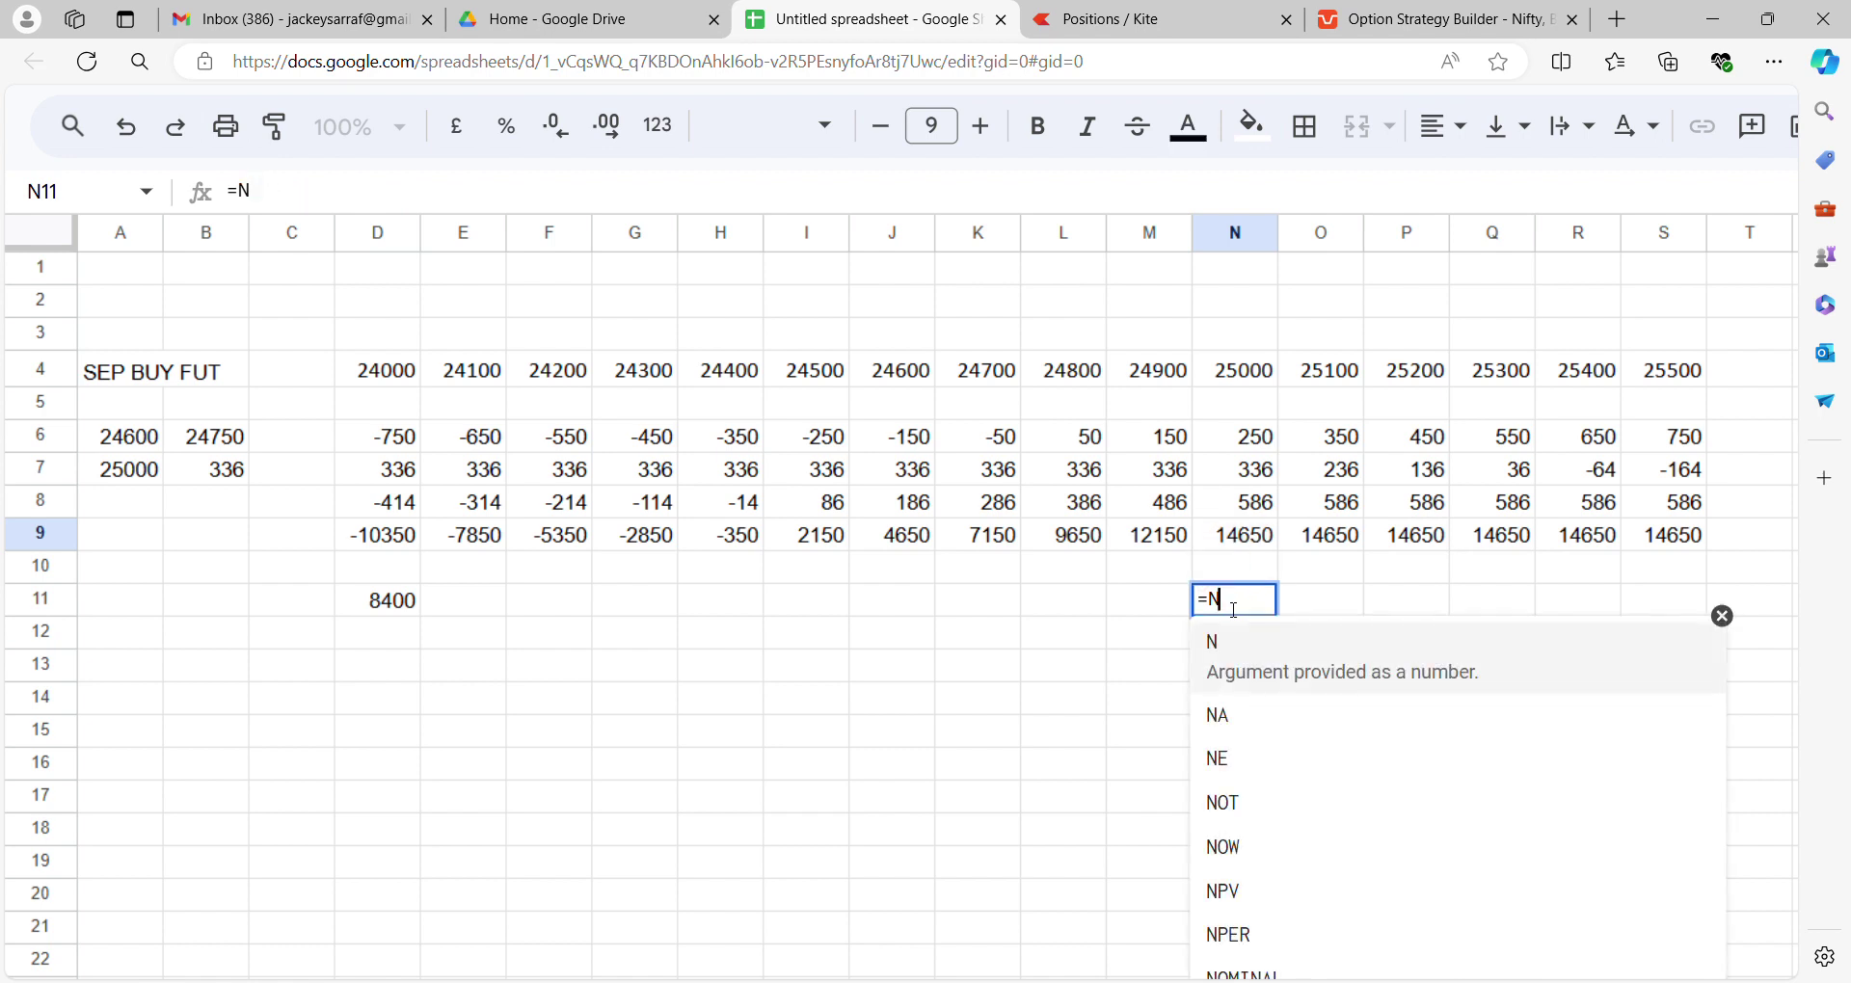
{"action": "key", "text": "Escape"}
{"action": "key", "text": "Escape"}
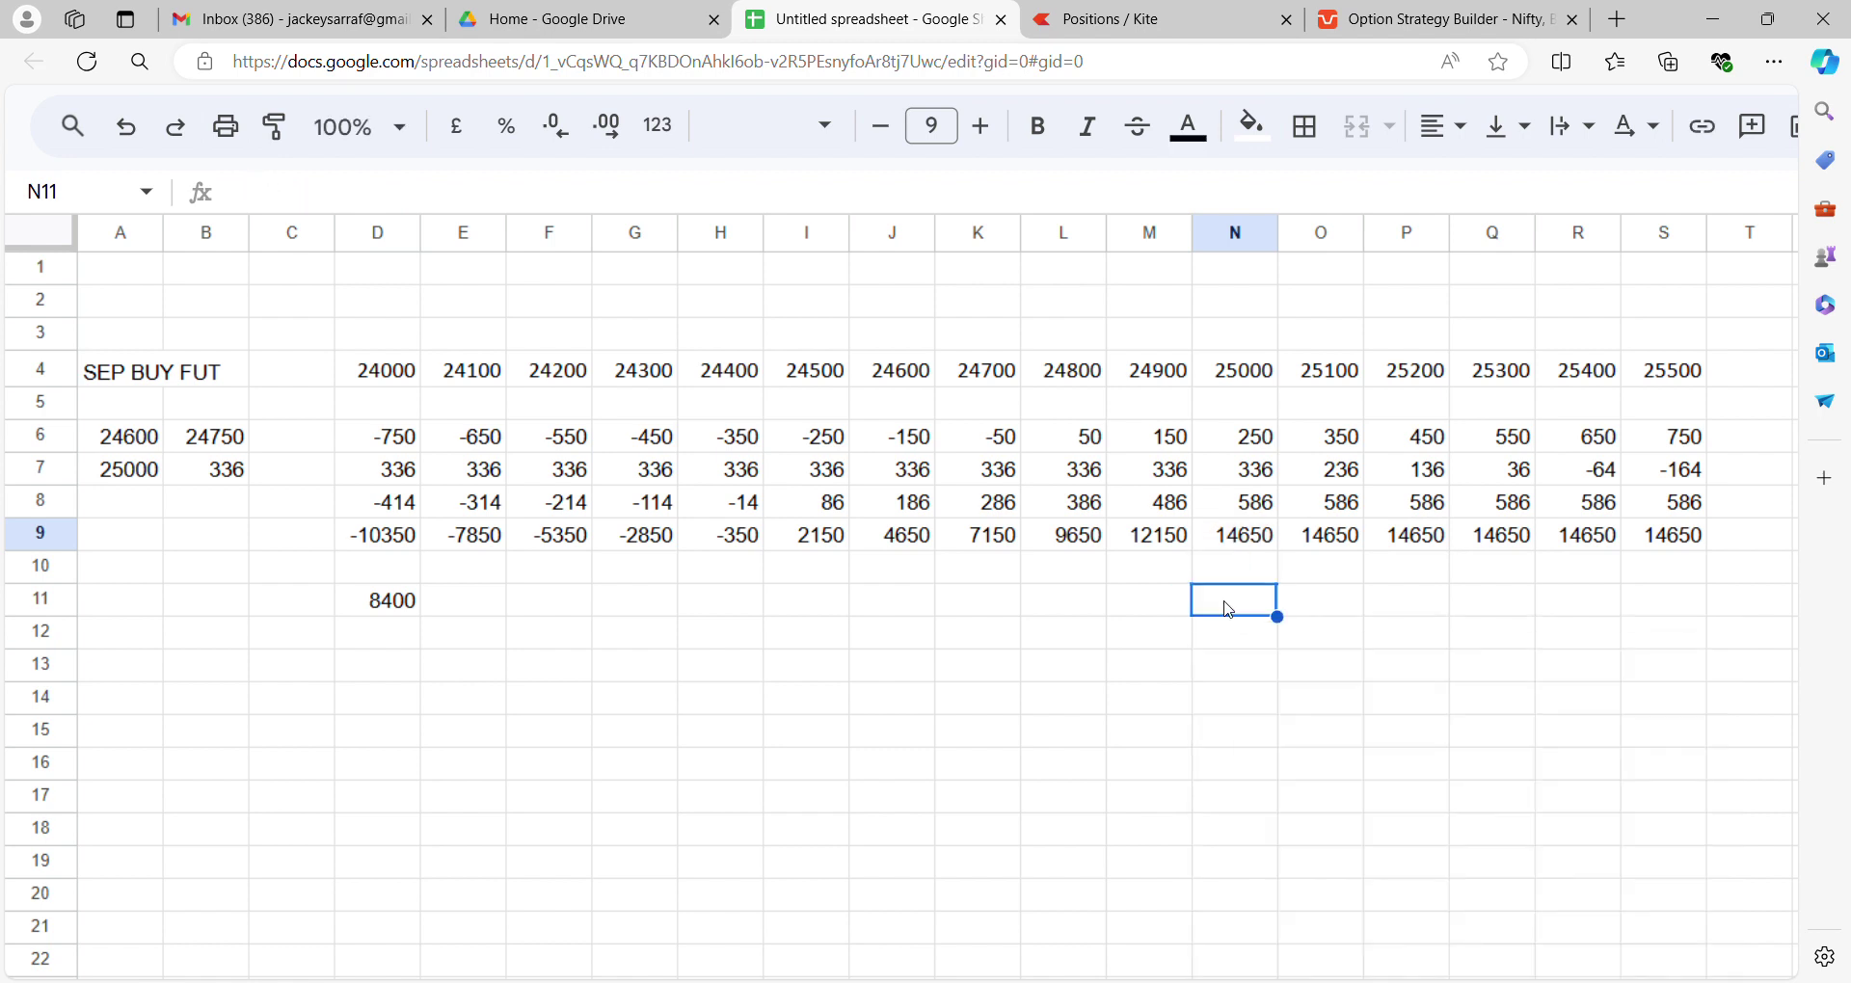
Calculate three times the 25000-level lot payoff in N11 with the formula =N9*3
{"action": "type", "text": "=N9*3"}
{"action": "key", "text": "Return"}
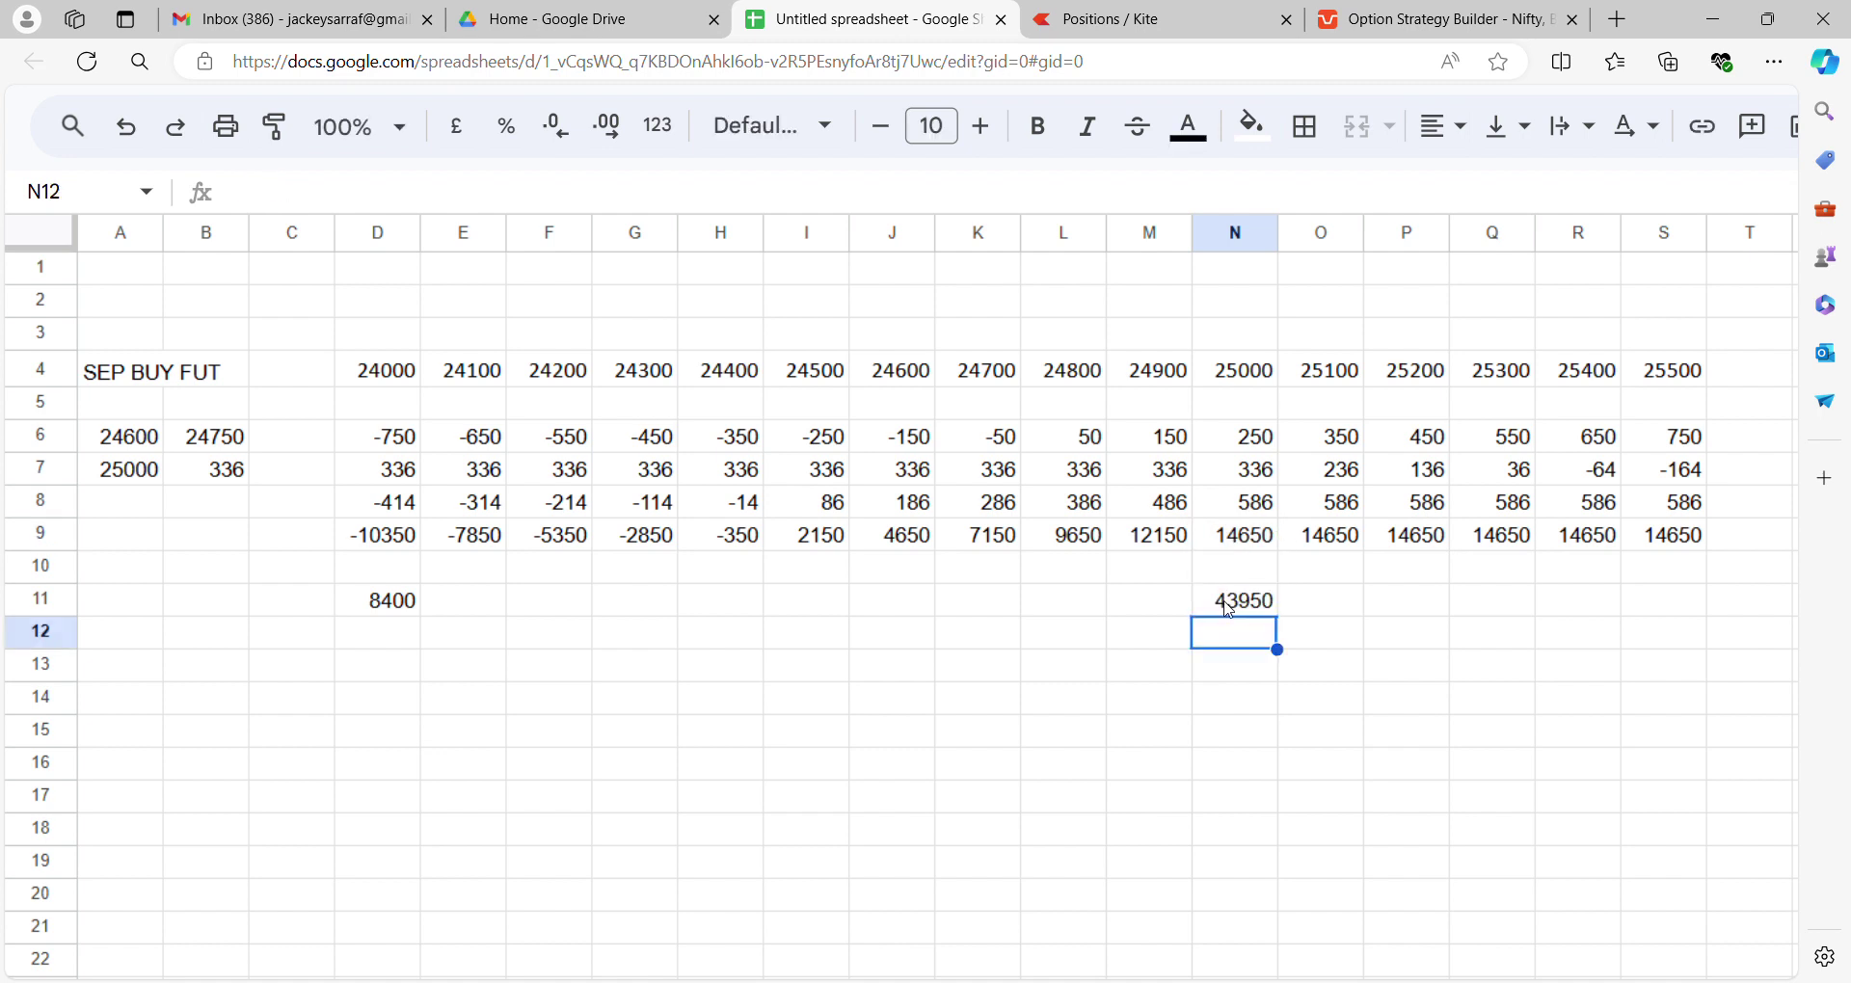
Change the multiplier in N11 to 4, making the formula =N9*4, and compare it with the single-lot payoff in N9
{"action": "key", "text": "Up"}
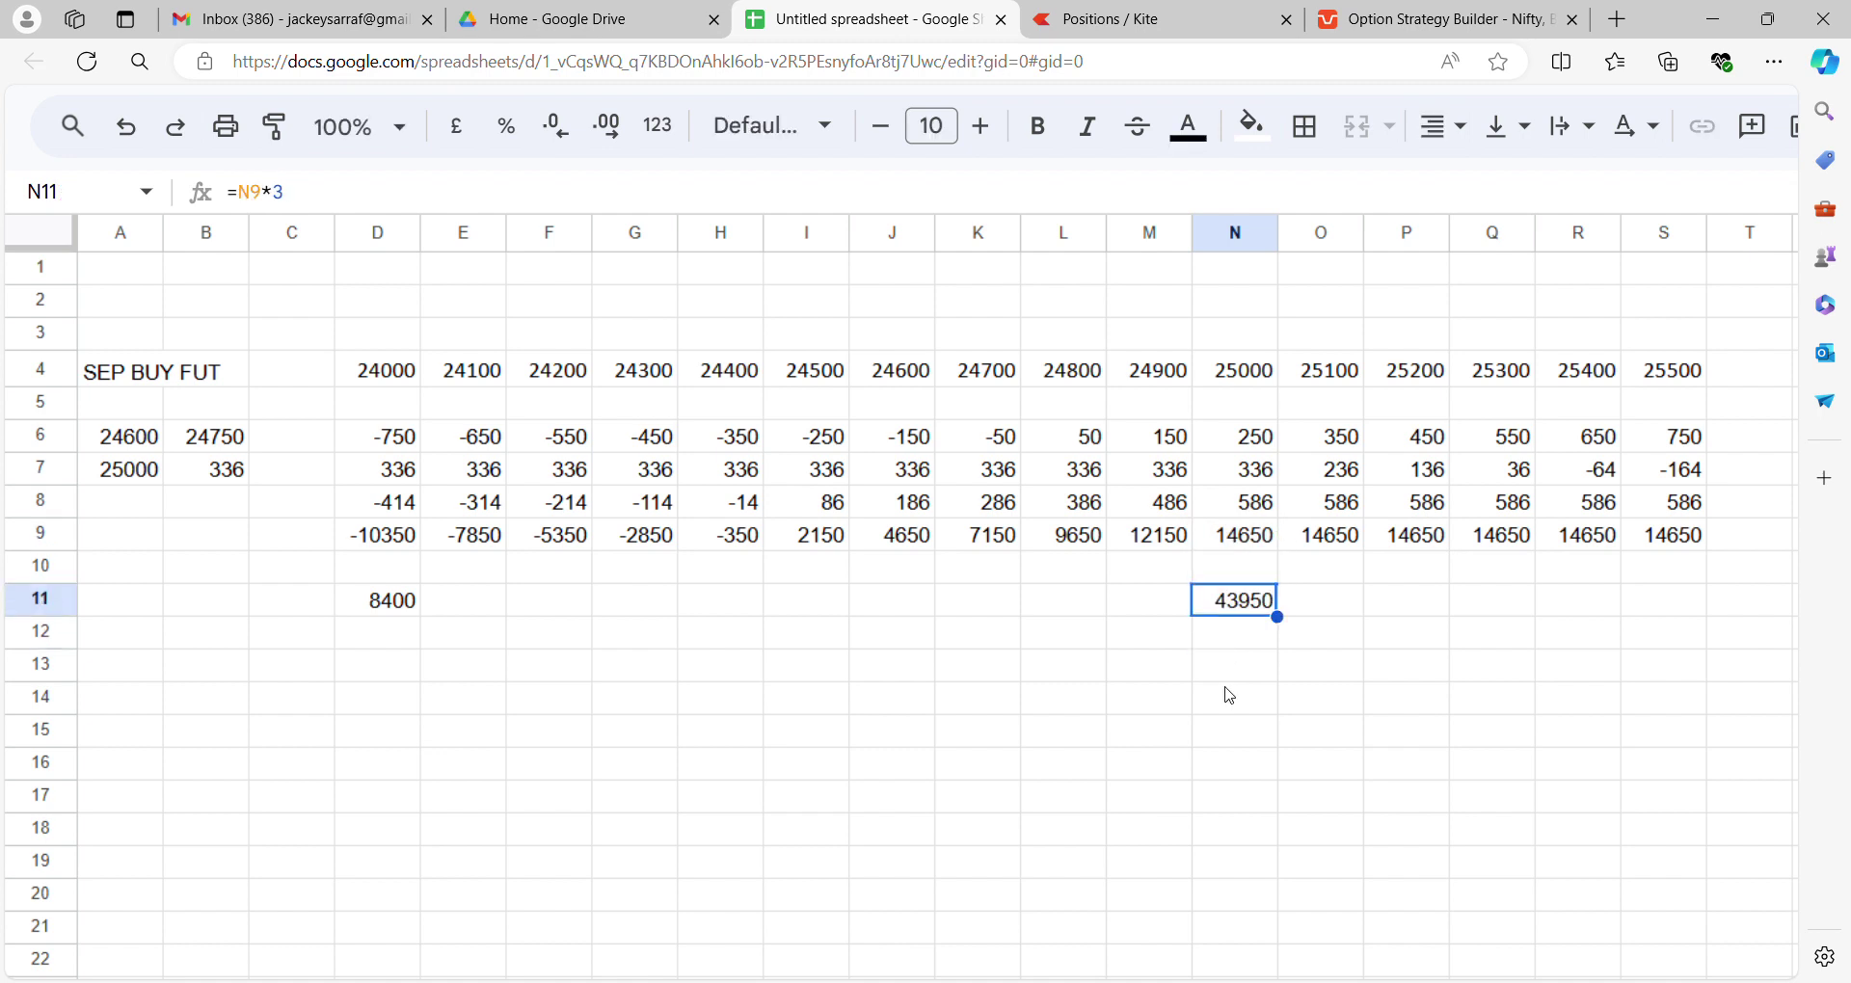
{"action": "key", "text": "Return"}
{"action": "key", "text": "shift+Left"}
{"action": "type", "text": "4"}
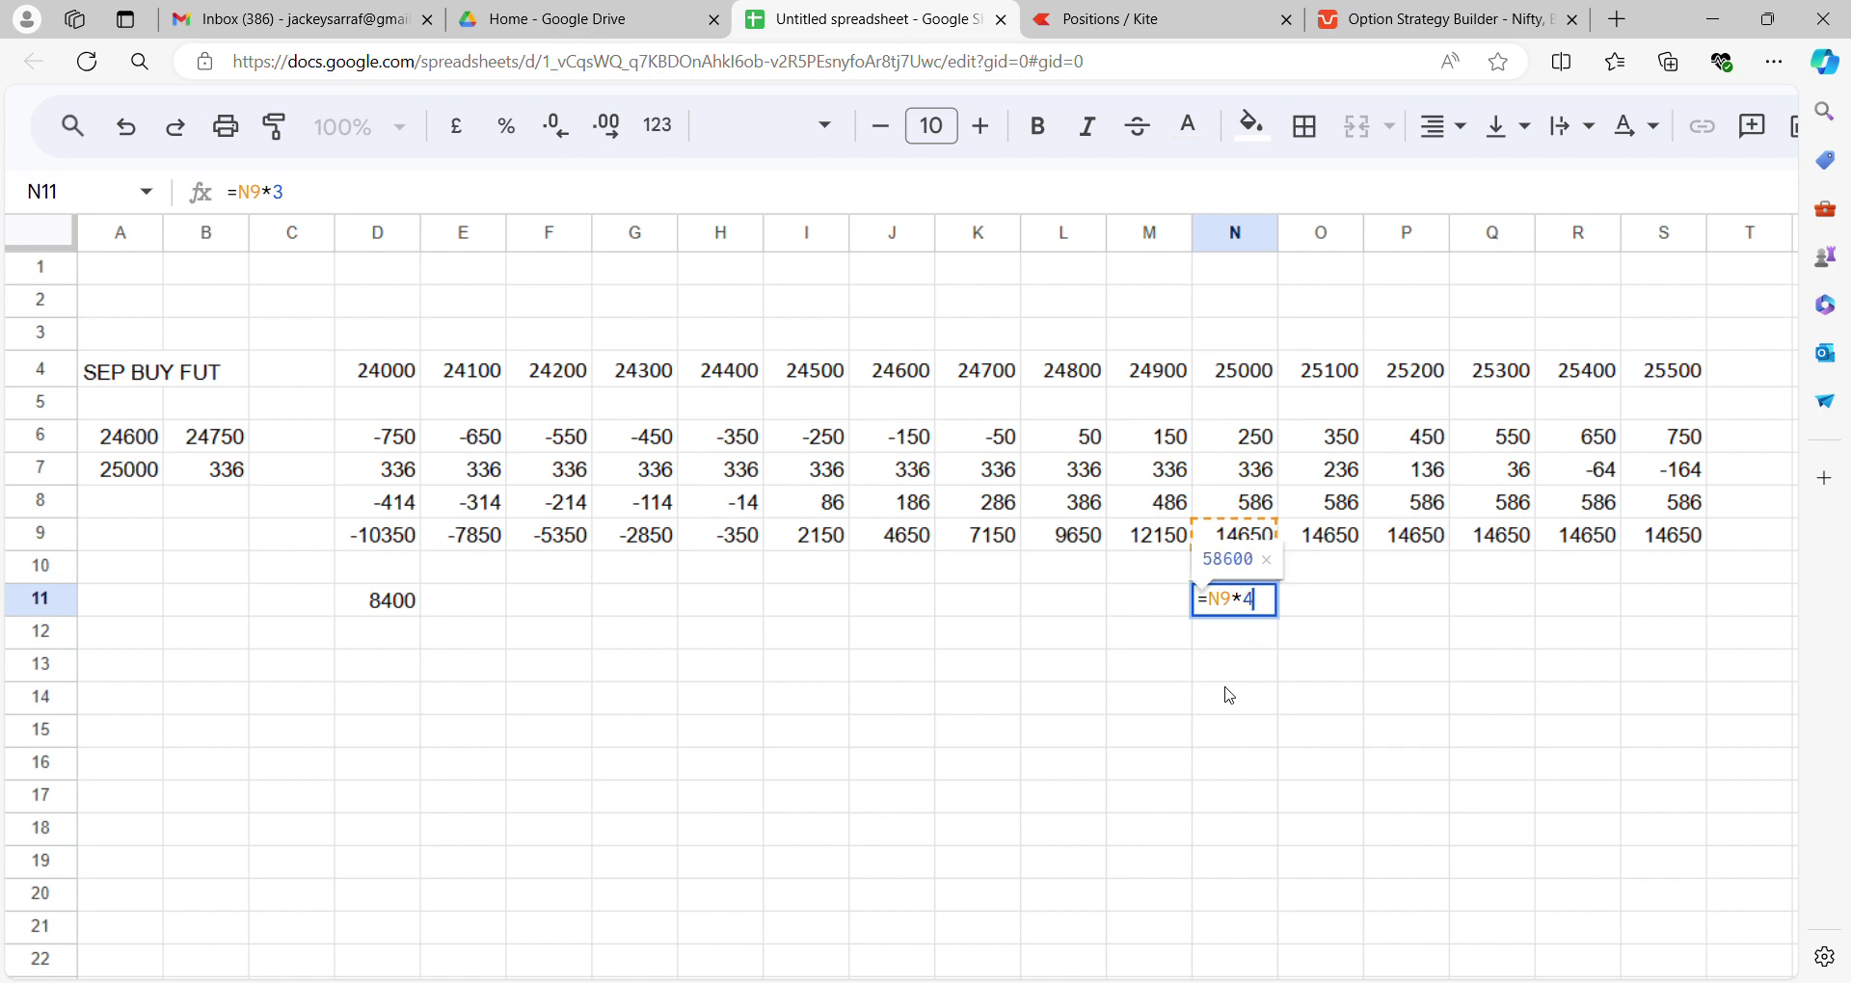
{"action": "key", "text": "Return"}
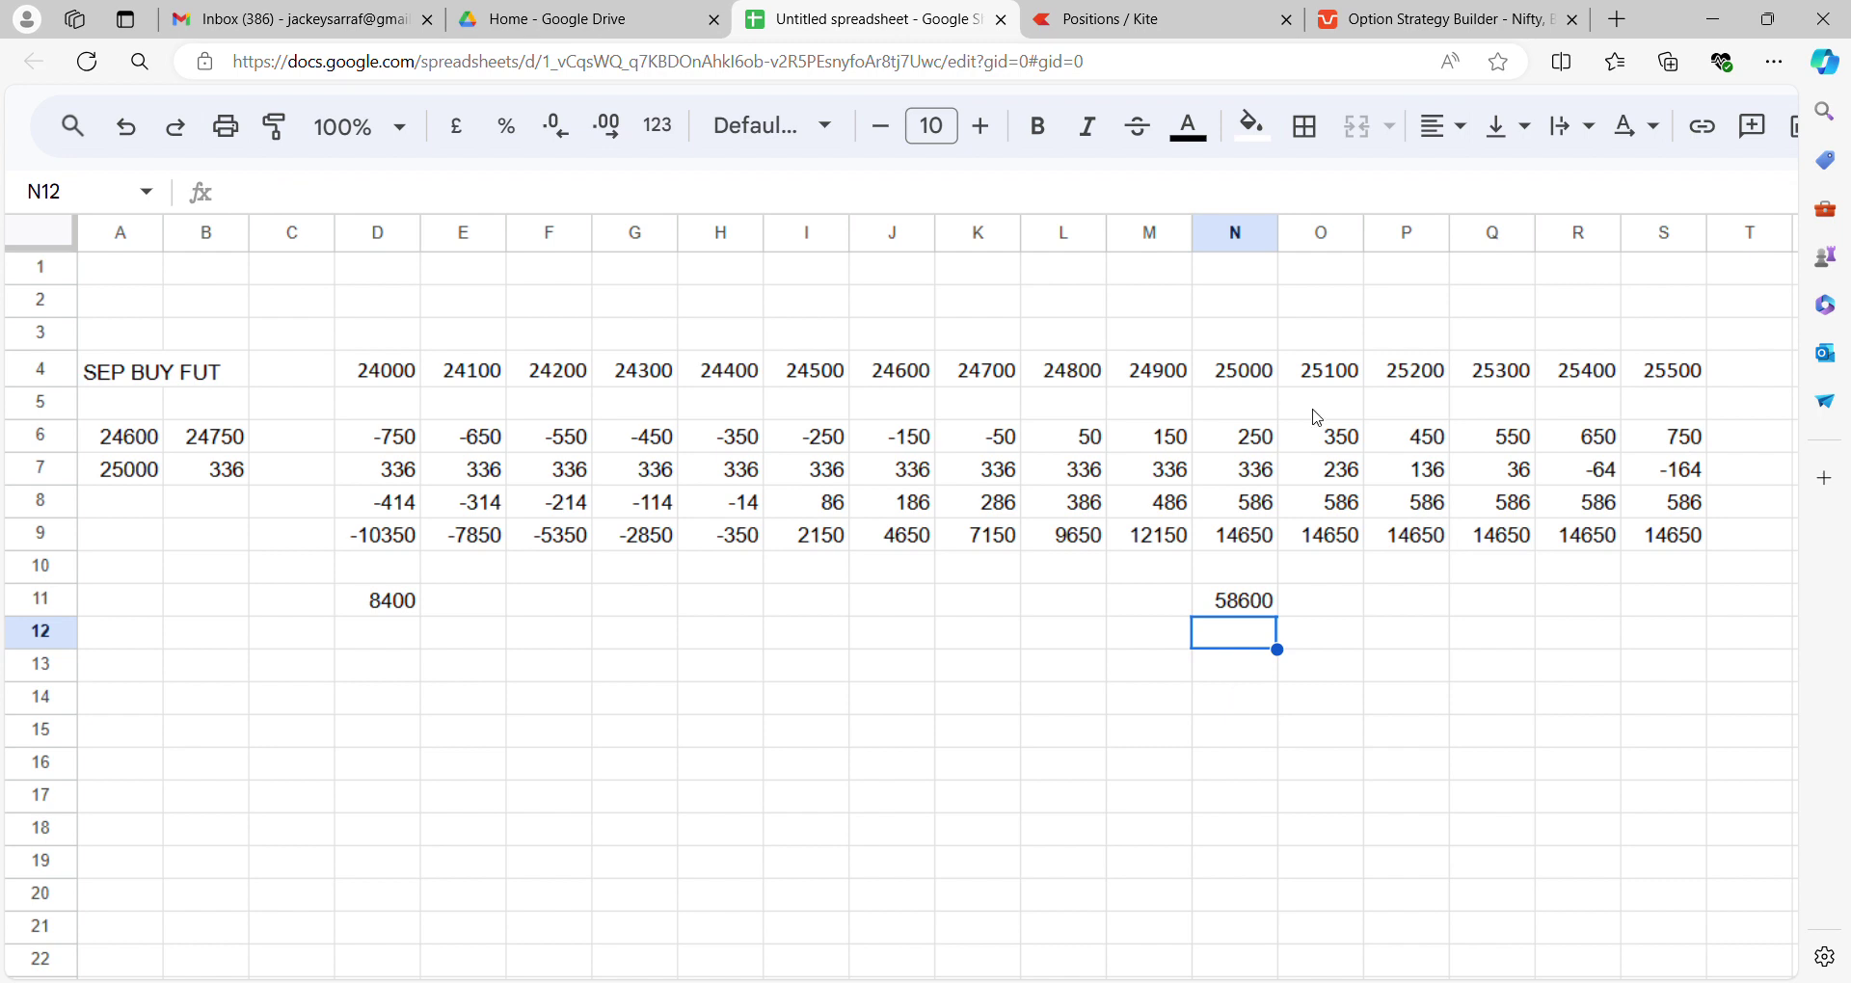
{"action": "left_click", "coordinate": [1253, 530]}
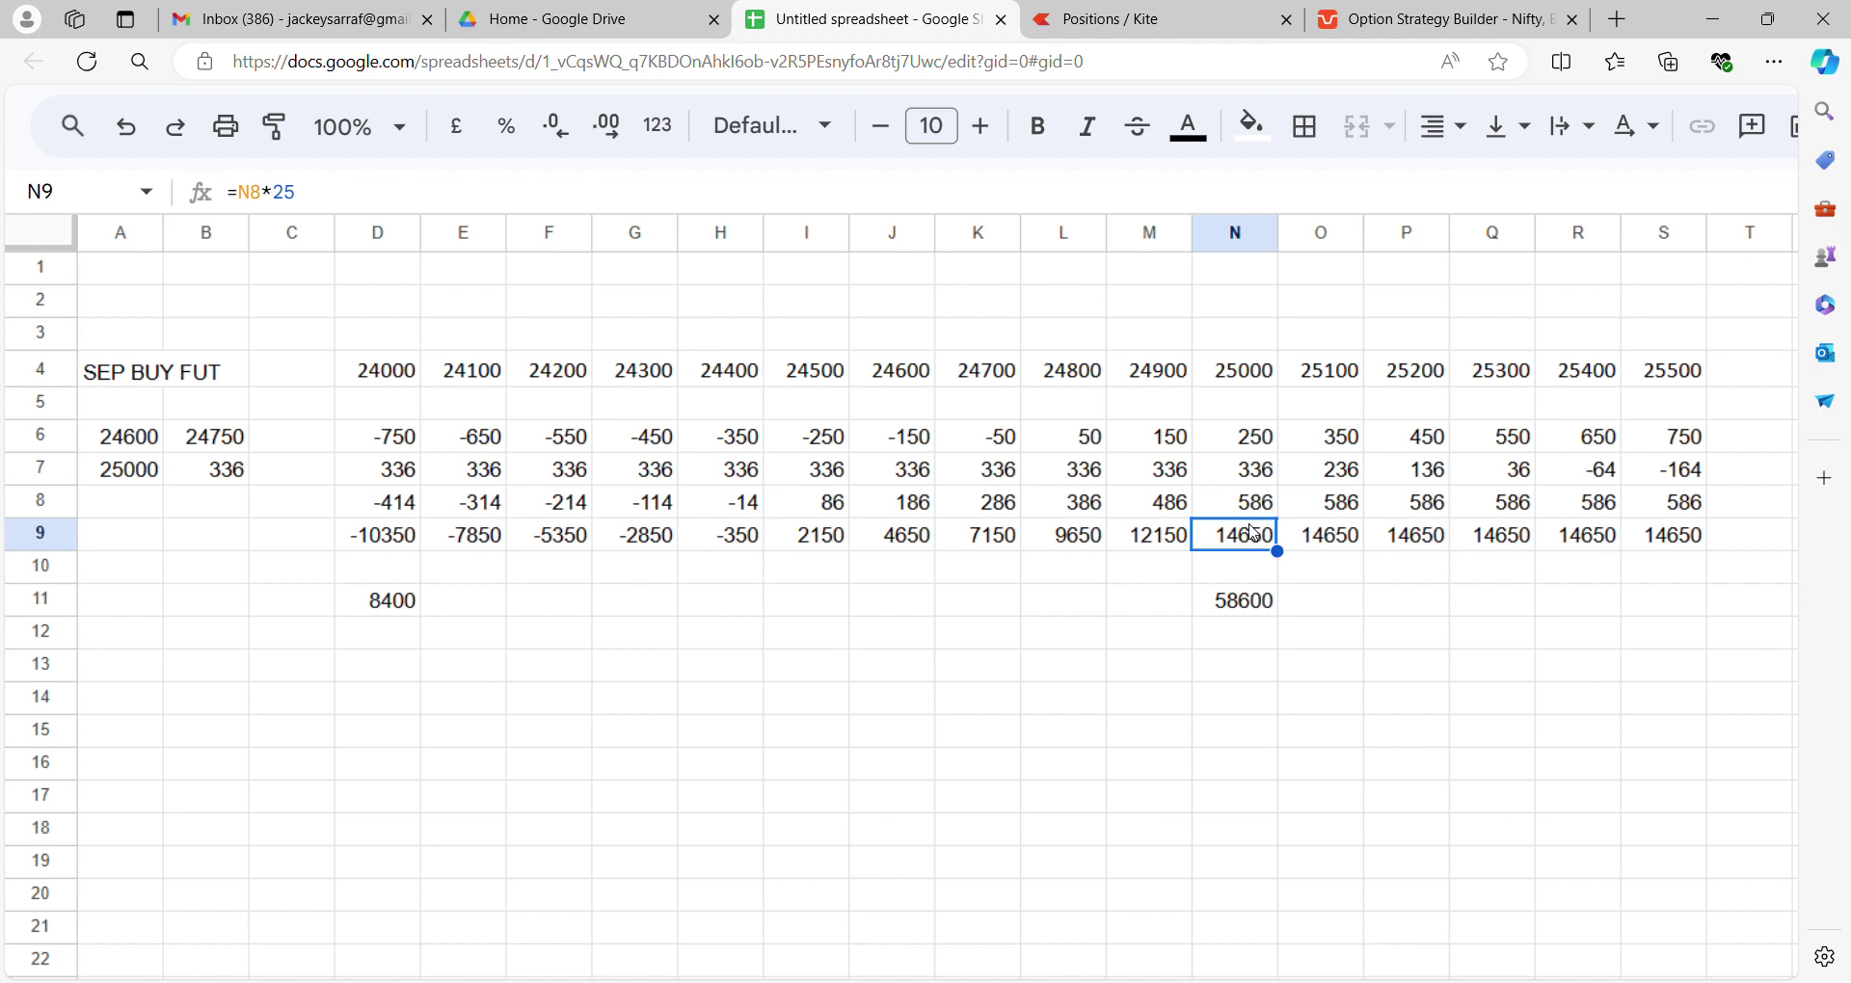
{"action": "left_click", "coordinate": [1240, 614]}
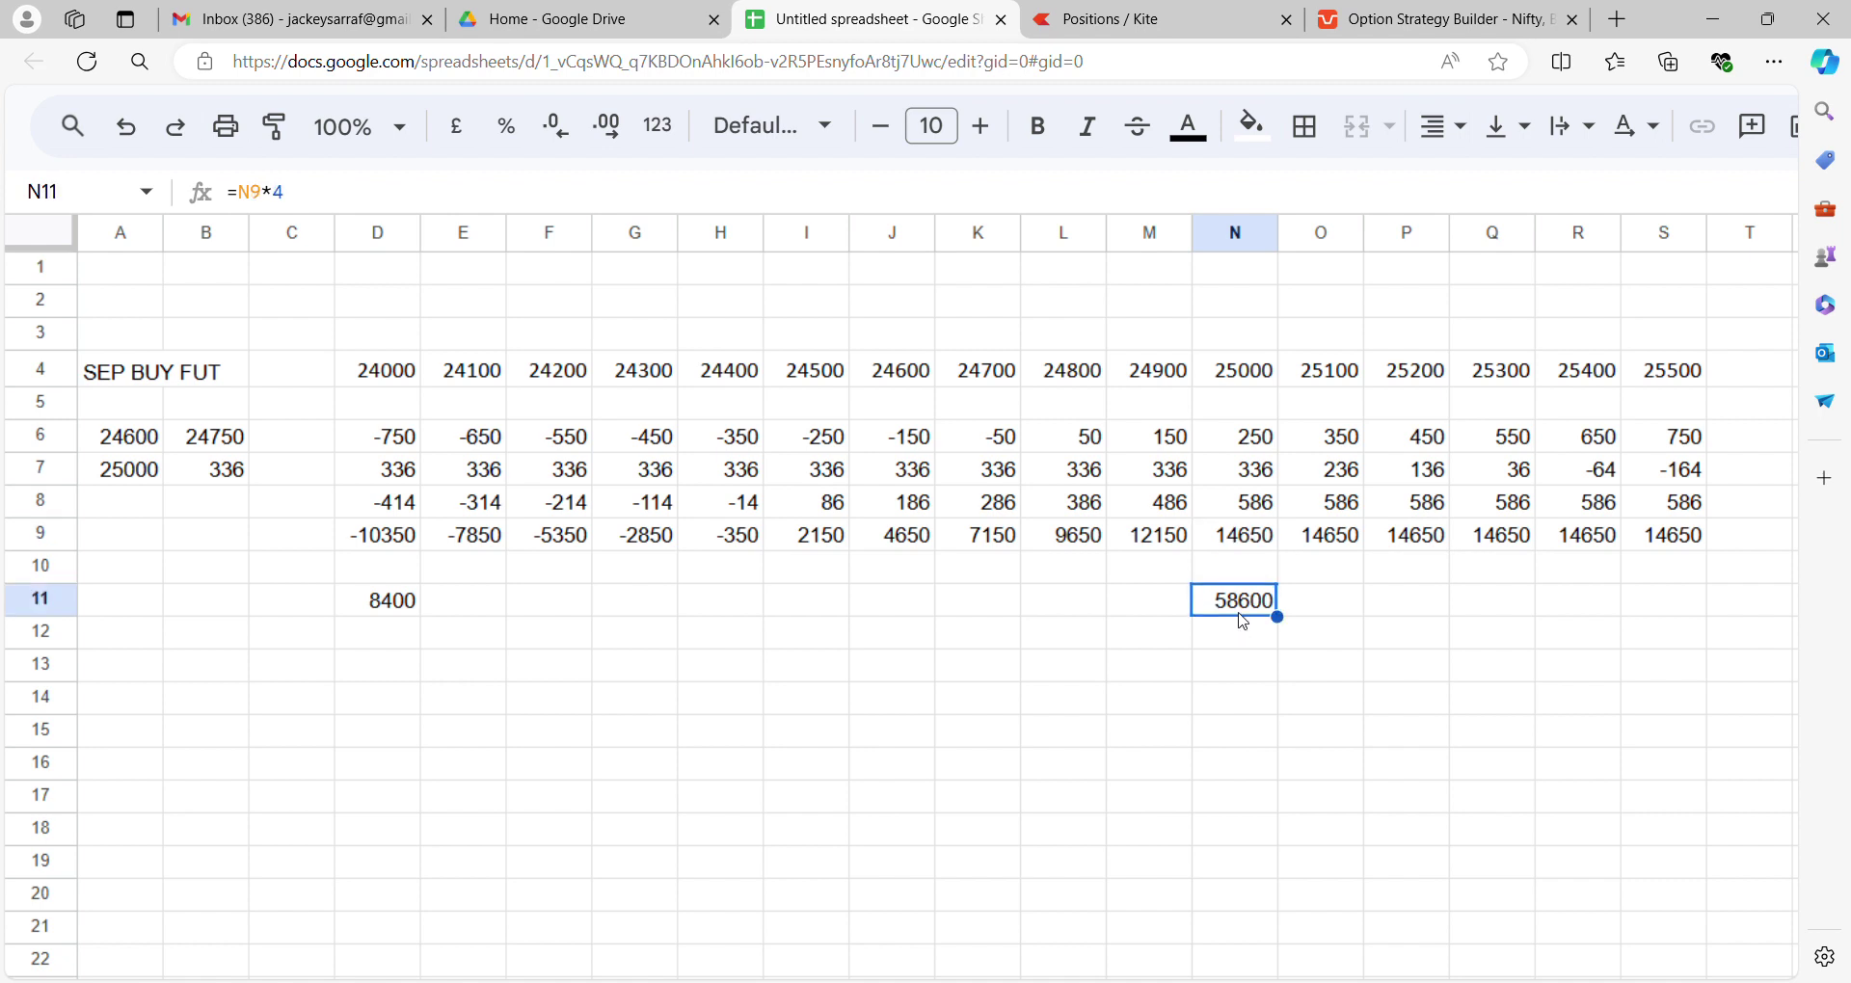